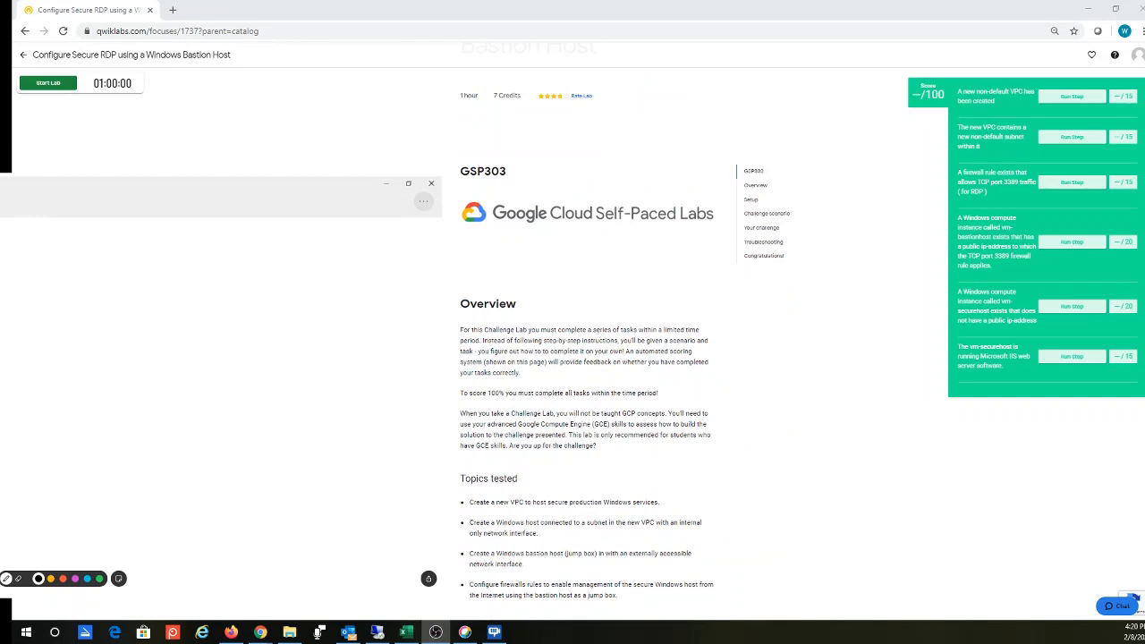
# - Read the lab's overview down to the Topics tested section and highlight that heading
pyautogui.scroll(-3, 591, 358)
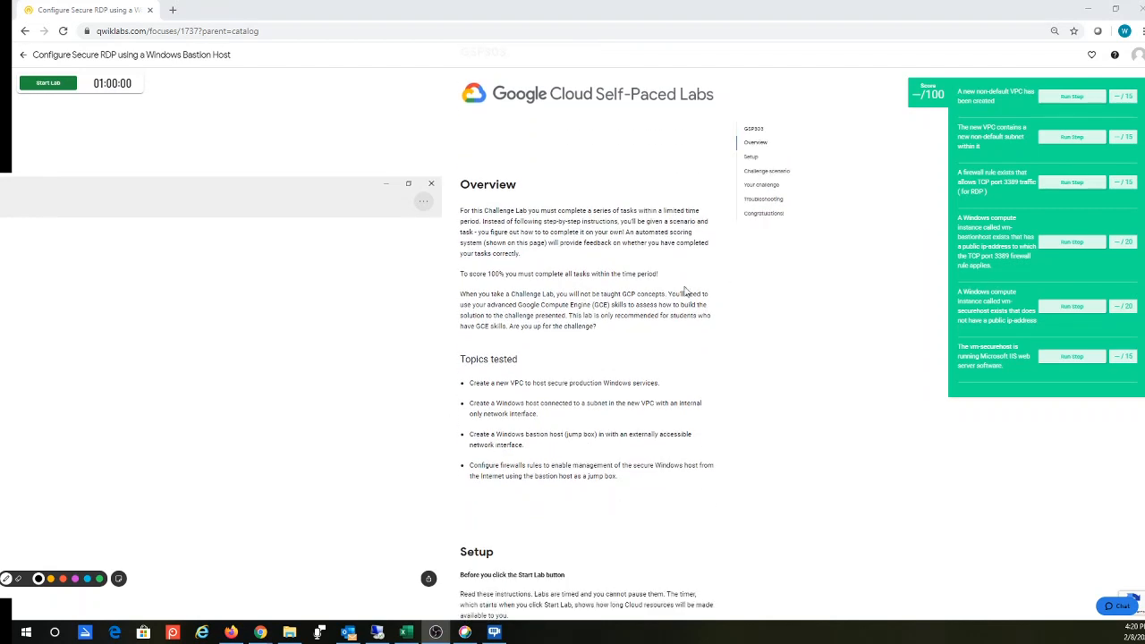
pyautogui.scroll(-2, 645, 304)
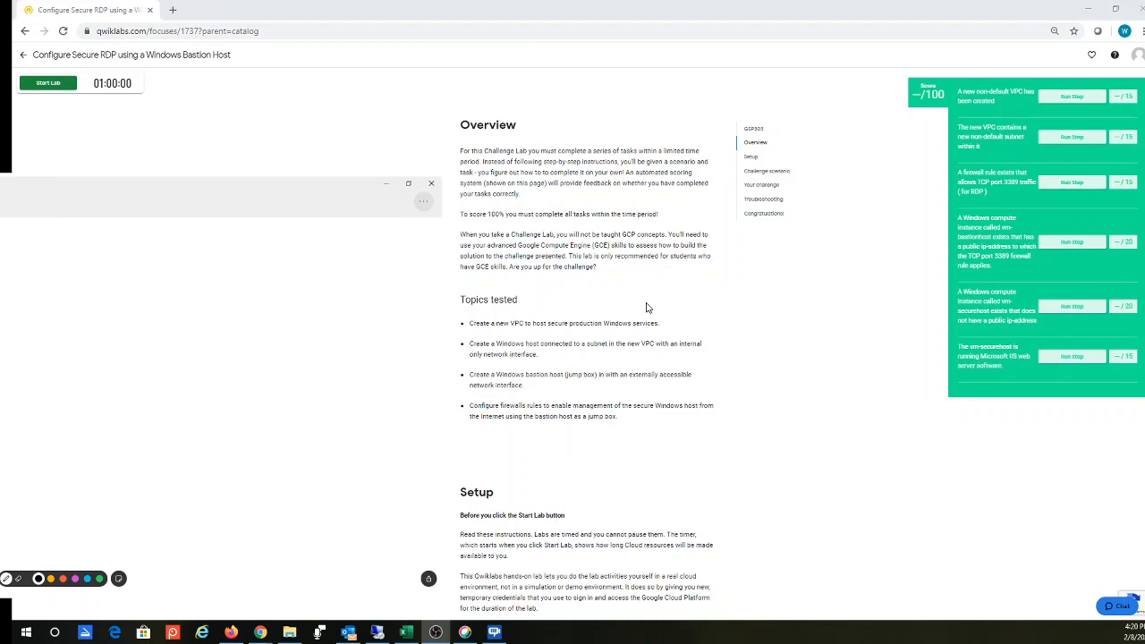
pyautogui.scroll(-2, 648, 307)
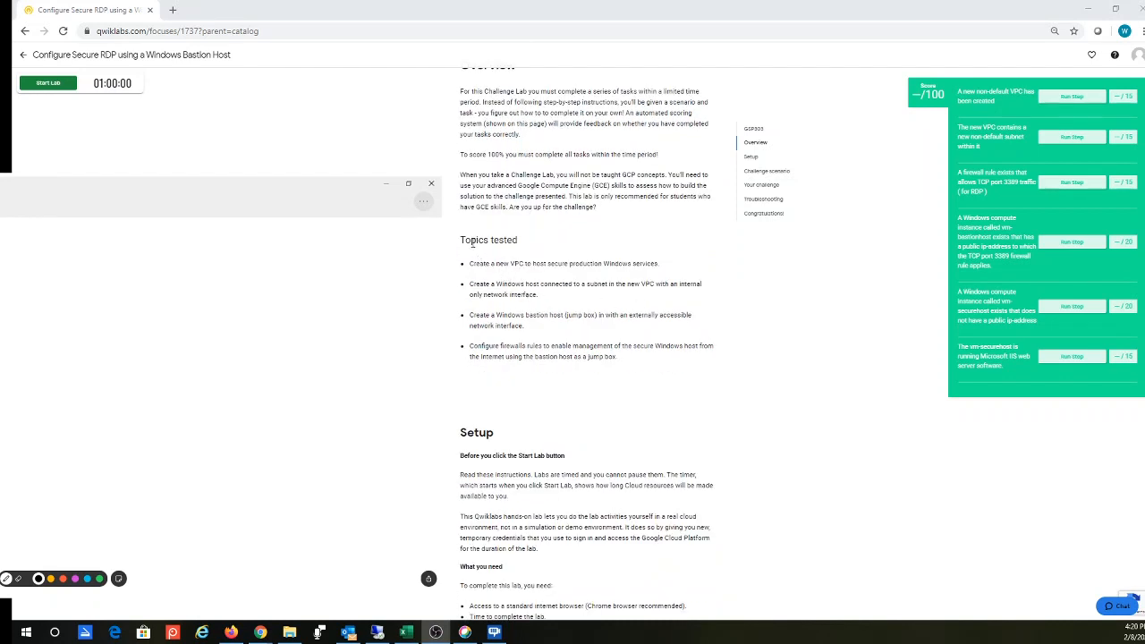
pyautogui.moveTo(465, 240); pyautogui.dragTo(530, 251)
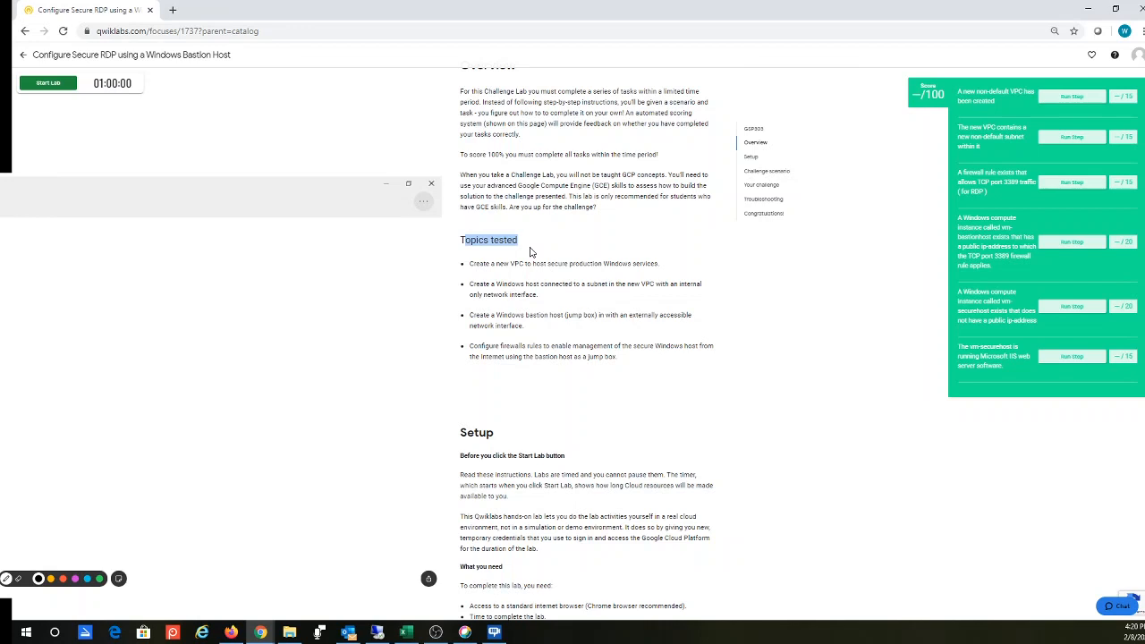
# - Draw a large black rectangle on the whiteboard and label it GCP in its lower corner
pyautogui.moveTo(28, 374); pyautogui.dragTo(33, 586)
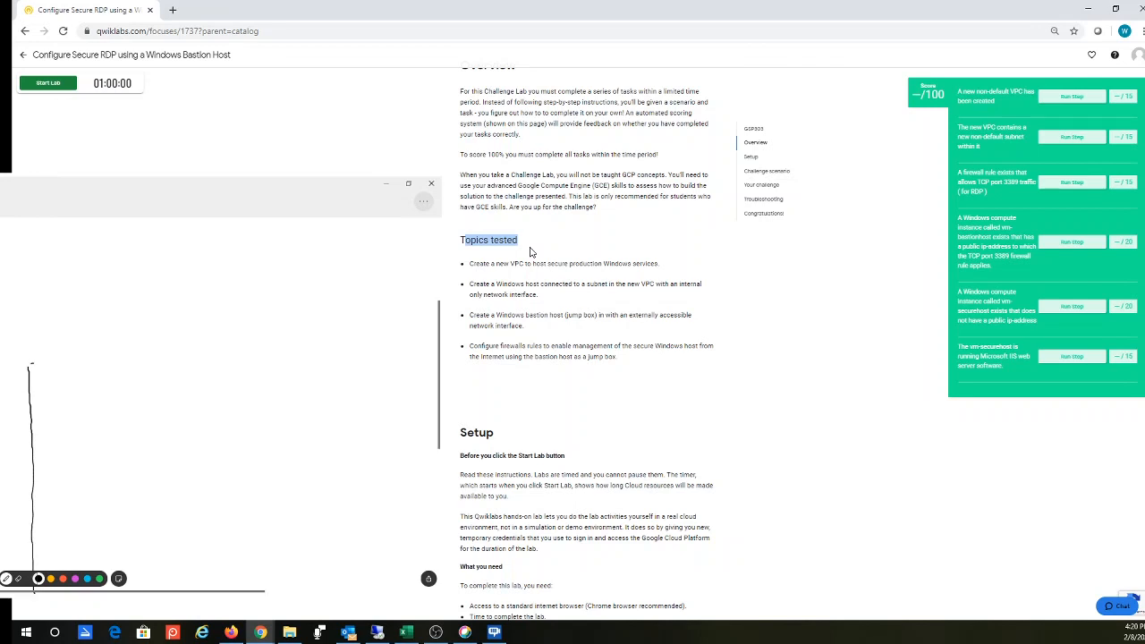
pyautogui.moveTo(28, 364)
pyautogui.mouseDown()
pyautogui.moveTo(367, 361)
pyautogui.moveTo(371, 589)
pyautogui.mouseUp()
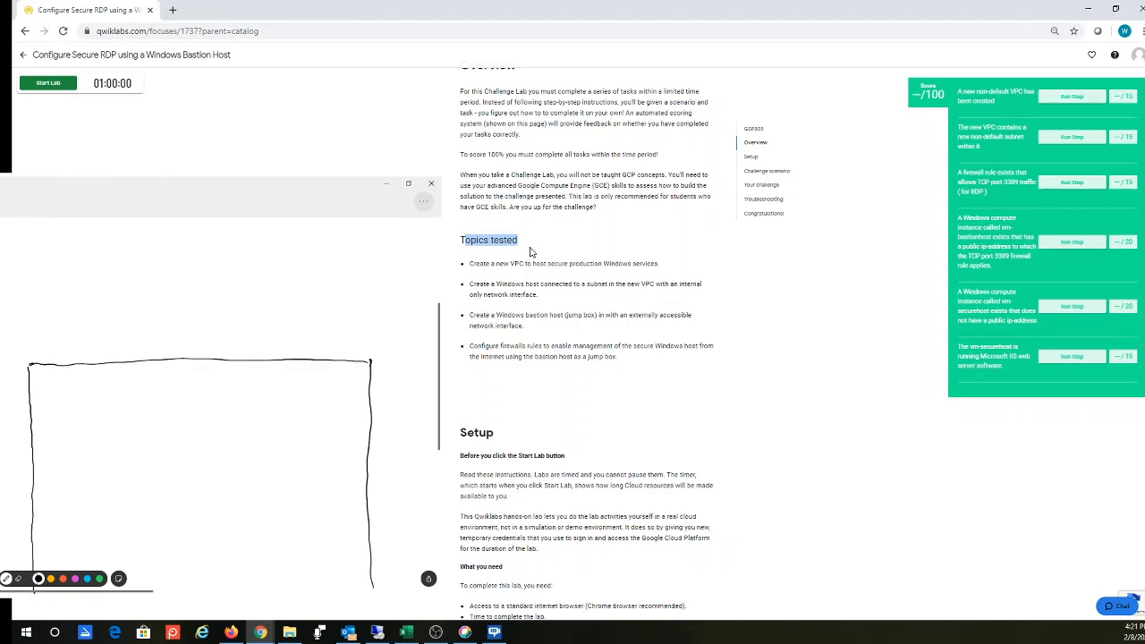
pyautogui.moveTo(34, 593); pyautogui.dragTo(380, 592)
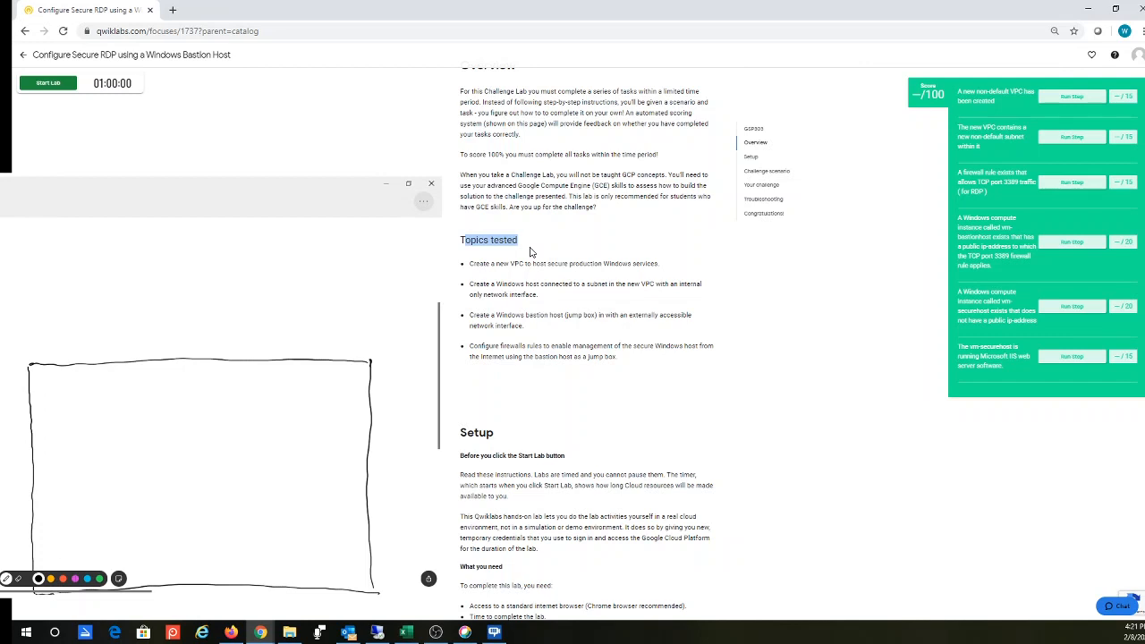
pyautogui.moveTo(58, 557); pyautogui.dragTo(71, 570)
# - Write VPC: and Subnet: inside the rectangle and, following the highlighted Windows host topic, sketch a host box labelled internal-only
pyautogui.moveTo(158, 404); pyautogui.dragTo(161, 394)
pyautogui.moveTo(165, 392); pyautogui.dragTo(178, 401)
pyautogui.moveTo(489, 283); pyautogui.dragTo(655, 283)
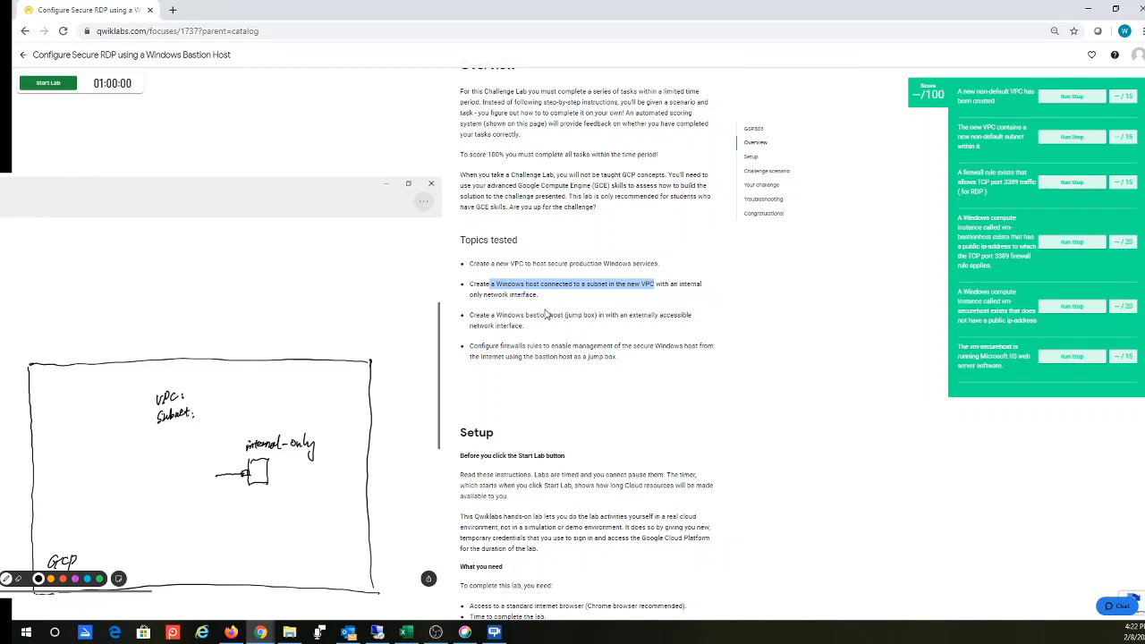
# - Highlight the Windows bastion host topic and sketch a Jump box host connected by a line to the internal-only host
pyautogui.scroll(-1, 546, 314)
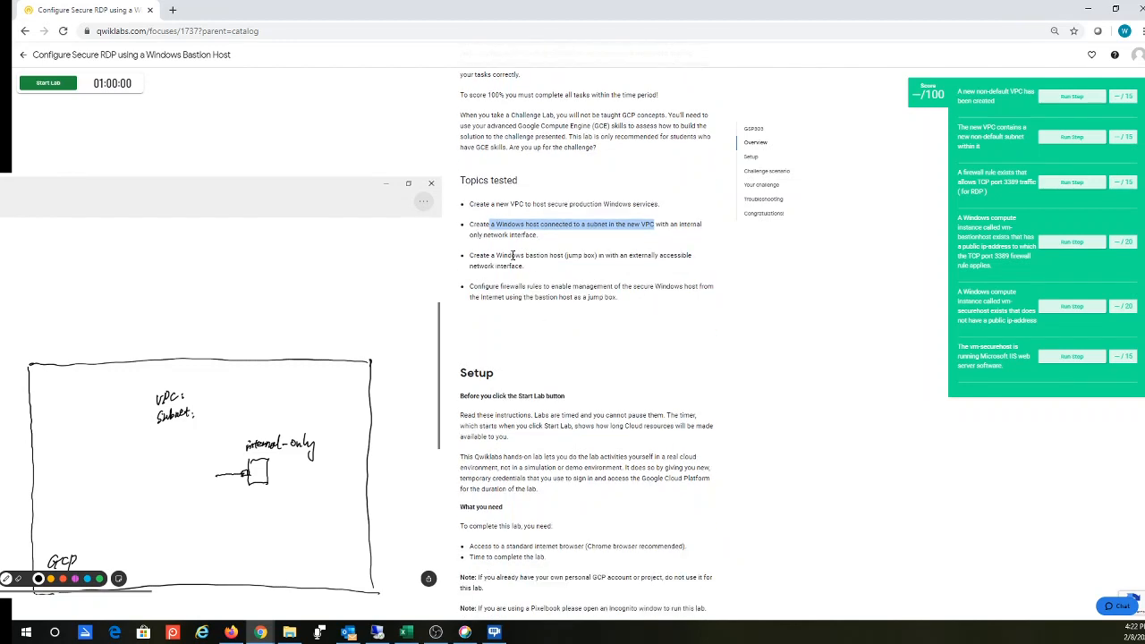
pyautogui.moveTo(507, 255); pyautogui.dragTo(596, 254)
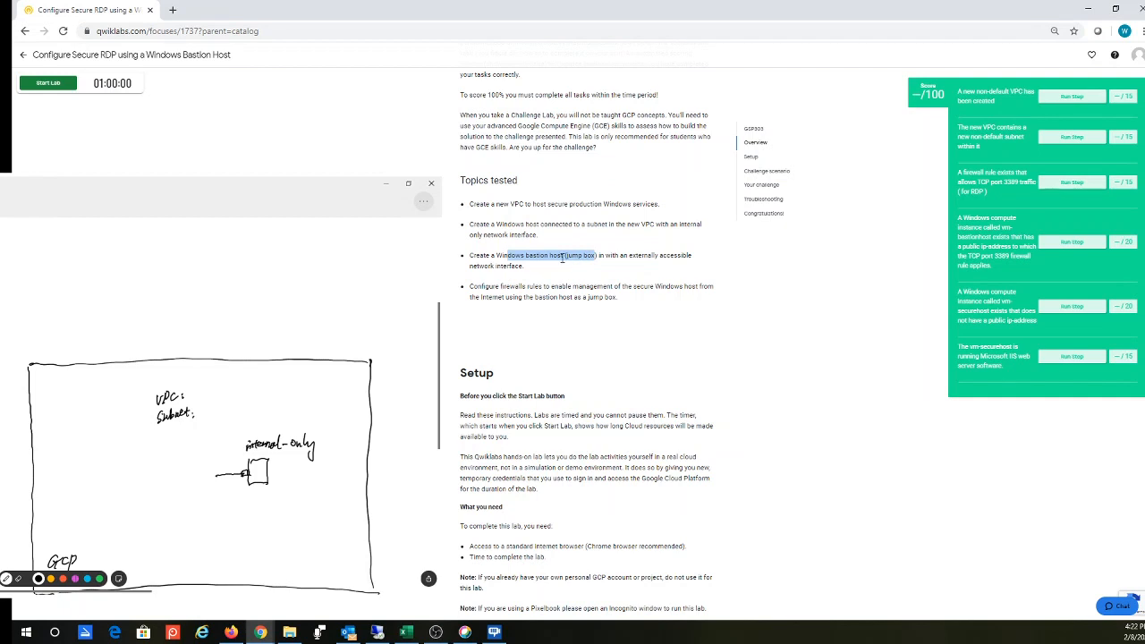
pyautogui.moveTo(110, 467)
pyautogui.mouseDown()
pyautogui.moveTo(110, 486)
pyautogui.moveTo(133, 488)
pyautogui.moveTo(103, 455)
pyautogui.moveTo(144, 463)
pyautogui.mouseUp()
# - Highlight the externally accessible requirement and draw a red arrow from the jump box to a blue internet cloud labelled INT
pyautogui.moveTo(620, 257); pyautogui.dragTo(705, 256)
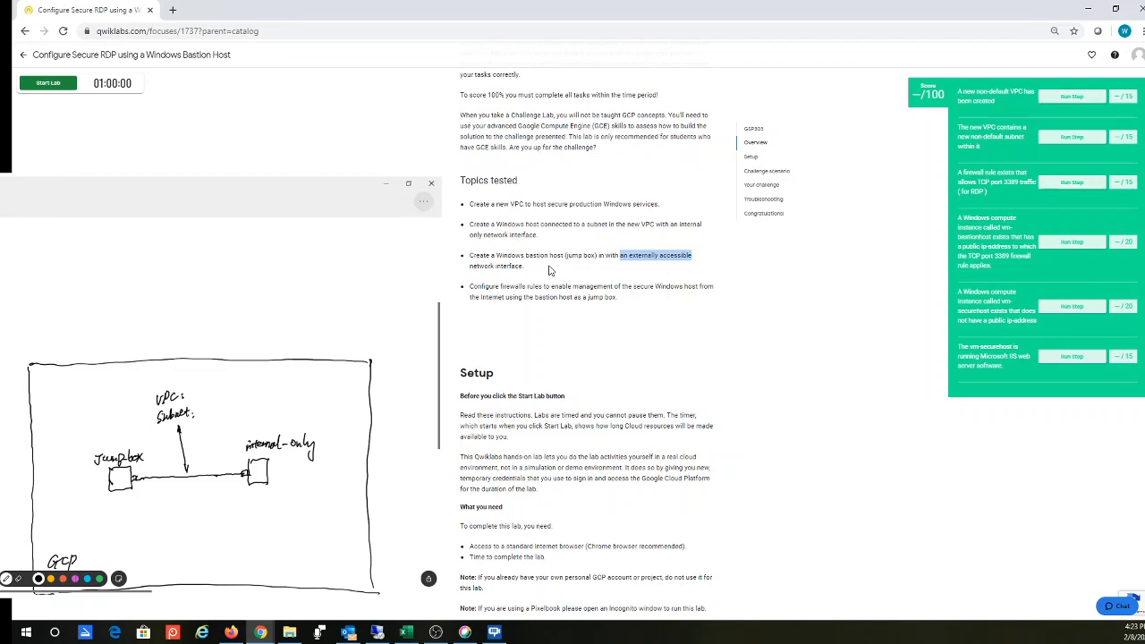
pyautogui.moveTo(136, 474); pyautogui.dragTo(191, 312)
pyautogui.moveTo(175, 272)
pyautogui.mouseDown()
pyautogui.moveTo(186, 311)
pyautogui.moveTo(222, 313)
pyautogui.moveTo(176, 265)
pyautogui.moveTo(175, 288)
pyautogui.moveTo(211, 283)
pyautogui.mouseUp()
pyautogui.moveTo(206, 284); pyautogui.dragTo(206, 297)
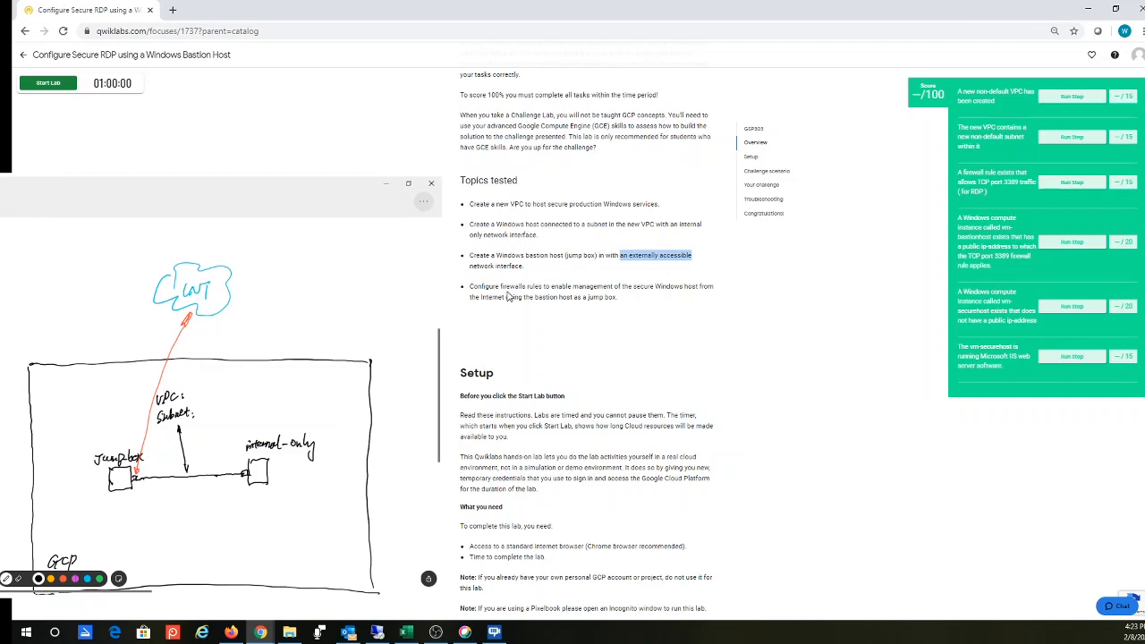
# - Highlight the firewall rules topic and draw a green arrow from the internet cloud to the jump box, labelled Allow-RDP
pyautogui.moveTo(510, 287); pyautogui.dragTo(707, 299)
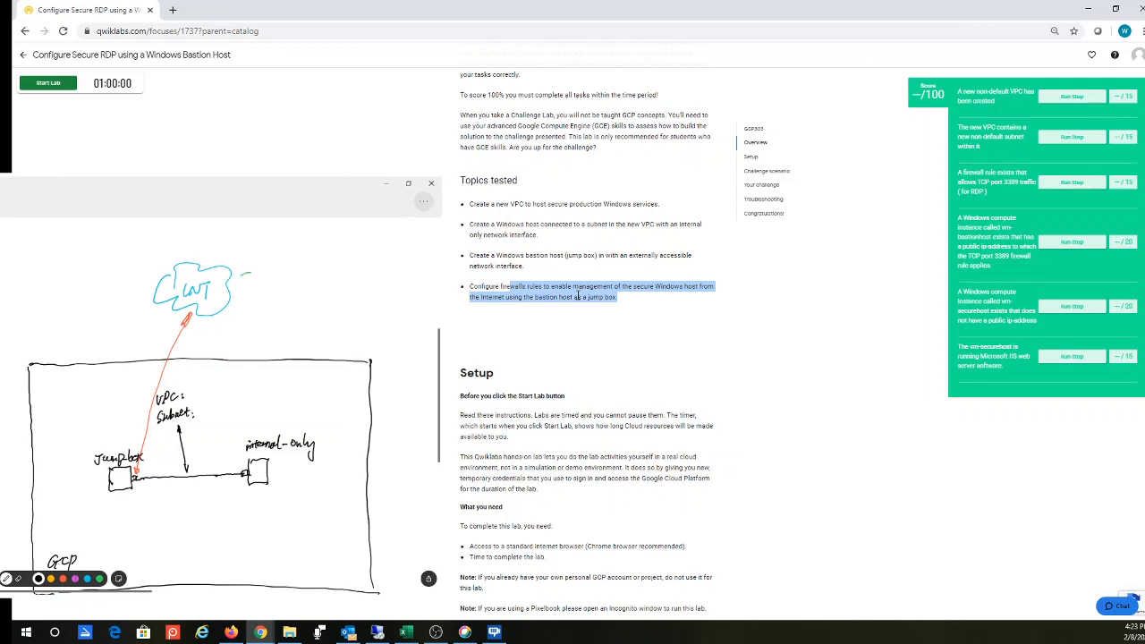
pyautogui.moveTo(241, 276)
pyautogui.mouseDown()
pyautogui.moveTo(190, 309)
pyautogui.moveTo(134, 402)
pyautogui.moveTo(126, 462)
pyautogui.mouseUp()
pyautogui.moveTo(119, 407); pyautogui.dragTo(153, 340)
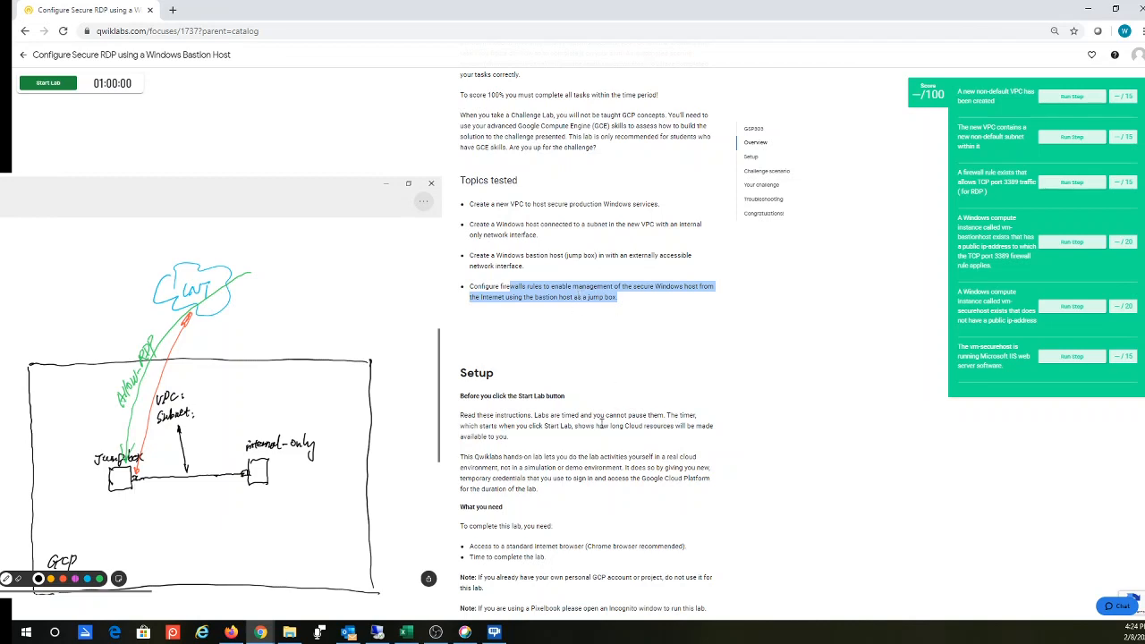
# - Skim the Setup instructions and read the Challenge scenario for its isolation, bastion host and RDP requirements
pyautogui.scroll(-2, 598, 418)
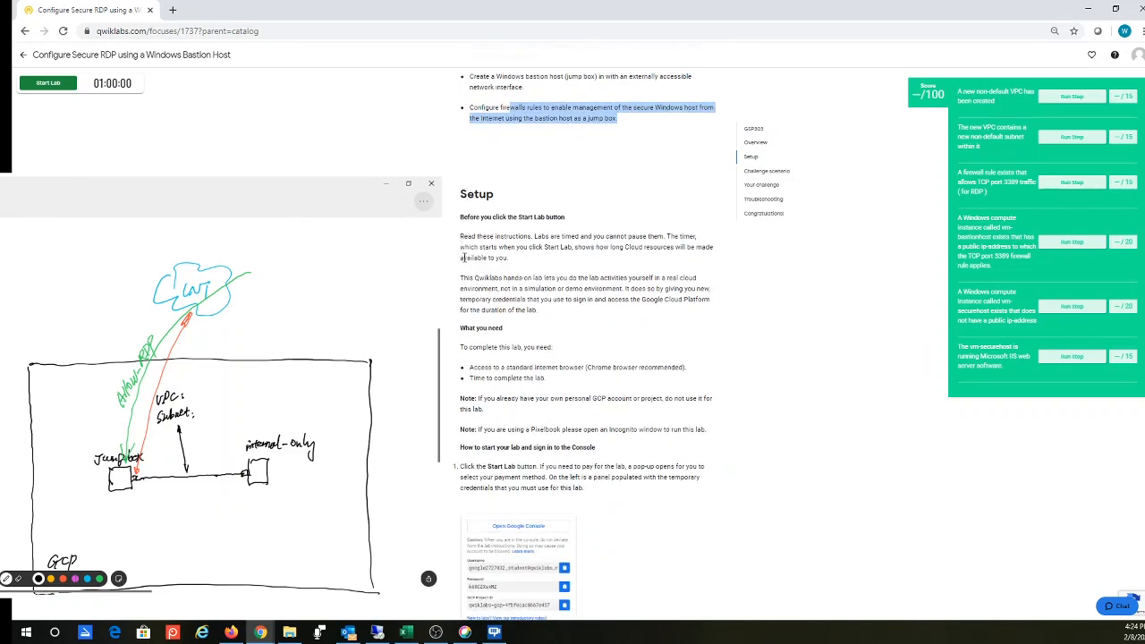
pyautogui.scroll(-2, 481, 399)
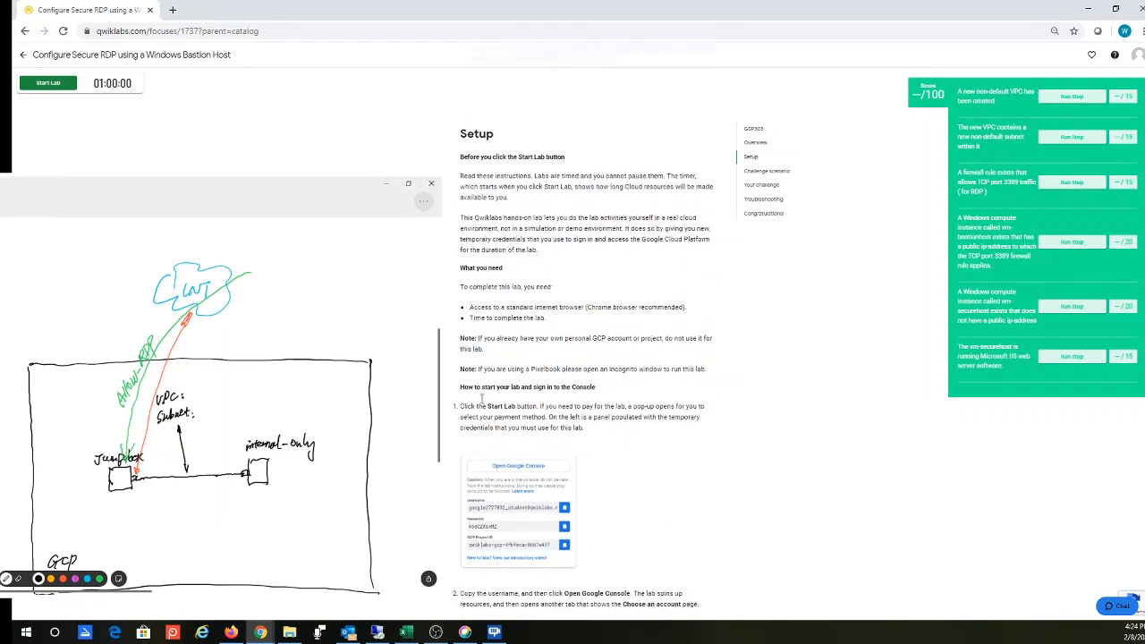
pyautogui.scroll(-7, 479, 403)
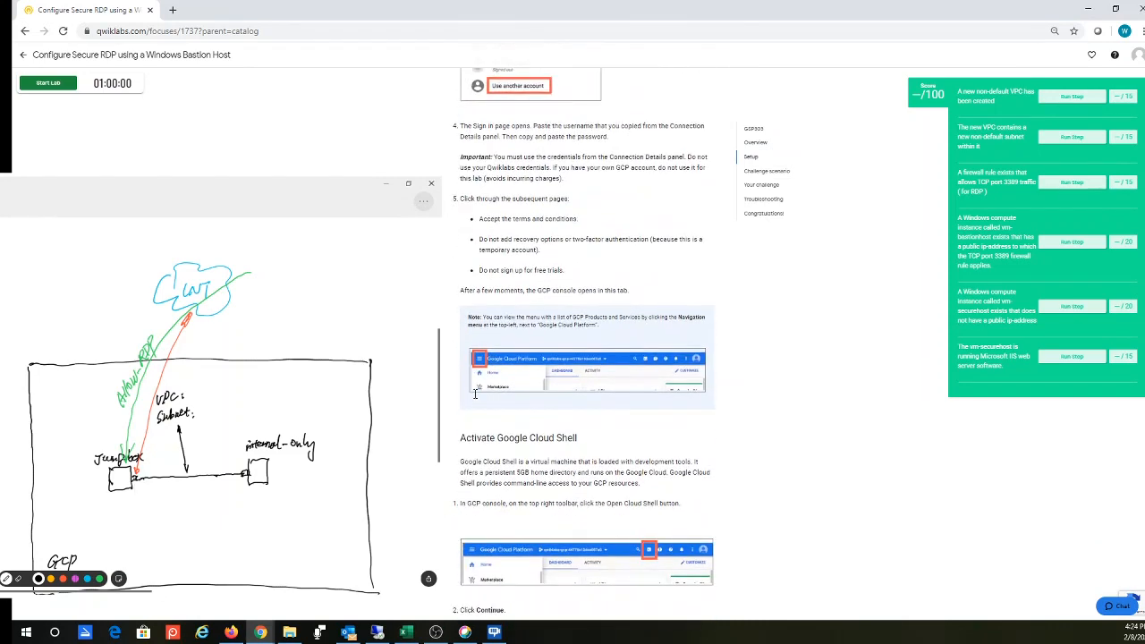
pyautogui.scroll(-8, 473, 394)
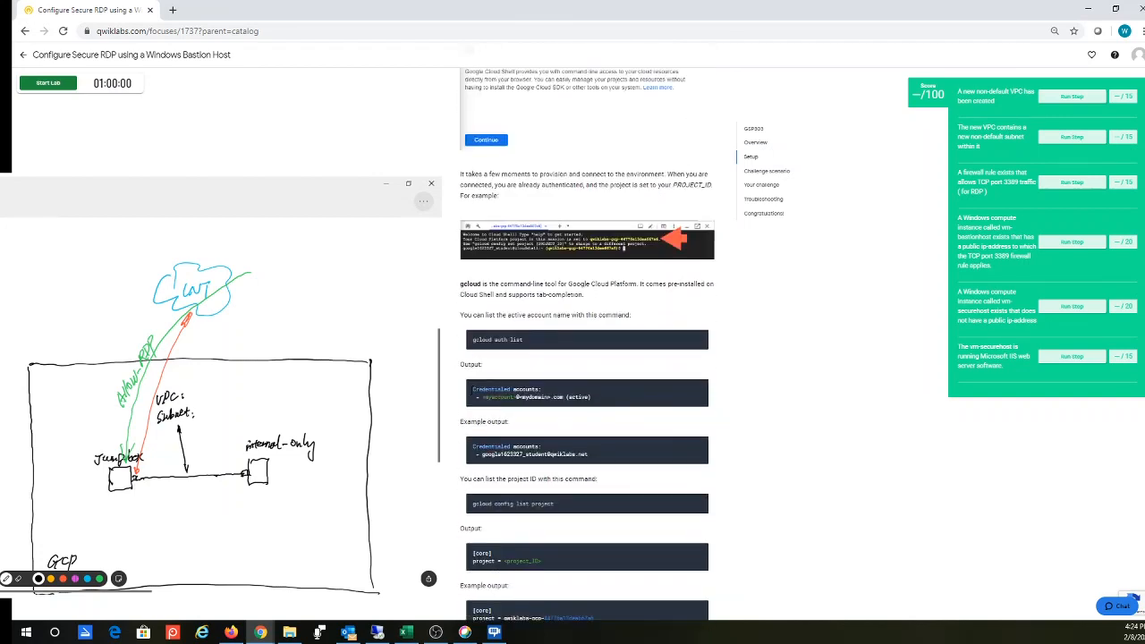
pyautogui.scroll(-2, 471, 393)
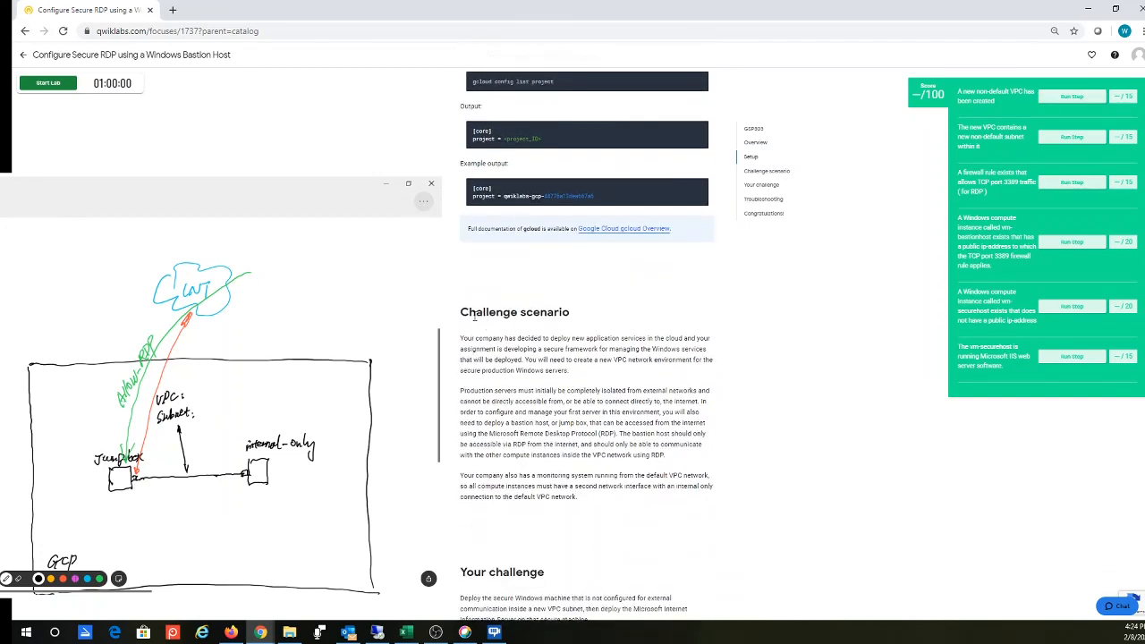
pyautogui.scroll(-1, 468, 335)
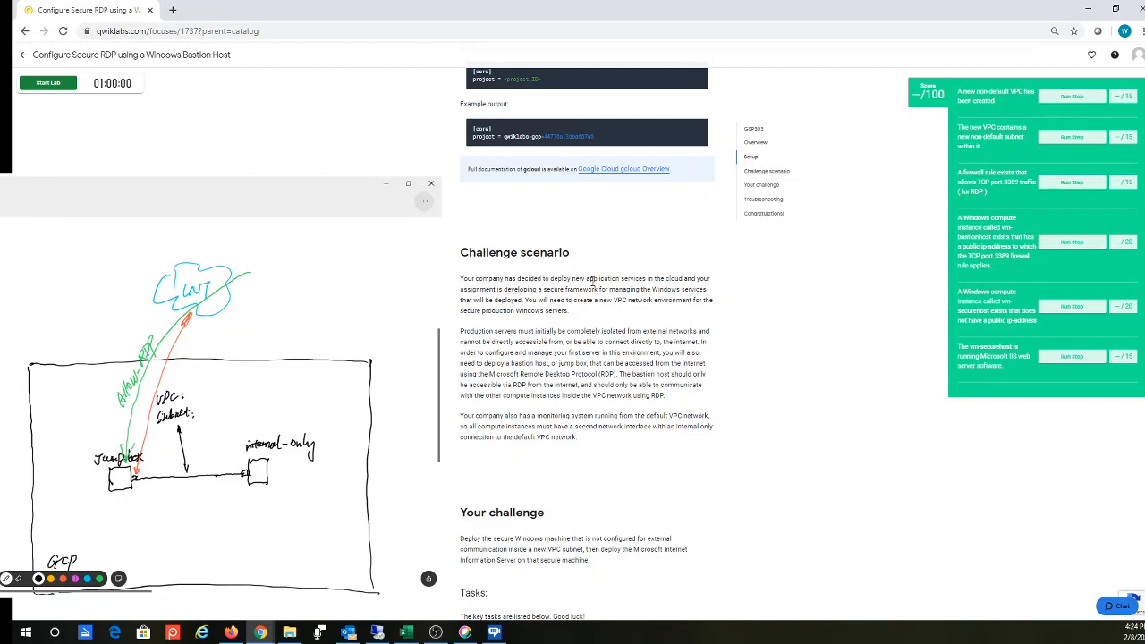
pyautogui.scroll(-1, 592, 283)
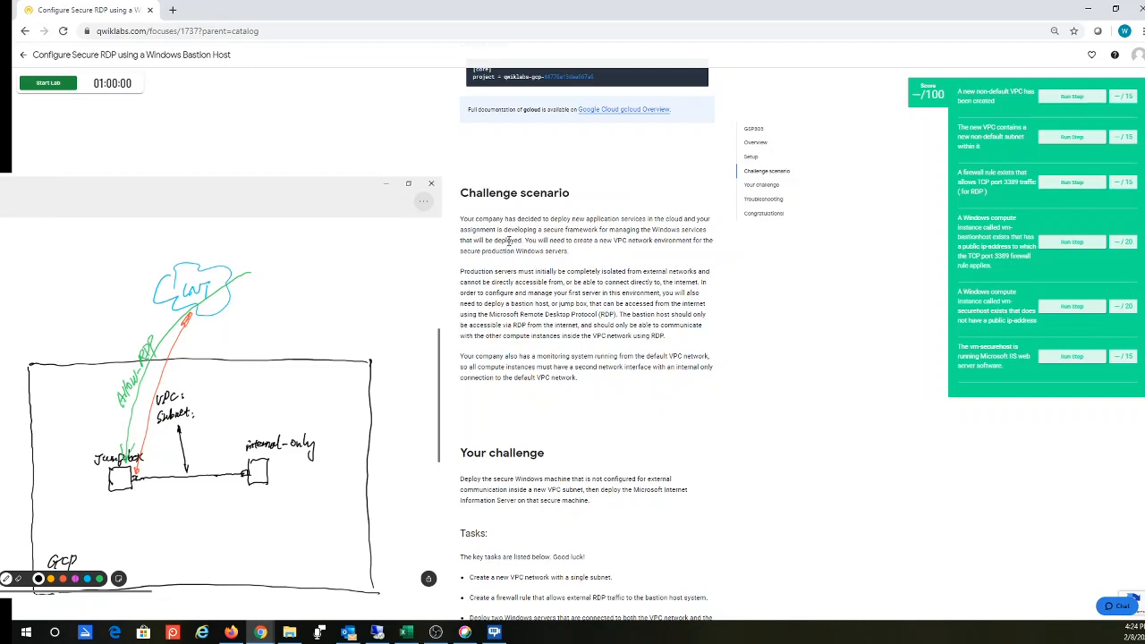
pyautogui.scroll(-1, 541, 251)
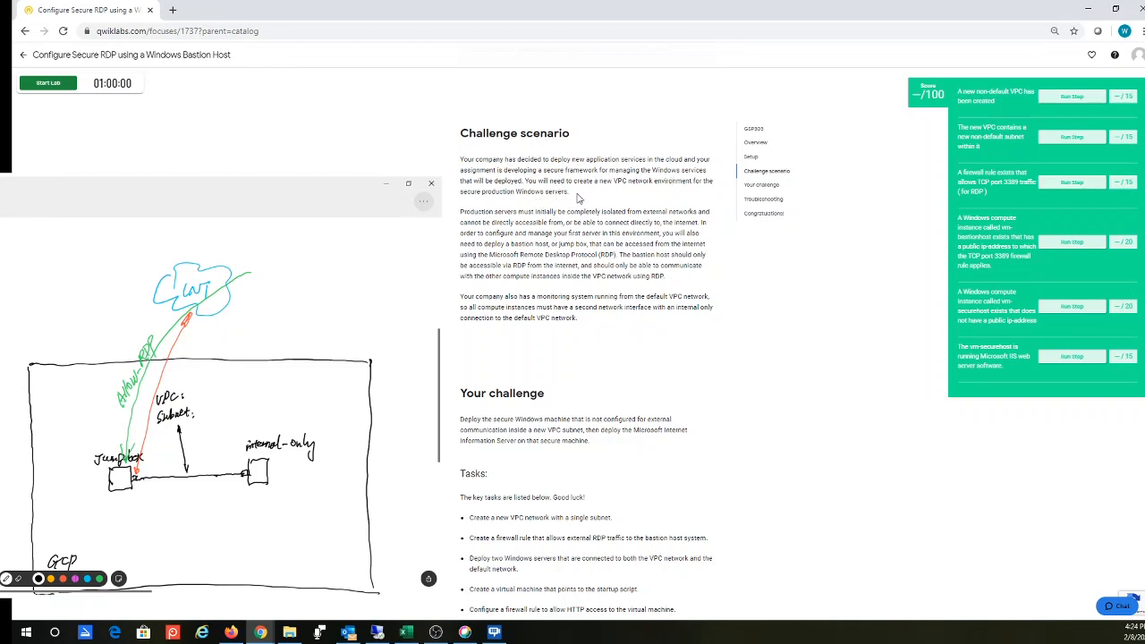
pyautogui.scroll(-1, 577, 198)
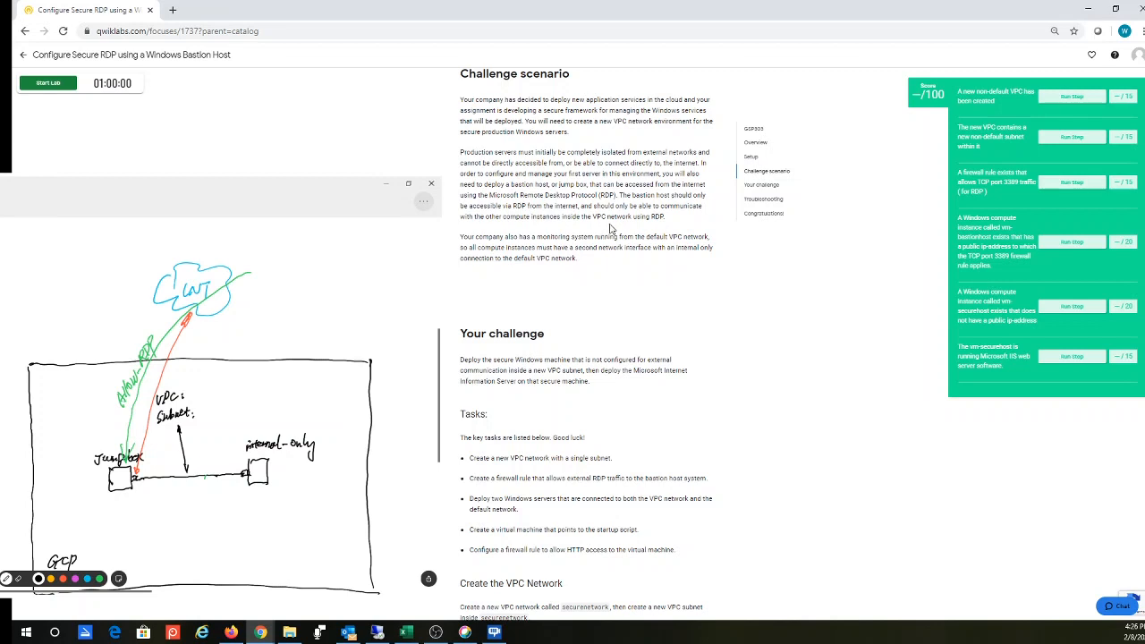
# - Draw a green arrow from the jump box to the internal-only host and label it RDP
pyautogui.moveTo(134, 483)
pyautogui.mouseDown()
pyautogui.moveTo(169, 499)
pyautogui.moveTo(248, 471)
pyautogui.mouseUp()
pyautogui.moveTo(186, 498); pyautogui.dragTo(196, 507)
# - Sketch a small black box near the rectangle's lower right corner and label it Monitoring System
pyautogui.scroll(-1, 614, 230)
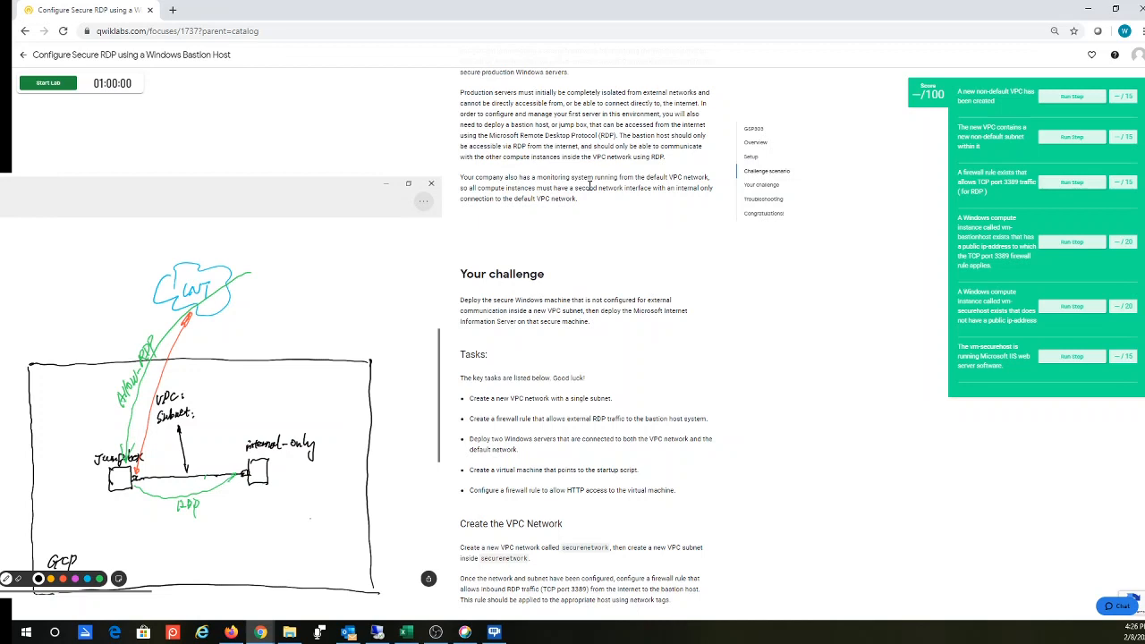
pyautogui.moveTo(309, 518)
pyautogui.mouseDown()
pyautogui.moveTo(328, 549)
pyautogui.moveTo(364, 539)
pyautogui.mouseUp()
pyautogui.moveTo(318, 556)
pyautogui.mouseDown()
pyautogui.moveTo(329, 571)
pyautogui.moveTo(354, 558)
pyautogui.mouseUp()
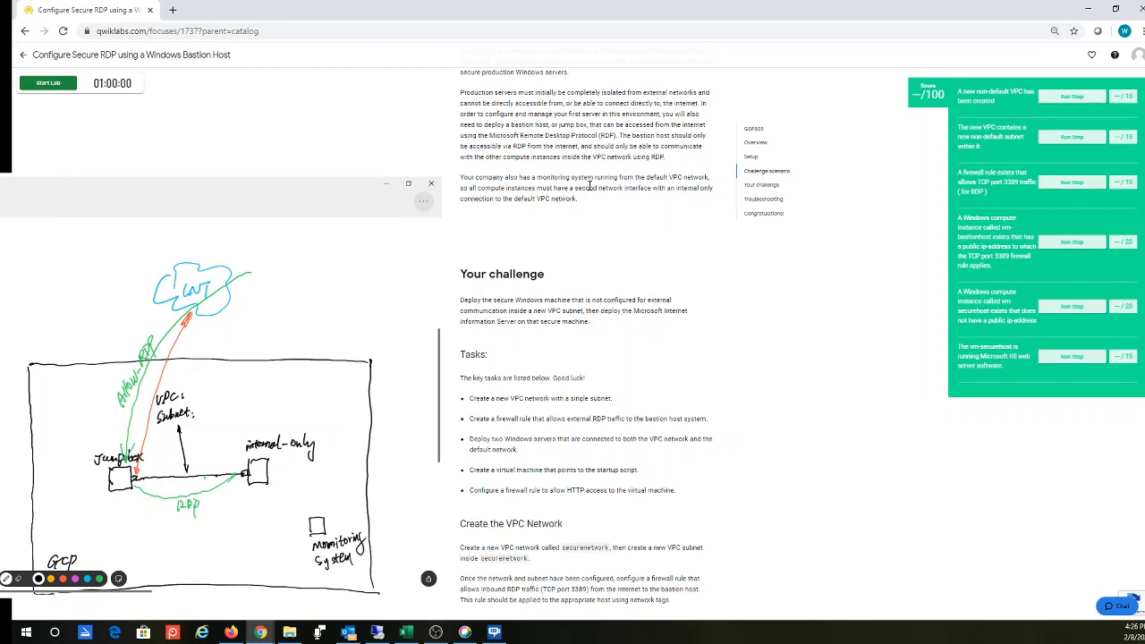
# - Draw a network line labelled Default to the monitoring system and connect the jump box and internal-only host to it
pyautogui.moveTo(125, 493); pyautogui.dragTo(128, 528)
pyautogui.moveTo(258, 485); pyautogui.dragTo(258, 513)
pyautogui.moveTo(114, 528); pyautogui.dragTo(310, 521)
pyautogui.moveTo(173, 535)
pyautogui.mouseDown()
pyautogui.moveTo(173, 550)
pyautogui.moveTo(212, 542)
pyautogui.mouseUp()
pyautogui.moveTo(213, 535); pyautogui.dragTo(218, 534)
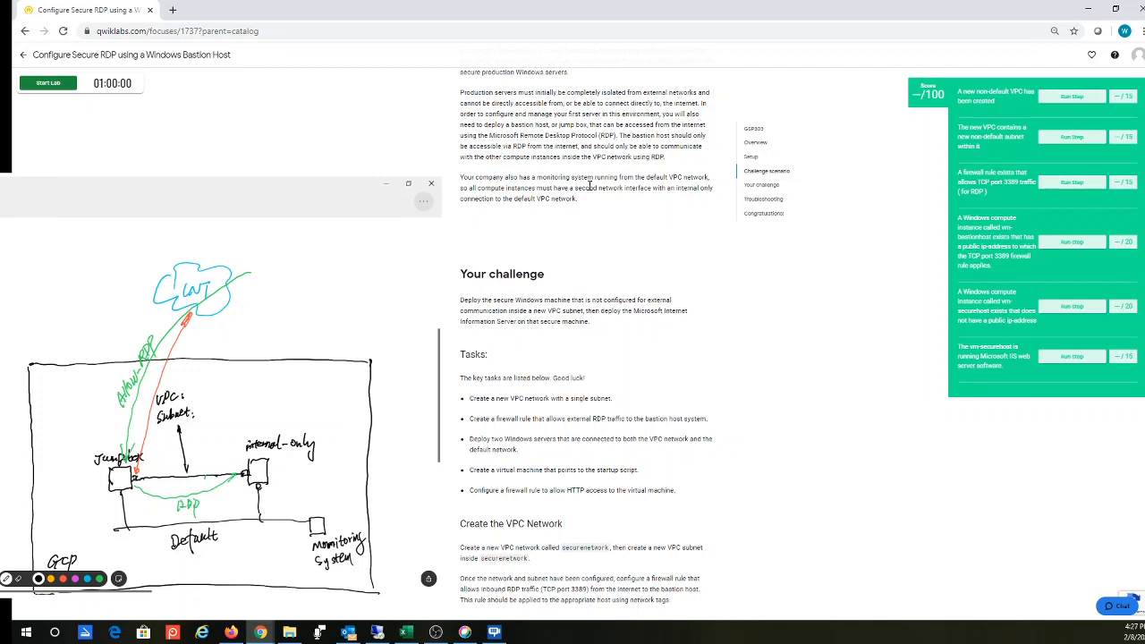
pyautogui.moveTo(121, 492); pyautogui.dragTo(127, 494)
# - Highlight the Your challenge description and annotate the internal-only host in purple with No external and IIS
pyautogui.scroll(-1, 556, 241)
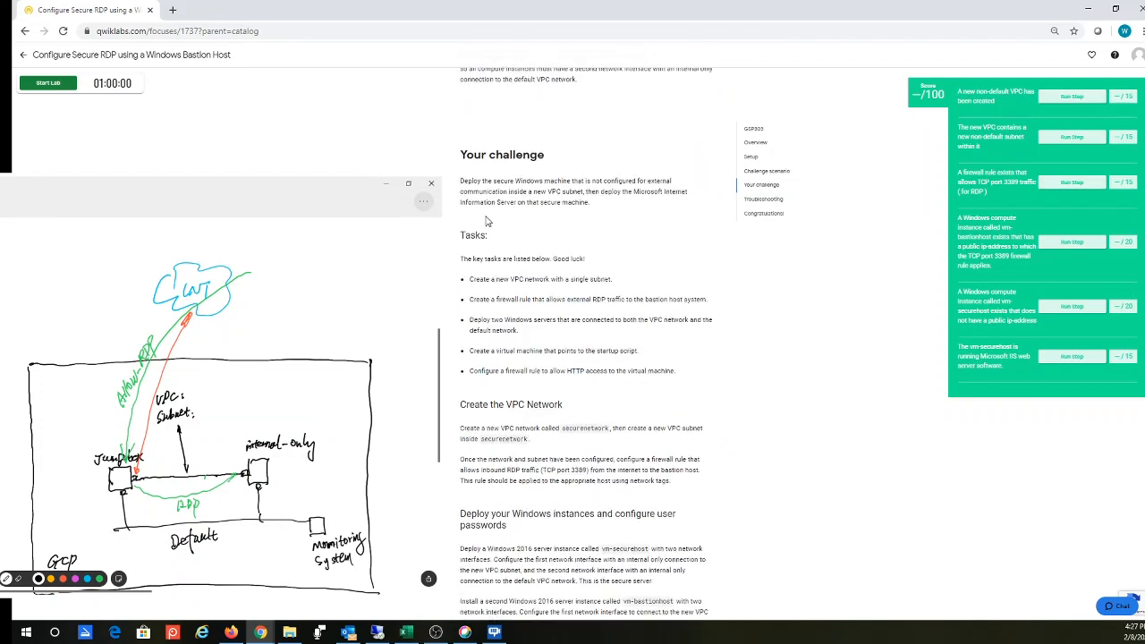
pyautogui.moveTo(460, 180); pyautogui.dragTo(675, 203)
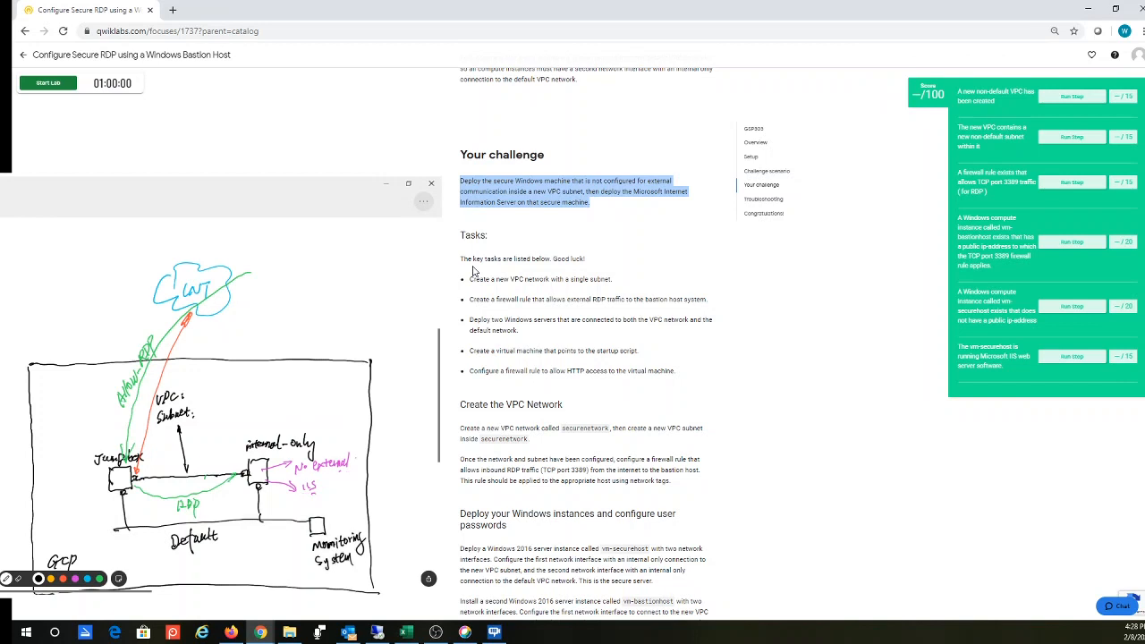
# - Highlight the single-subnet VPC task and add purple check marks beside the VPC, Allow-RDP, jump box and internal-only elements
pyautogui.scroll(-1, 484, 204)
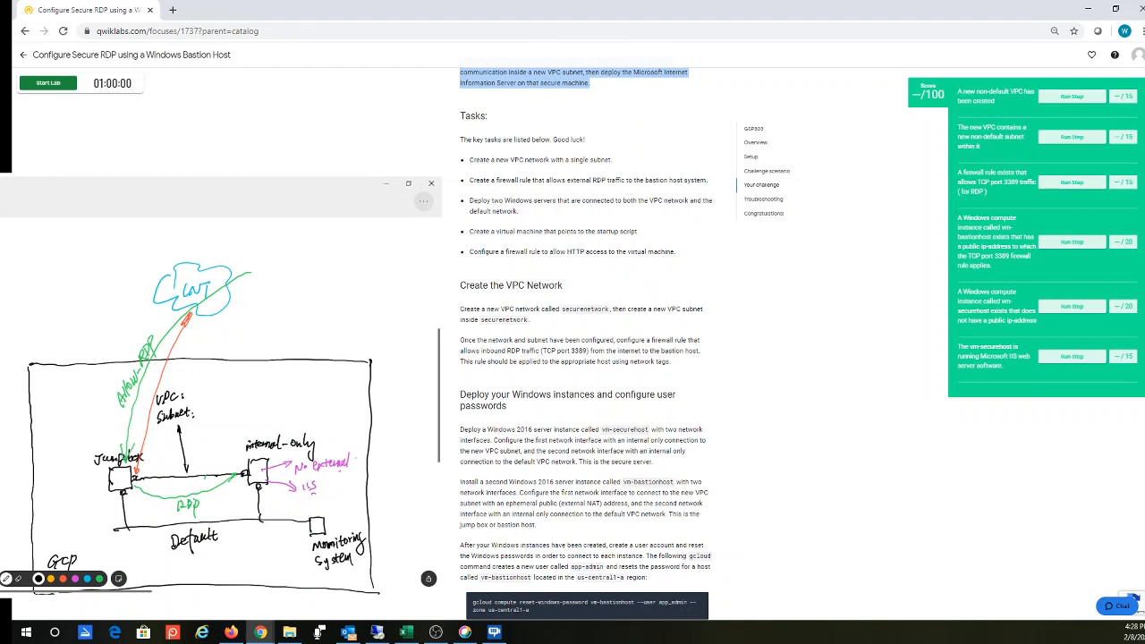
pyautogui.click(459, 142)
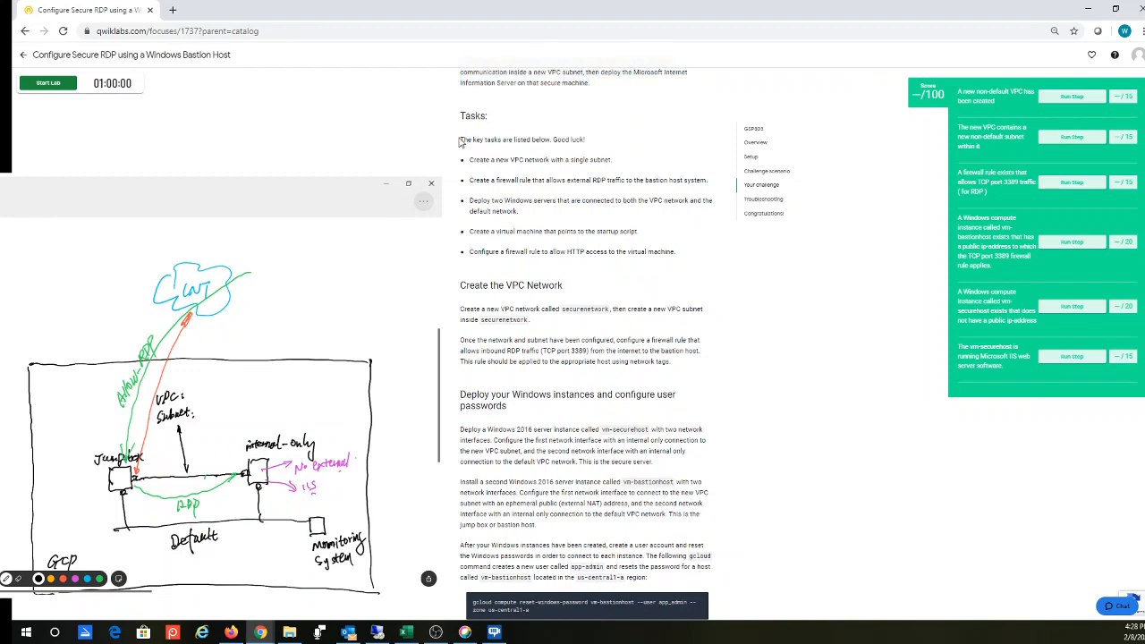
pyautogui.moveTo(460, 141); pyautogui.dragTo(587, 141)
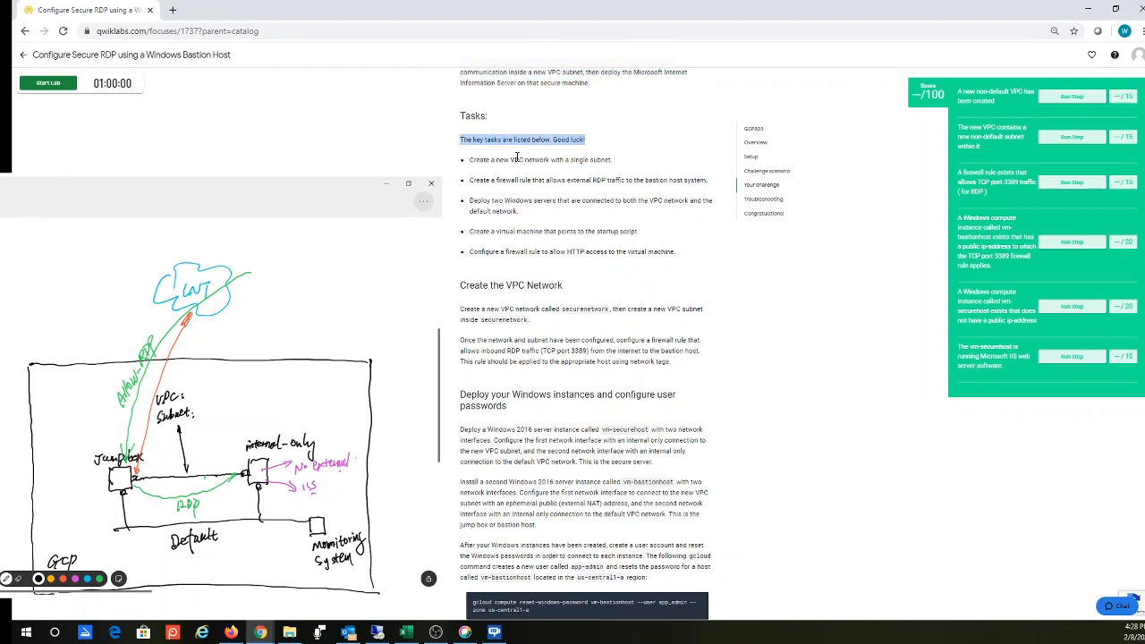
pyautogui.scroll(-1, 517, 157)
pyautogui.moveTo(470, 100); pyautogui.dragTo(613, 100)
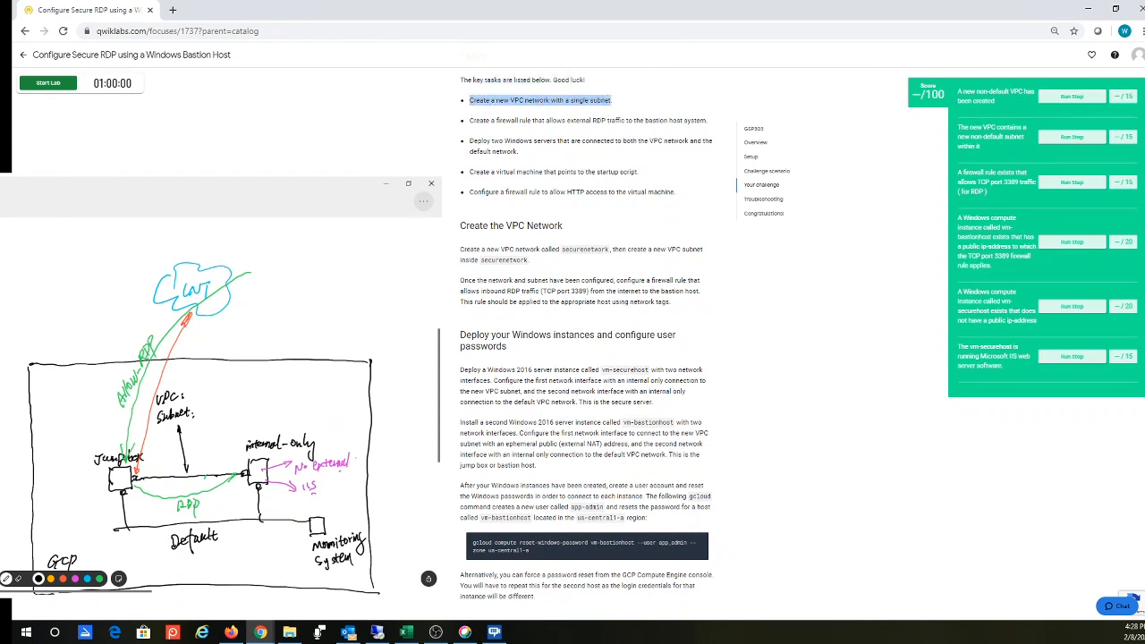
pyautogui.moveTo(202, 383); pyautogui.dragTo(215, 382)
# - Review the tasks on the startup-script virtual machine and the HTTP firewall rule, highlighting both lines
pyautogui.scroll(-1, 656, 170)
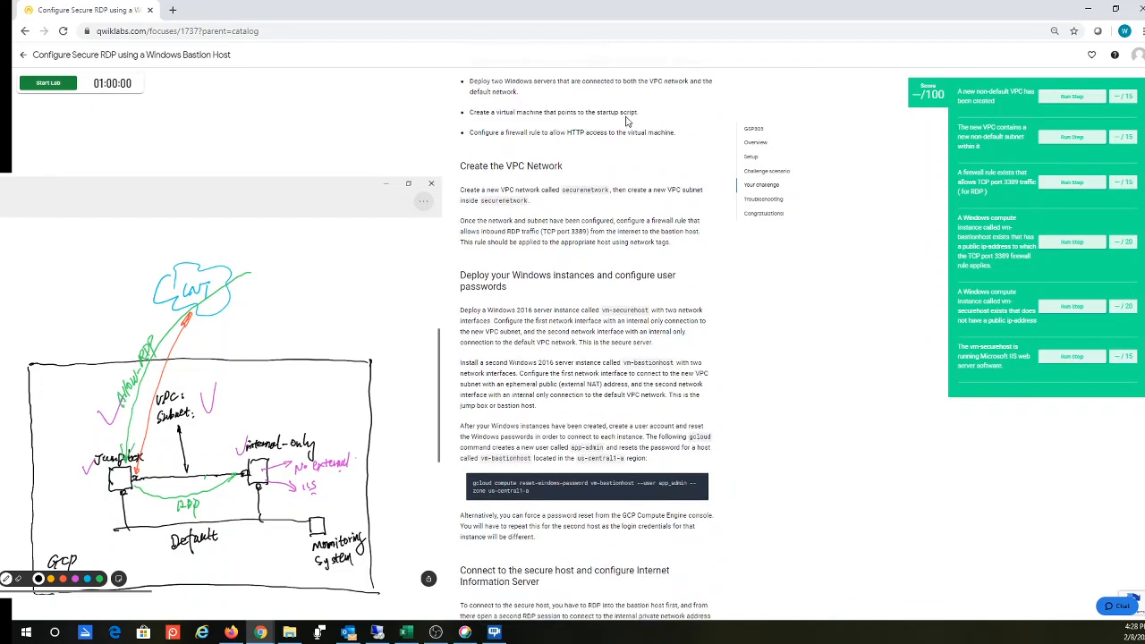
pyautogui.moveTo(639, 114); pyautogui.dragTo(471, 115)
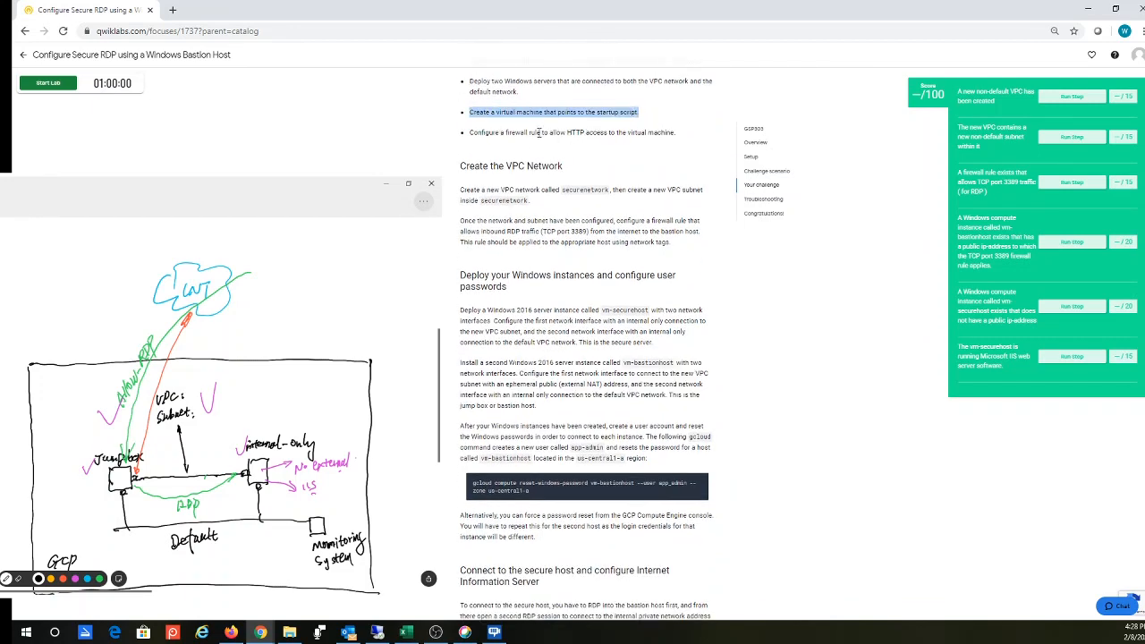
pyautogui.moveTo(677, 135); pyautogui.dragTo(471, 115)
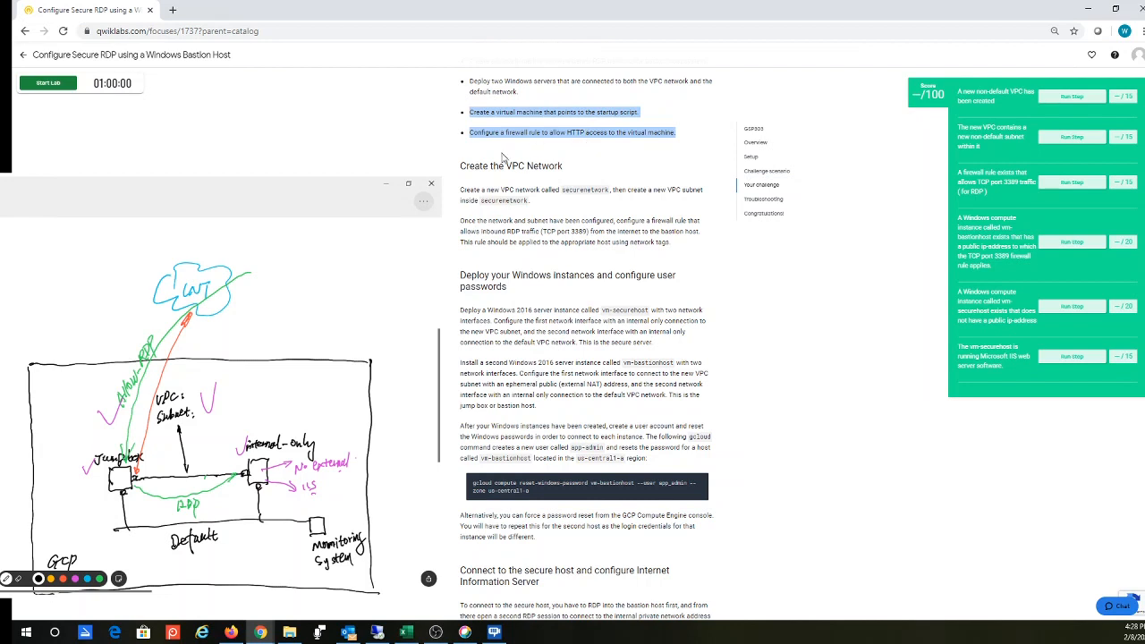
# - Highlight securenetwork and label the sketch's VPC and subnet securenetwork with 10.34.1.0/24, adding TCP:3389 beside Allow-RDP and RDP inside both host boxes
pyautogui.scroll(-1, 522, 170)
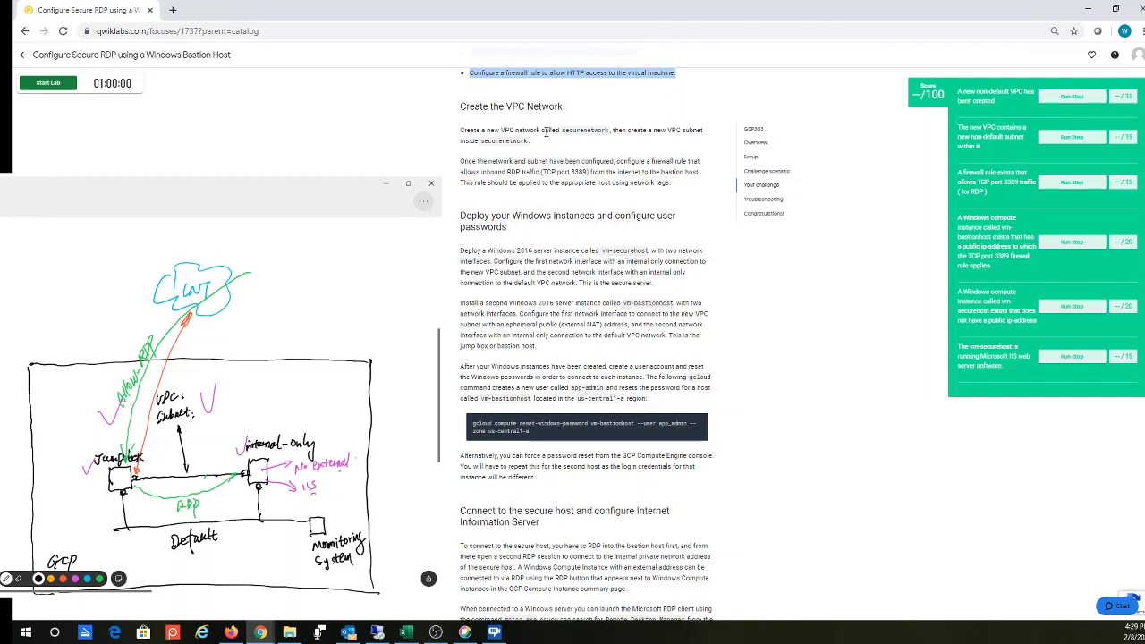
pyautogui.moveTo(562, 131); pyautogui.dragTo(608, 130)
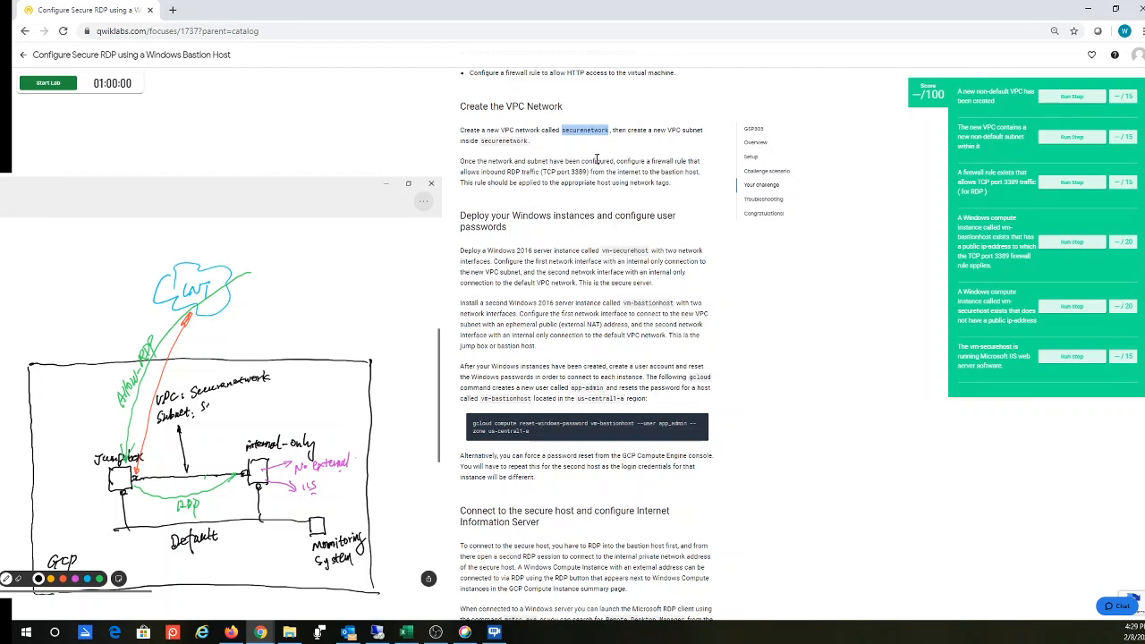
pyautogui.moveTo(215, 400); pyautogui.dragTo(273, 396)
pyautogui.moveTo(205, 419)
pyautogui.mouseDown()
pyautogui.moveTo(208, 428)
pyautogui.moveTo(260, 419)
pyautogui.mouseUp()
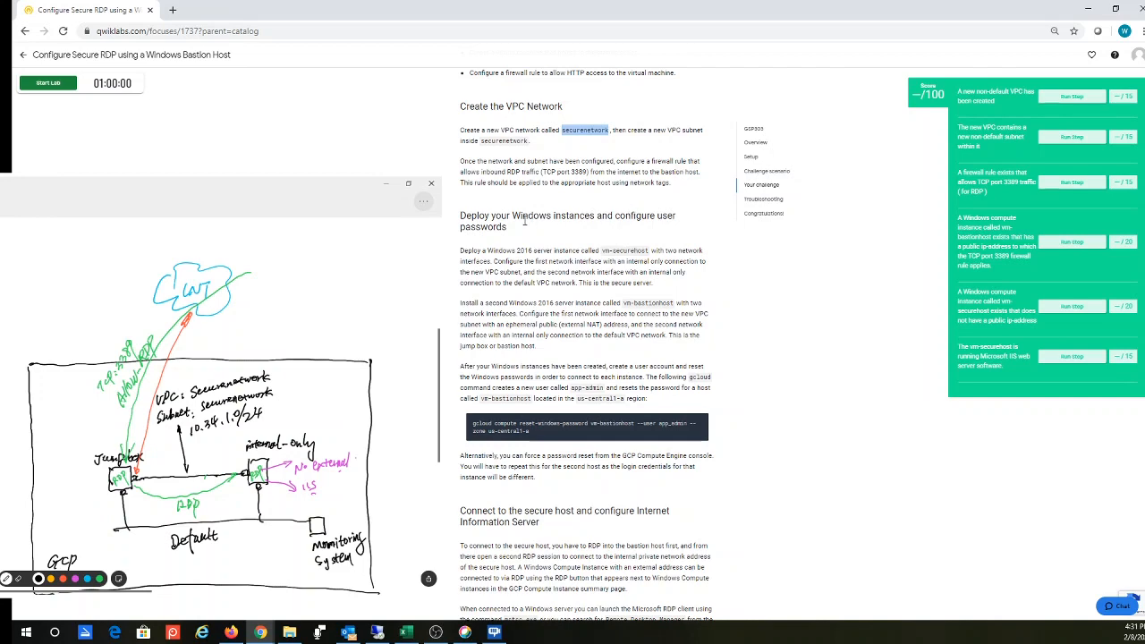
# - Highlight the secure server's name and network interface requirements, and label the internal-only host vm-securehost in purple
pyautogui.scroll(-1, 508, 226)
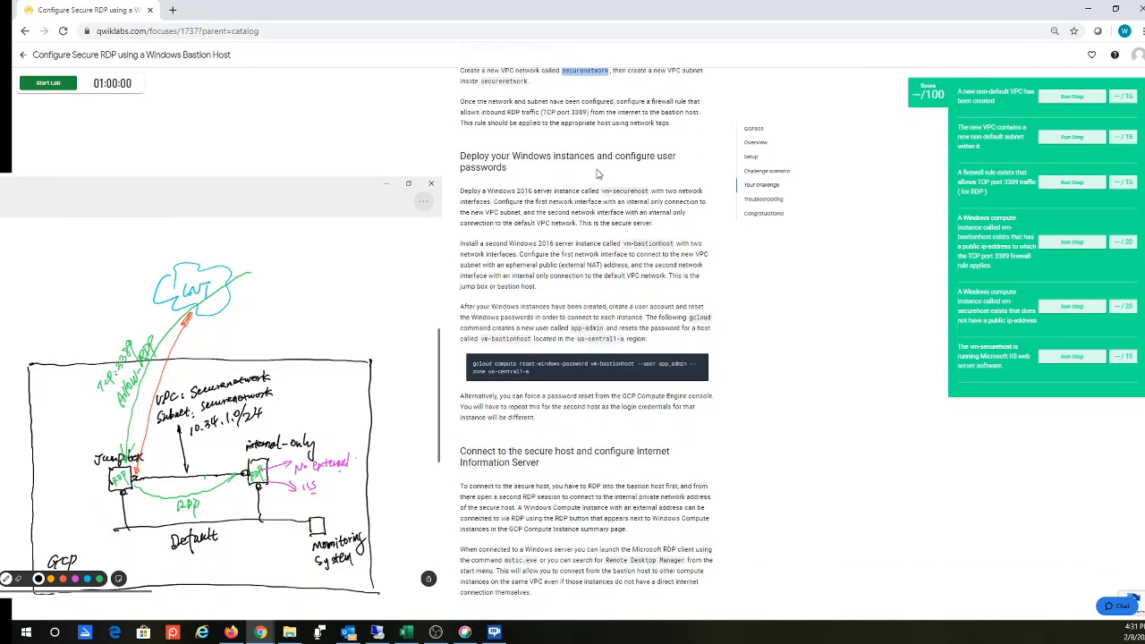
pyautogui.scroll(-1, 507, 187)
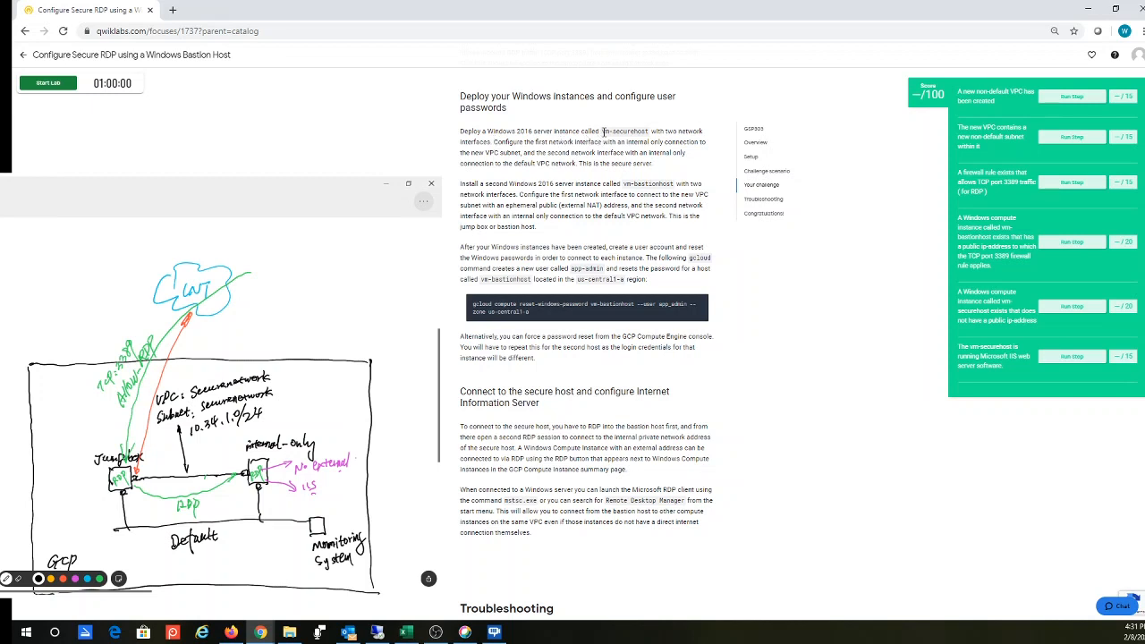
pyautogui.moveTo(602, 131); pyautogui.dragTo(648, 131)
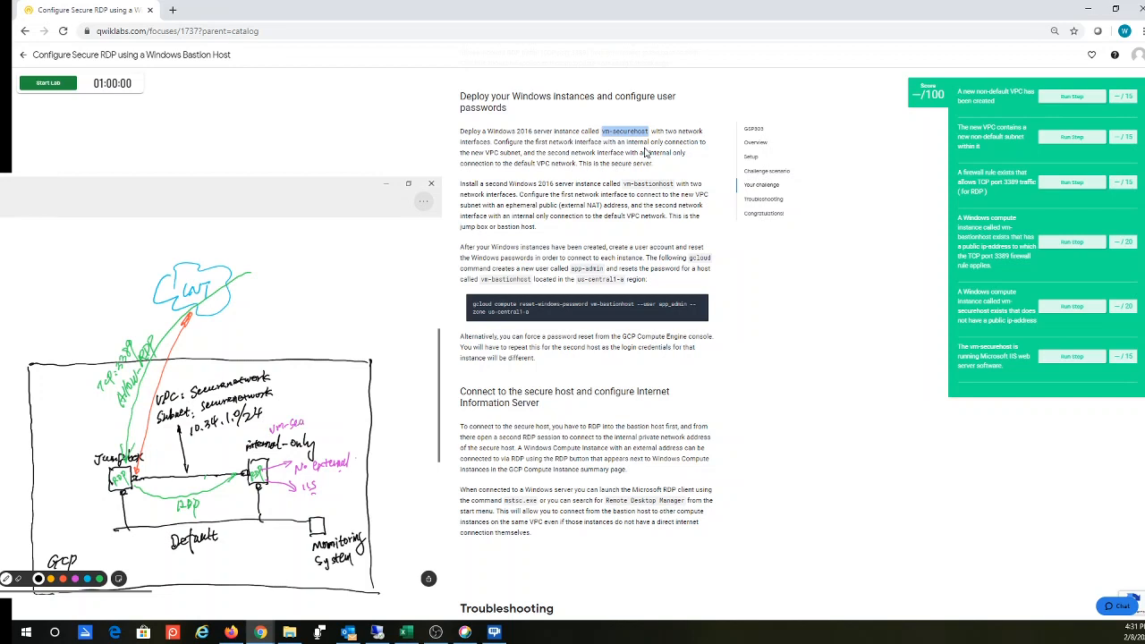
pyautogui.moveTo(306, 421); pyautogui.dragTo(318, 424)
pyautogui.moveTo(573, 143); pyautogui.dragTo(684, 165)
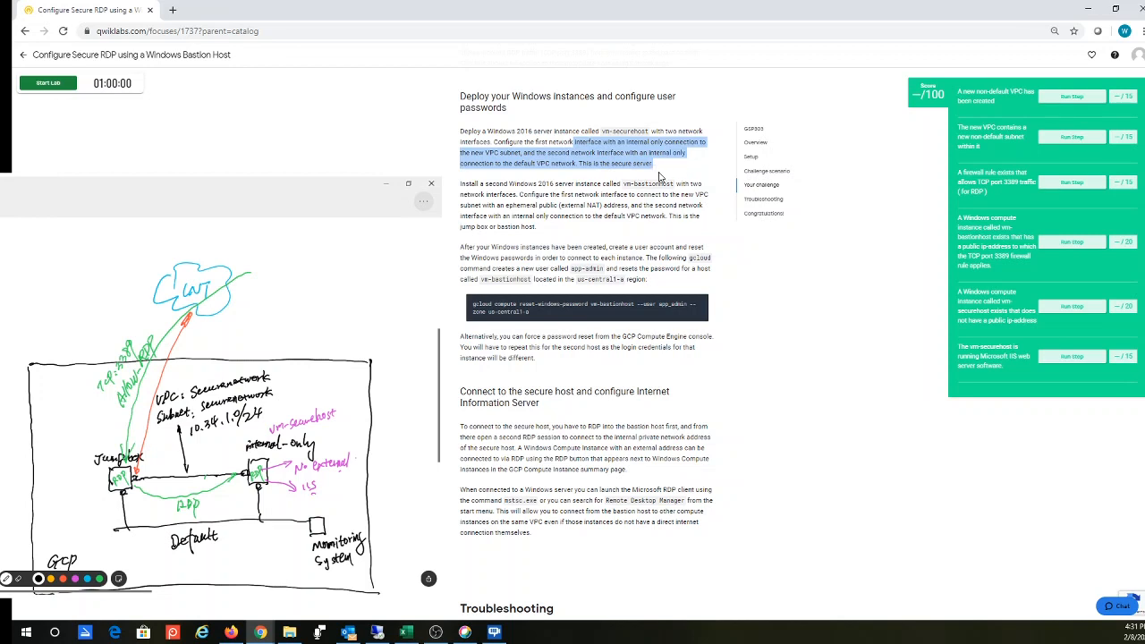
# - Highlight the second Windows 2016 server's requirement and label the jump box vm-bastionhost in purple on the sketch
pyautogui.scroll(-1, 659, 177)
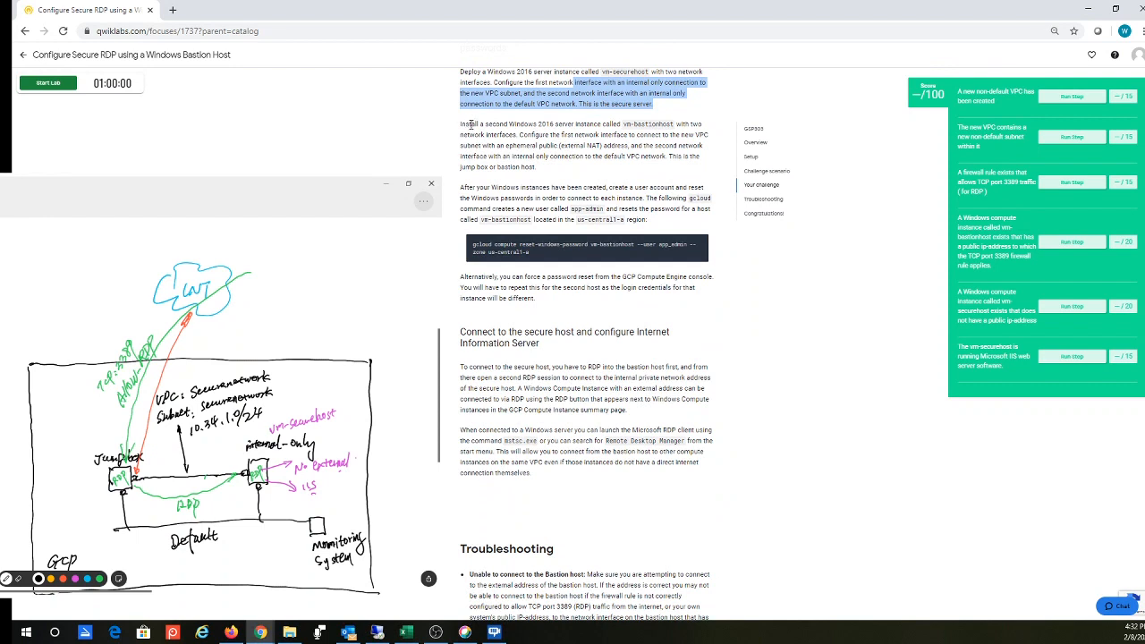
pyautogui.moveTo(471, 124); pyautogui.dragTo(681, 124)
pyautogui.click(649, 133)
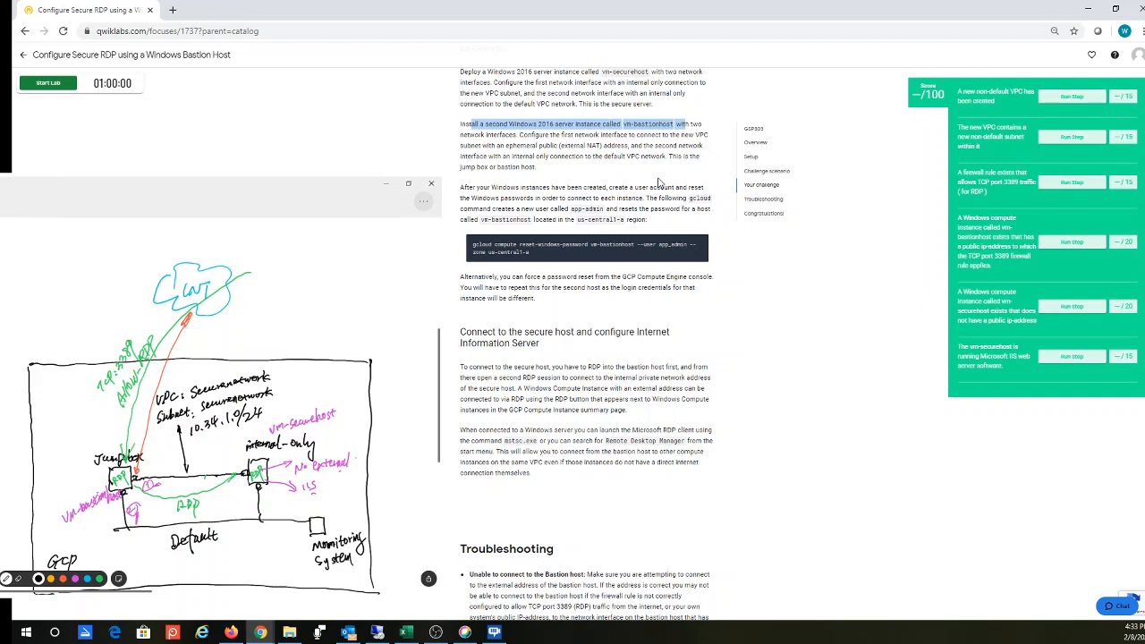
# - Review the user account and password reset instructions, highlighting us-central1-a, app-admin and the gcloud command, and read the secure host connection section
pyautogui.scroll(-1, 660, 183)
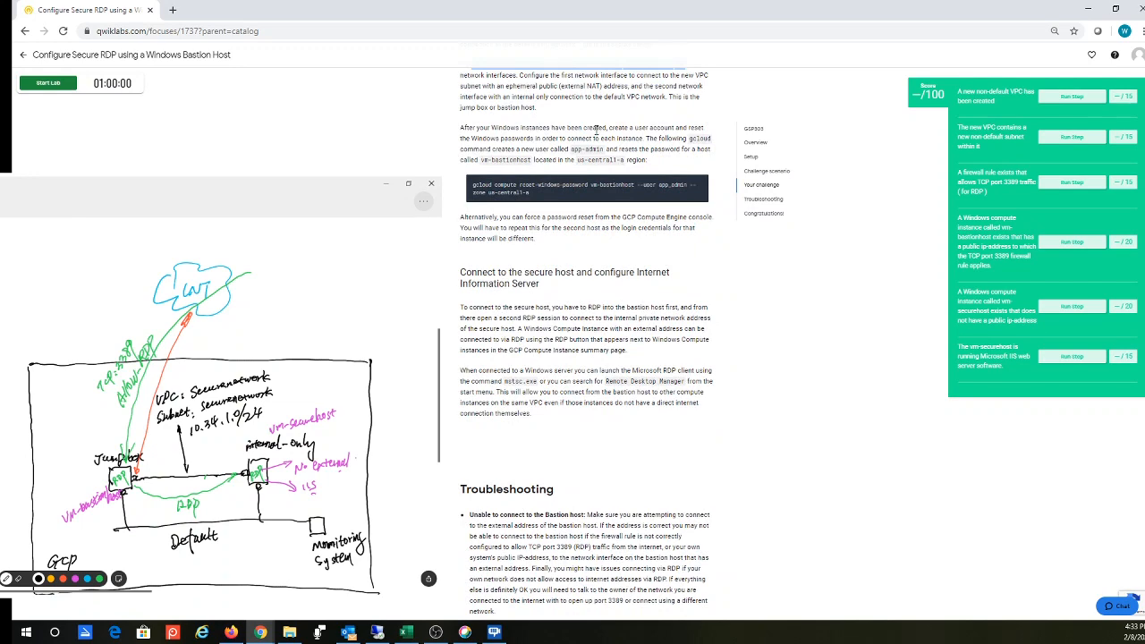
pyautogui.scroll(-1, 591, 123)
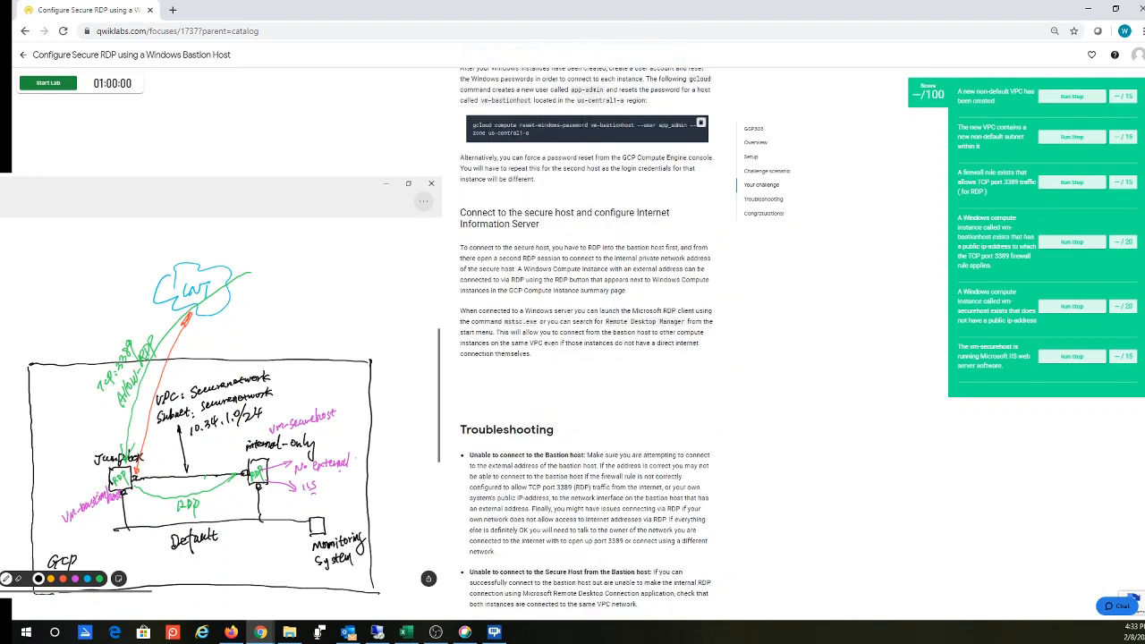
pyautogui.scroll(1, 592, 123)
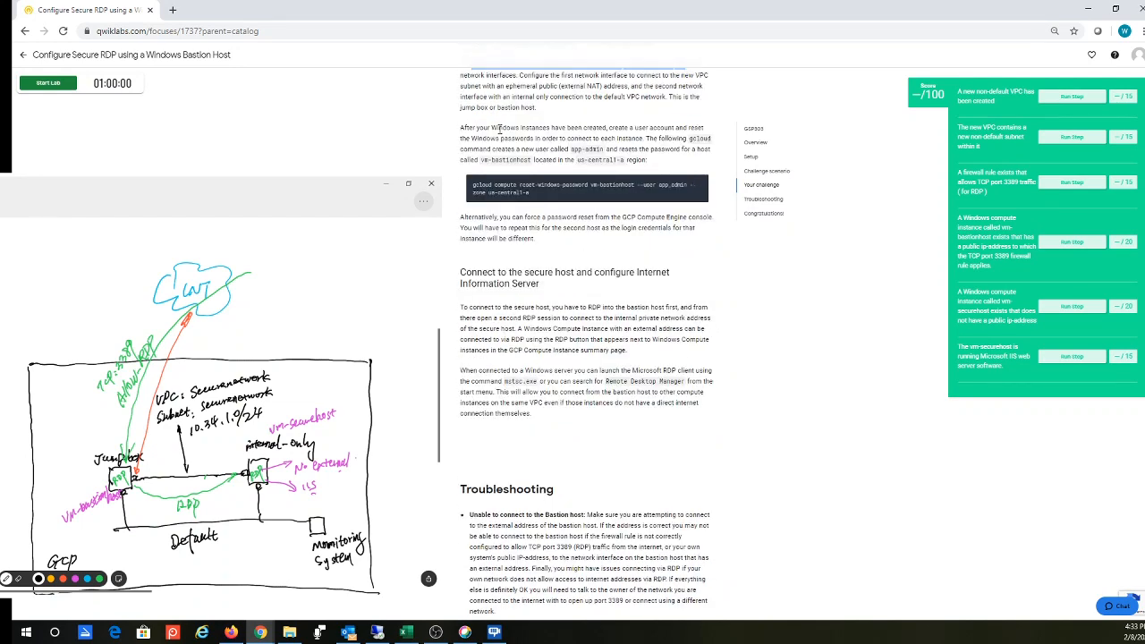
pyautogui.moveTo(499, 130); pyautogui.dragTo(567, 140)
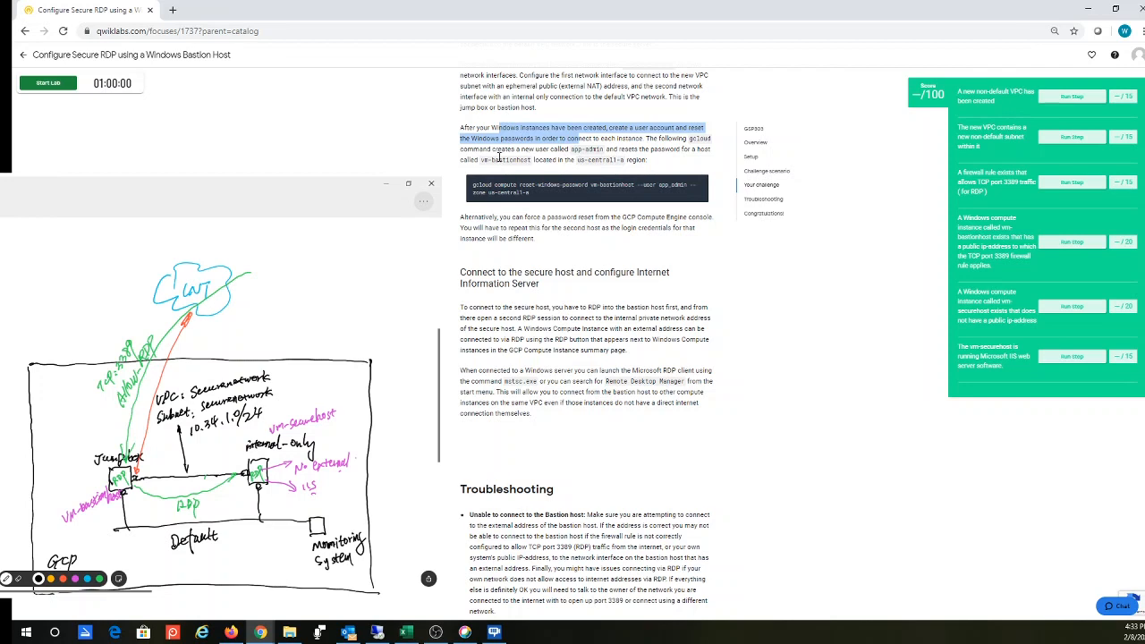
pyautogui.moveTo(480, 161); pyautogui.dragTo(625, 167)
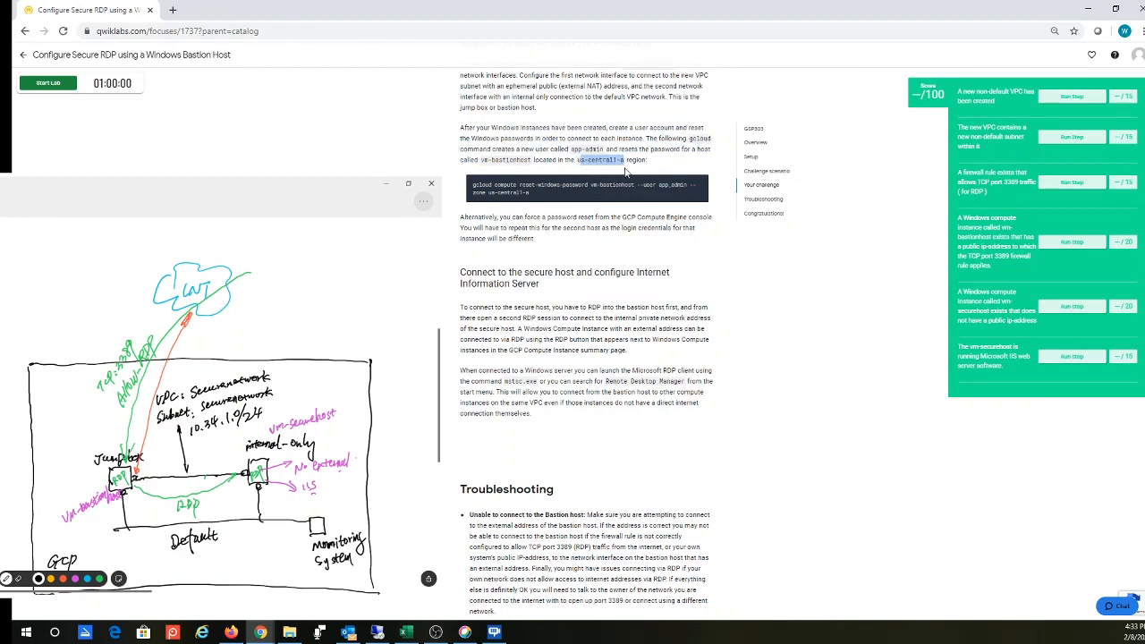
pyautogui.click(582, 150)
pyautogui.moveTo(571, 150); pyautogui.dragTo(606, 150)
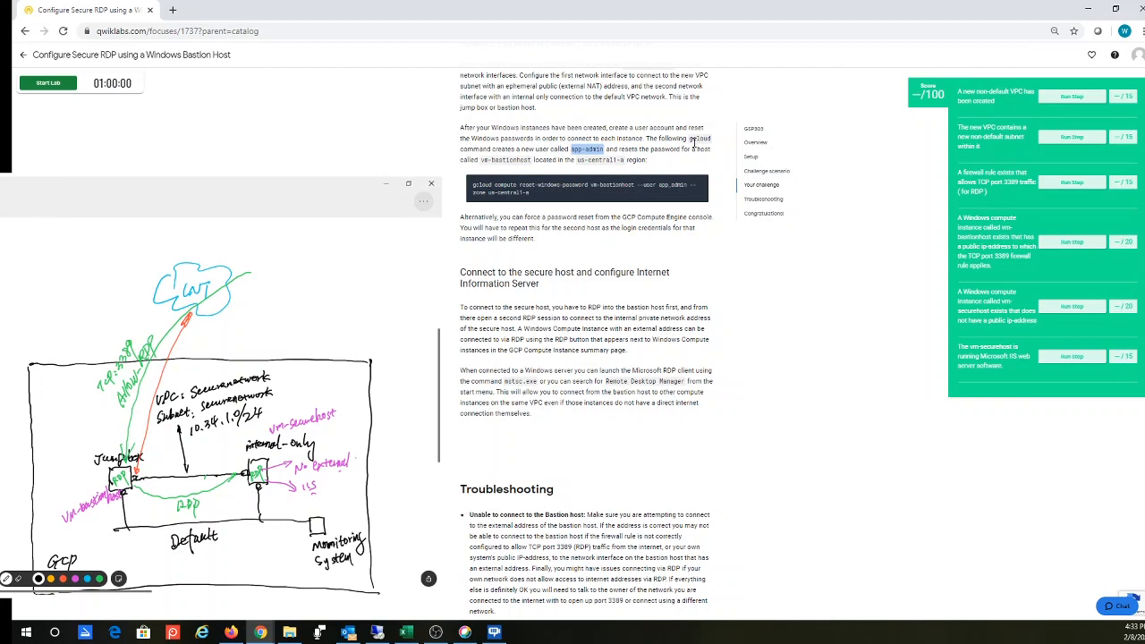
pyautogui.moveTo(470, 183); pyautogui.dragTo(537, 193)
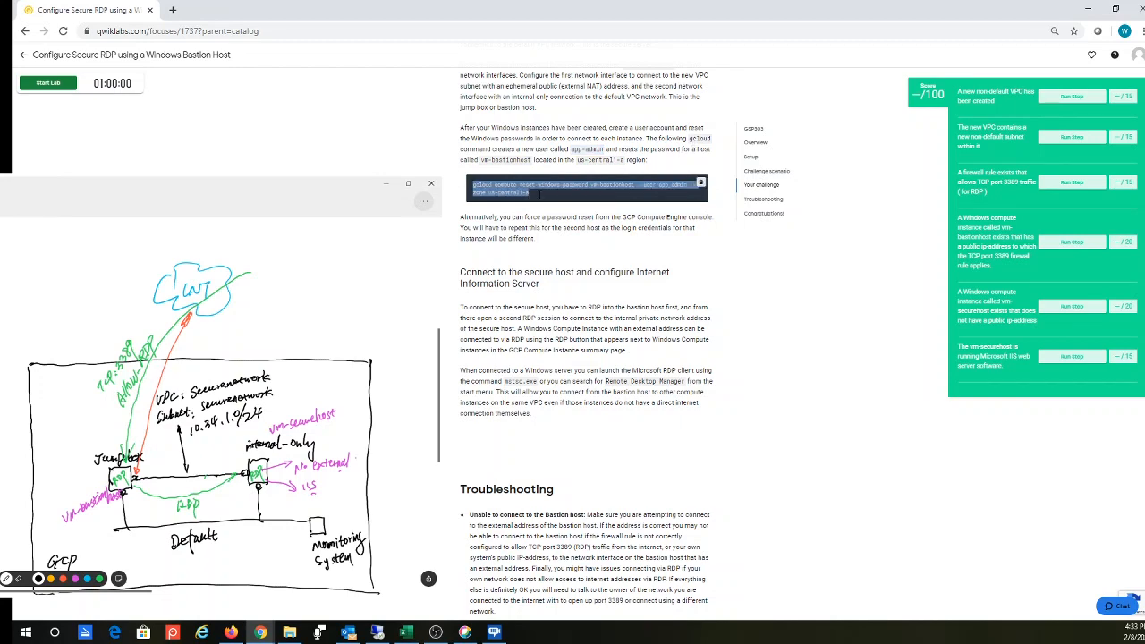
pyautogui.click(547, 247)
pyautogui.scroll(-1, 565, 250)
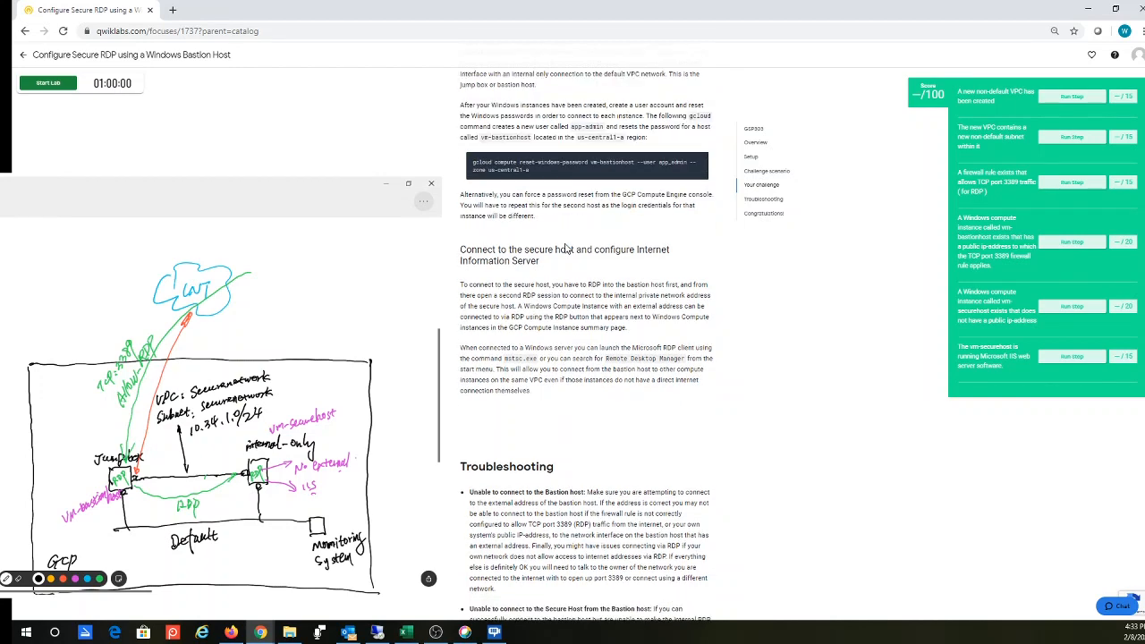
pyautogui.scroll(-1, 565, 249)
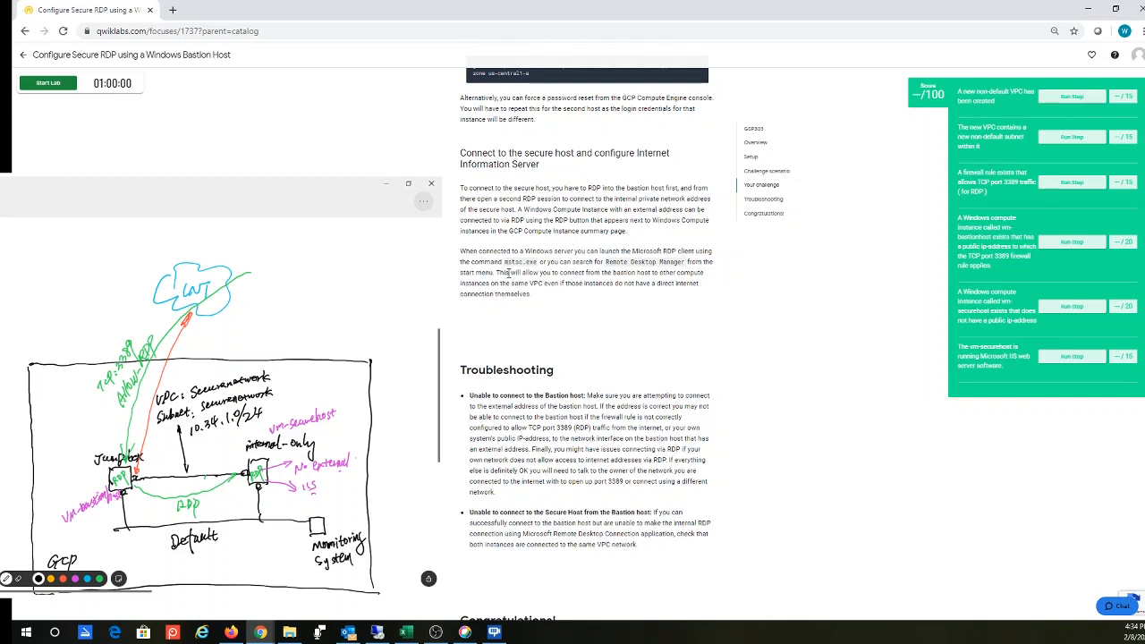
# - Start the lab and enlarge the lab page's browser zoom by several levels
pyautogui.click(64, 87)
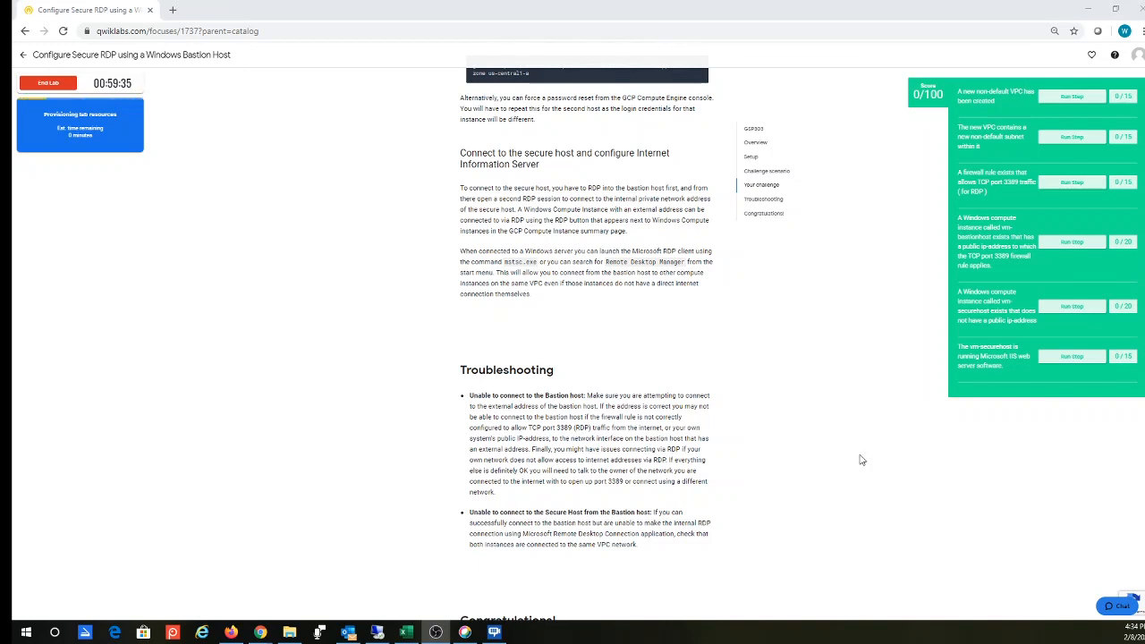
pyautogui.click(354, 273)
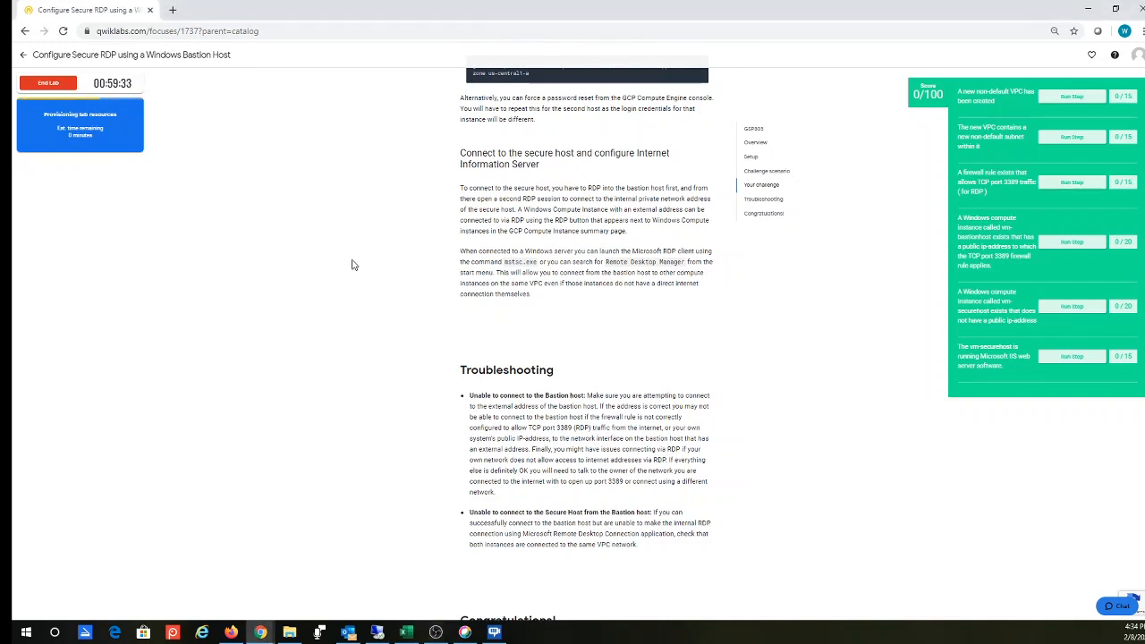
pyautogui.hotkey('ctrl', '+')
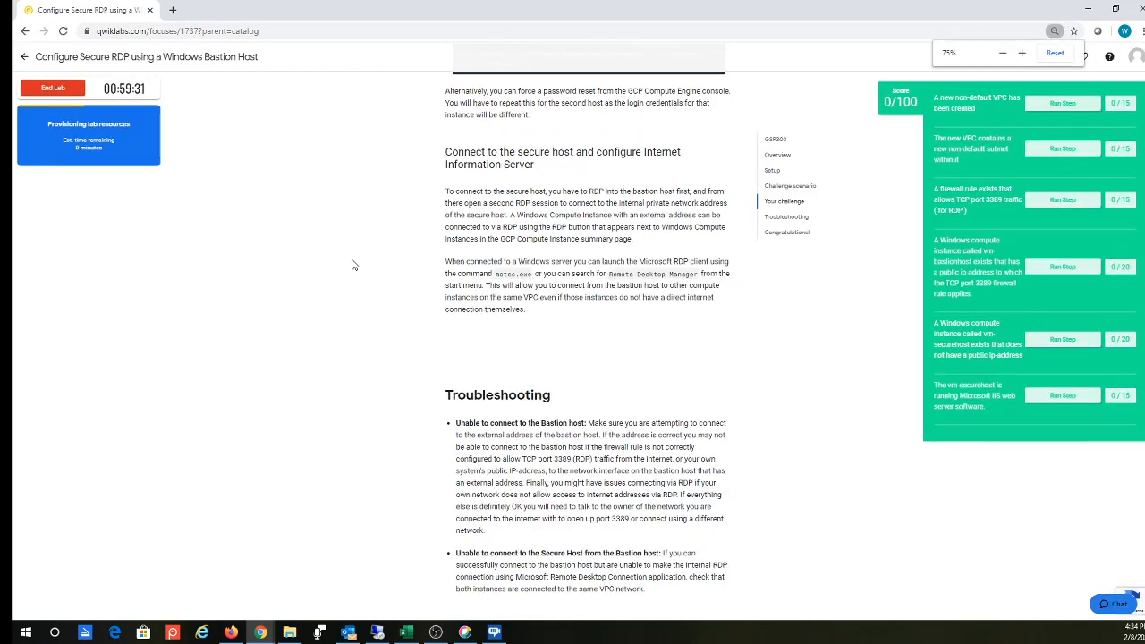
pyautogui.hotkey('ctrl', '+')
pyautogui.hotkey('ctrl', '+')
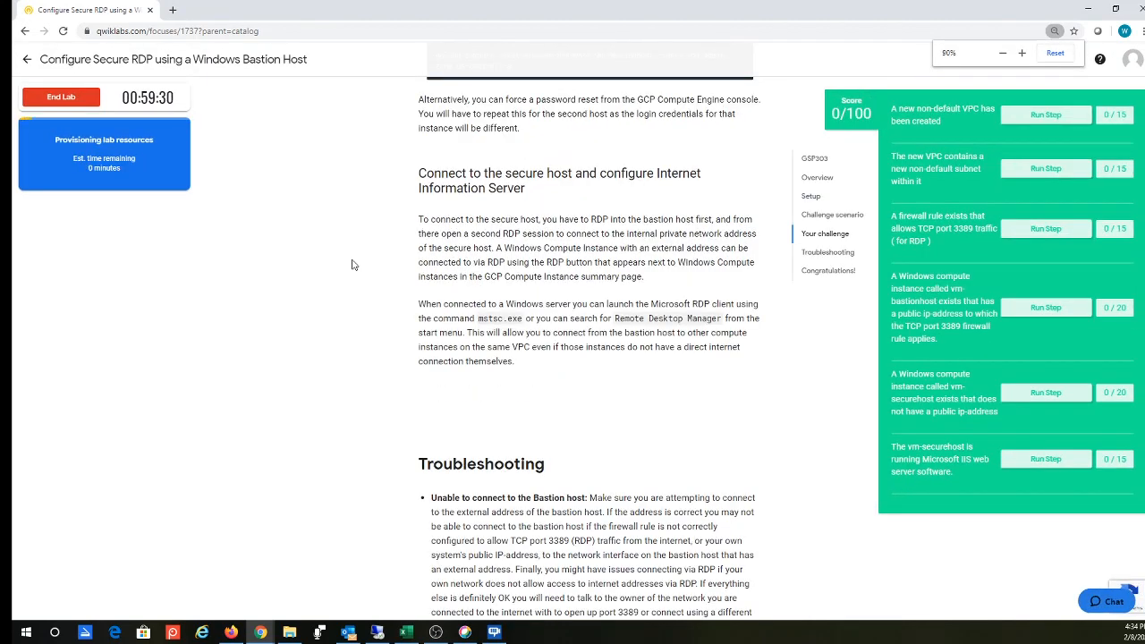
pyautogui.hotkey('ctrl', '+')
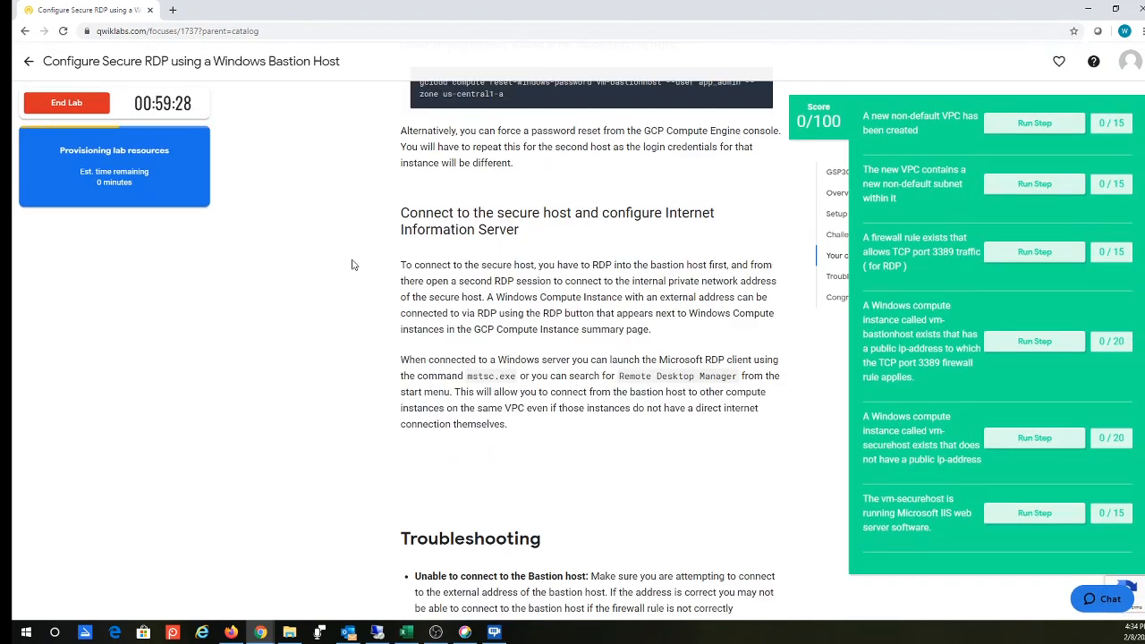
pyautogui.hotkey('ctrl', '+')
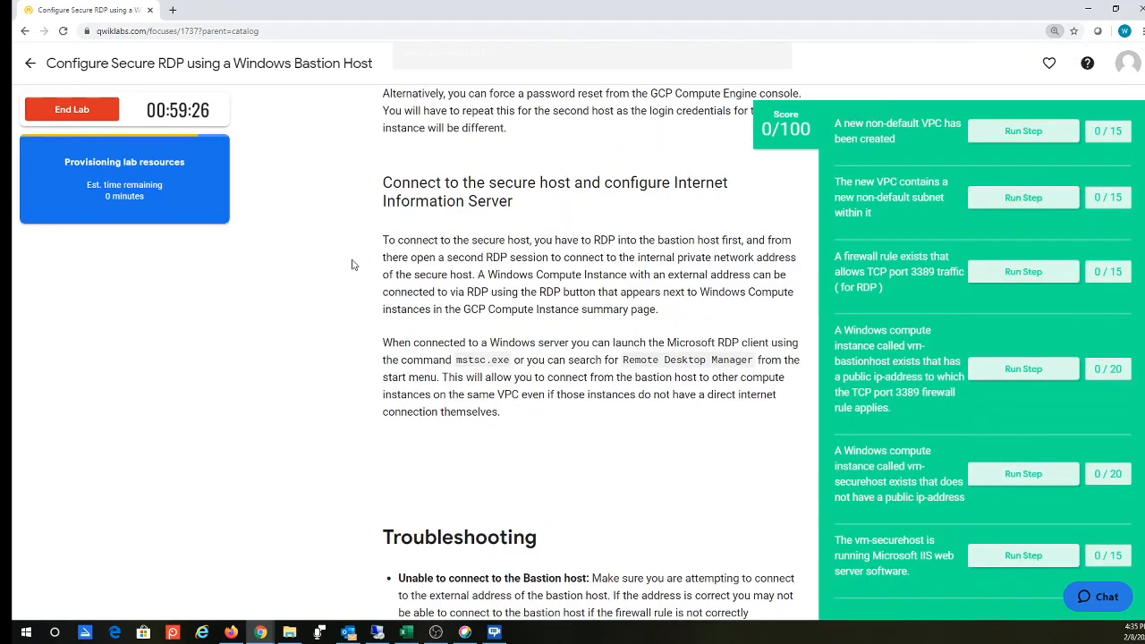
# - Check the key tasks against the score checklist and collapse the checklist
pyautogui.scroll(10, 420, 264)
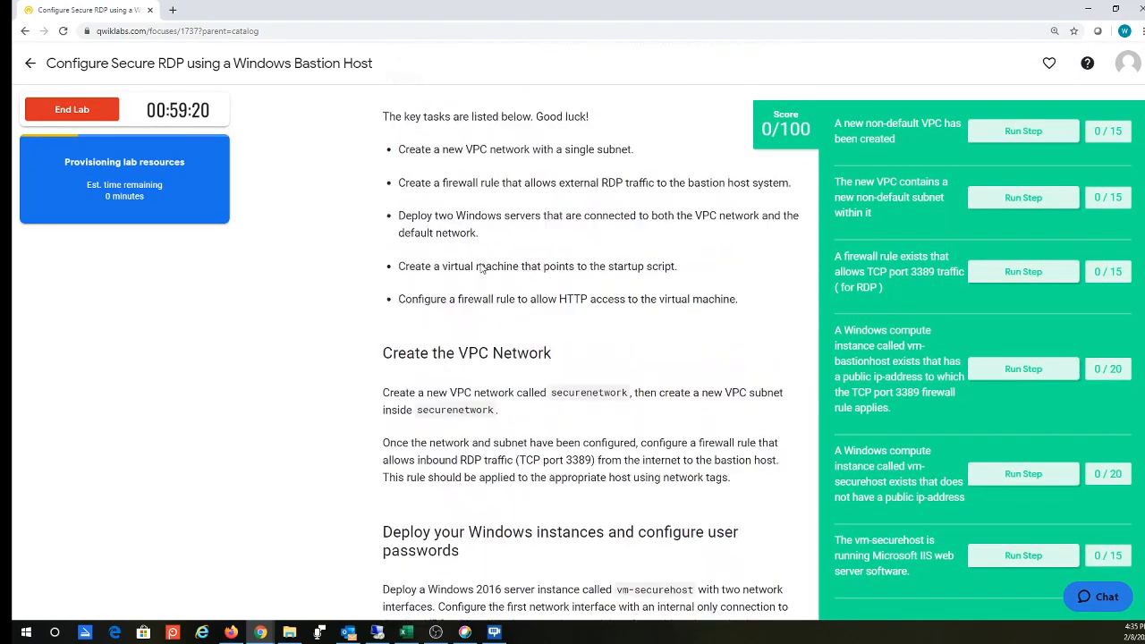
pyautogui.scroll(3, 481, 263)
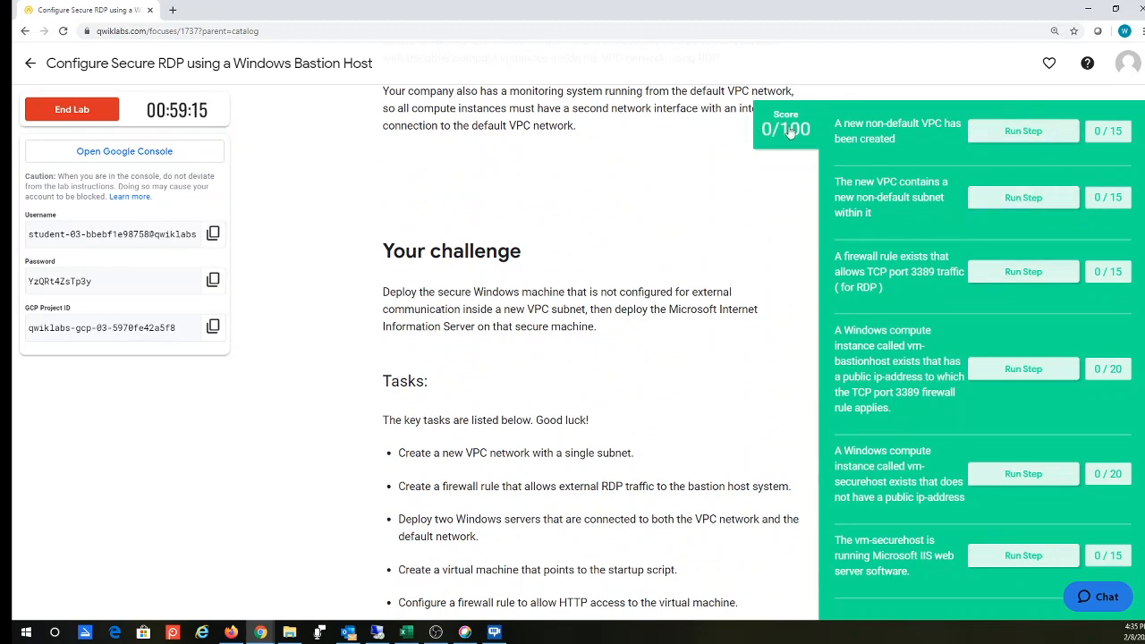
pyautogui.scroll(-3, 906, 481)
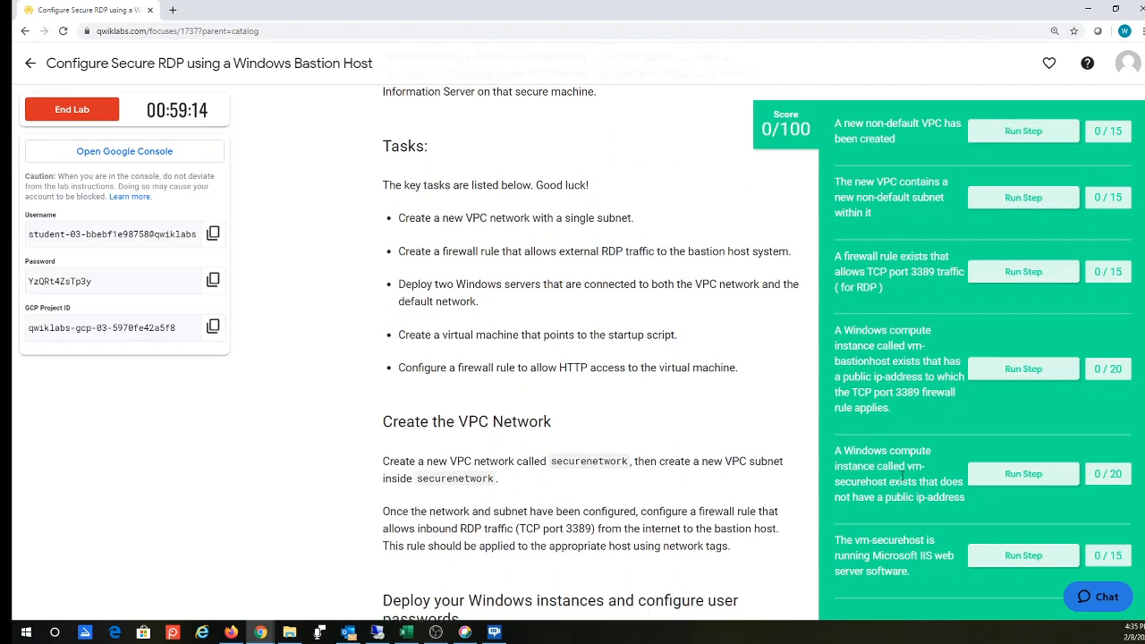
pyautogui.scroll(2, 904, 431)
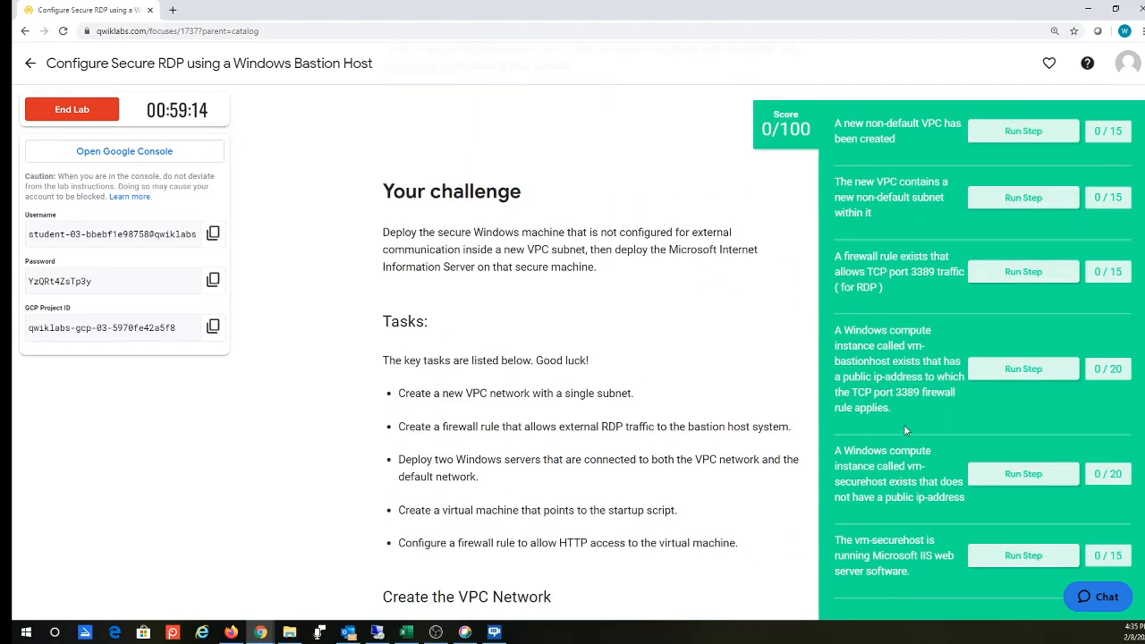
pyautogui.click(797, 143)
# - Open the Google Console from the lab page in a separate tab and return to the lab's Setup instructions
pyautogui.scroll(10, 622, 295)
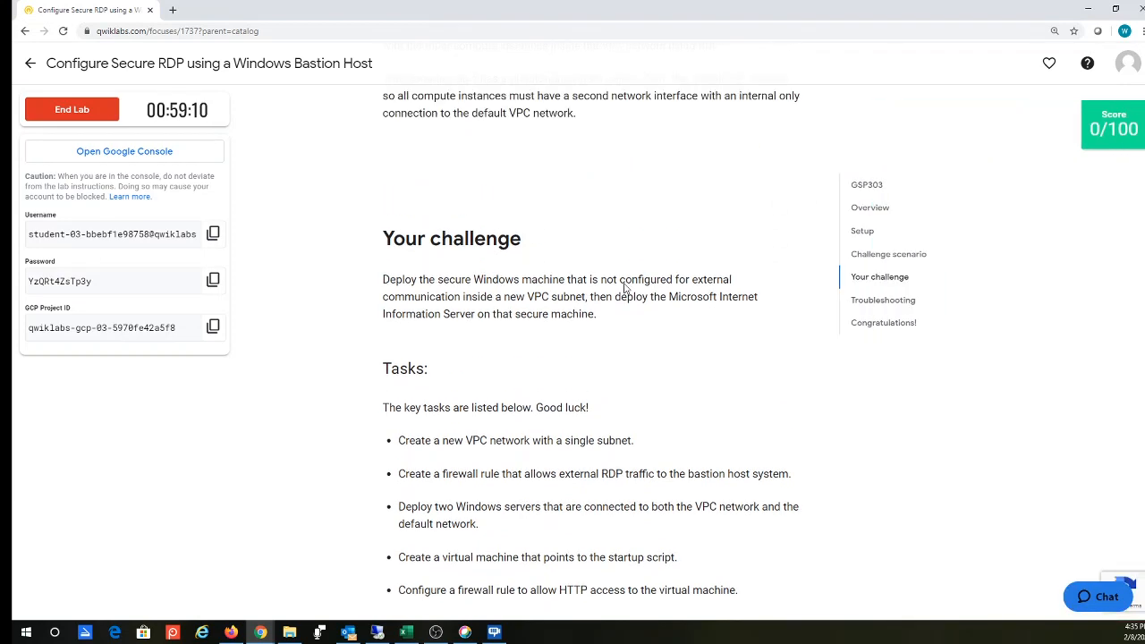
pyautogui.scroll(8, 638, 310)
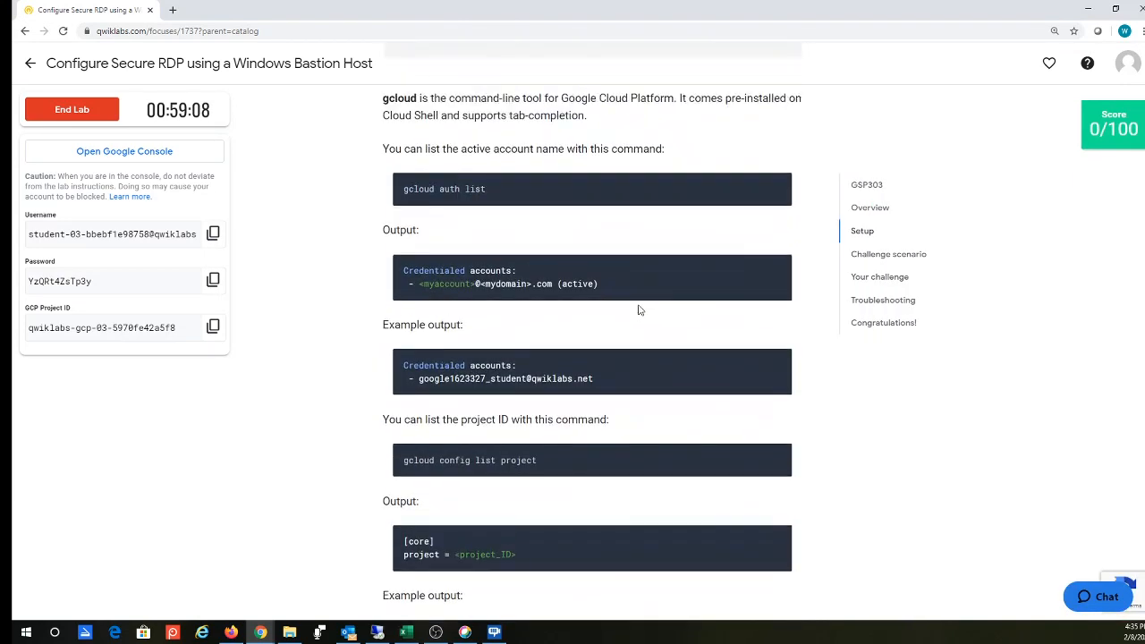
pyautogui.scroll(6, 640, 308)
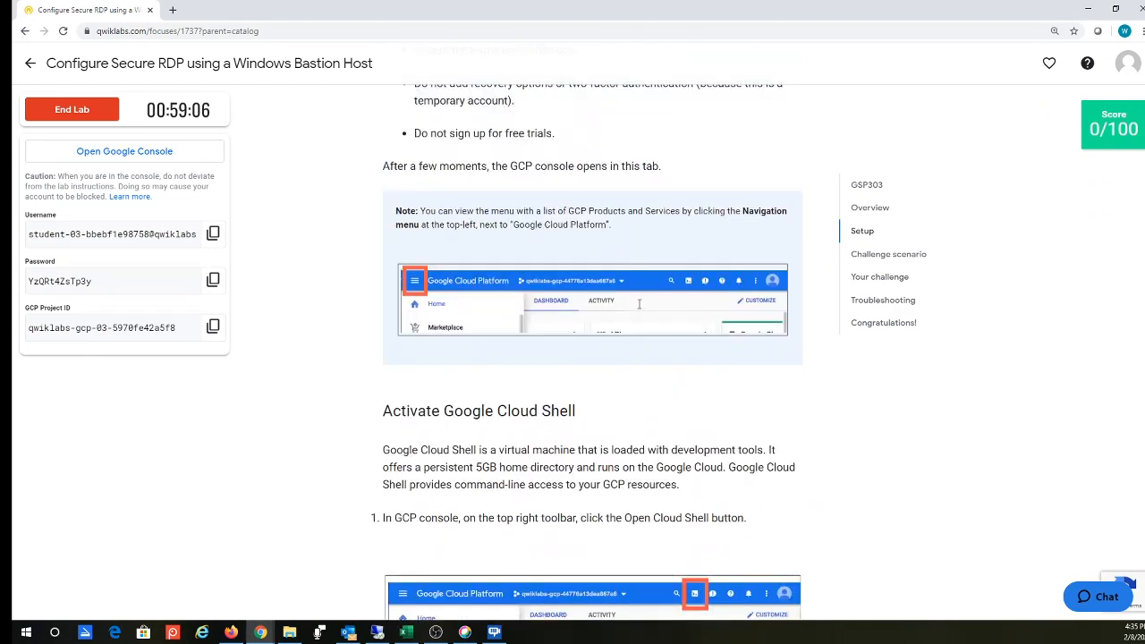
pyautogui.scroll(10, 640, 304)
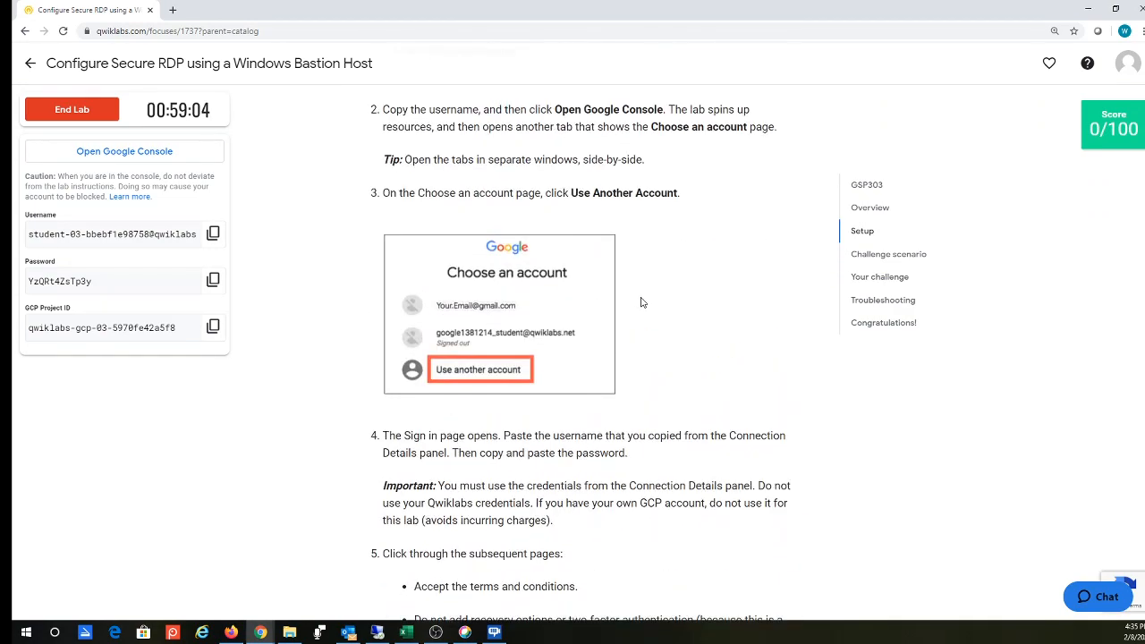
pyautogui.scroll(8, 639, 299)
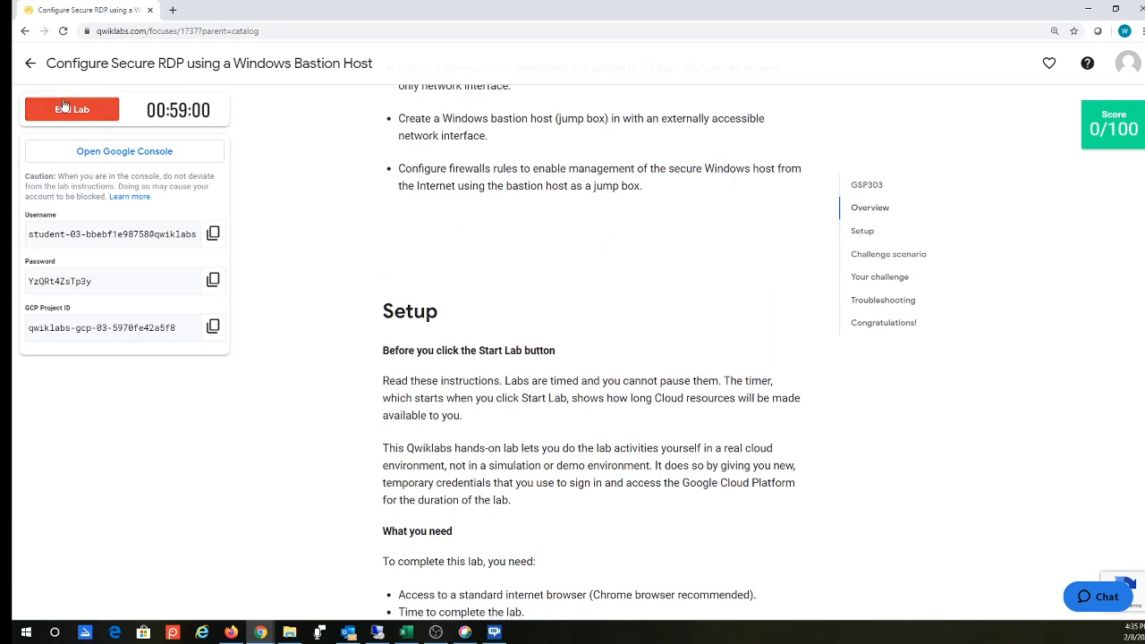
pyautogui.click(154, 158)
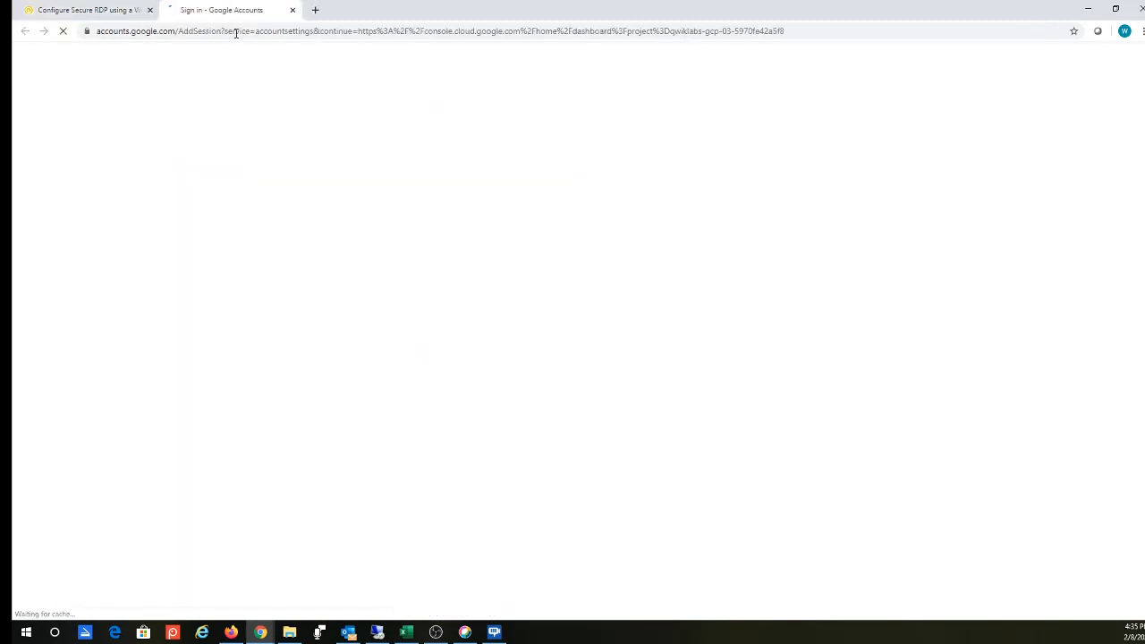
pyautogui.click(104, 11)
pyautogui.scroll(-2, 512, 322)
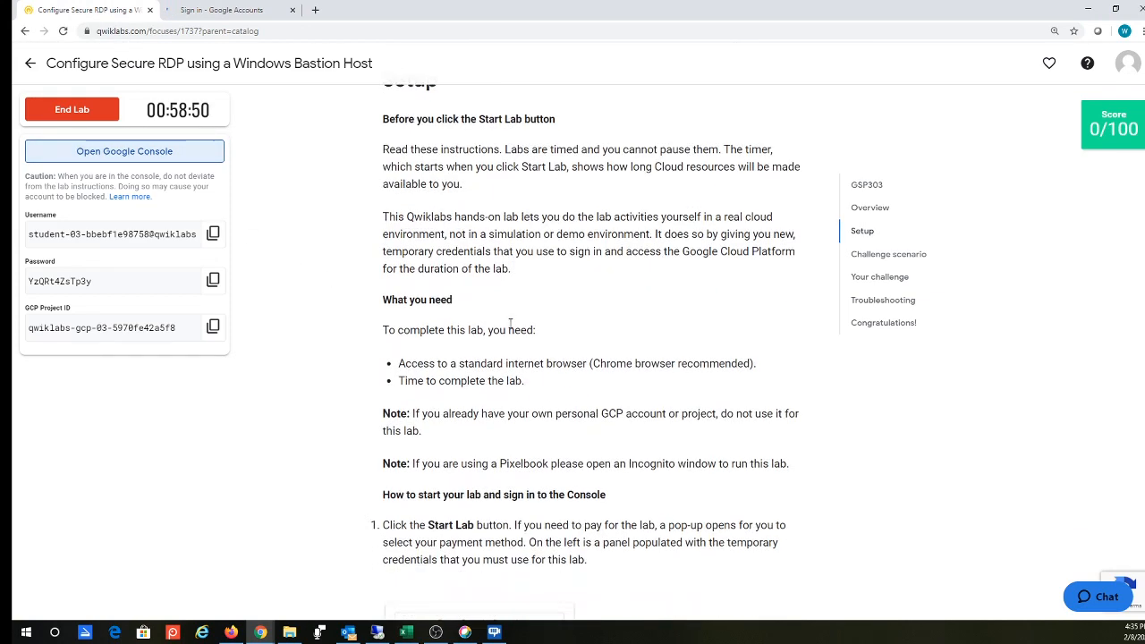
# - Copy the lab's temporary username, enter it as the Google account on the sign-in page, and continue to the password prompt
pyautogui.scroll(-3, 510, 324)
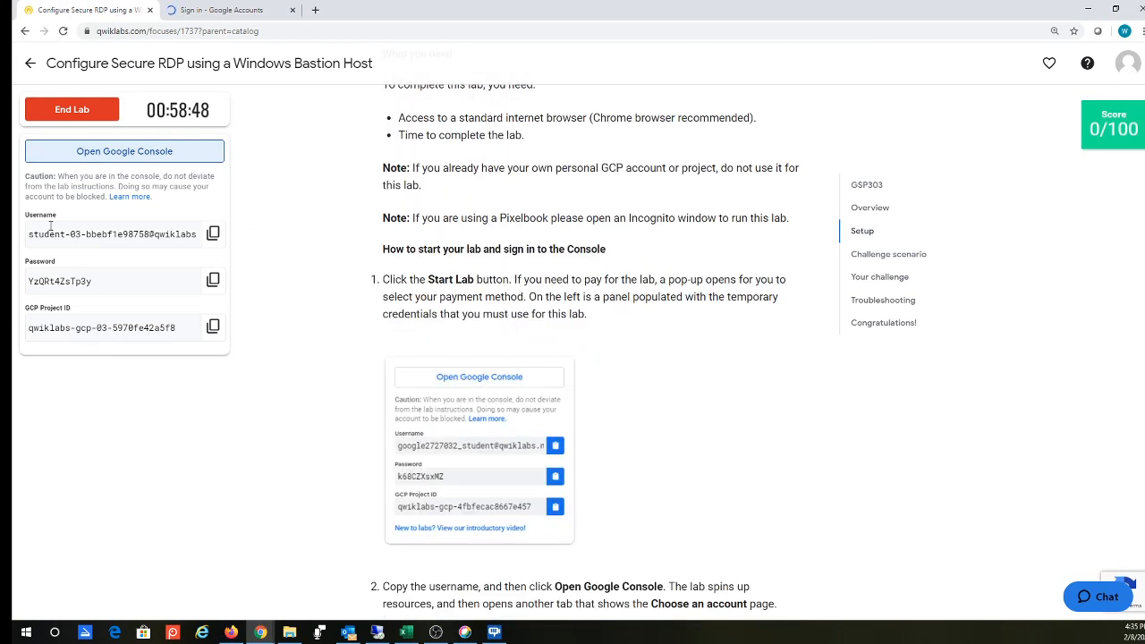
pyautogui.click(213, 234)
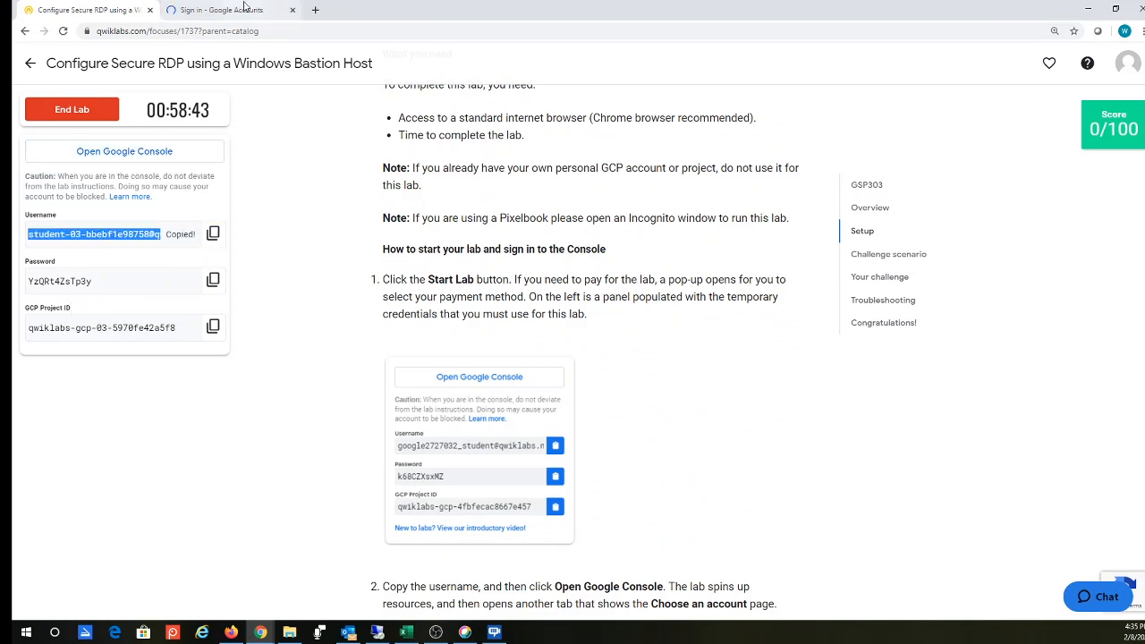
pyautogui.click(241, 11)
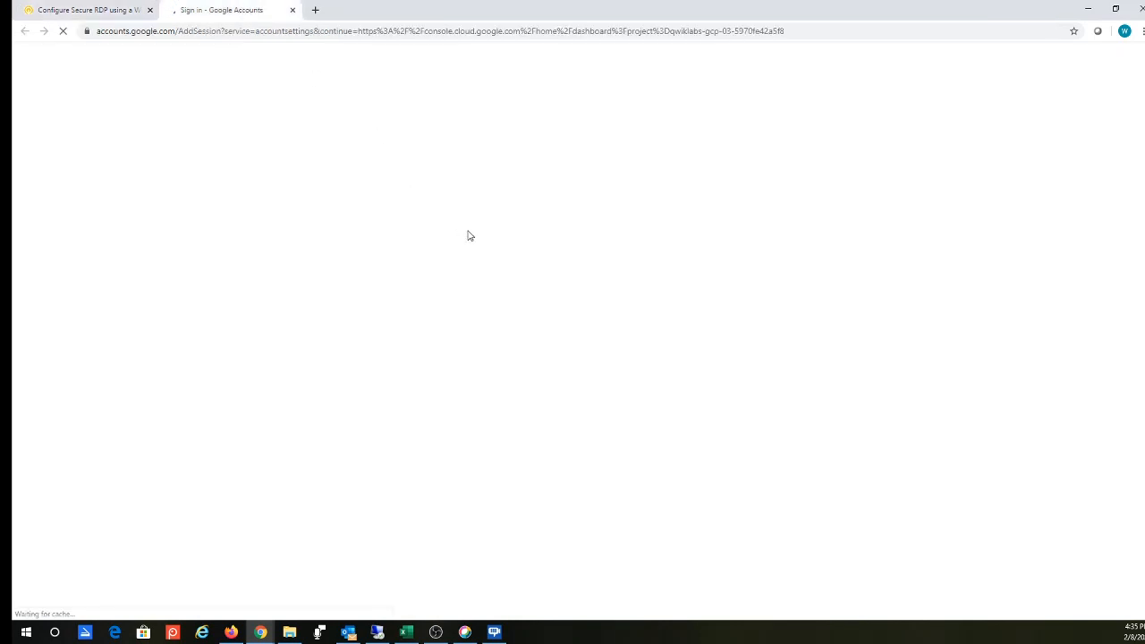
pyautogui.hotkey('ctrl', 'v')
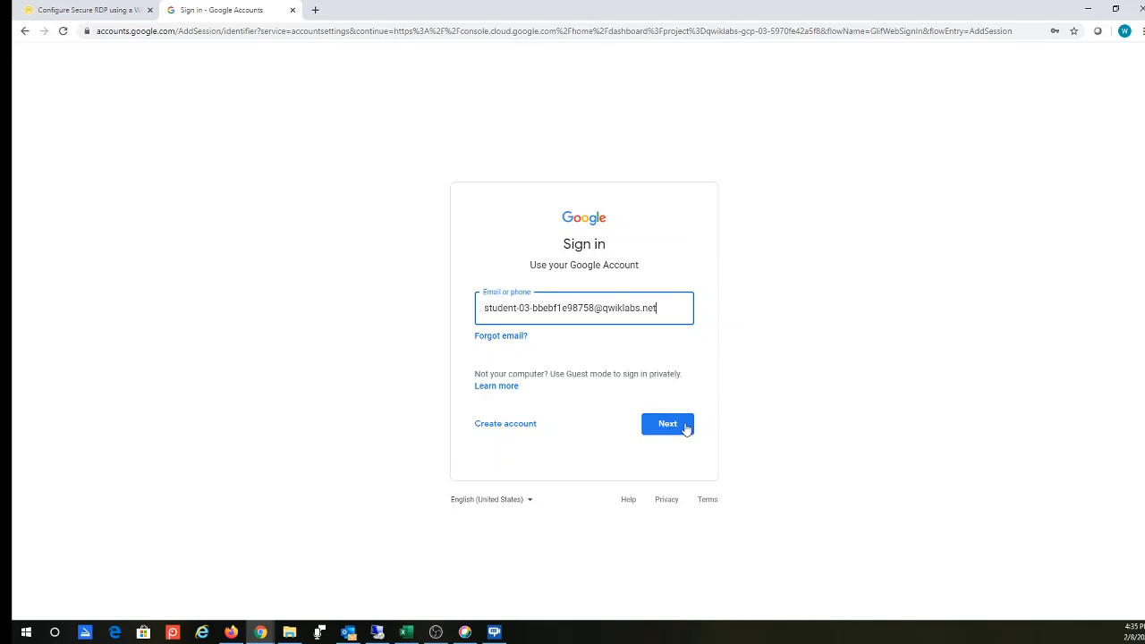
pyautogui.click(686, 429)
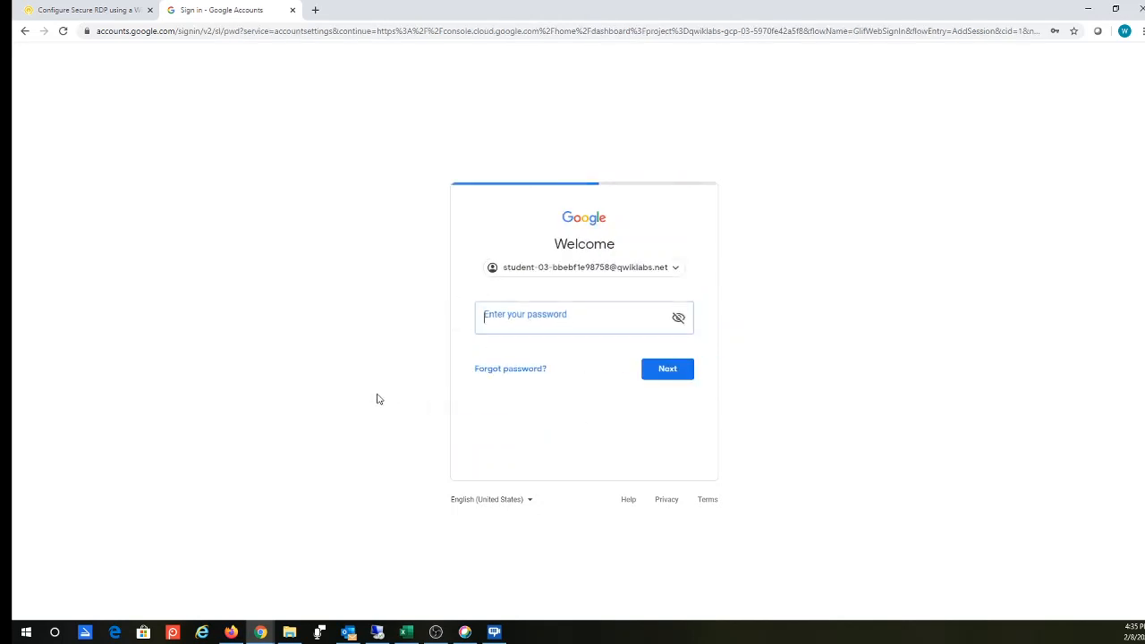
# - Copy the temporary lab password, paste it into the Google sign-in password field, and submit it
pyautogui.click(96, 10)
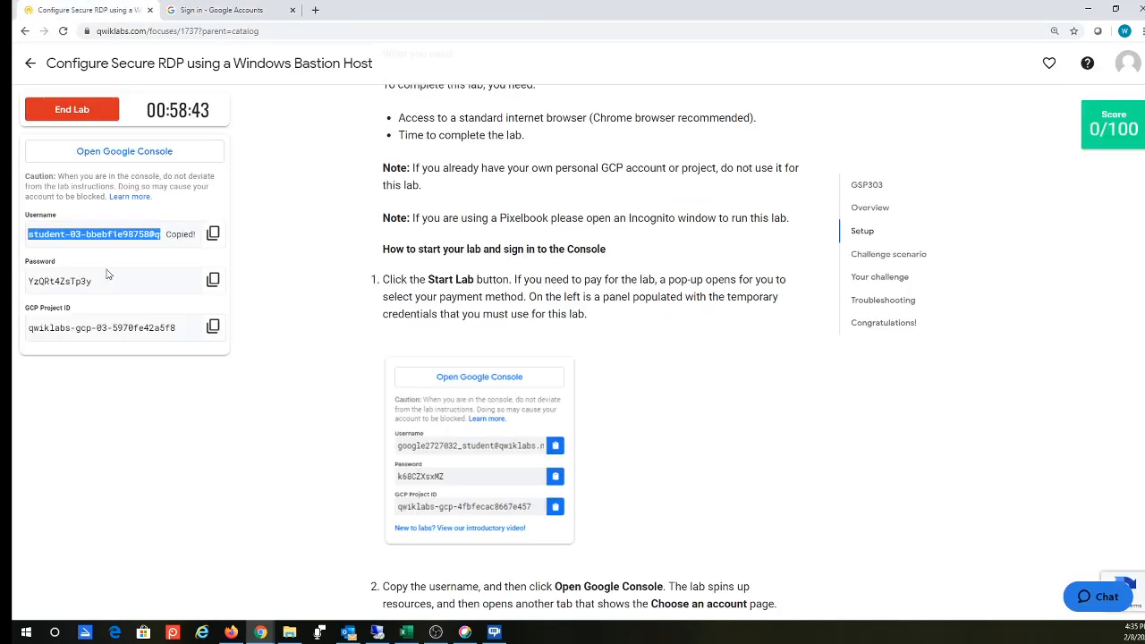
pyautogui.click(213, 278)
pyautogui.click(213, 279)
pyautogui.click(233, 10)
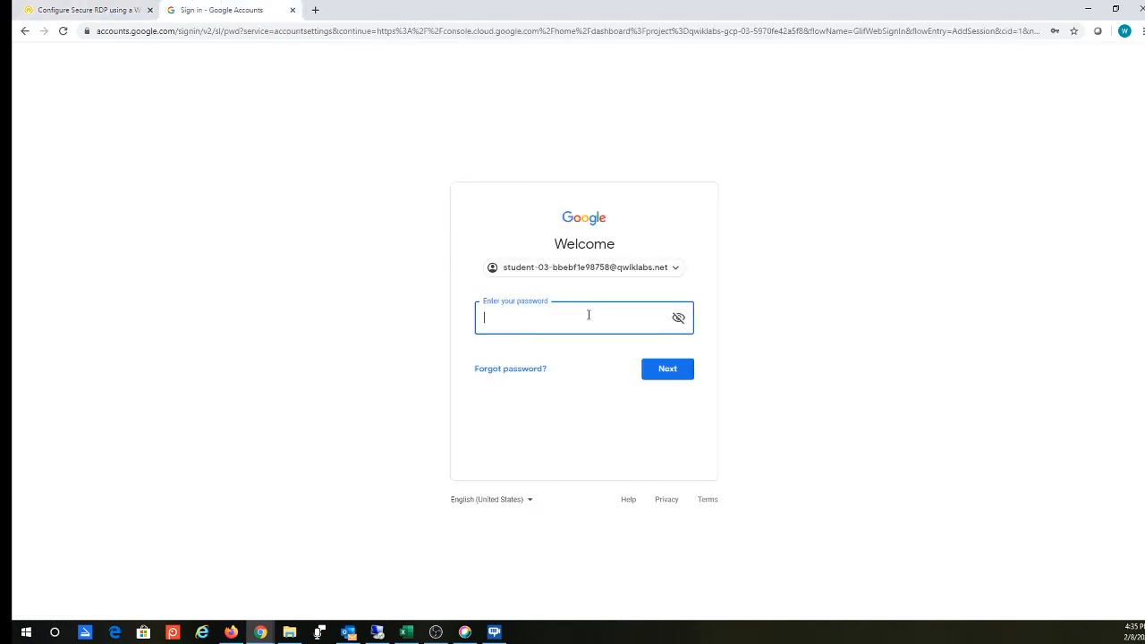
pyautogui.hotkey('ctrl', 'v')
pyautogui.click(656, 368)
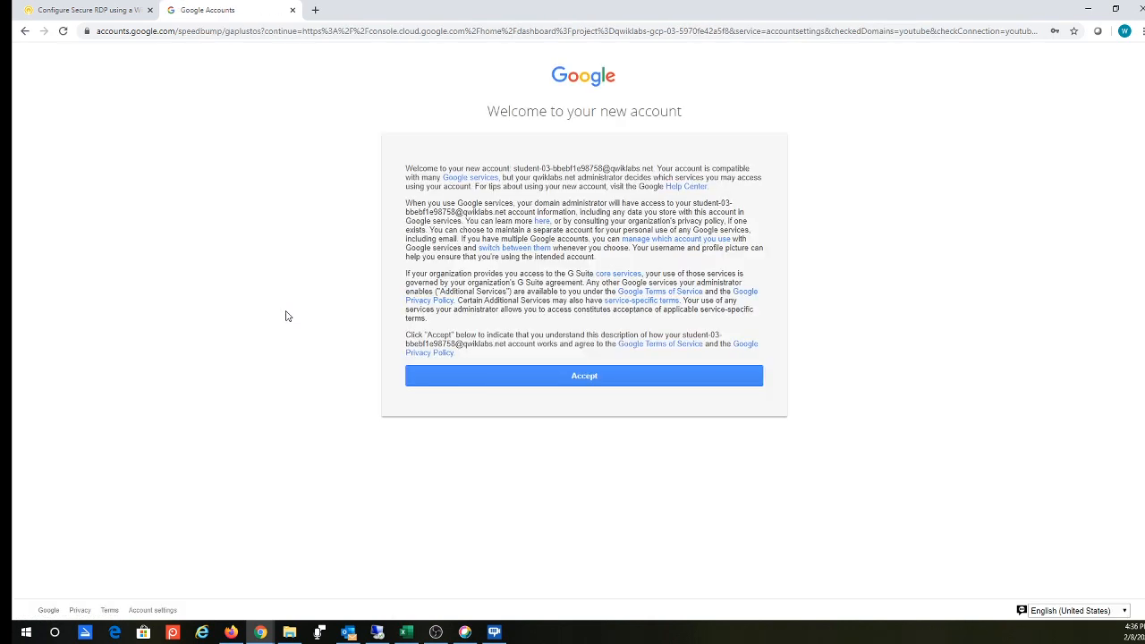
# - Accept the new account's terms and confirm the account recovery options without adding a phone number or email
pyautogui.click(579, 371)
pyautogui.click(587, 376)
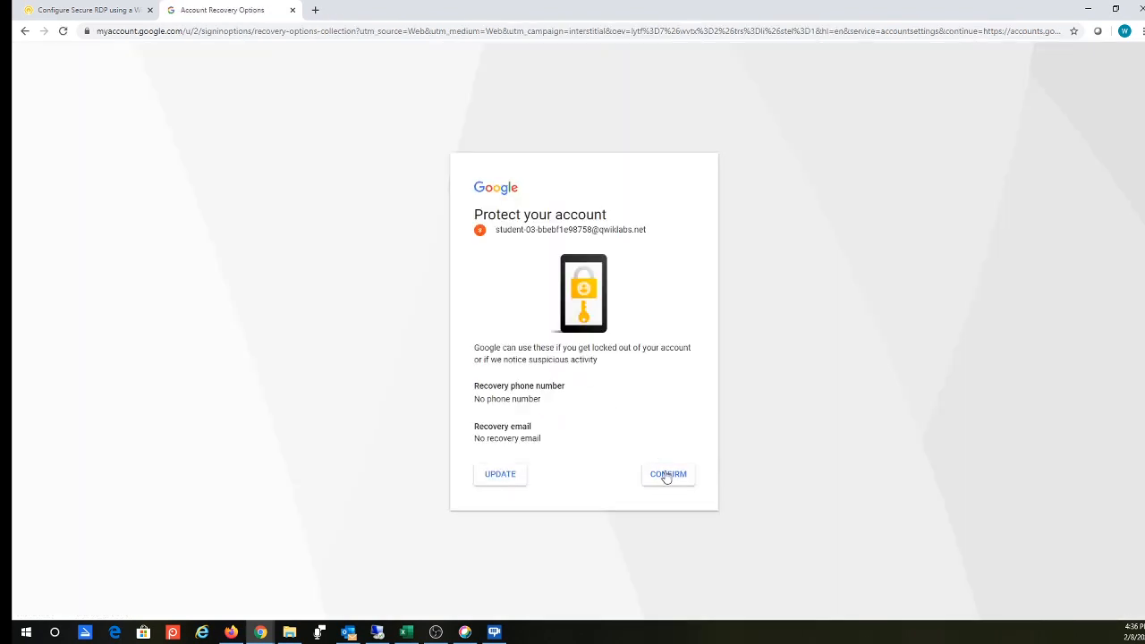
pyautogui.click(666, 475)
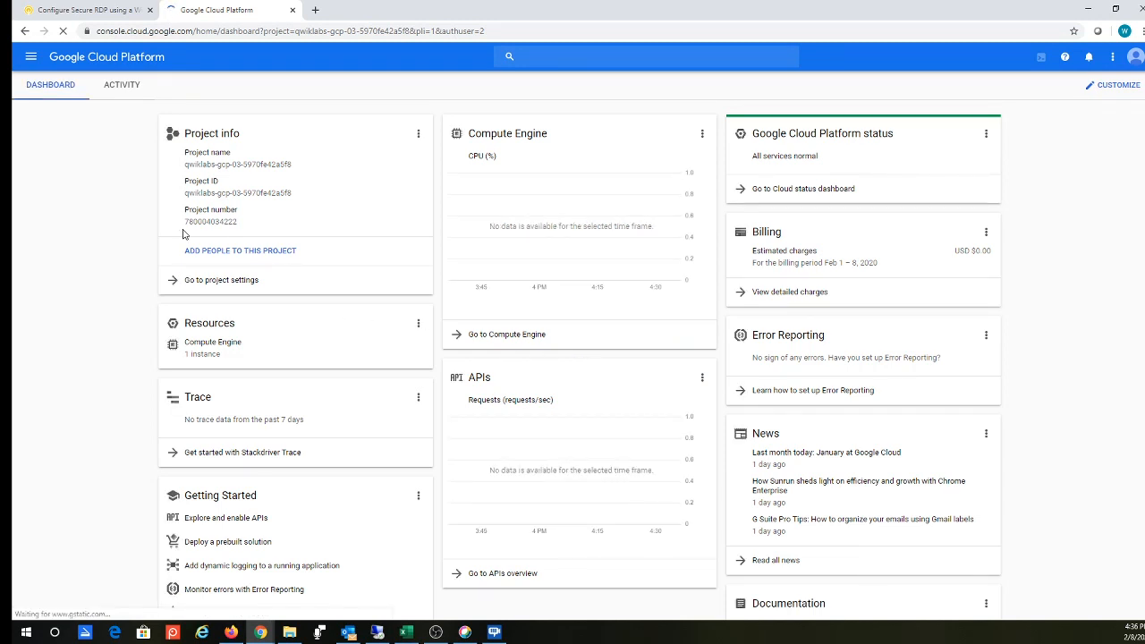
# - Agree to the Google Cloud Platform Terms of Service, opt in to email updates, and continue to the project dashboard
pyautogui.click(294, 253)
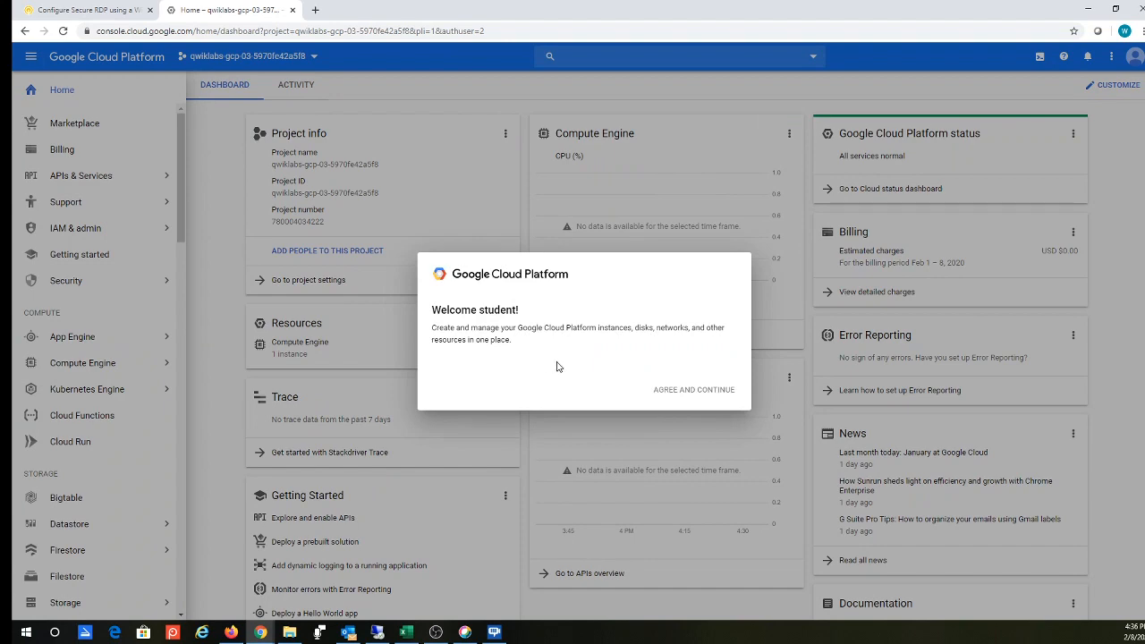
pyautogui.click(437, 353)
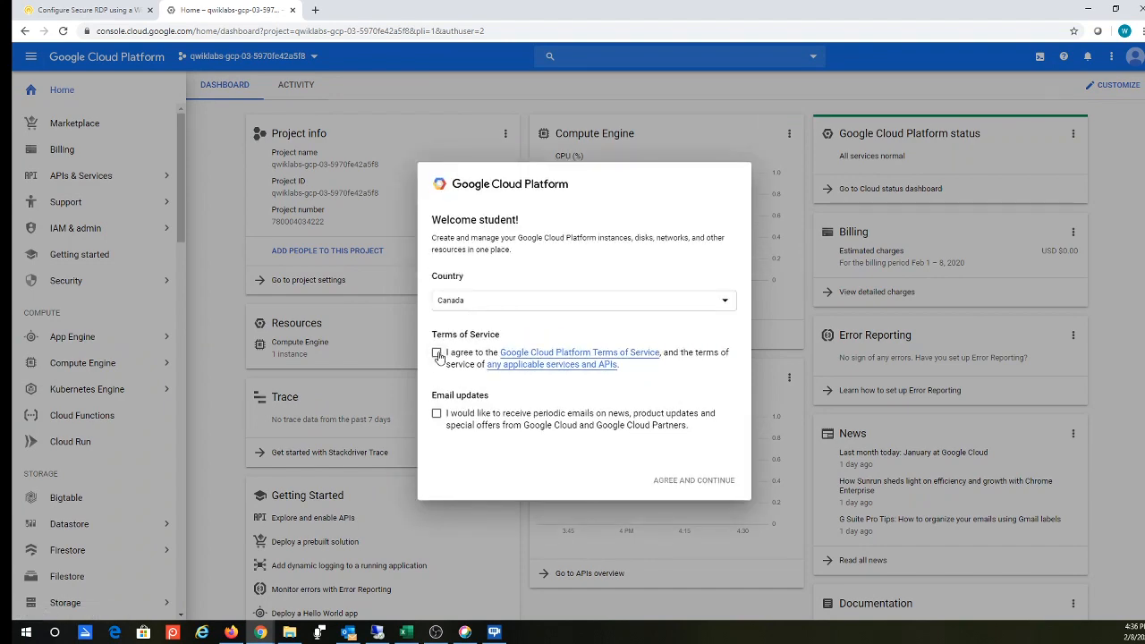
pyautogui.click(436, 415)
pyautogui.click(685, 480)
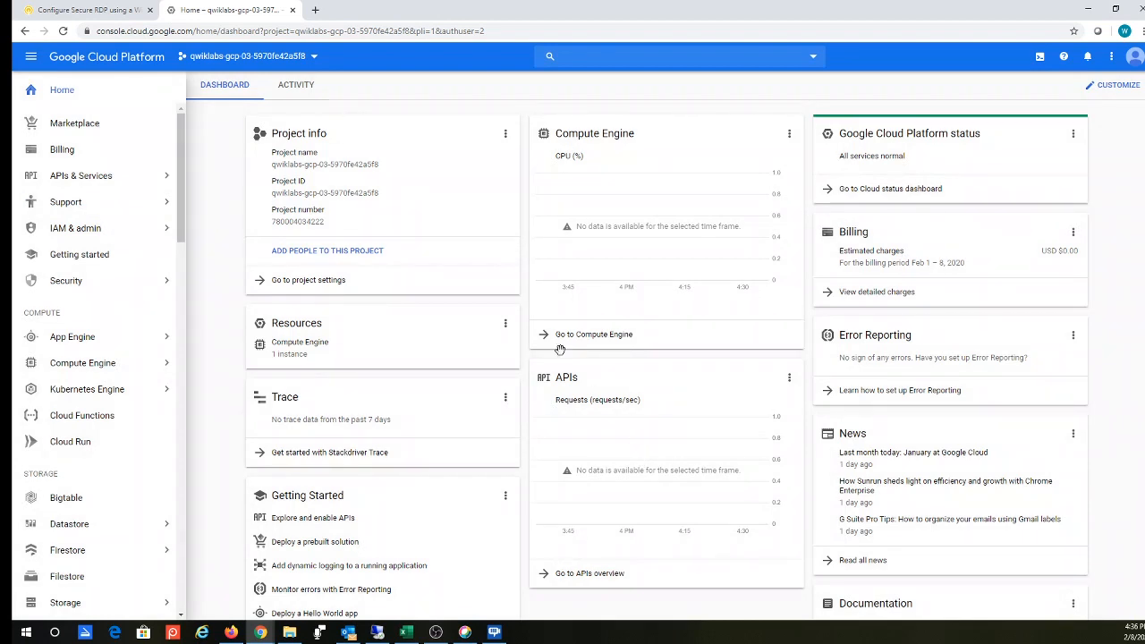
# - Activate Cloud Shell, open it in a separate browser tab, and minimize its panel on the project dashboard
pyautogui.click(1039, 59)
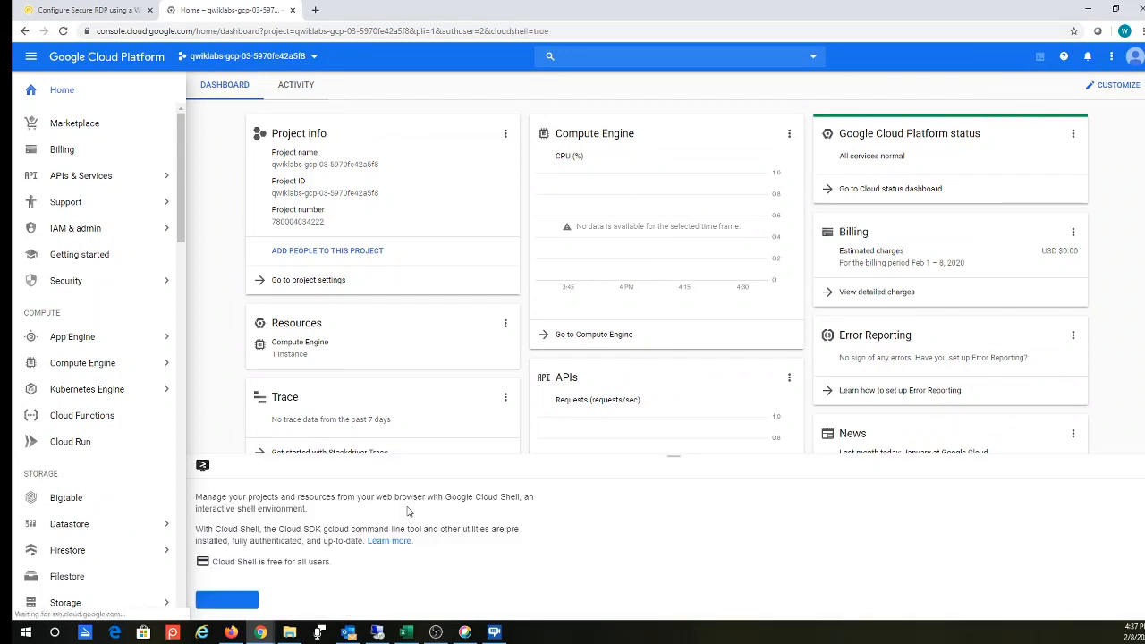
pyautogui.click(226, 601)
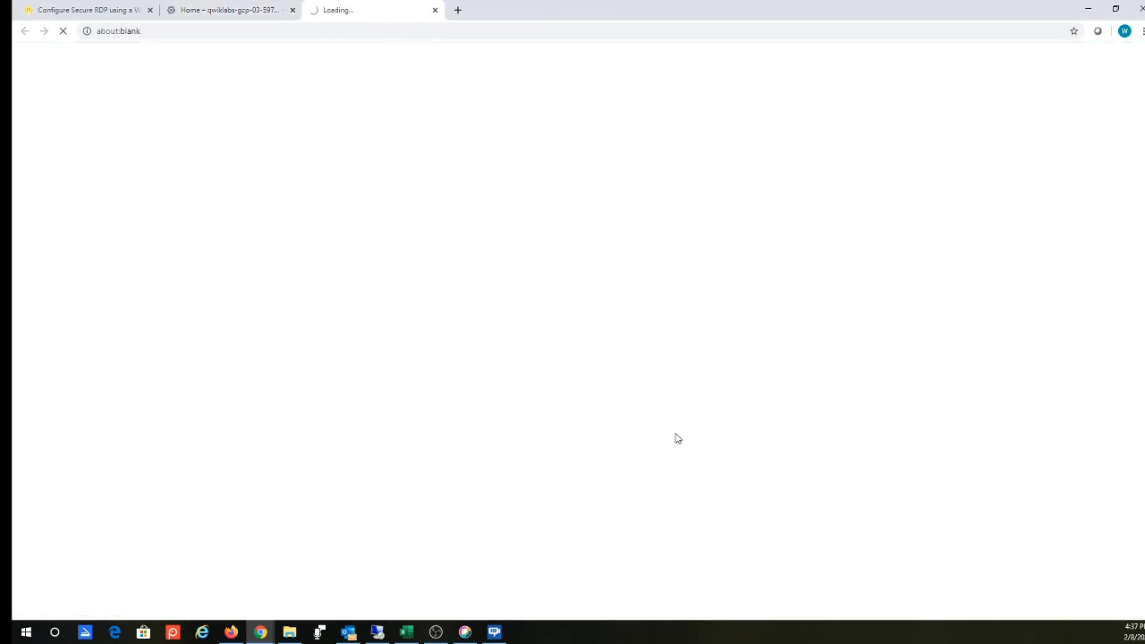
pyautogui.click(189, 10)
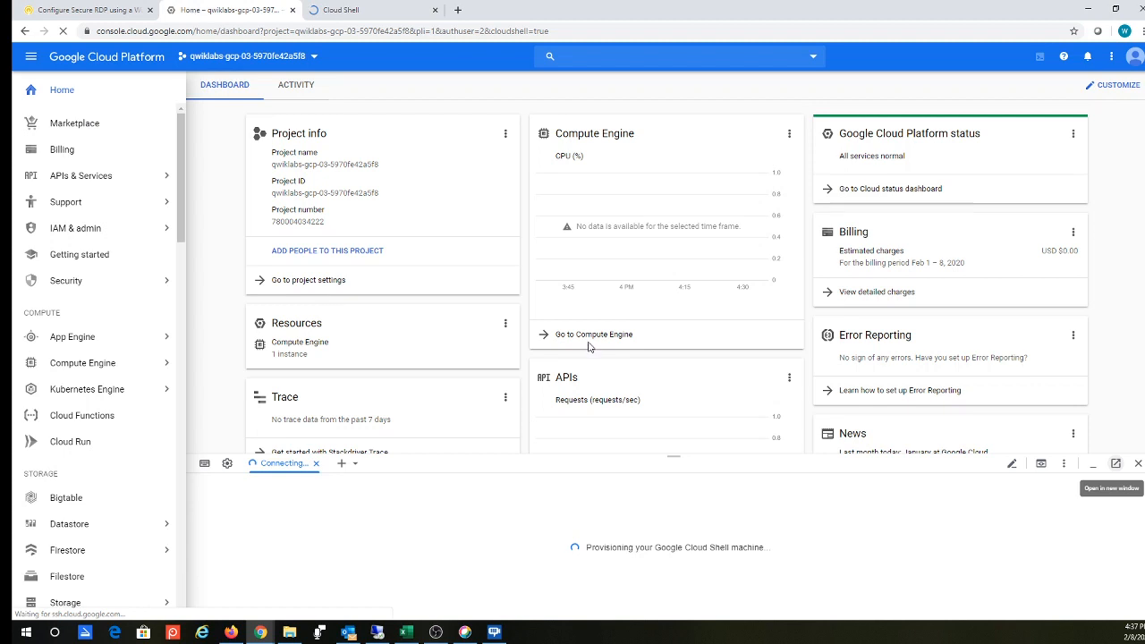
pyautogui.click(1090, 465)
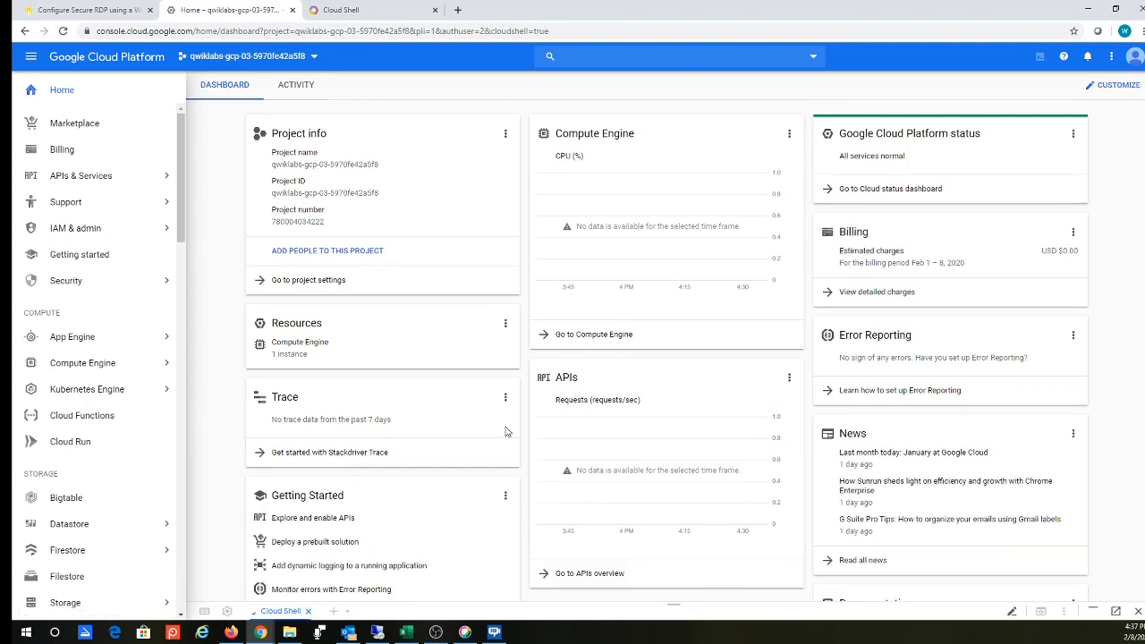
# - Review the lab instructions from the console setup and Cloud Shell sections through the challenge scenario to the key tasks
pyautogui.click(87, 11)
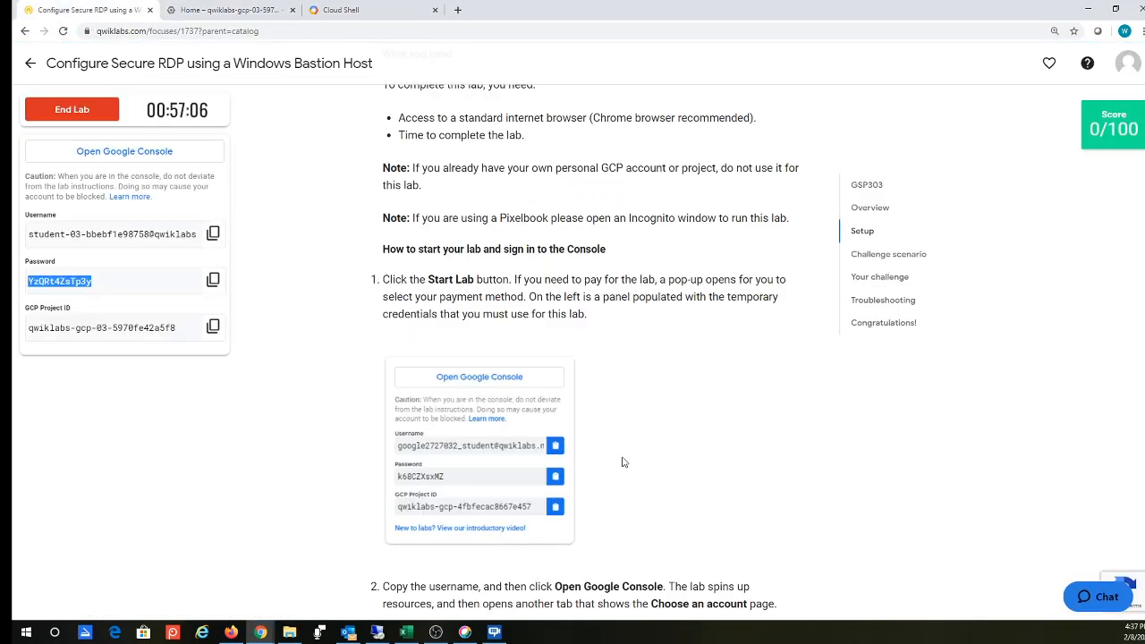
pyautogui.scroll(-10, 624, 461)
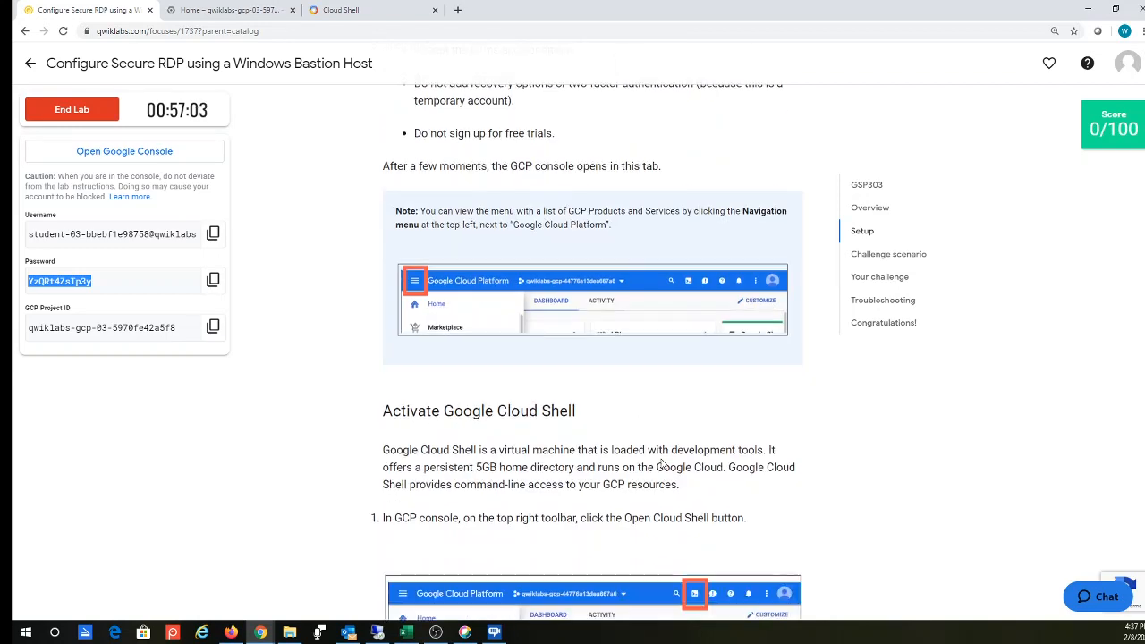
pyautogui.scroll(-5, 662, 464)
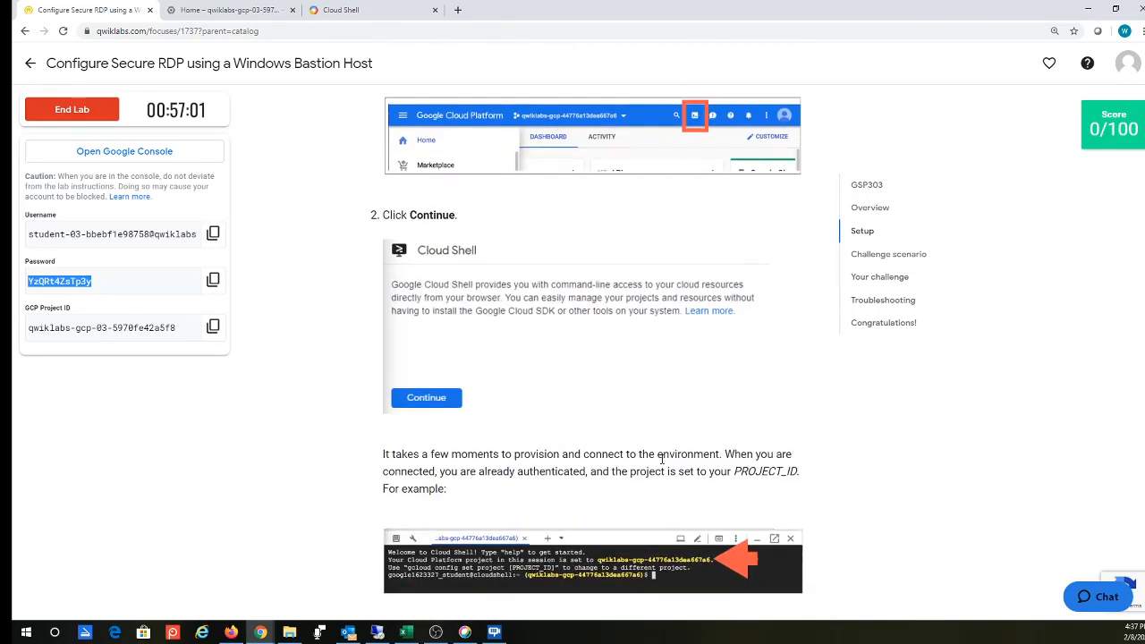
pyautogui.scroll(-4, 662, 459)
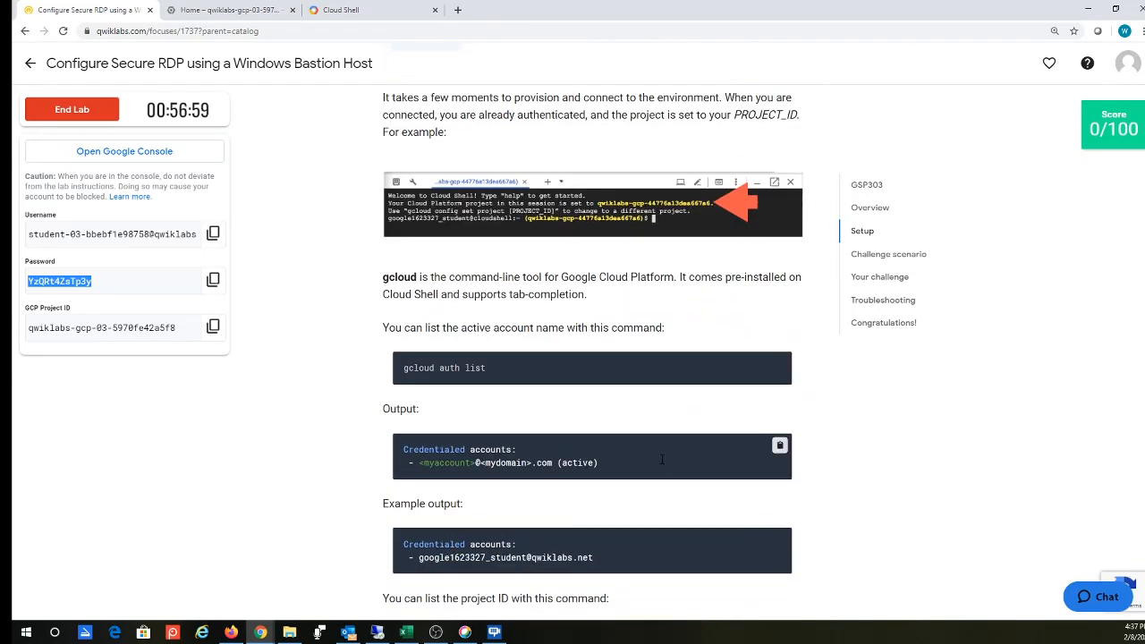
pyautogui.scroll(-5, 662, 459)
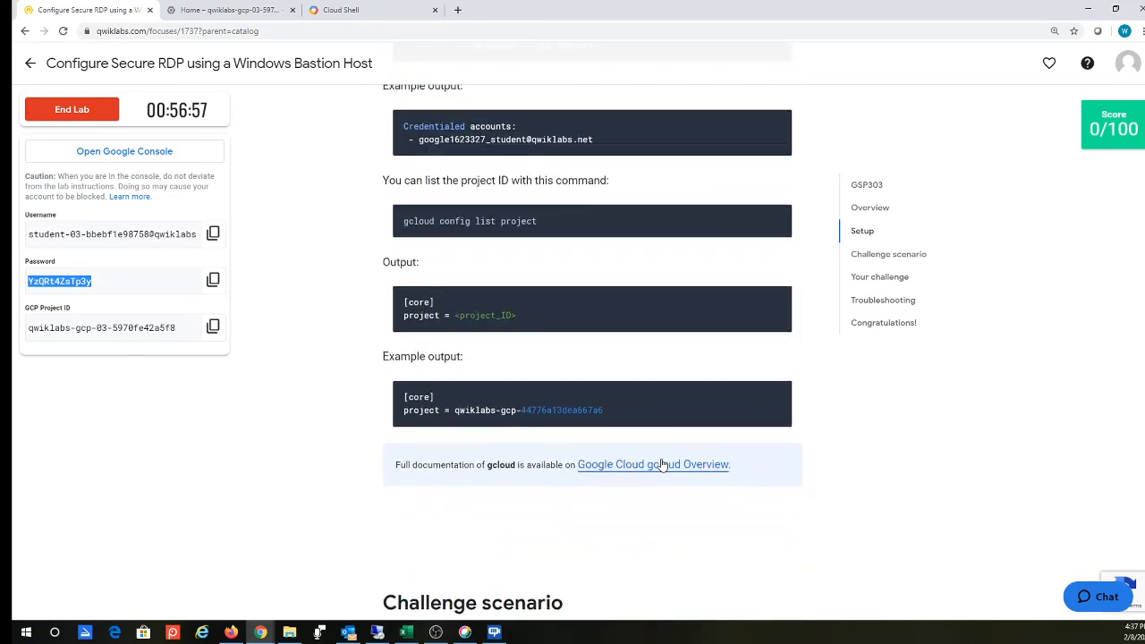
pyautogui.scroll(-3, 662, 464)
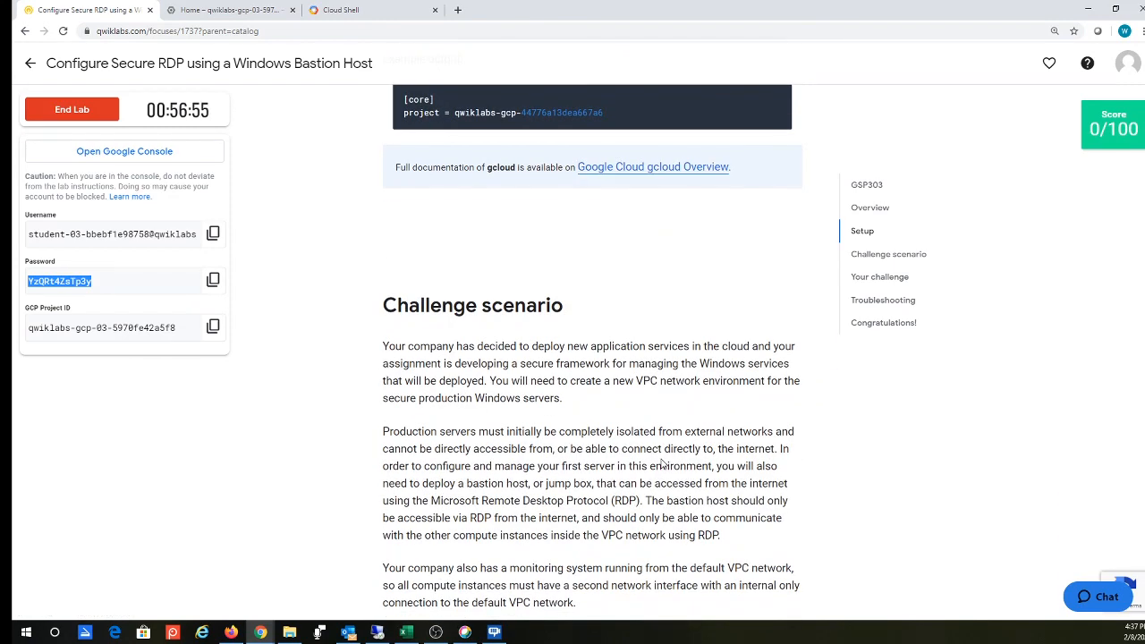
pyautogui.scroll(-3, 662, 462)
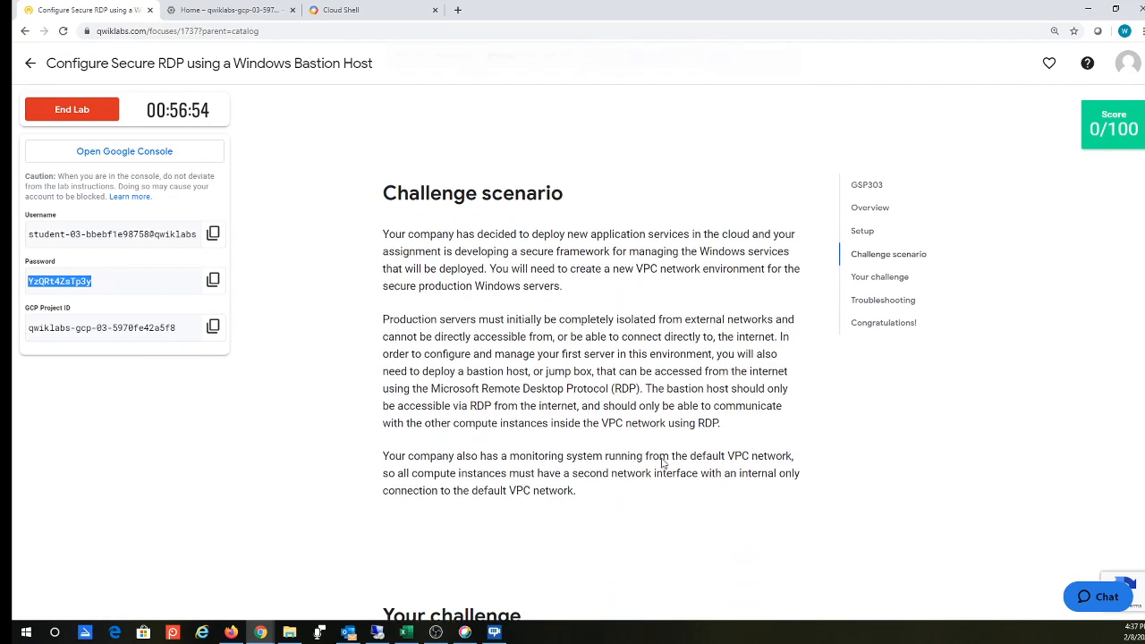
pyautogui.scroll(-1, 664, 459)
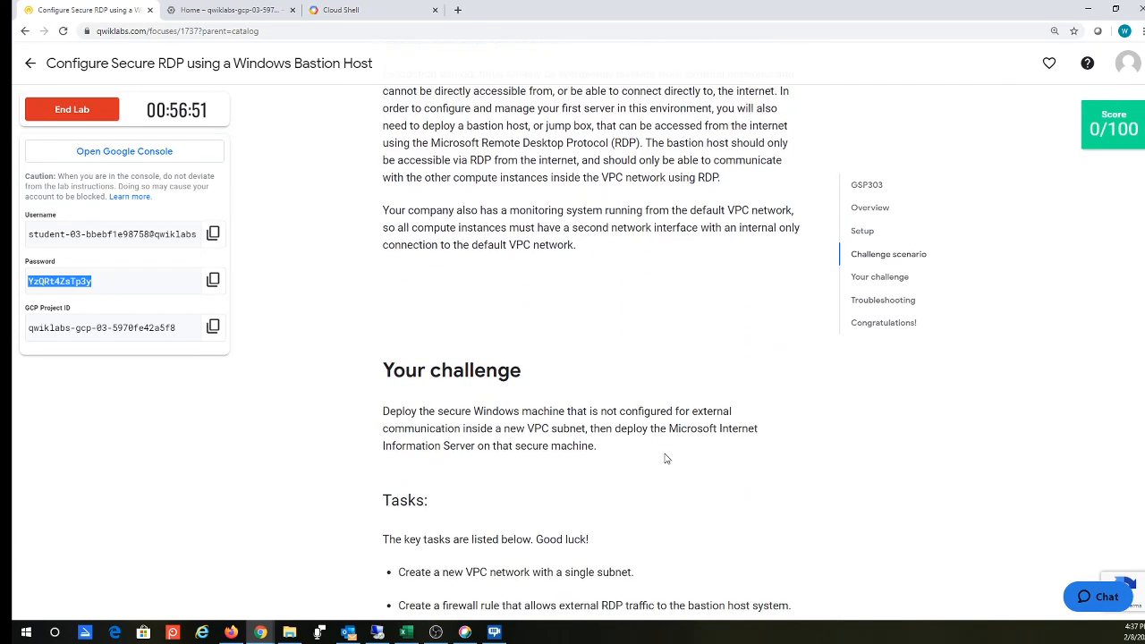
pyautogui.scroll(-3, 665, 456)
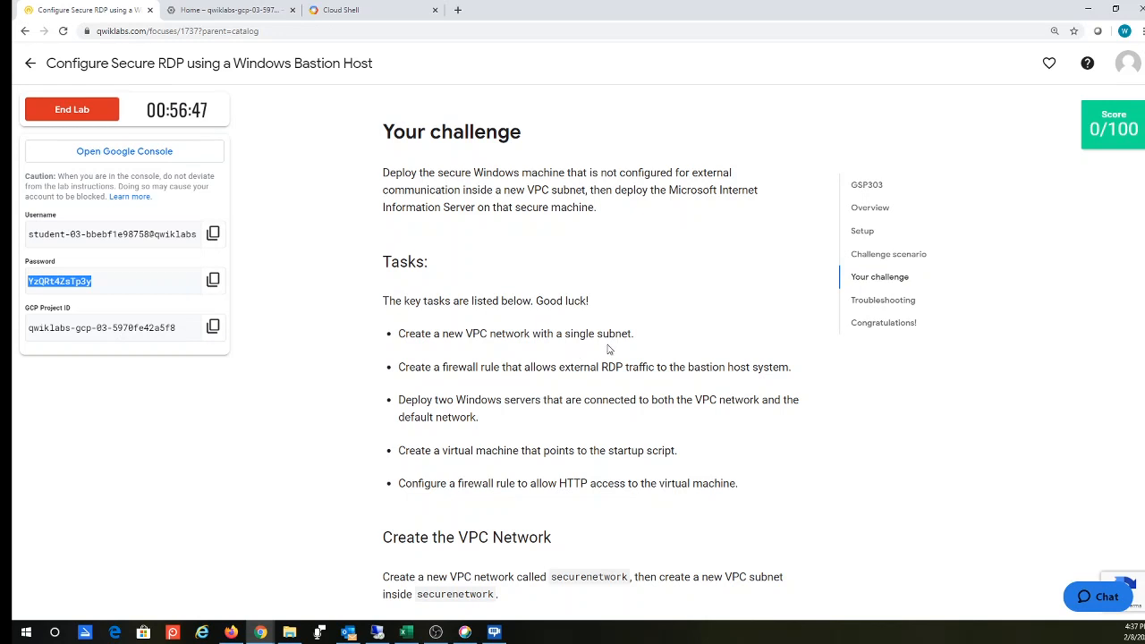
# - Go to the project's VPC networks in the Cloud console and open the form for creating a VPC network
pyautogui.click(217, 12)
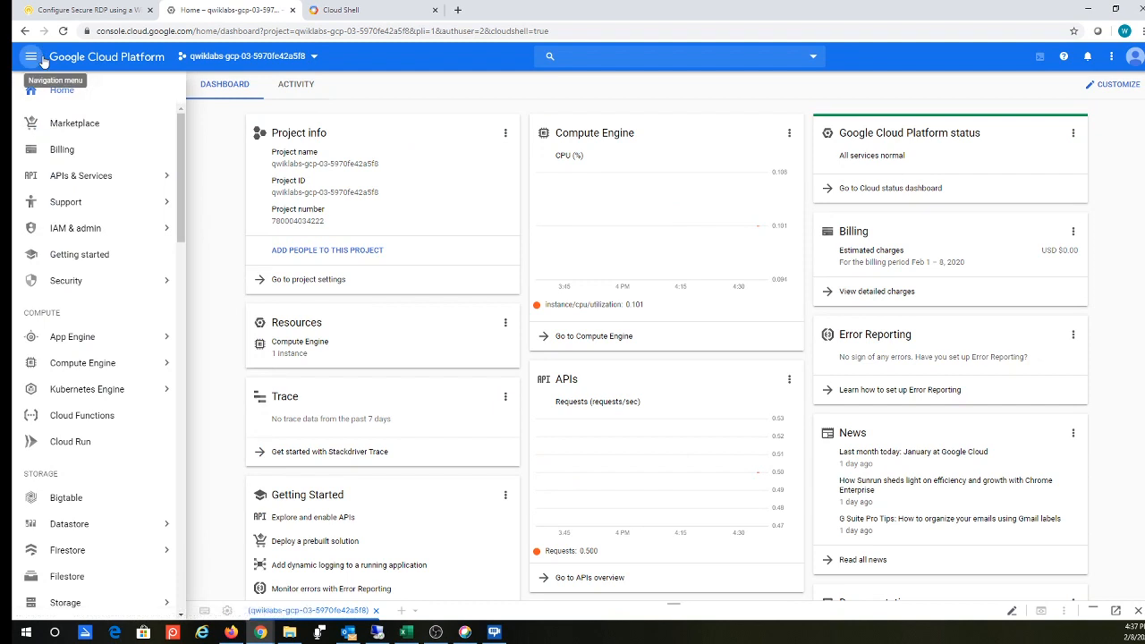
pyautogui.scroll(-1, 94, 281)
pyautogui.moveTo(90, 302)
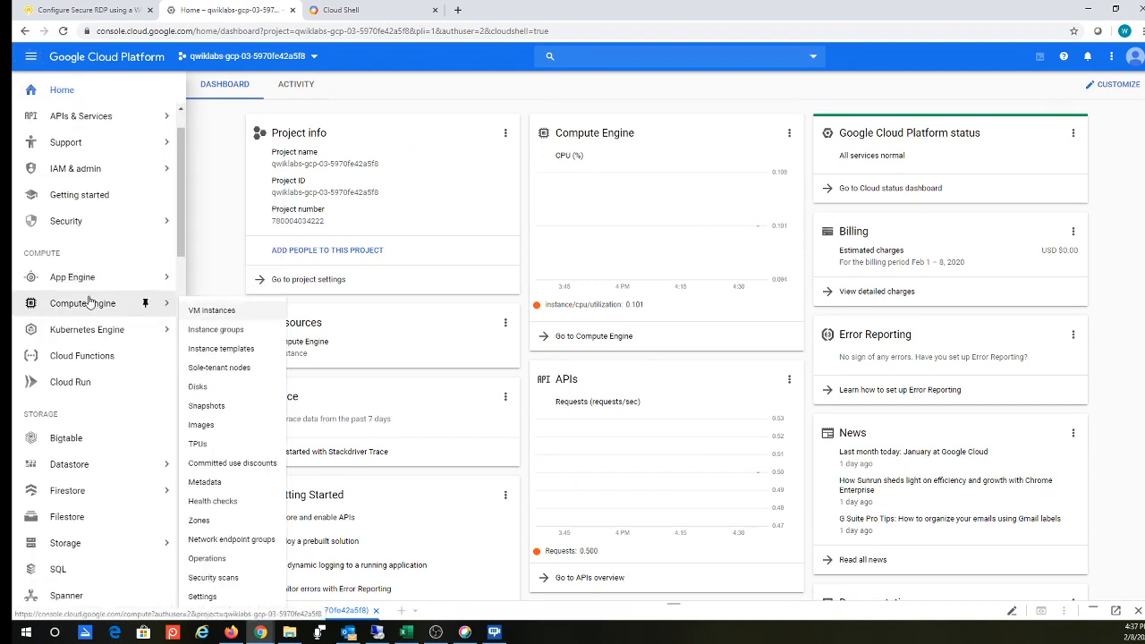
pyautogui.scroll(-3, 89, 302)
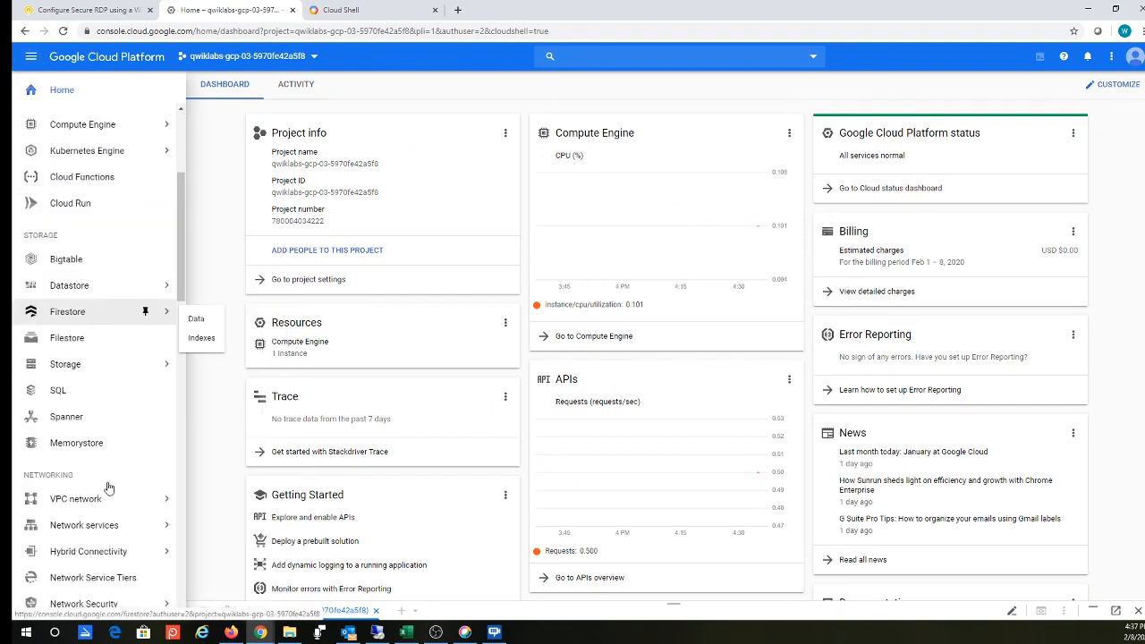
pyautogui.moveTo(120, 506)
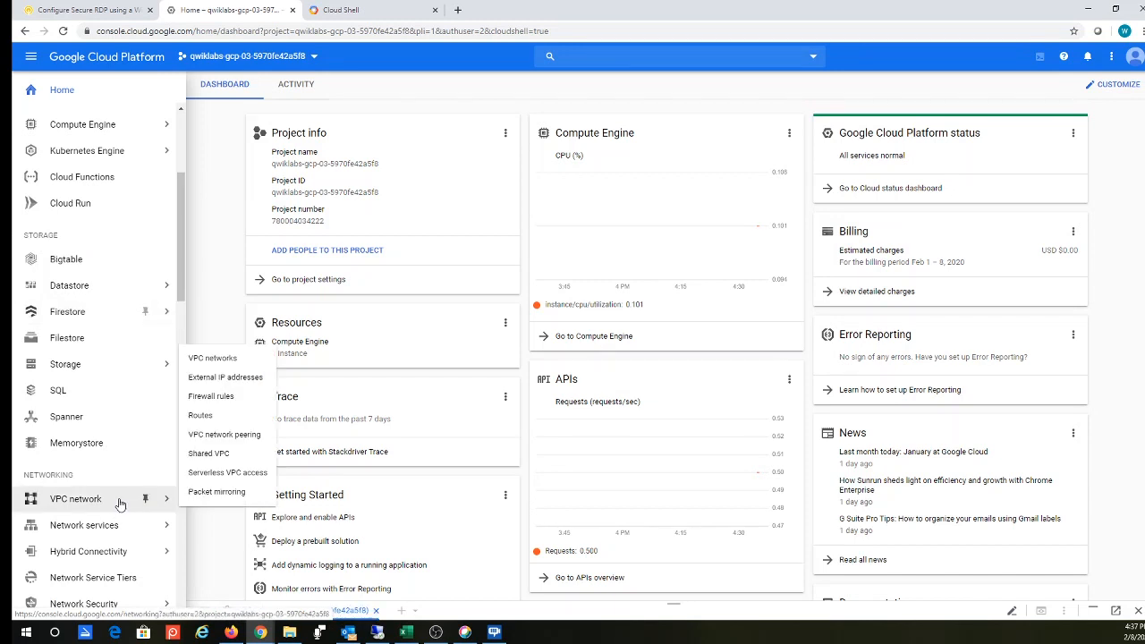
pyautogui.click(224, 360)
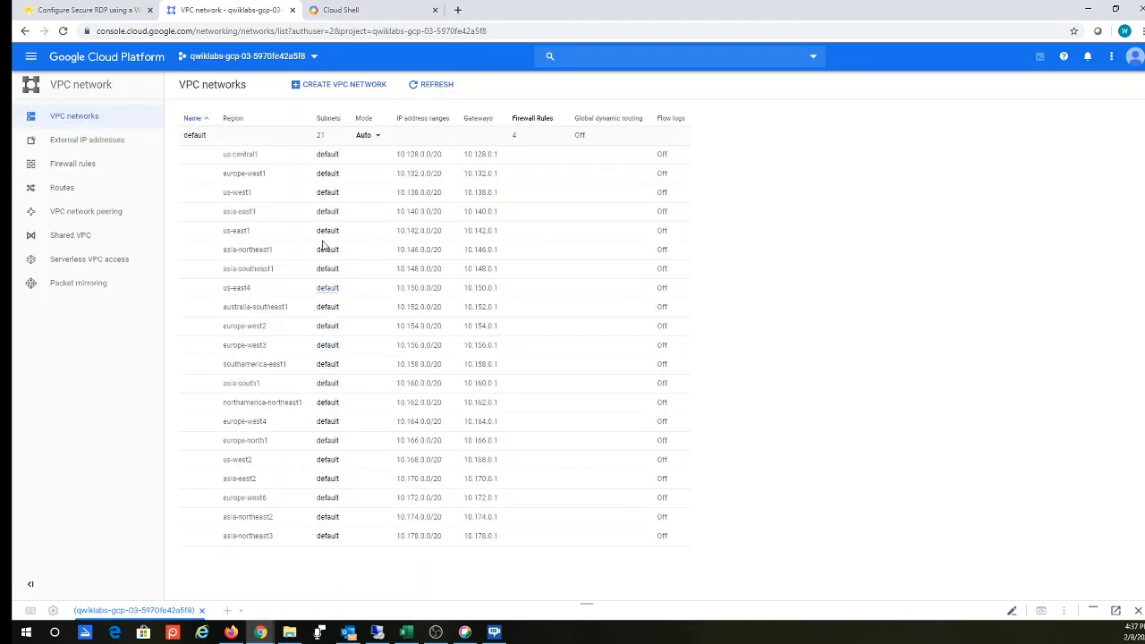
pyautogui.click(336, 85)
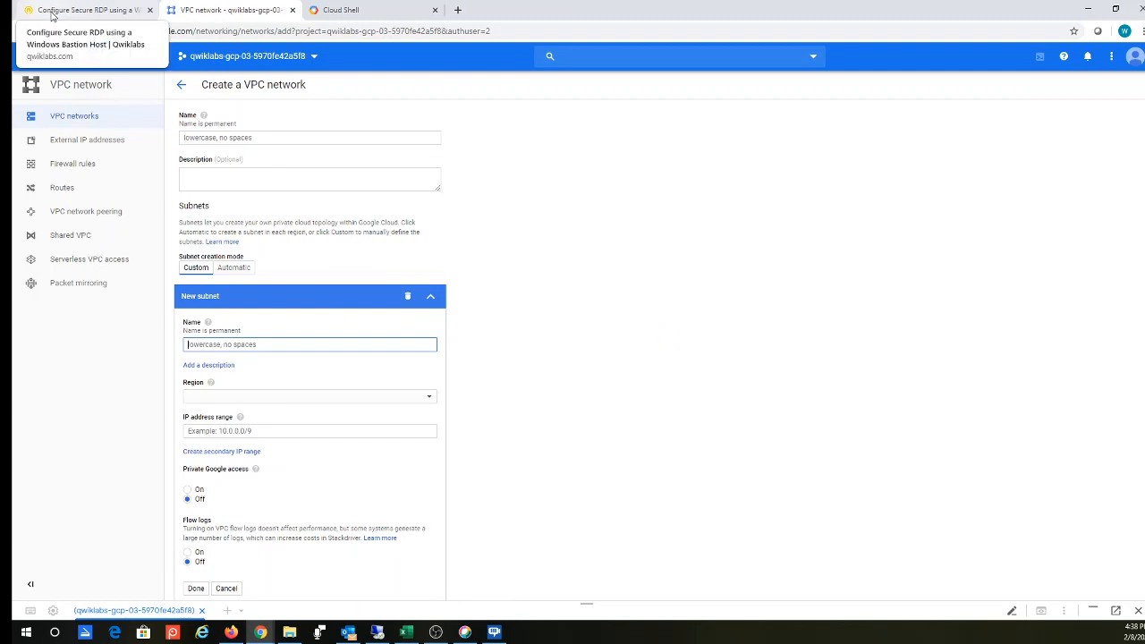
# - Copy the network name securenetwork from the lab instructions and enter it as the name of the new VPC network
pyautogui.click(88, 10)
pyautogui.scroll(-5, 597, 396)
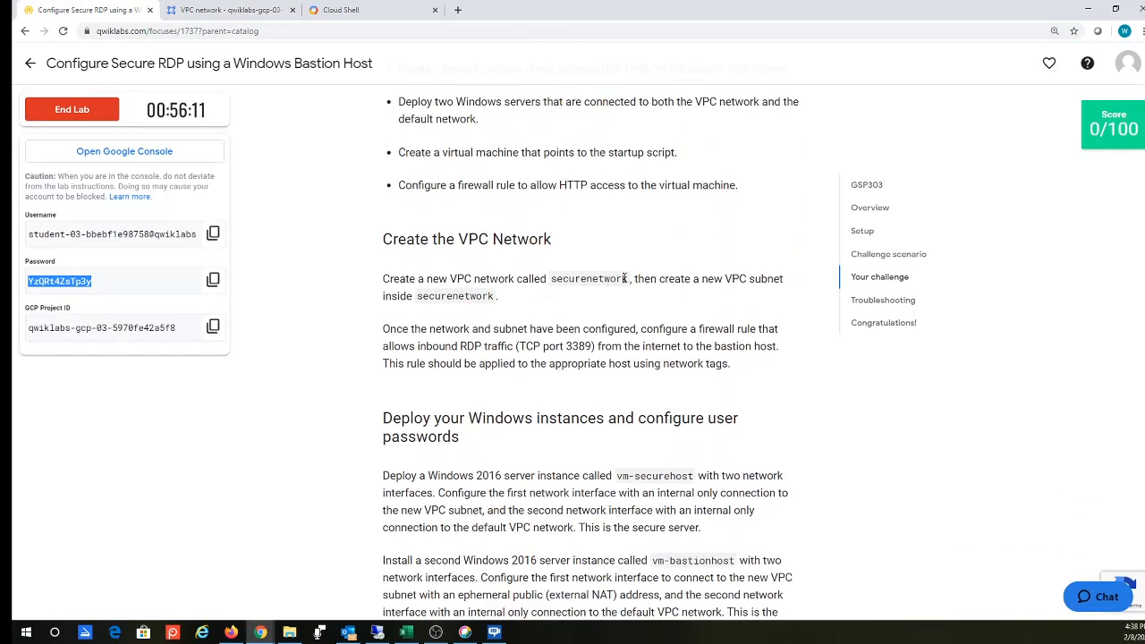
pyautogui.moveTo(629, 283); pyautogui.dragTo(551, 279)
pyautogui.rightClick(555, 280)
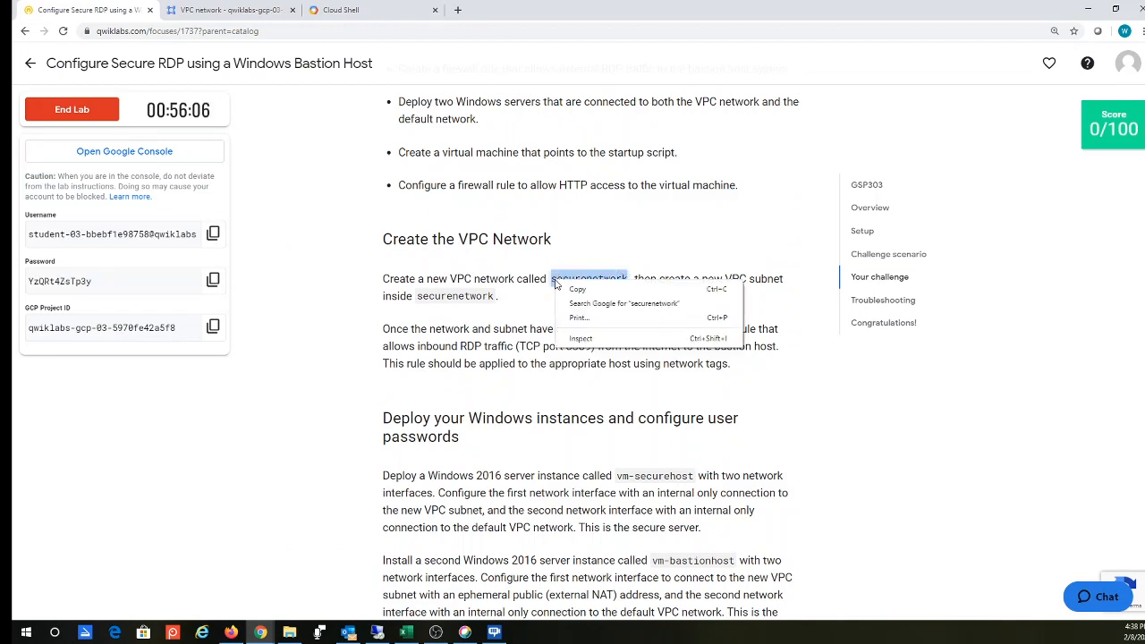
pyautogui.click(573, 290)
pyautogui.click(235, 12)
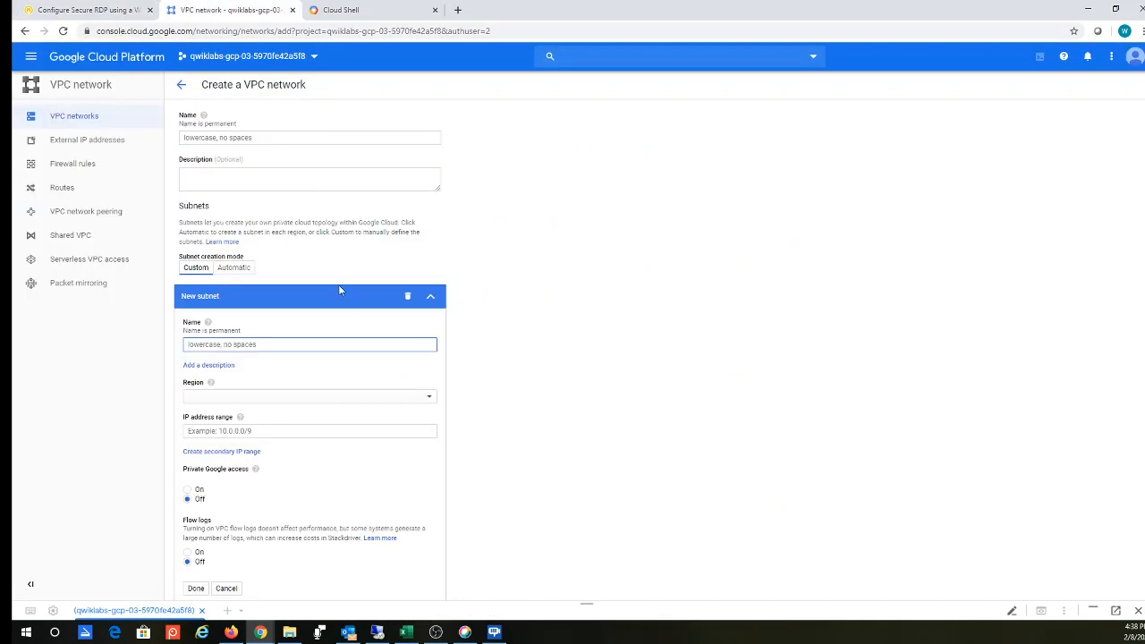
pyautogui.click(216, 138)
pyautogui.rightClick(217, 143)
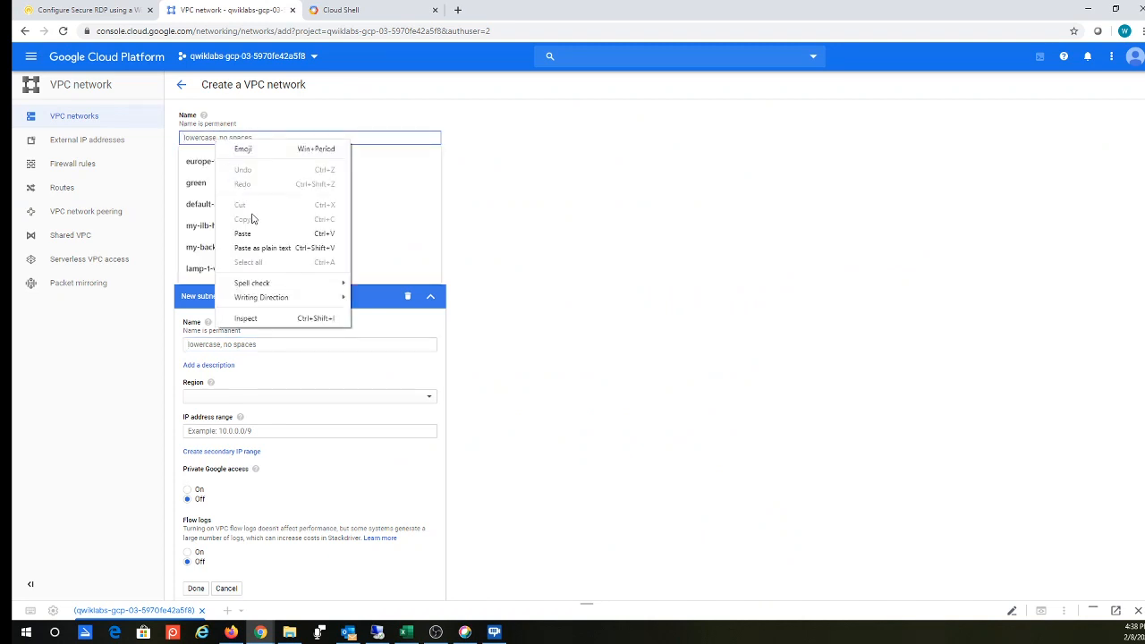
pyautogui.click(257, 233)
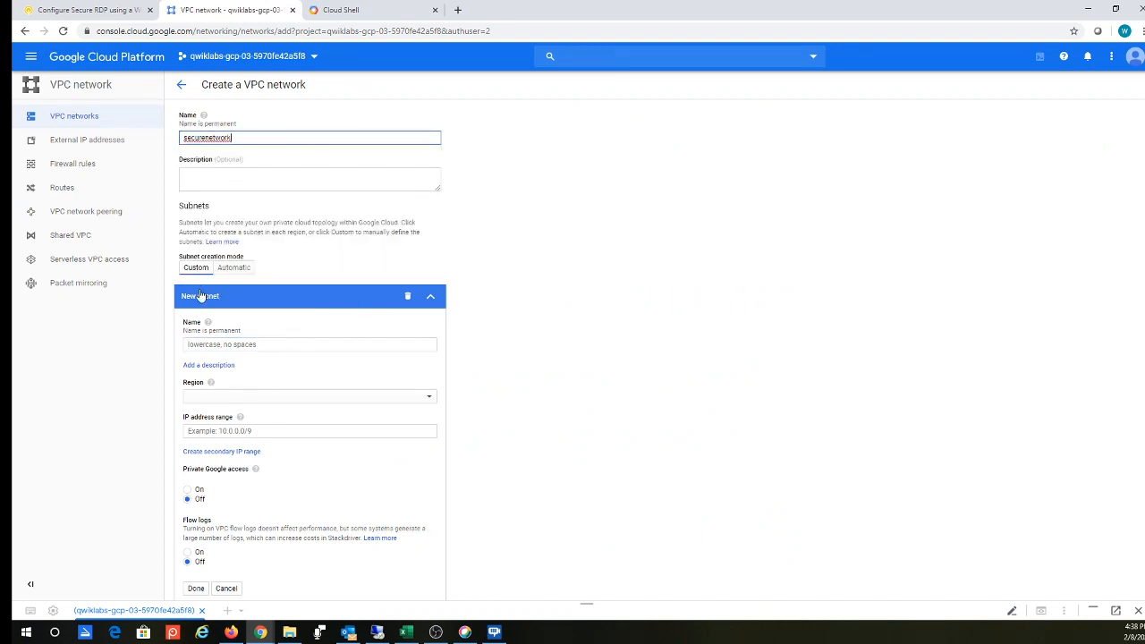
# - Name the new subnet securenetwork and set its region to us-central1
pyautogui.click(217, 346)
pyautogui.rightClick(216, 347)
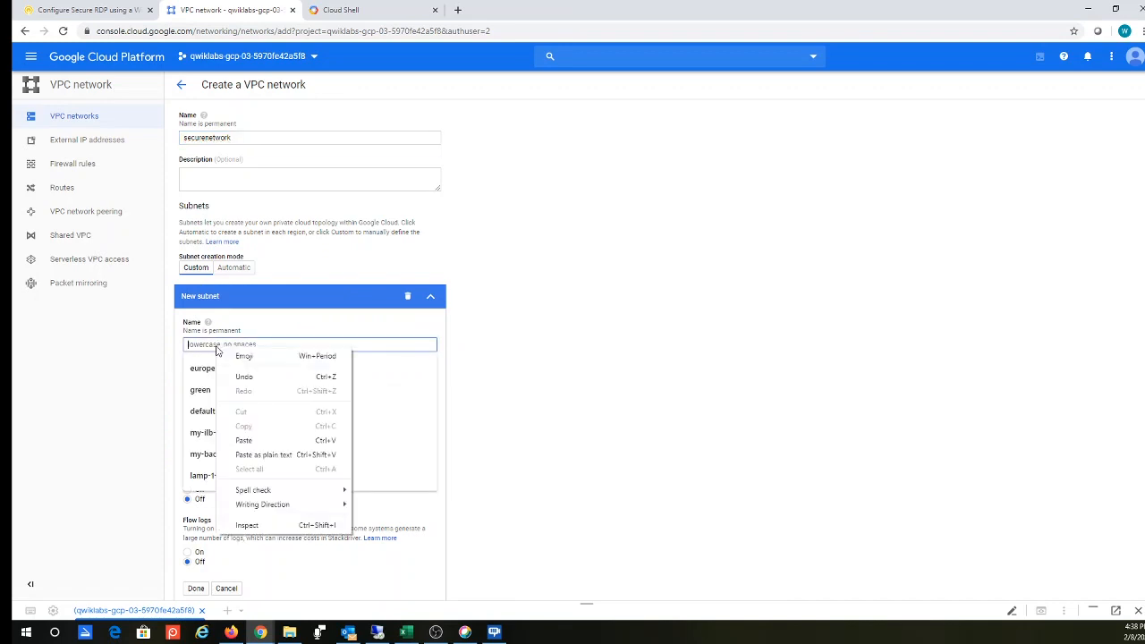
pyautogui.click(240, 440)
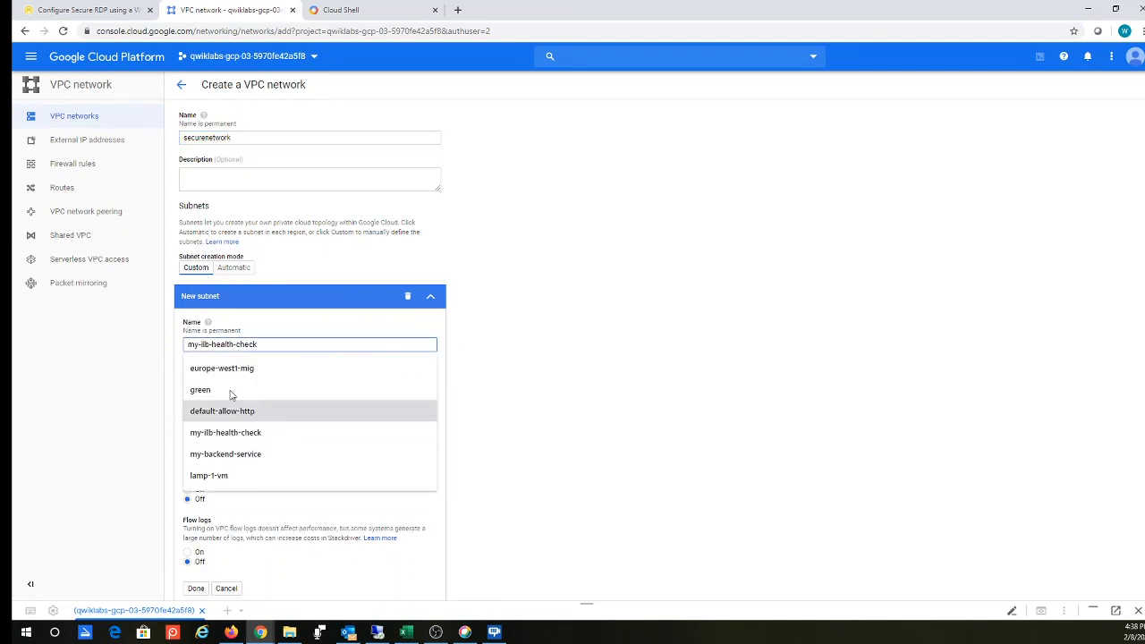
pyautogui.click(539, 390)
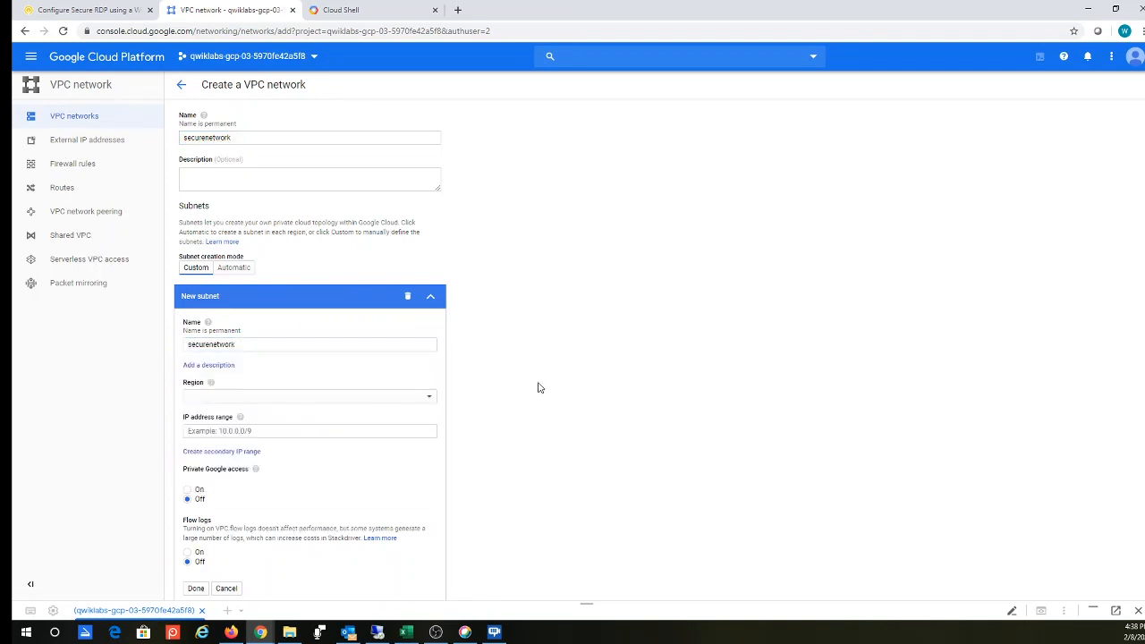
pyautogui.click(222, 398)
pyautogui.scroll(-5, 257, 501)
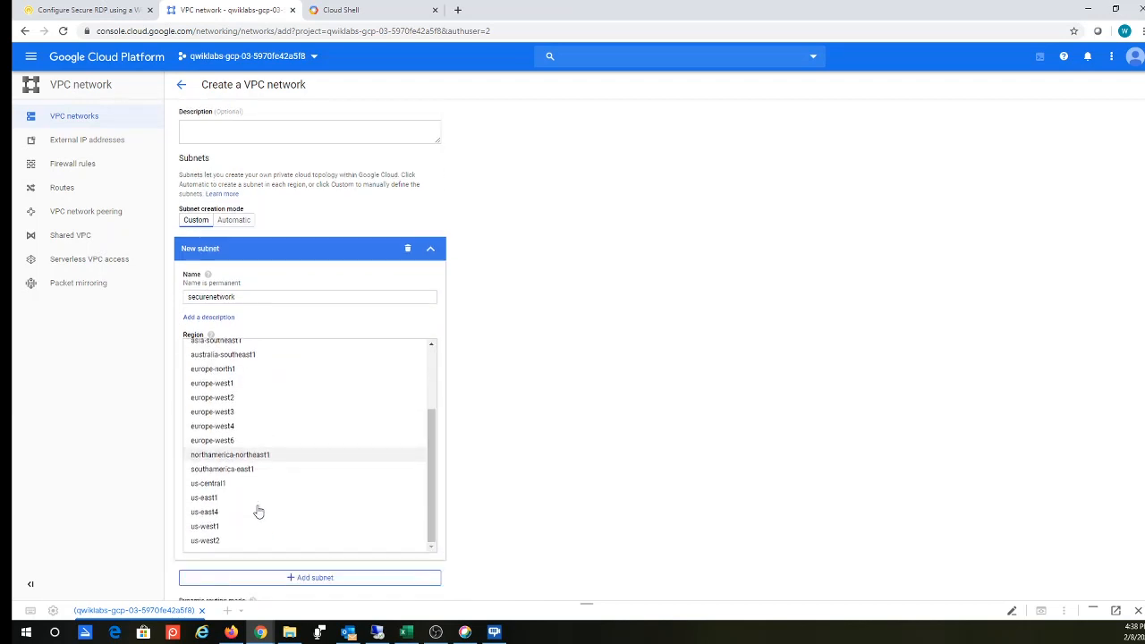
pyautogui.scroll(-2, 258, 512)
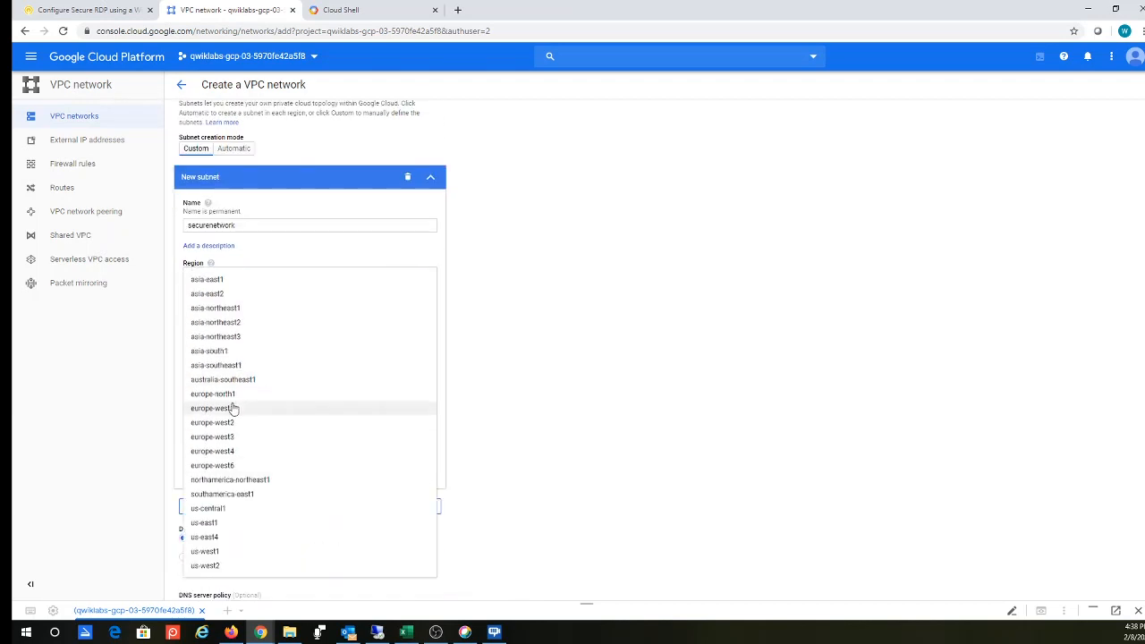
pyautogui.click(245, 515)
# - Set the subnet's IP address range to 10.34.1.0/24, finish the subnet, and create the VPC network
pyautogui.click(271, 312)
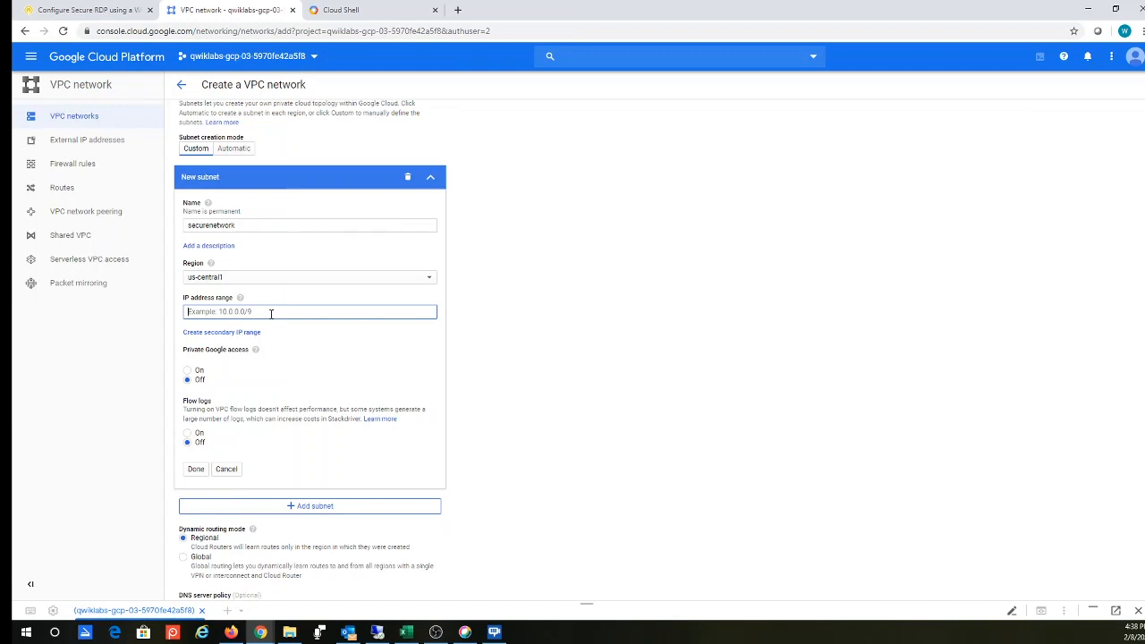
pyautogui.write('10.34.1.0/24')
pyautogui.click(567, 446)
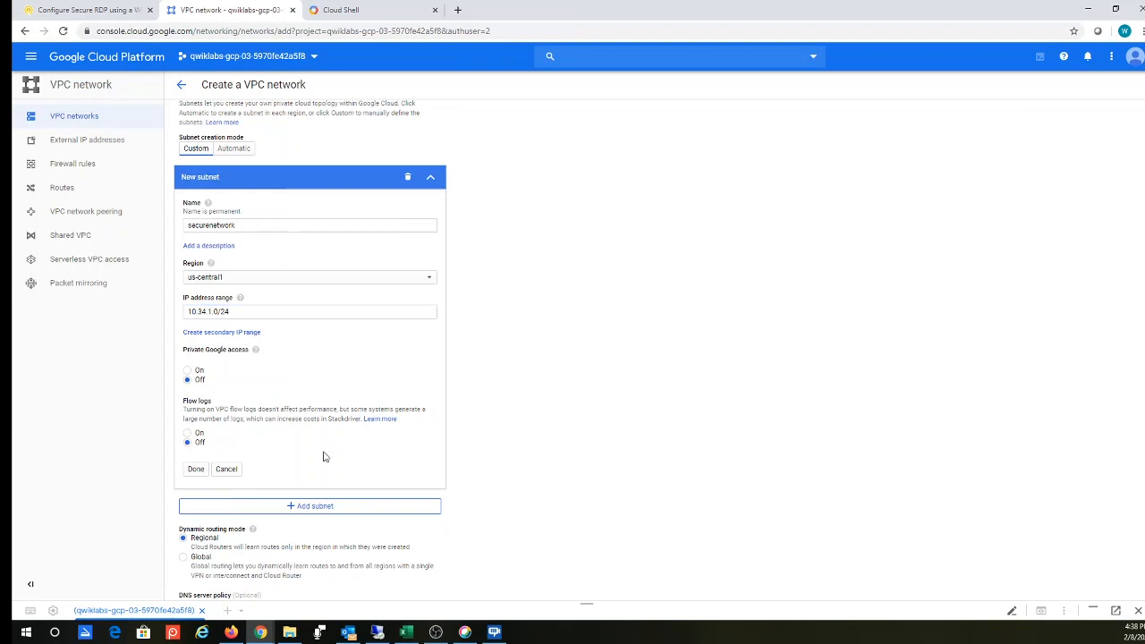
pyautogui.click(193, 472)
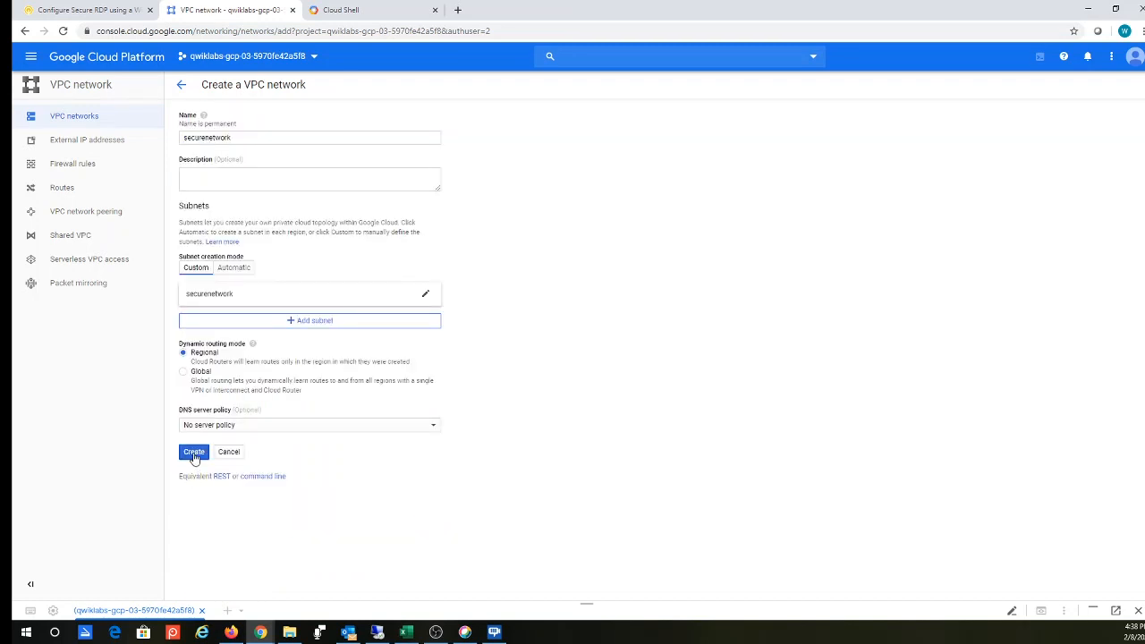
pyautogui.click(194, 456)
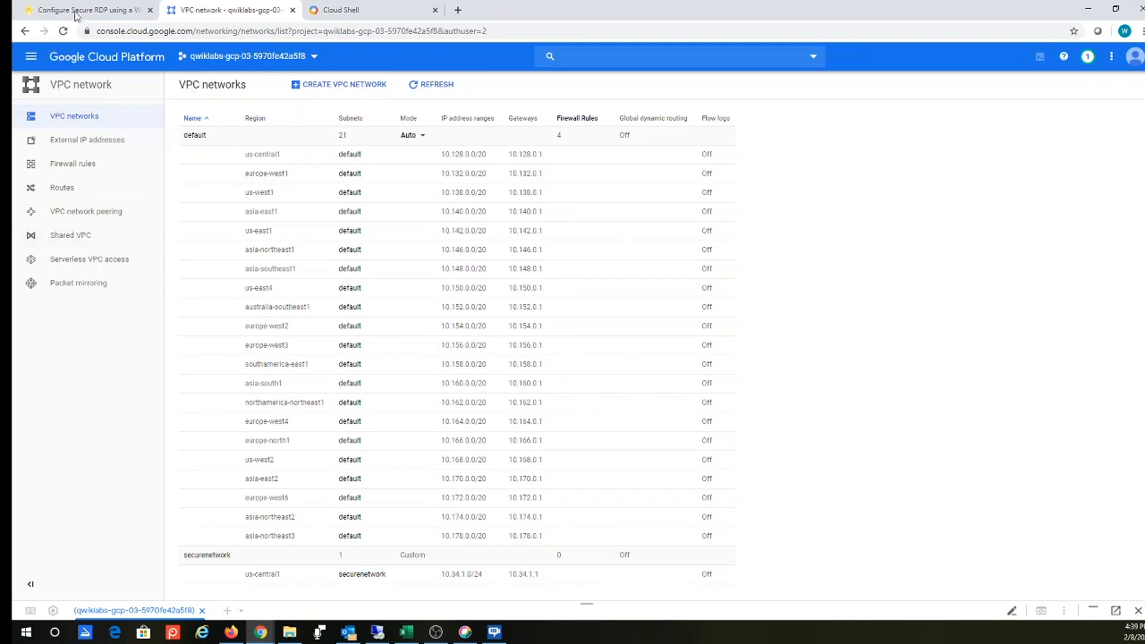
# - Run the lab page's progress checks for the new non-default VPC and its non-default subnet
pyautogui.click(90, 10)
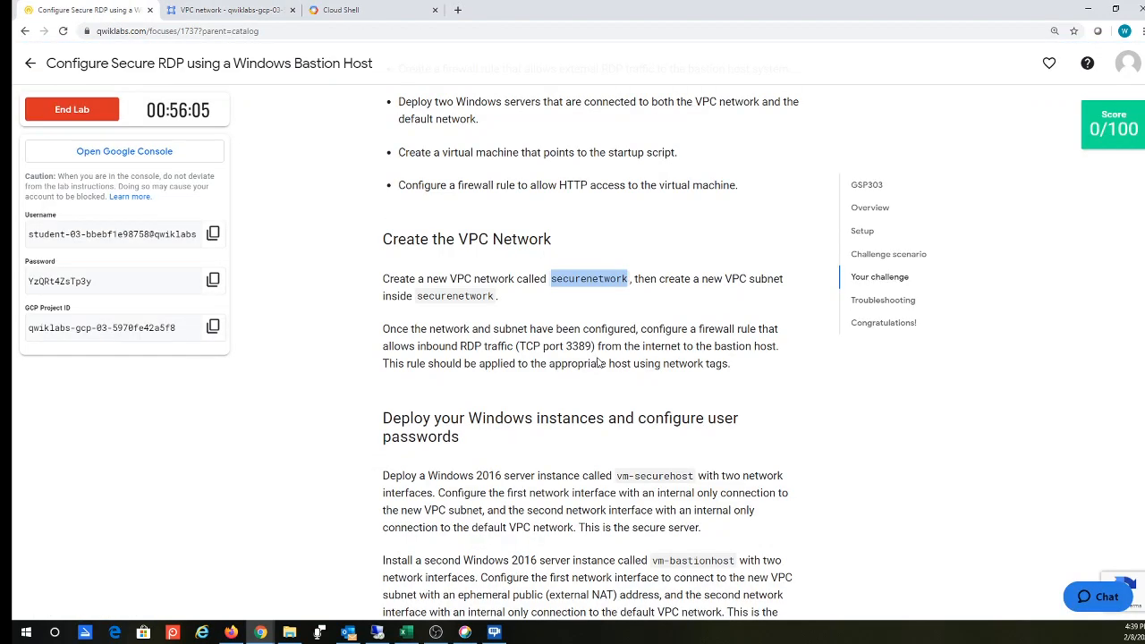
pyautogui.click(1124, 129)
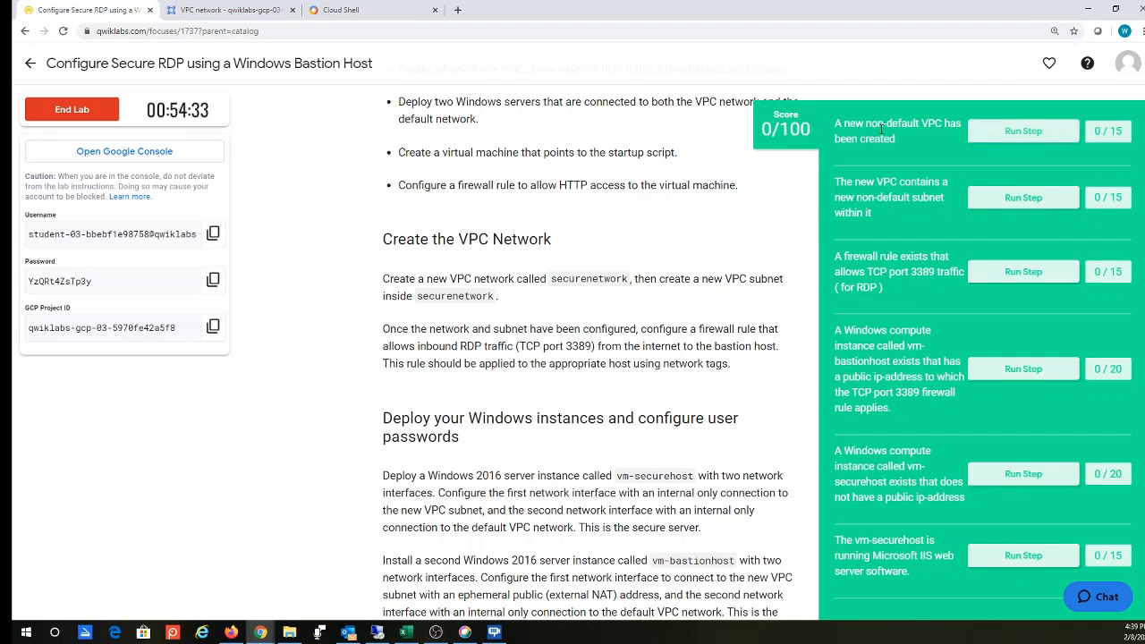
pyautogui.click(1007, 136)
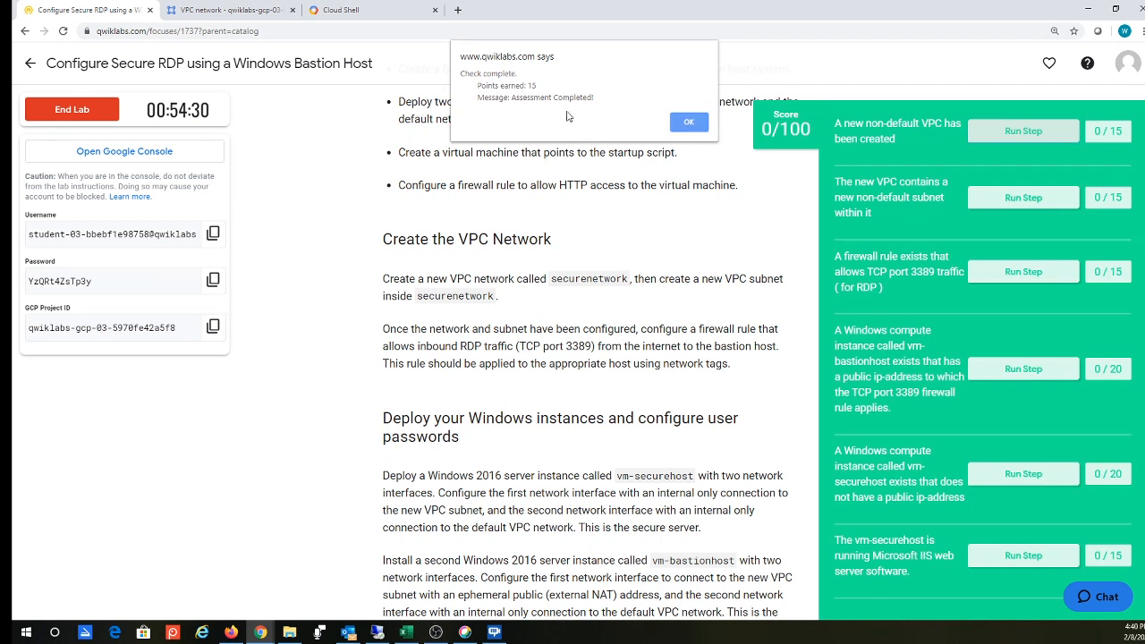
pyautogui.click(687, 125)
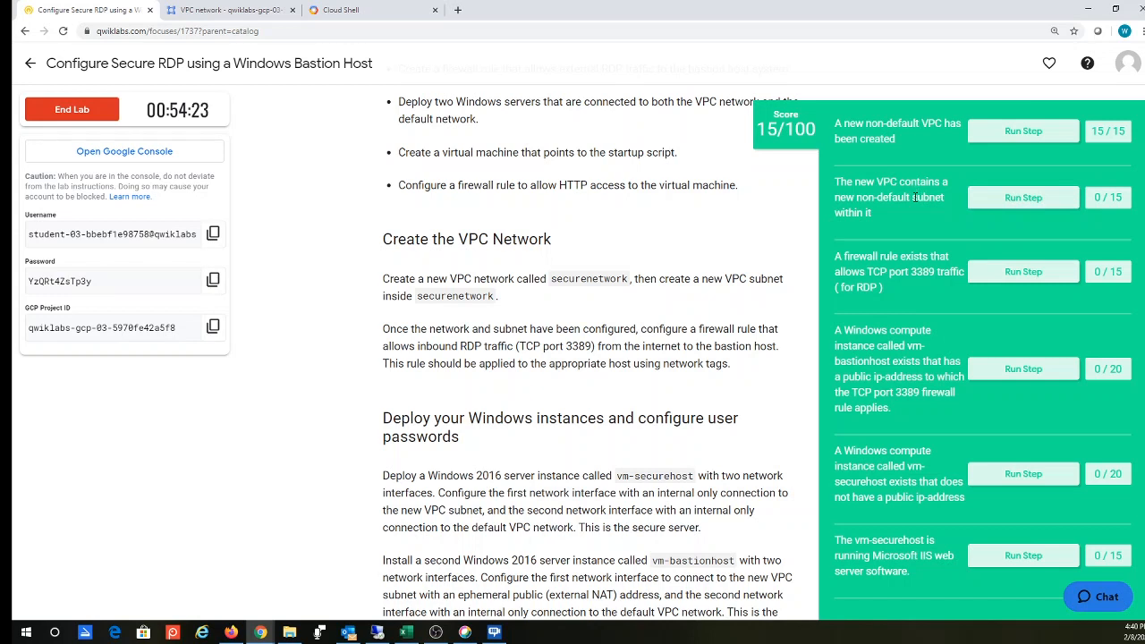
pyautogui.click(990, 206)
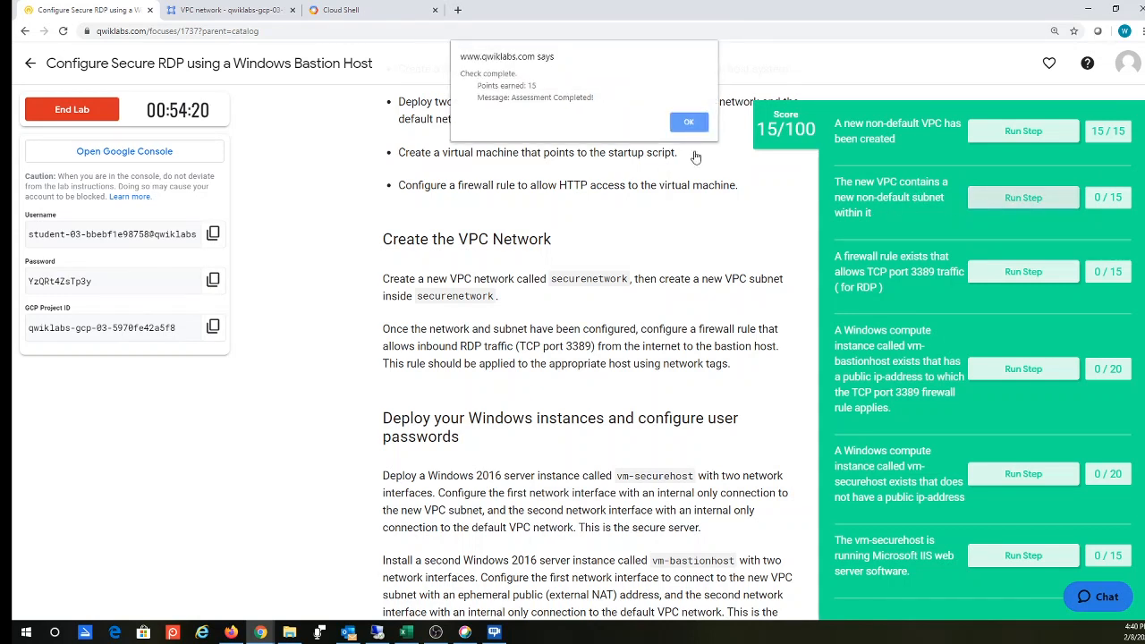
pyautogui.click(694, 127)
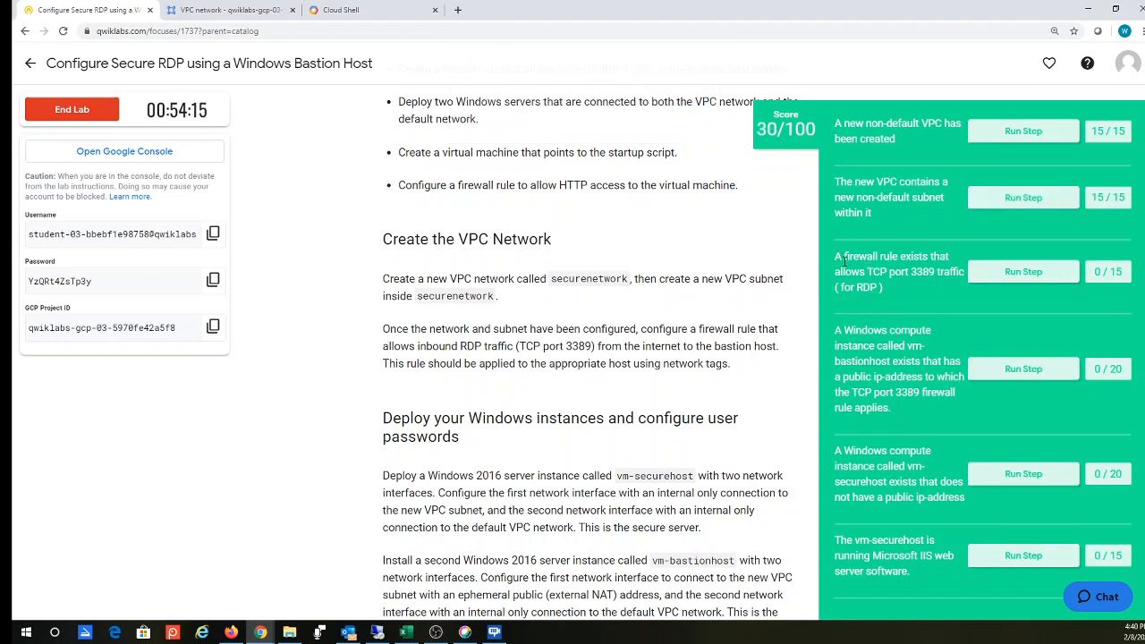
# - Return to the Cloud console and start adding a firewall rule to the securenetwork VPC network
pyautogui.moveTo(837, 257); pyautogui.dragTo(911, 286)
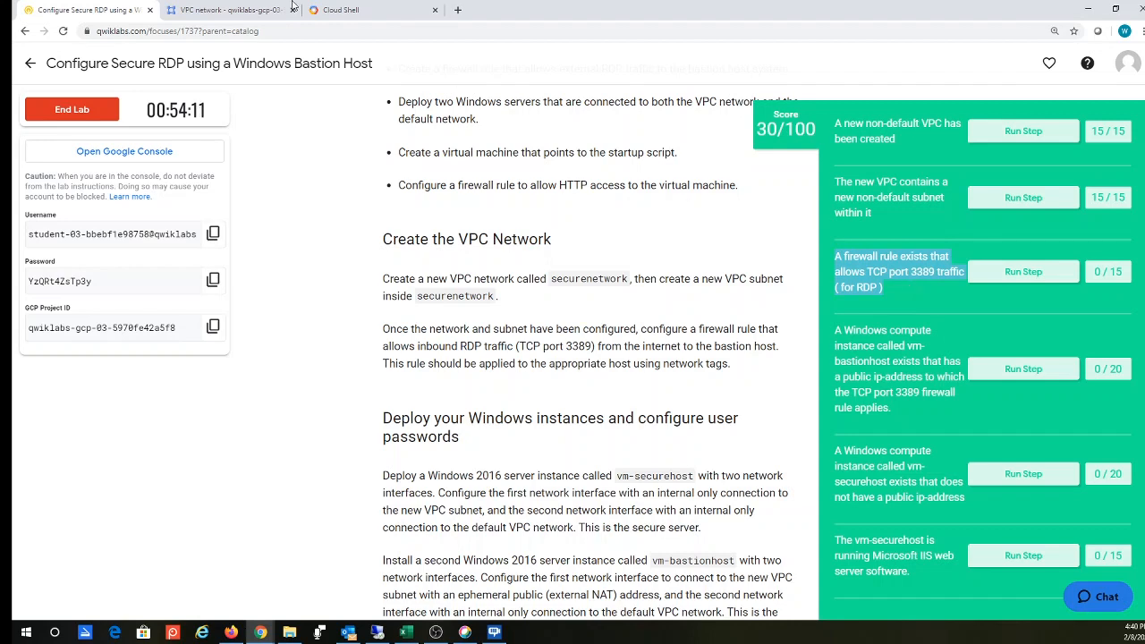
pyautogui.click(231, 12)
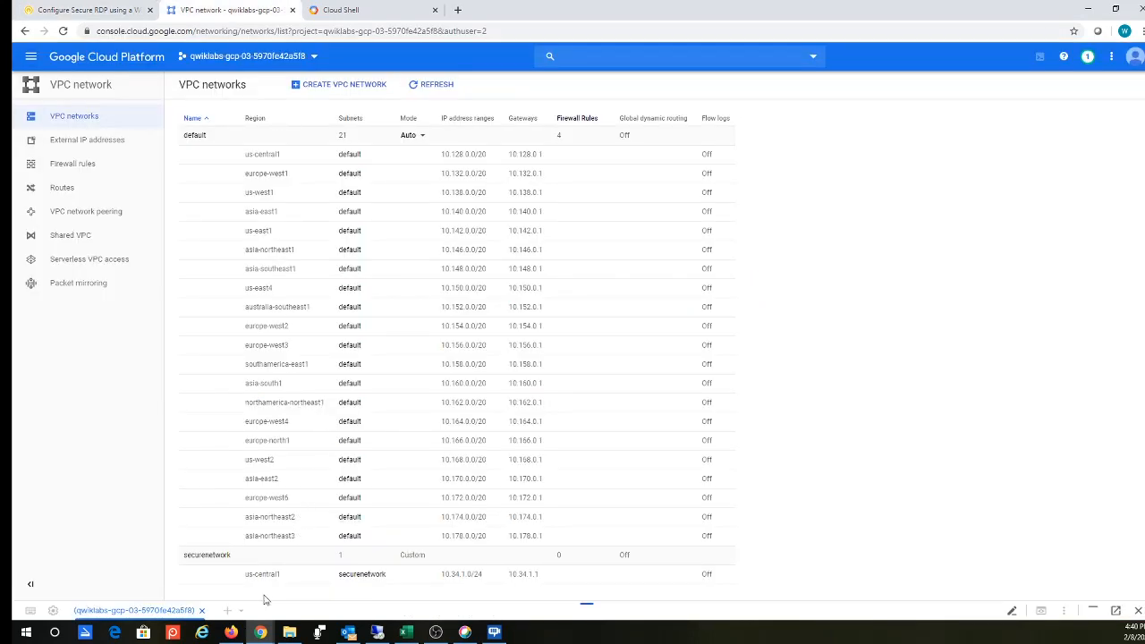
pyautogui.click(206, 555)
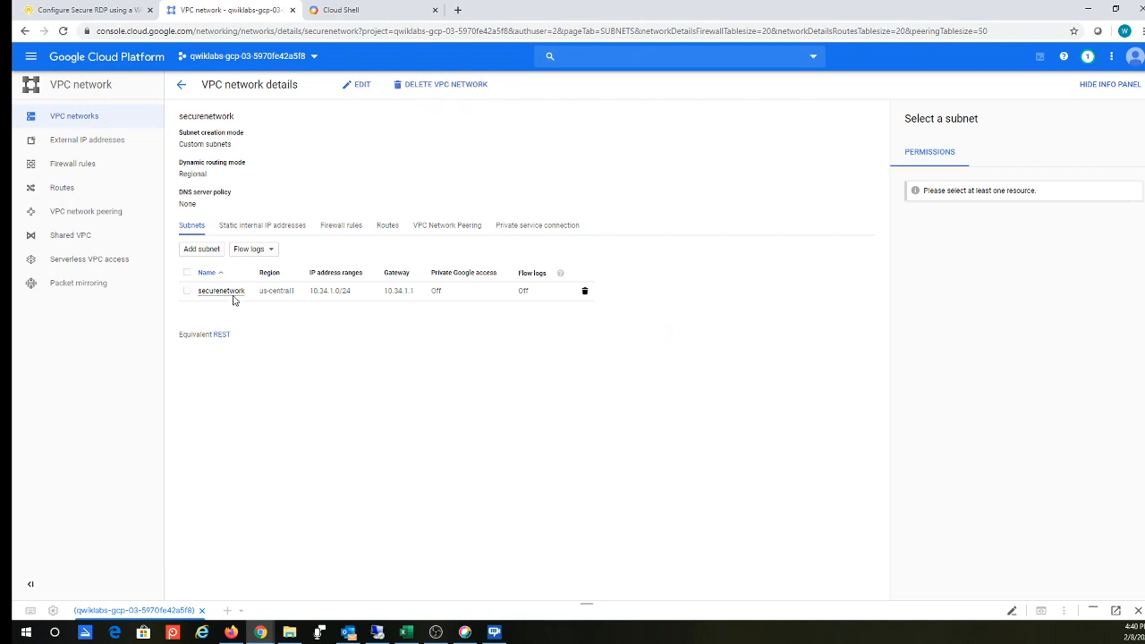
pyautogui.click(351, 225)
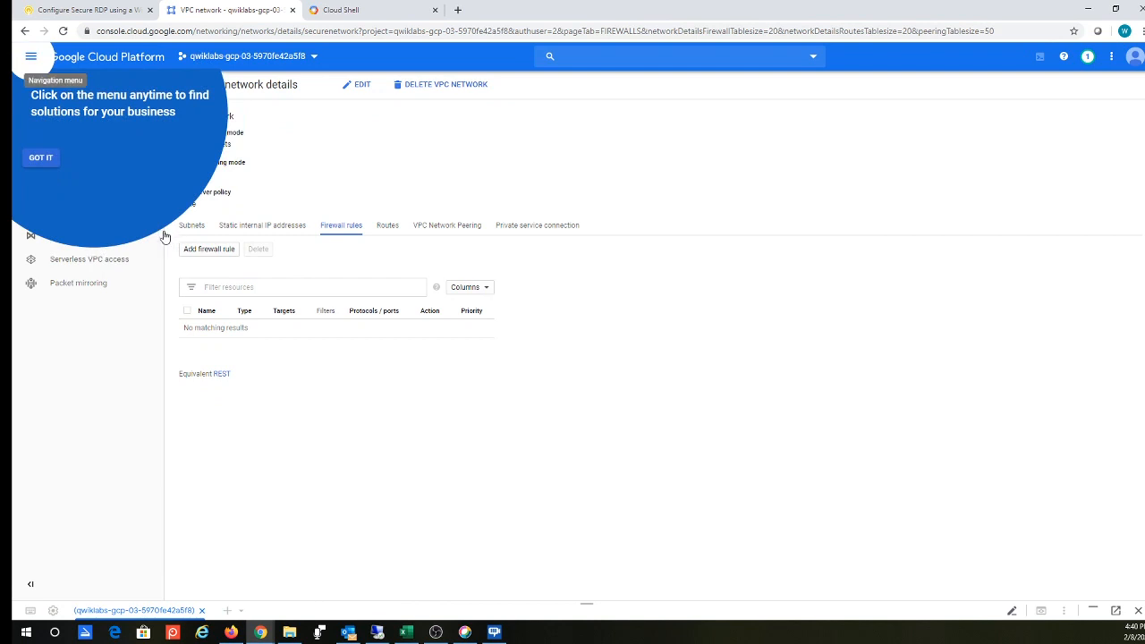
pyautogui.click(59, 169)
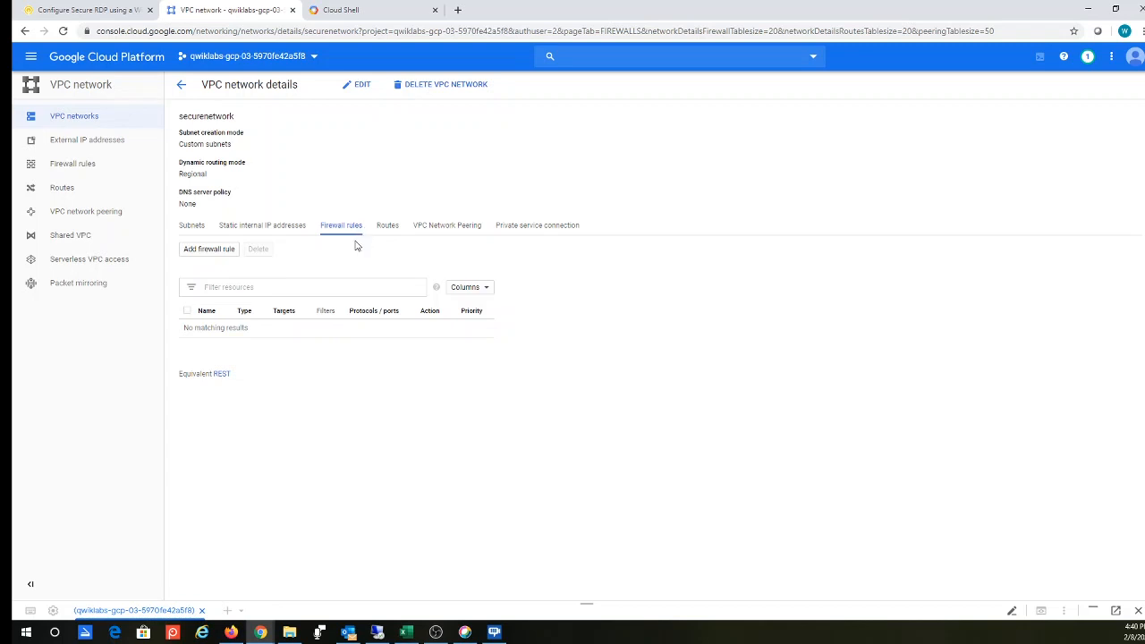
pyautogui.click(206, 258)
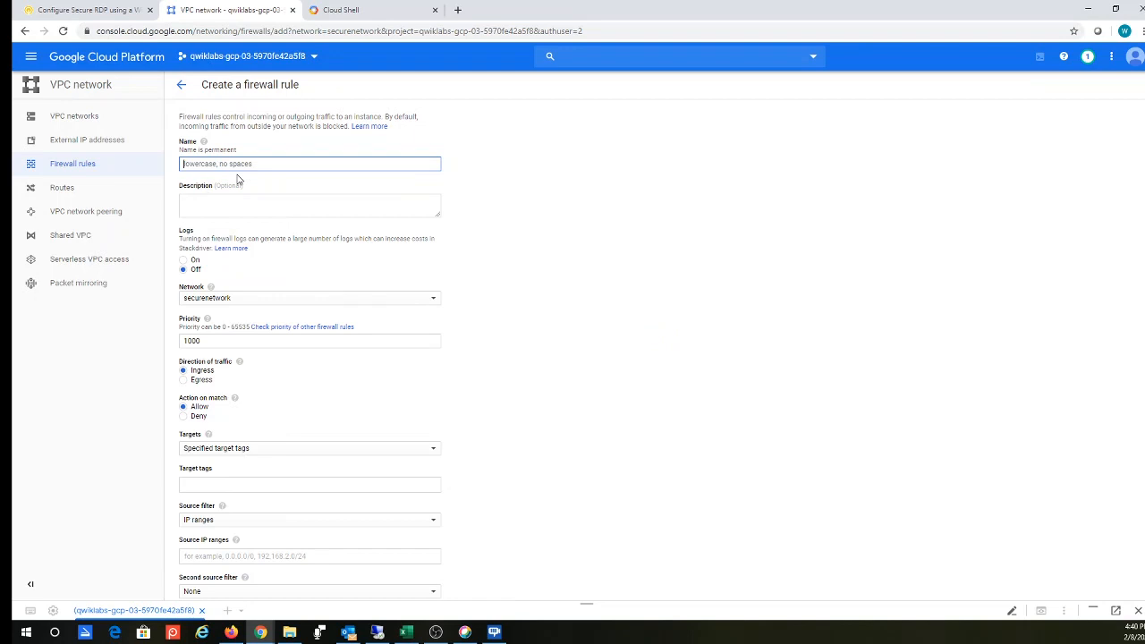
# - Name the firewall rule allow-rdp and give it the target tag rdp and the source IP range 0.0.0.0/0
pyautogui.write('allow')
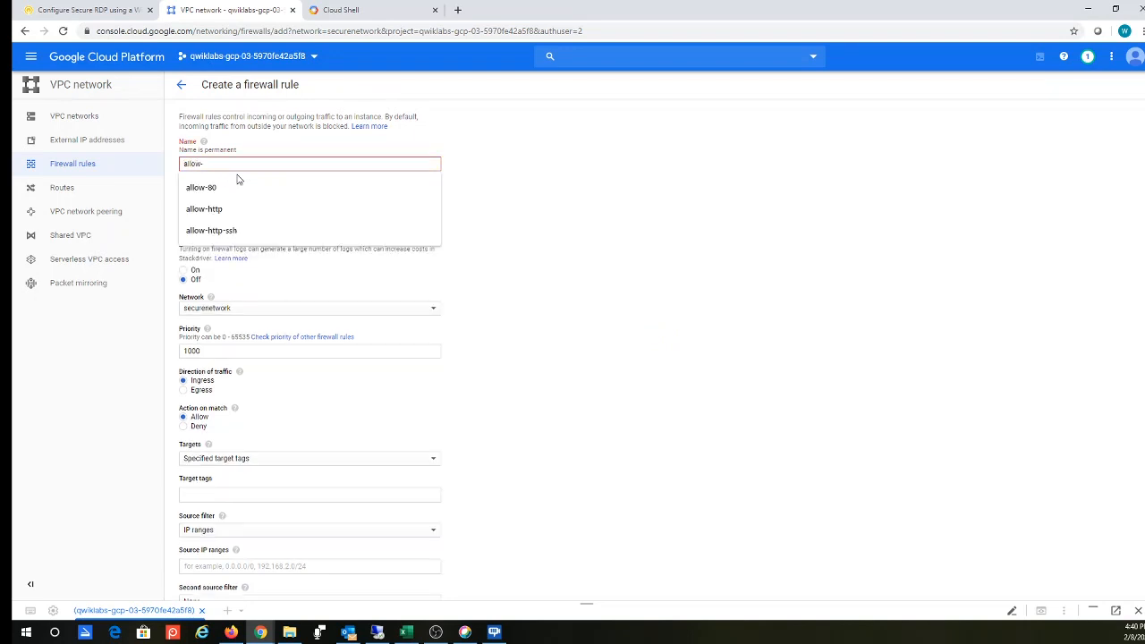
pyautogui.write('-rdp')
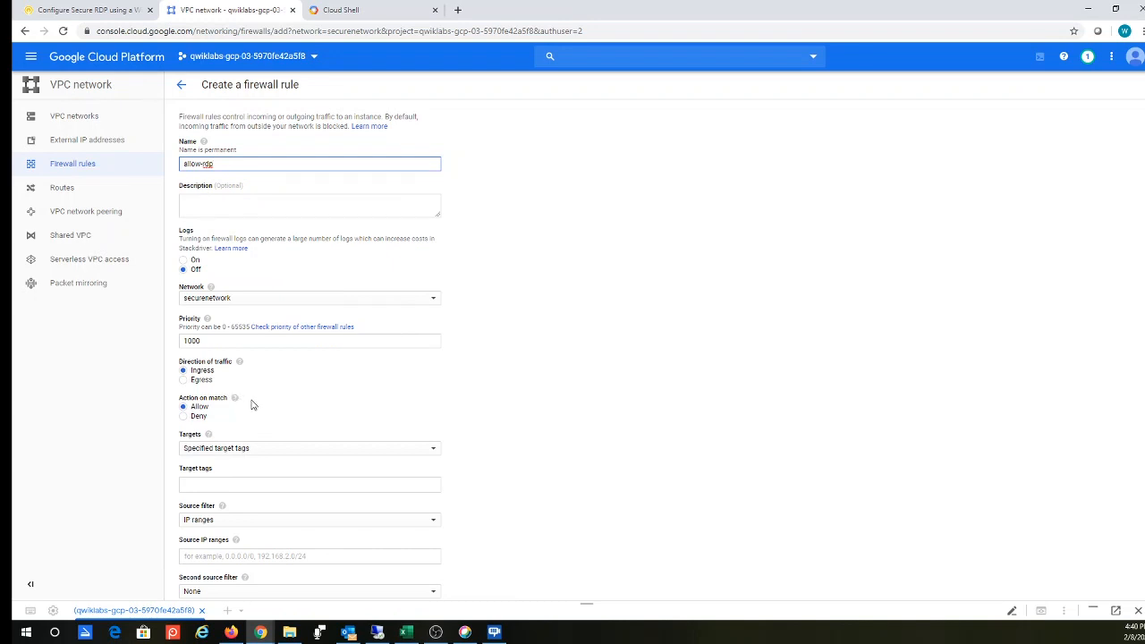
pyautogui.scroll(-1, 252, 407)
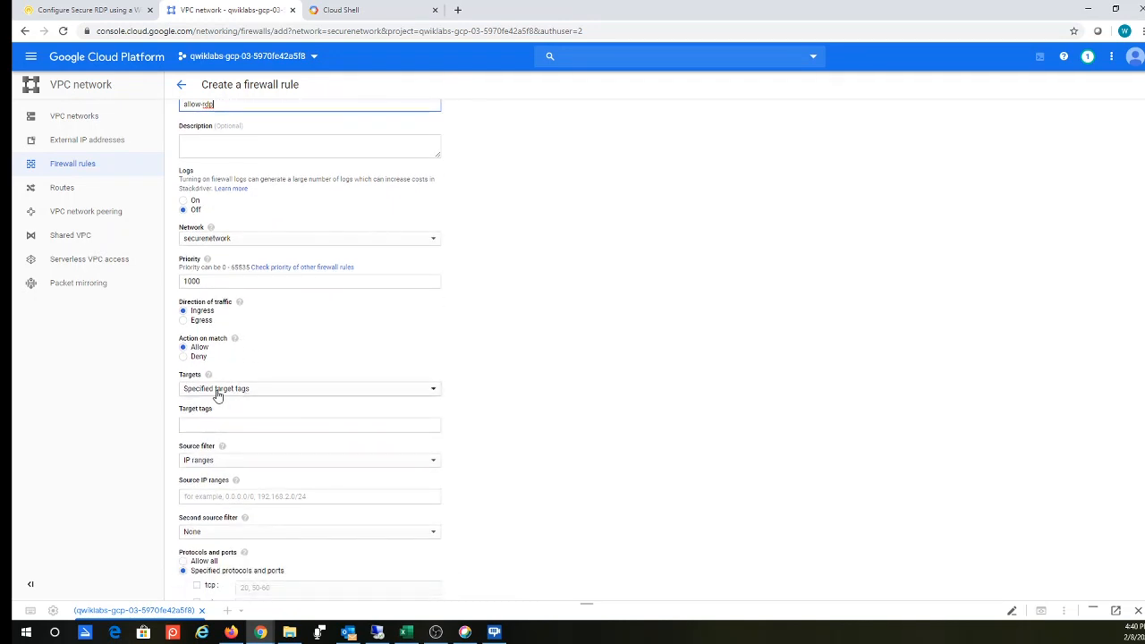
pyautogui.click(237, 430)
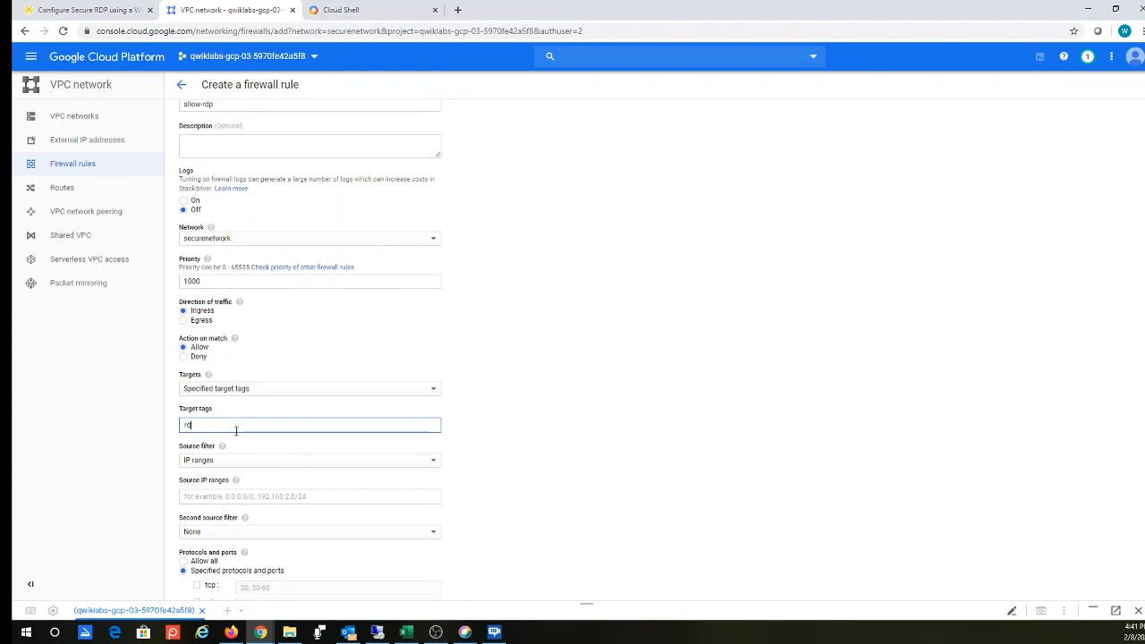
pyautogui.write('rdp')
pyautogui.click(225, 495)
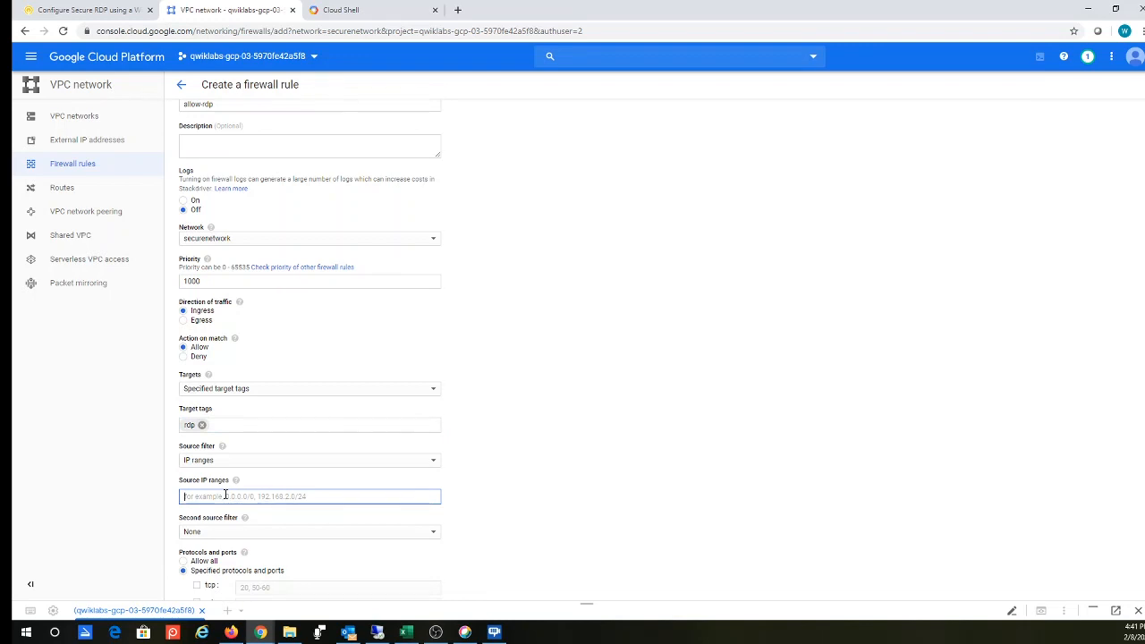
pyautogui.write('0.0.0.0/0')
pyautogui.click(594, 522)
# - Allow TCP port 3389 in the firewall rule and create the rule
pyautogui.scroll(-3, 594, 522)
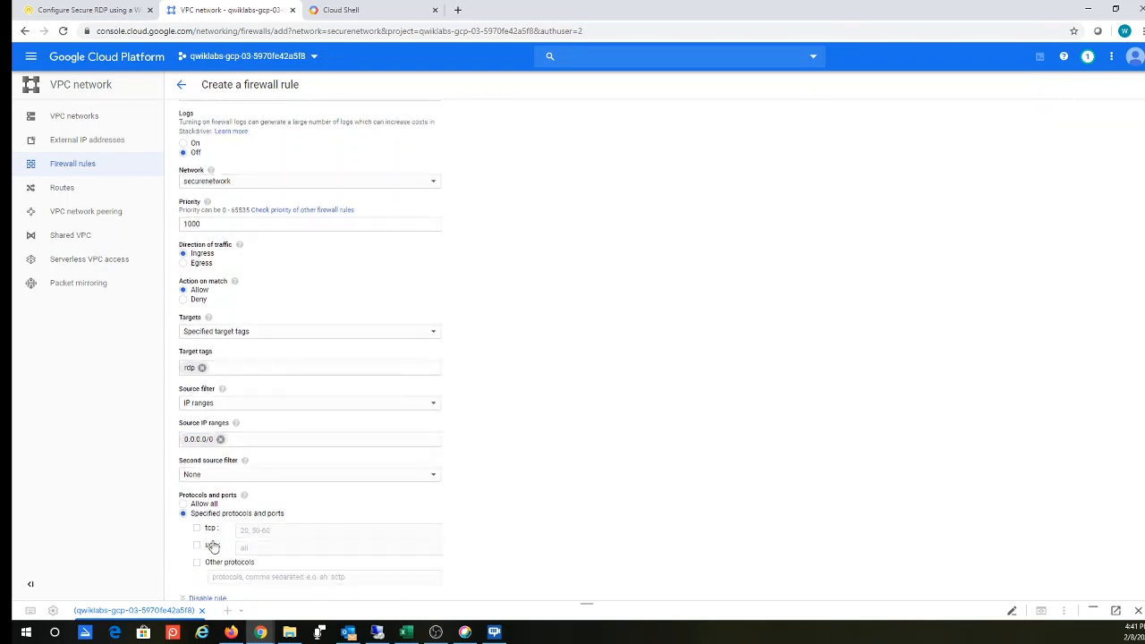
pyautogui.click(197, 466)
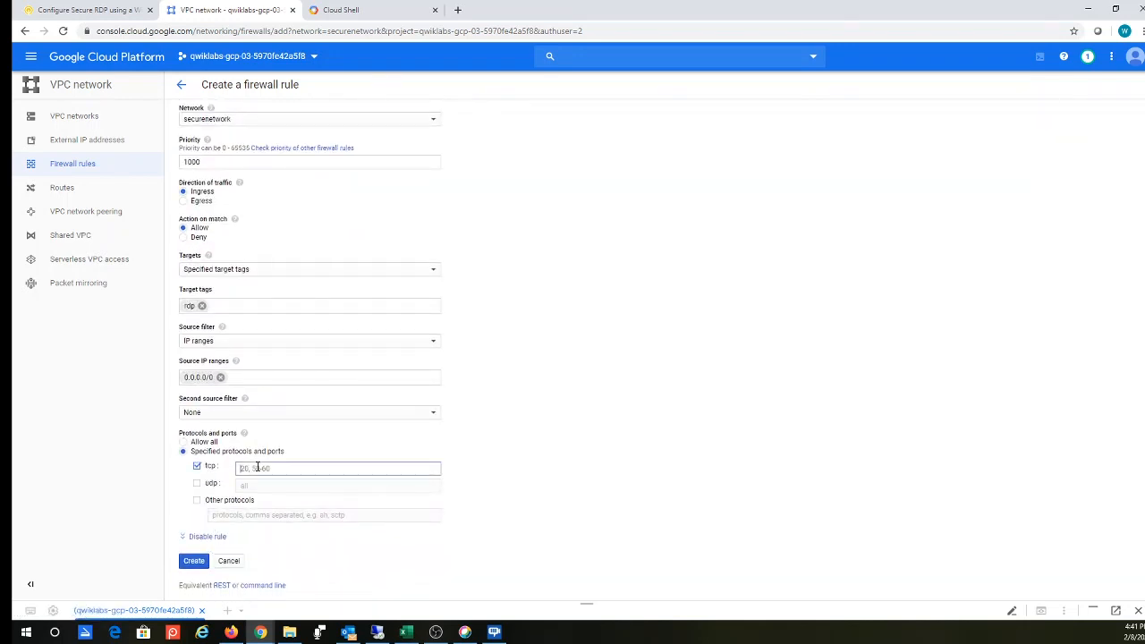
pyautogui.write('33')
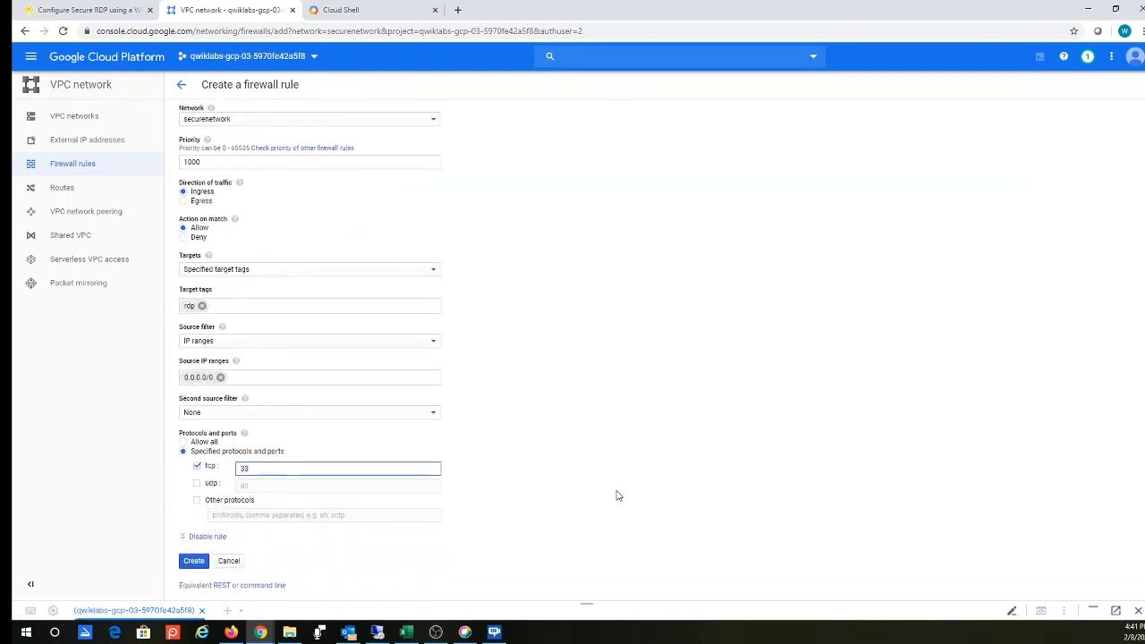
pyautogui.write('89')
pyautogui.click(195, 562)
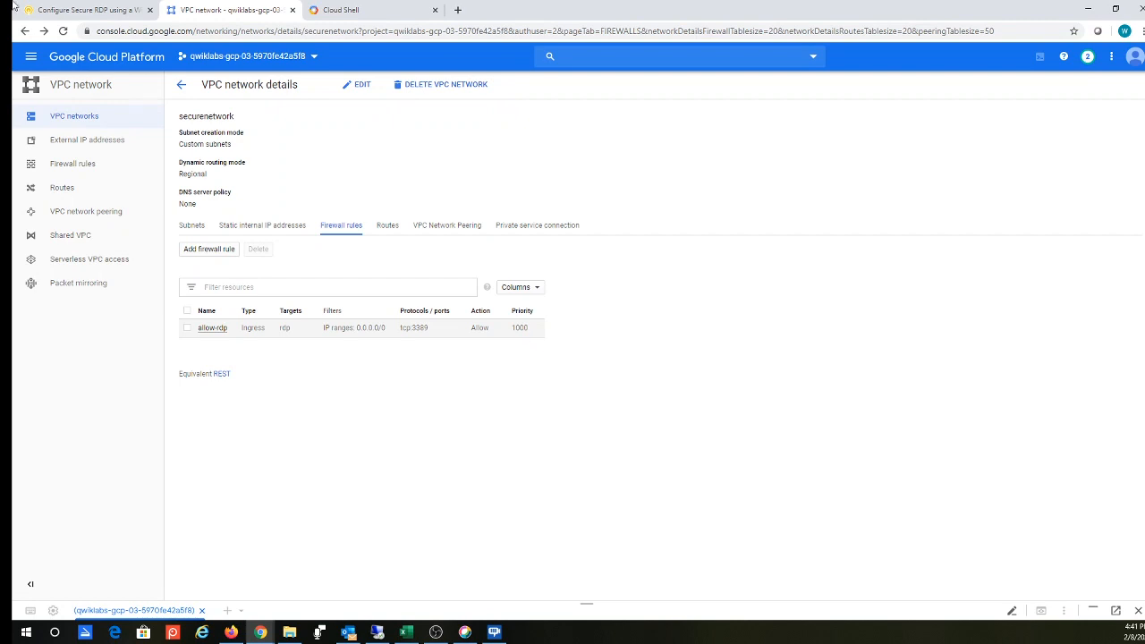
# - Switch to the lab page and run the progress check for the firewall rule allowing TCP port 3389 traffic
pyautogui.click(90, 10)
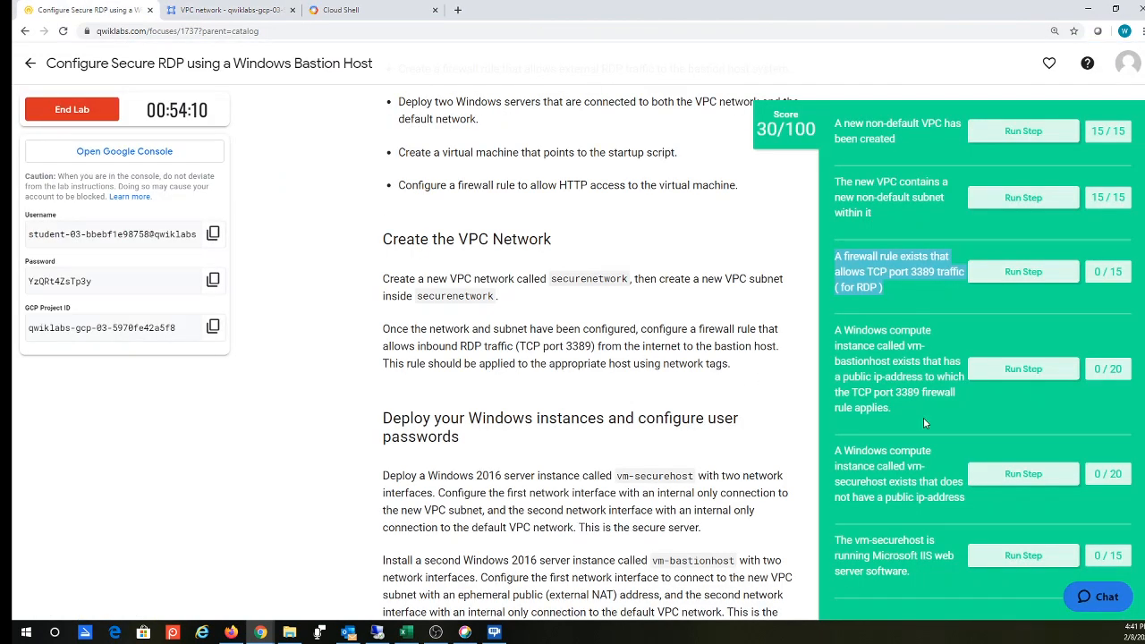
pyautogui.click(1045, 281)
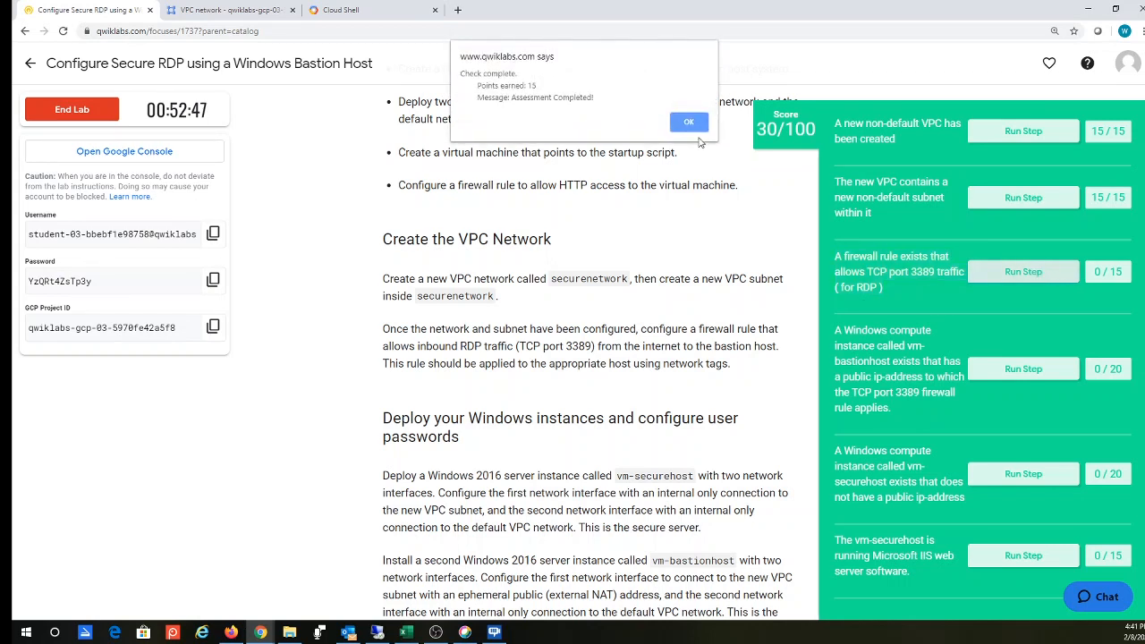
pyautogui.click(695, 125)
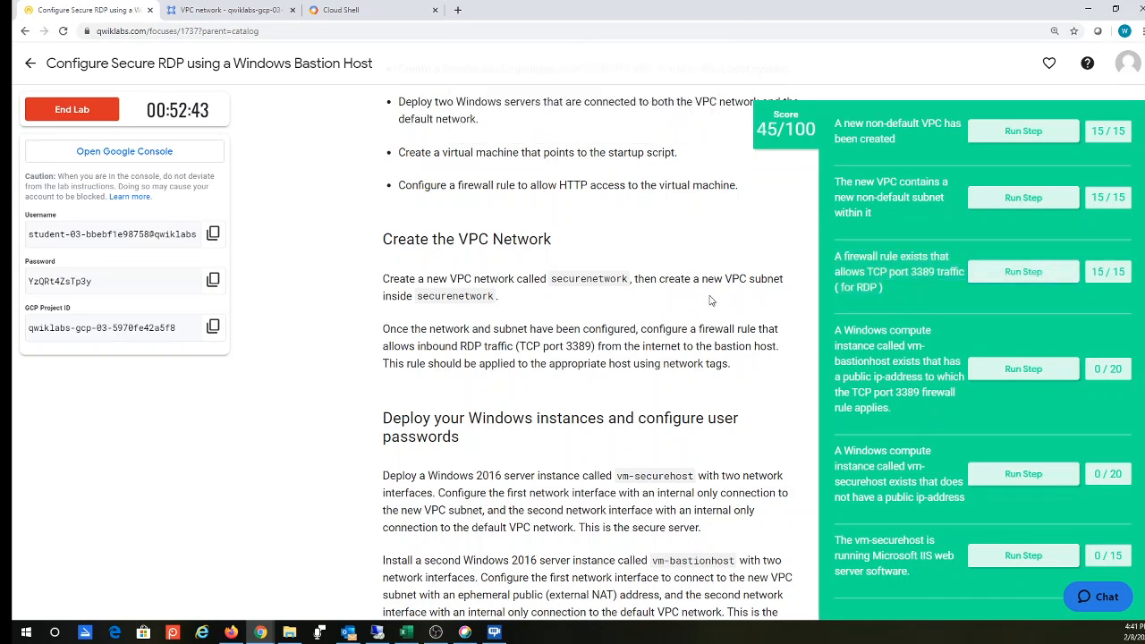
# - Copy the instance name vm-bastionhost from the bastion host checkpoint on the lab page
pyautogui.scroll(-1, 883, 332)
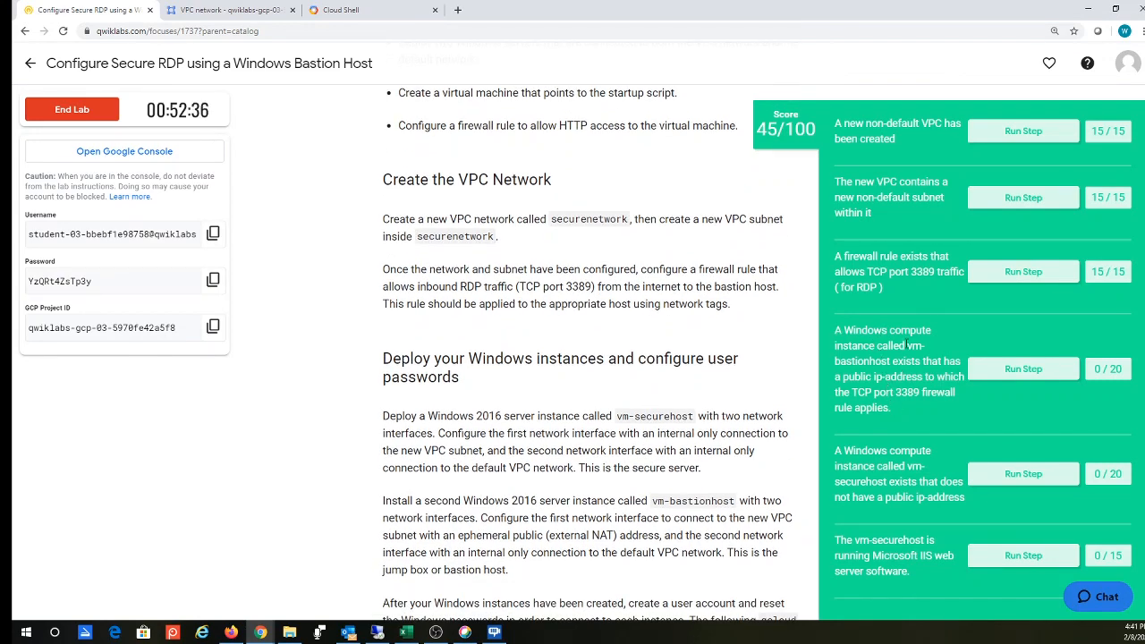
pyautogui.moveTo(907, 346); pyautogui.dragTo(891, 362)
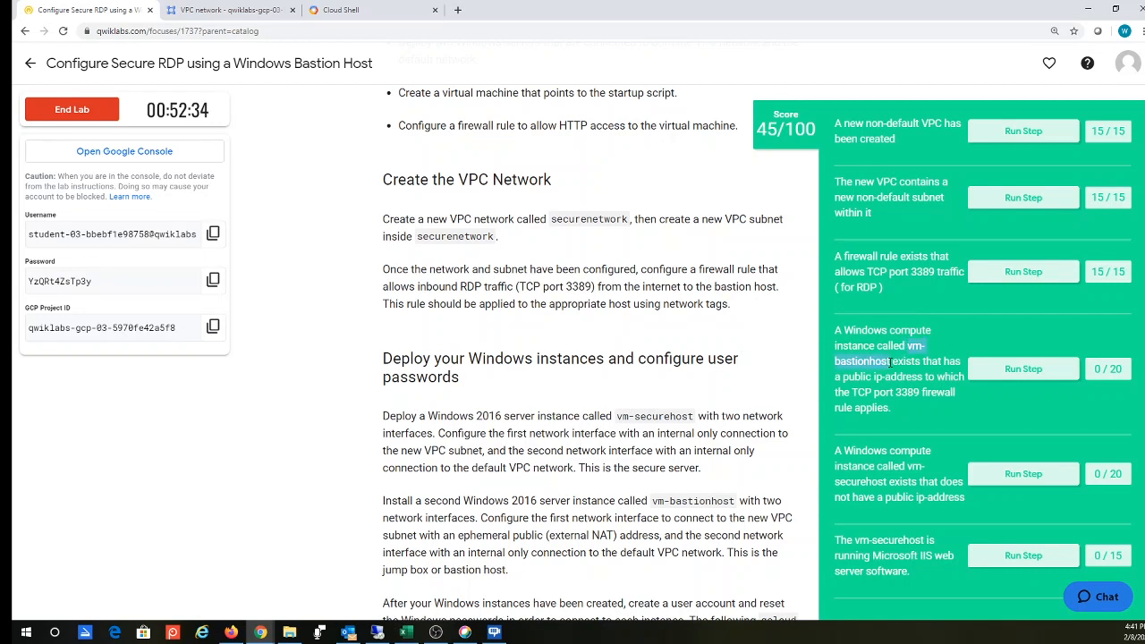
pyautogui.rightClick(891, 362)
pyautogui.click(902, 370)
# - Return to the Cloud console and start creating a new VM instance in Compute Engine
pyautogui.click(213, 13)
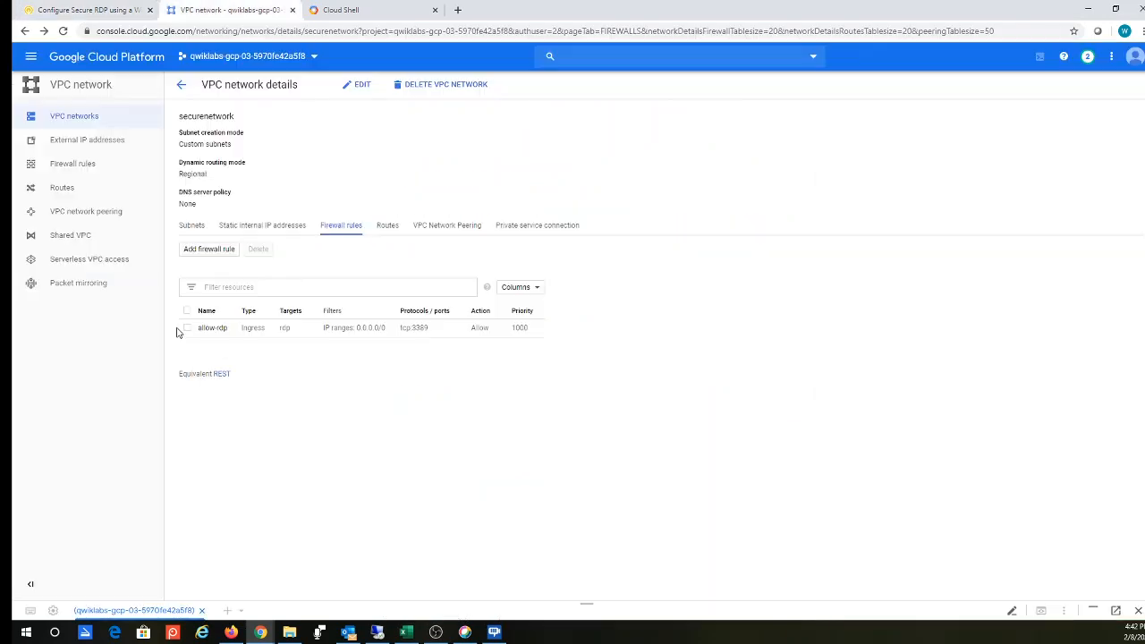
pyautogui.click(31, 59)
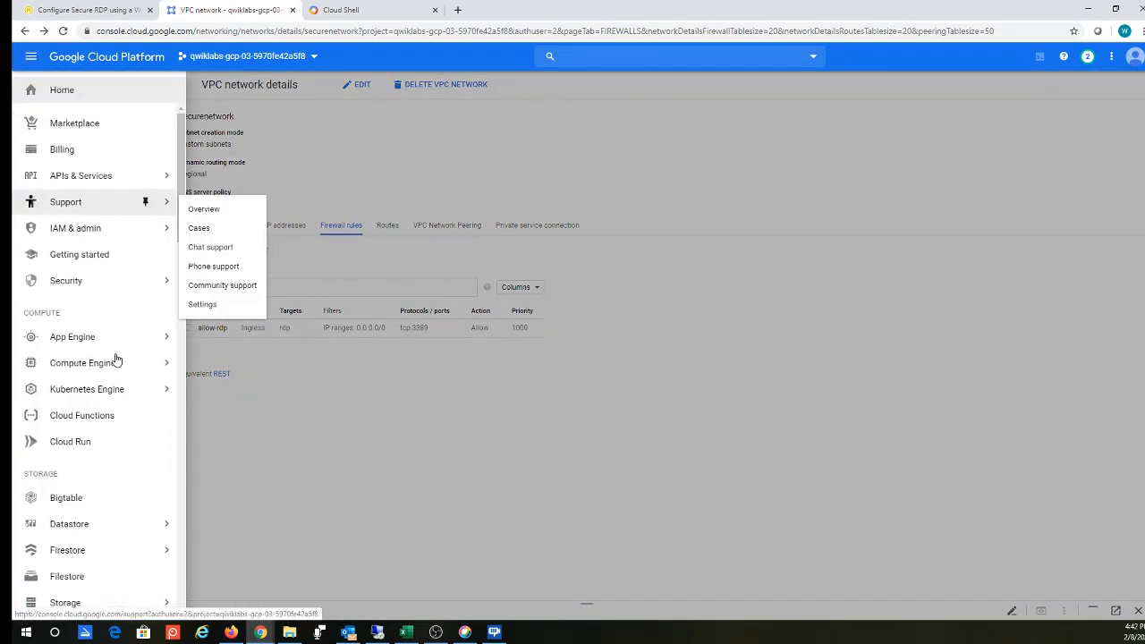
pyautogui.moveTo(113, 364)
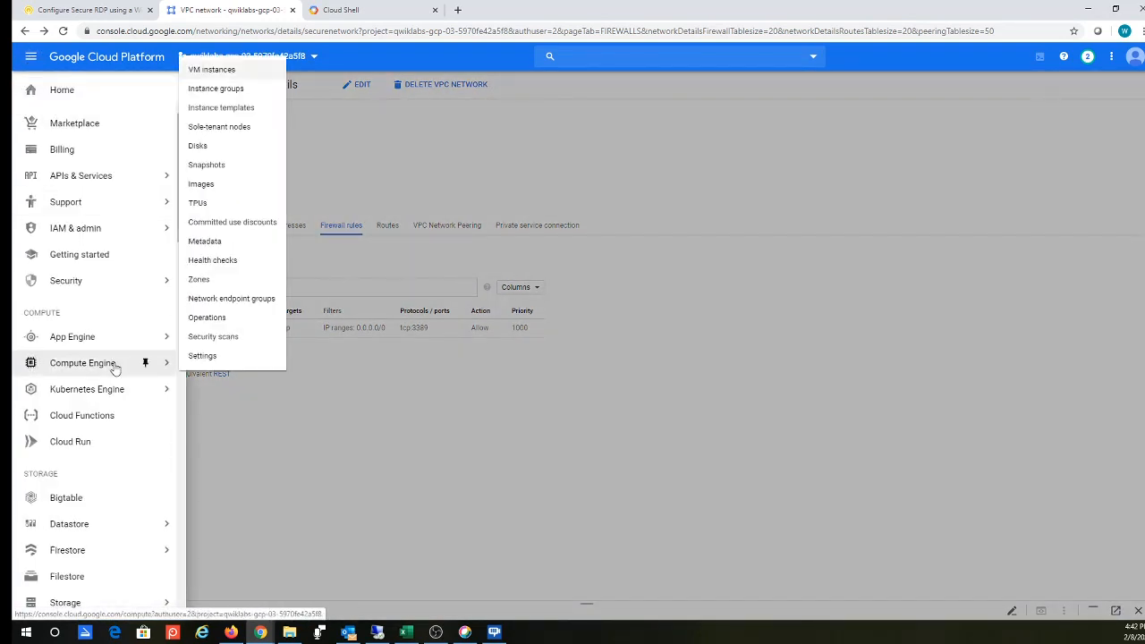
pyautogui.click(238, 72)
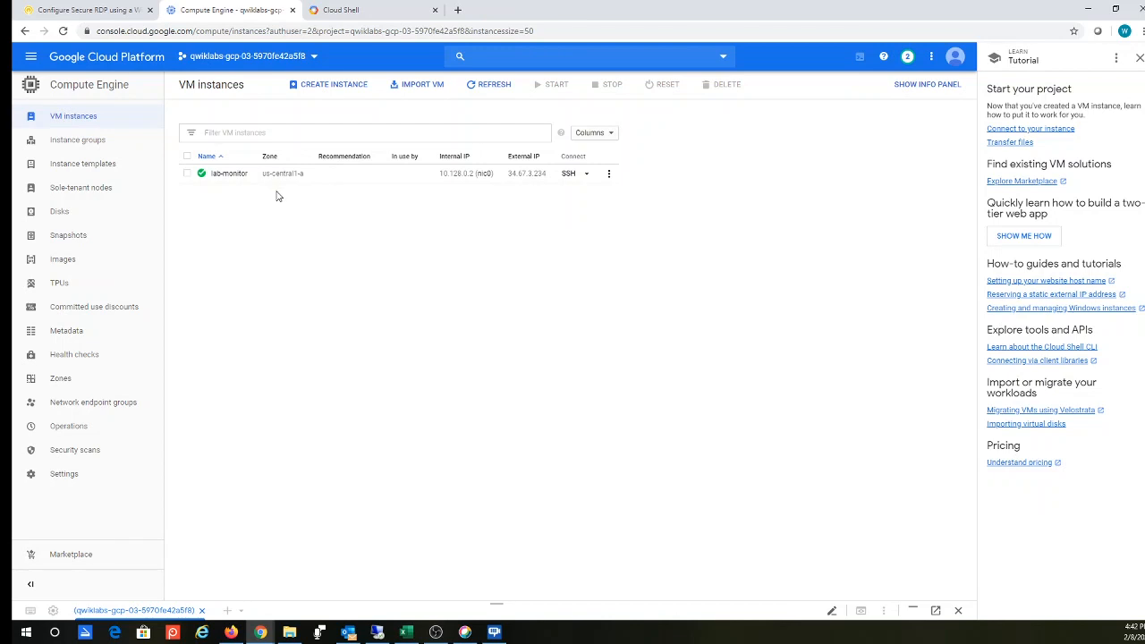
pyautogui.click(320, 88)
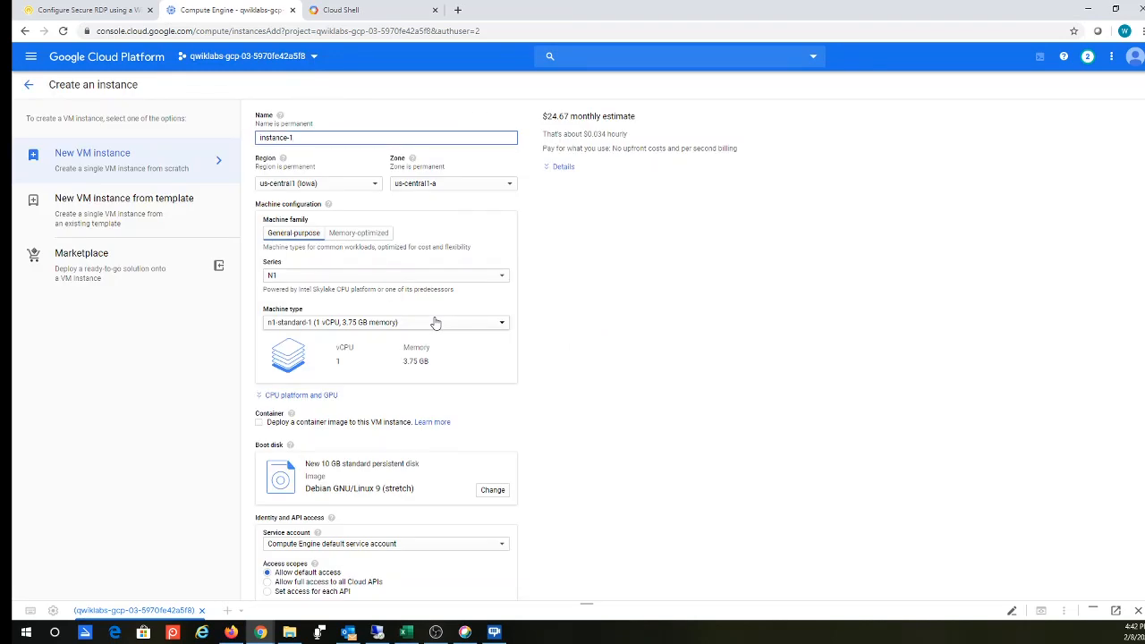
# - Name the instance vm-bastionhost and set its machine type to n1-standard-2 (2 vCPU, 7.5 GB memory)
pyautogui.moveTo(294, 136); pyautogui.dragTo(259, 137)
pyautogui.rightClick(262, 137)
pyautogui.click(306, 195)
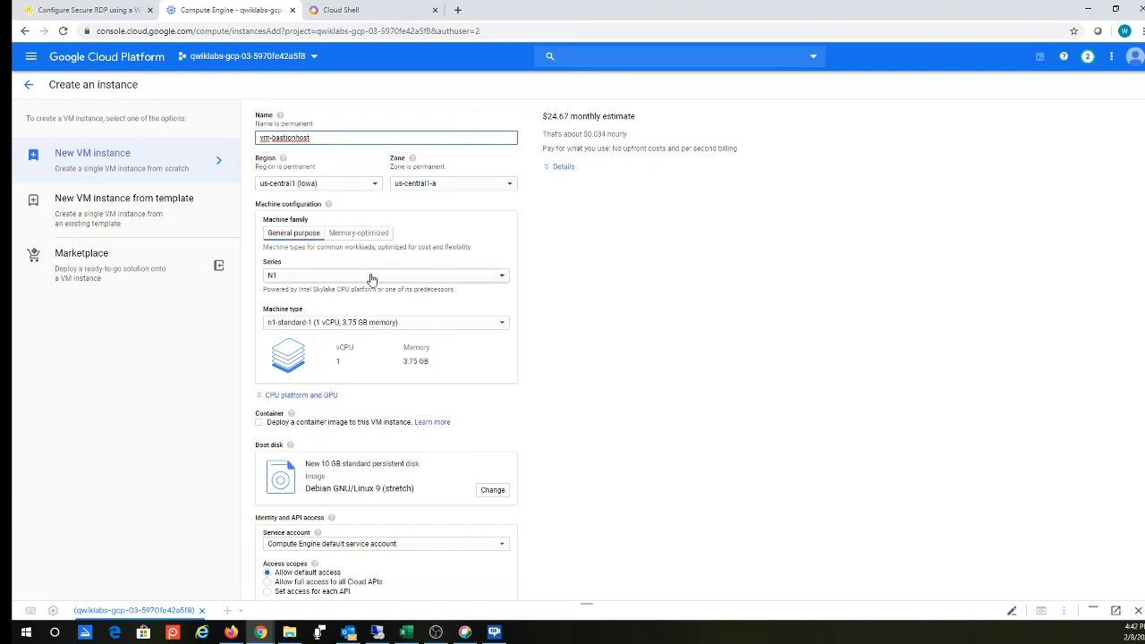
pyautogui.click(358, 326)
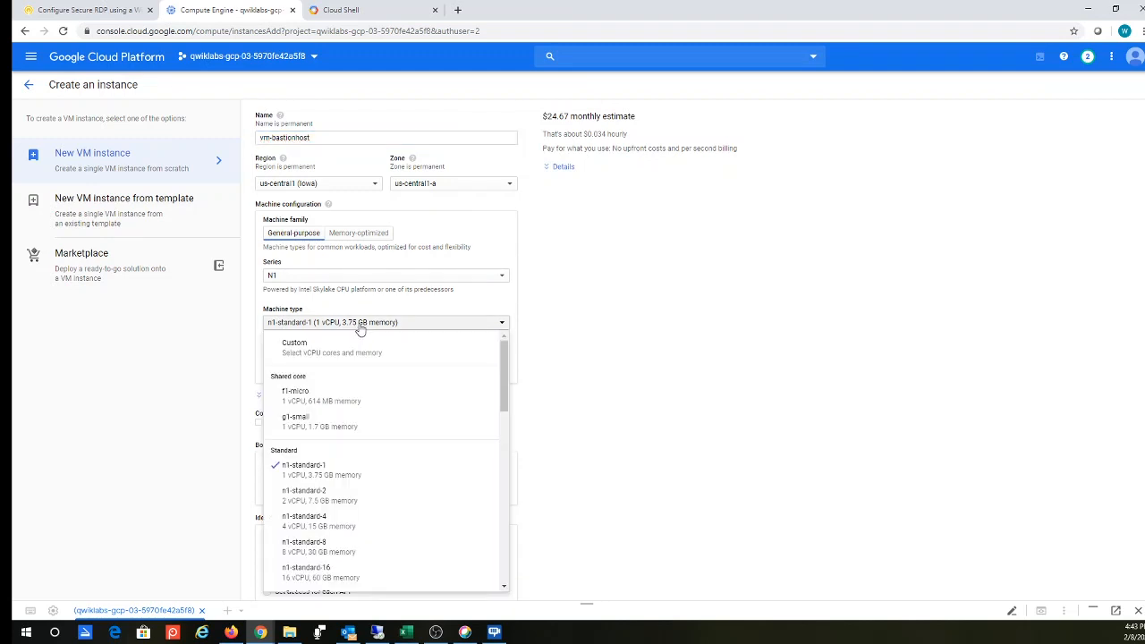
pyautogui.click(355, 498)
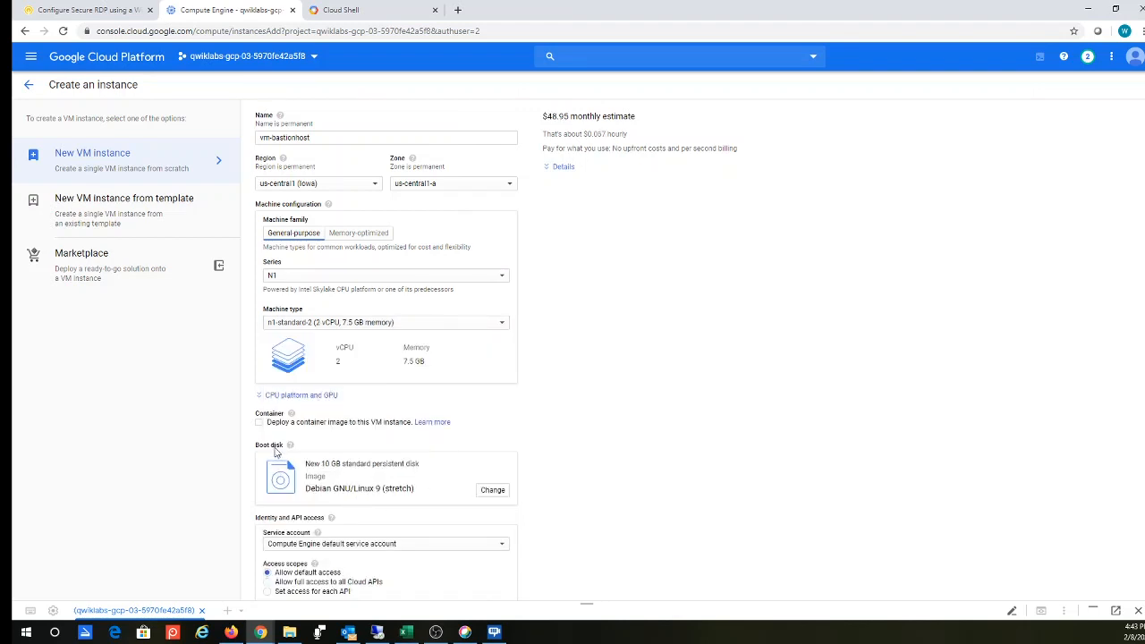
# - Change the boot disk to the Windows Server 2016 Datacenter image with Desktop Experience and a size of 150 GB
pyautogui.click(489, 494)
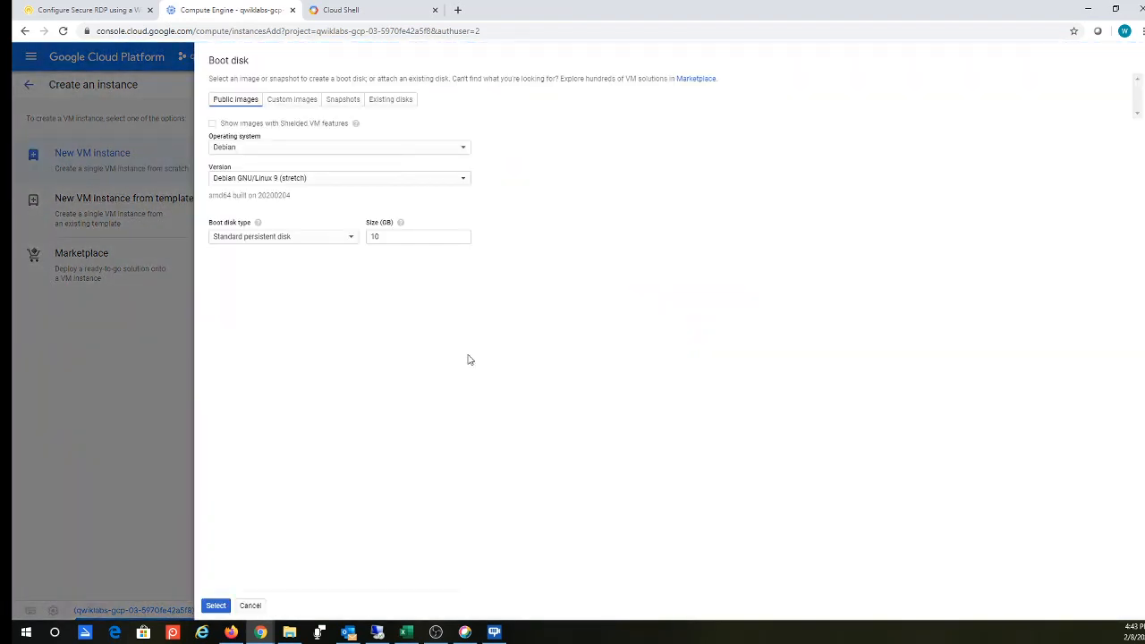
pyautogui.click(286, 149)
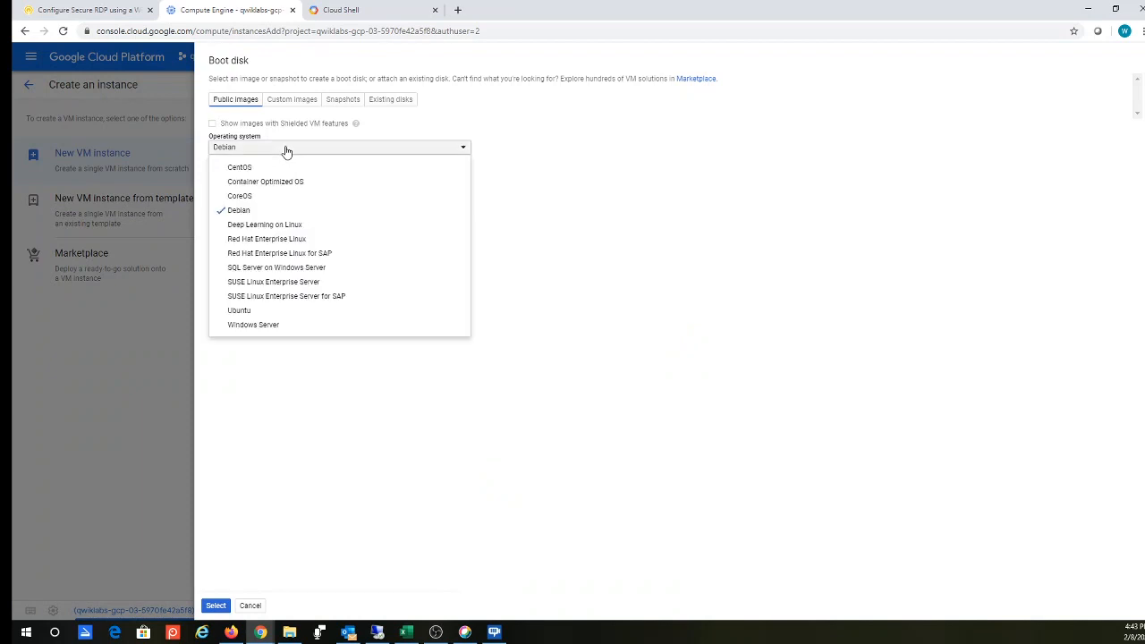
pyautogui.click(291, 326)
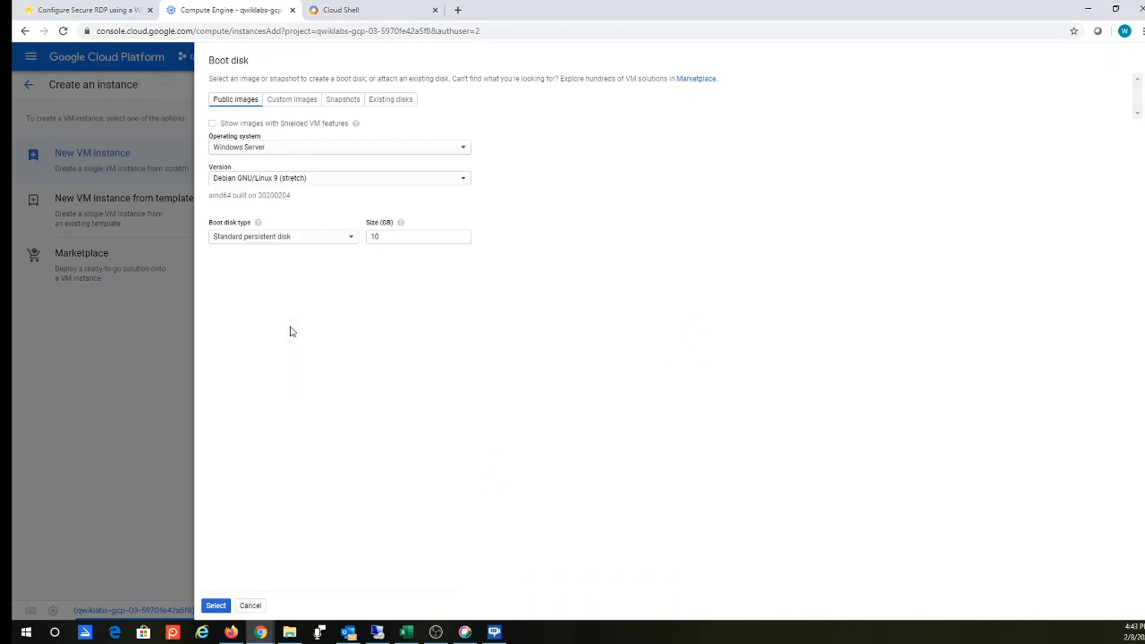
pyautogui.click(425, 180)
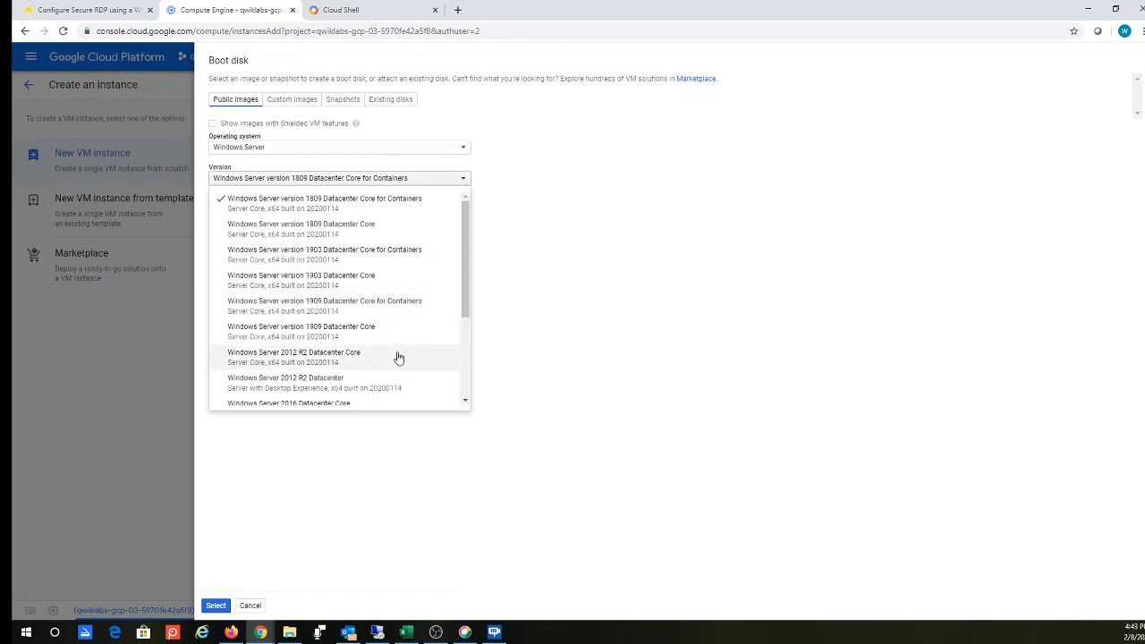
pyautogui.scroll(-2, 398, 357)
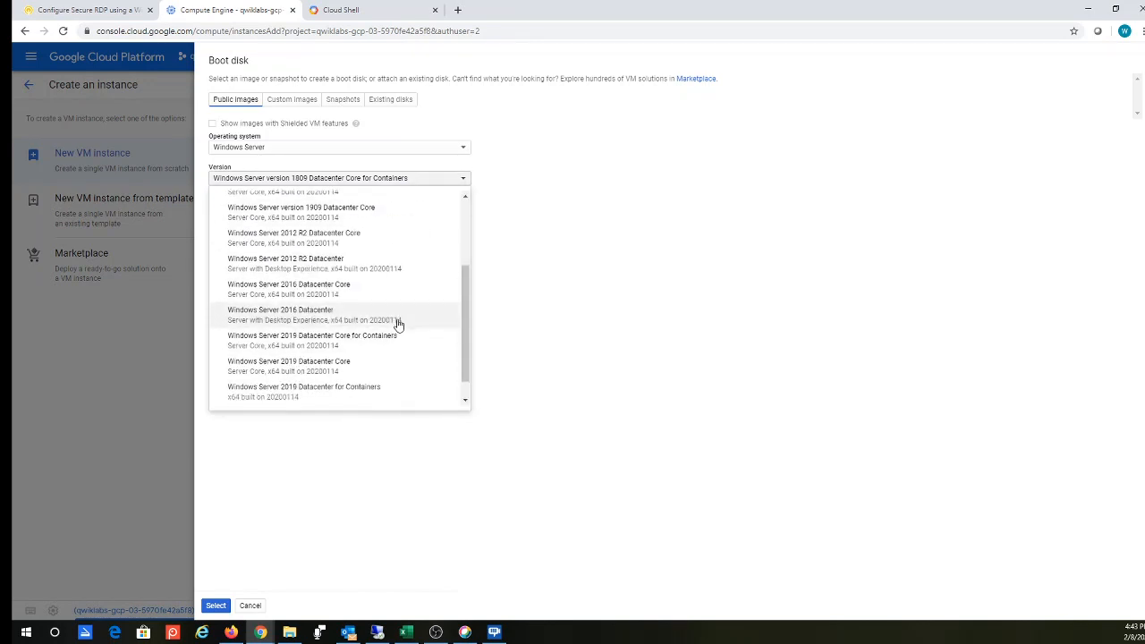
pyautogui.click(400, 323)
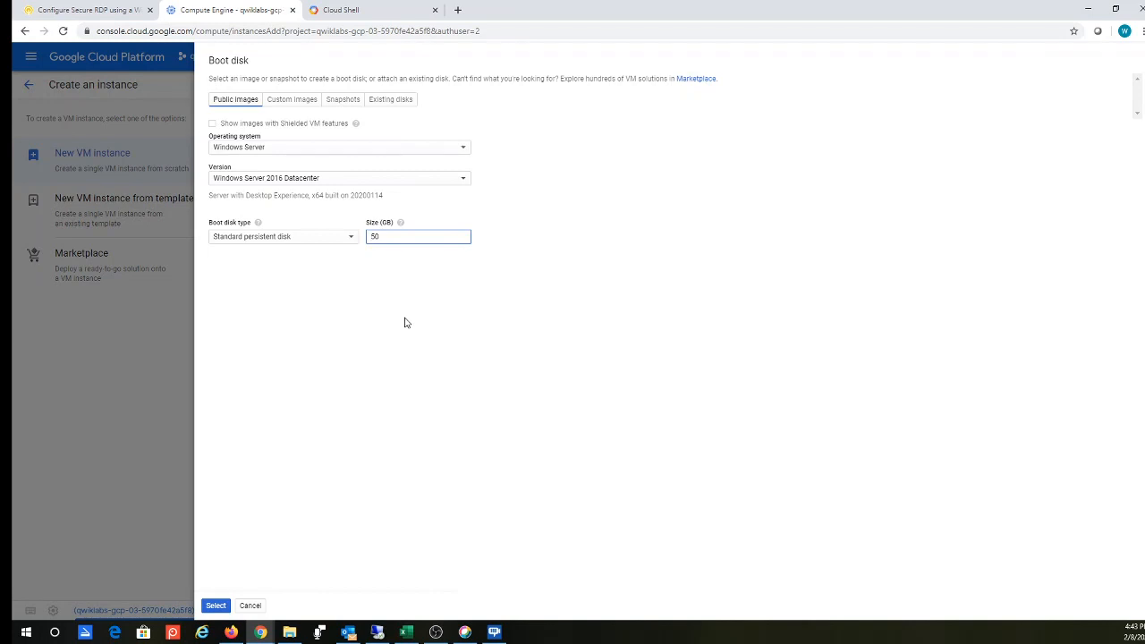
pyautogui.write('1')
pyautogui.click(219, 606)
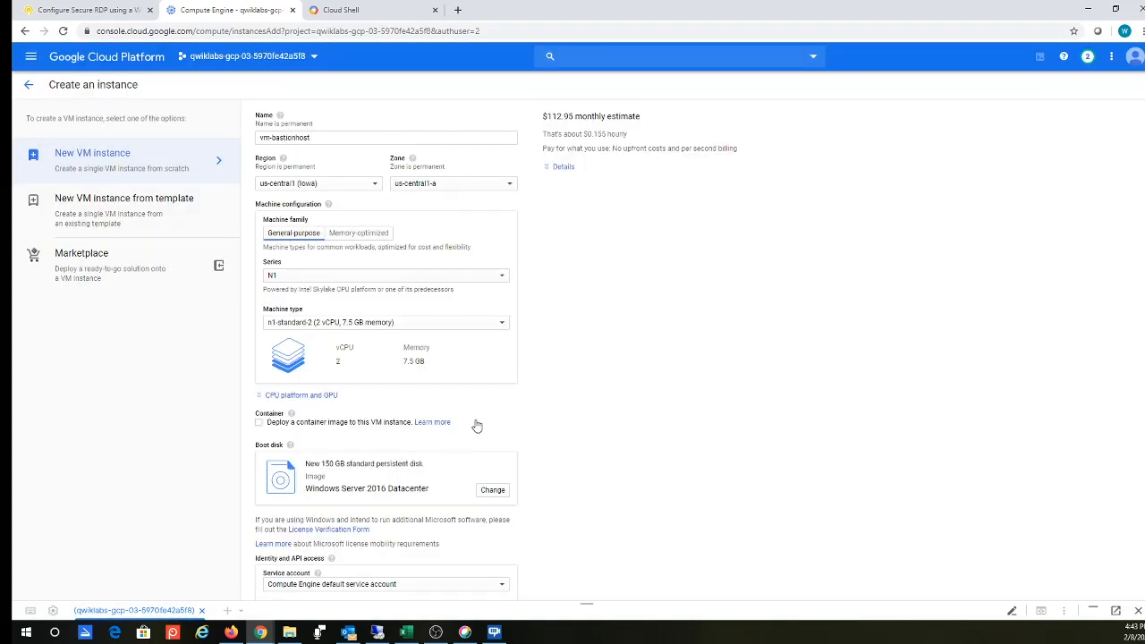
# - Expand the instance's advanced networking options and add the network tag rdp
pyautogui.scroll(-1, 476, 422)
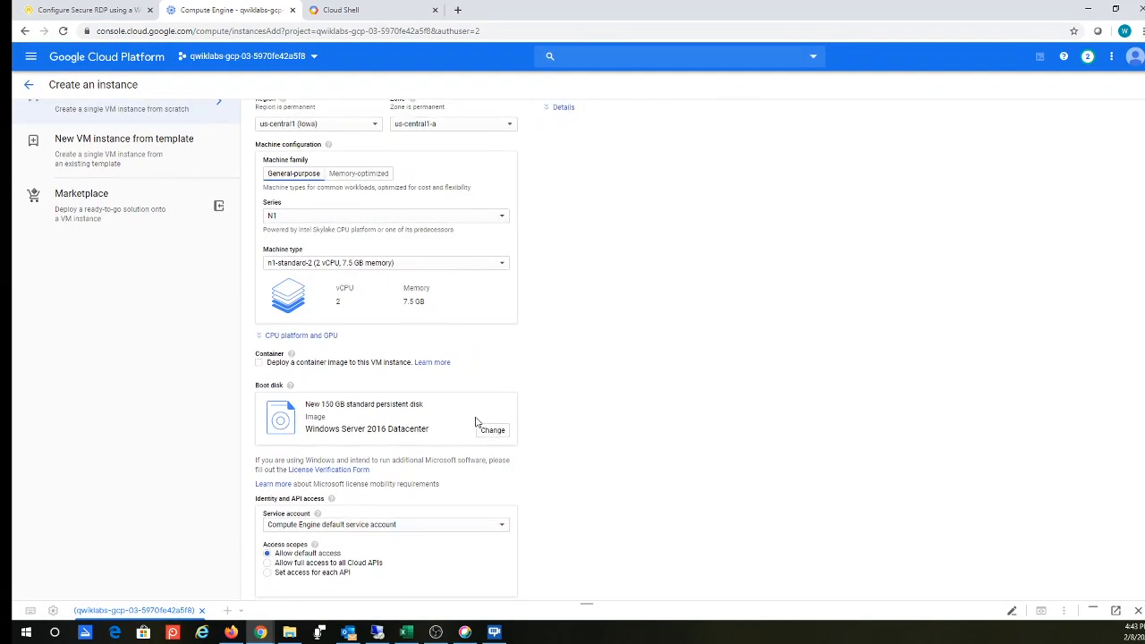
pyautogui.scroll(-1, 476, 422)
pyautogui.scroll(-2, 476, 422)
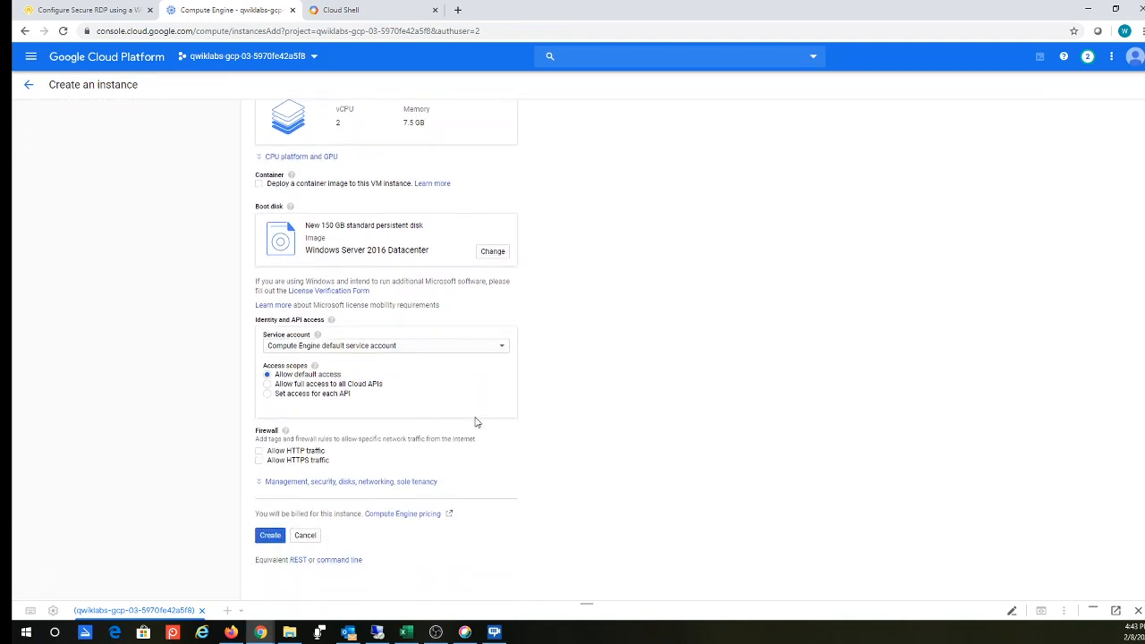
pyautogui.scroll(2, 476, 422)
pyautogui.scroll(-2, 476, 422)
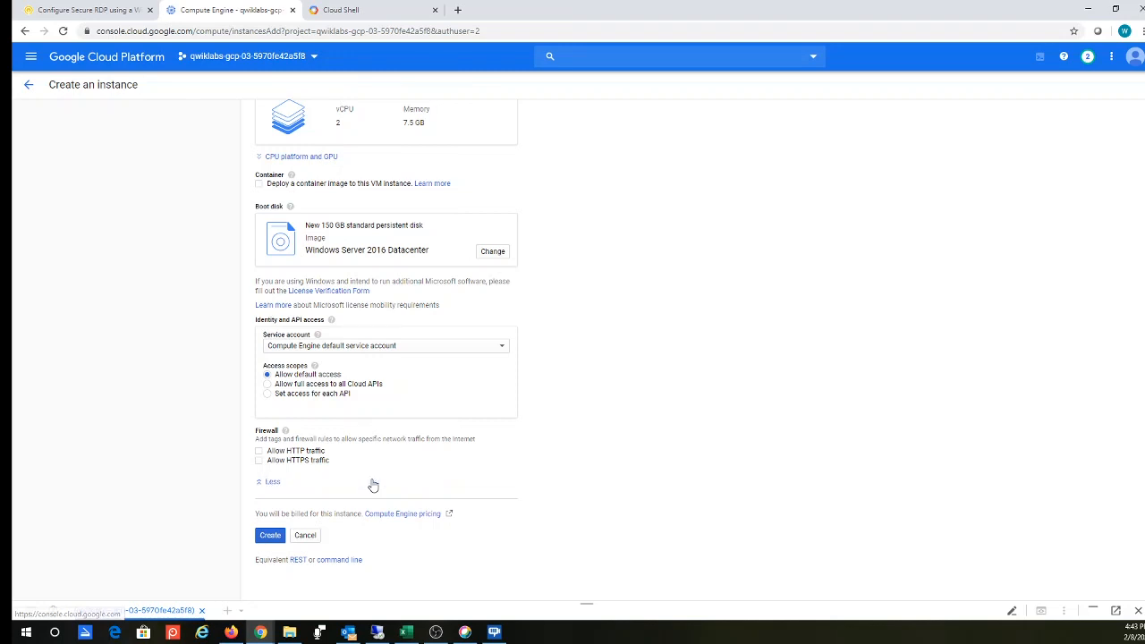
pyautogui.click(373, 484)
pyautogui.scroll(-2, 373, 479)
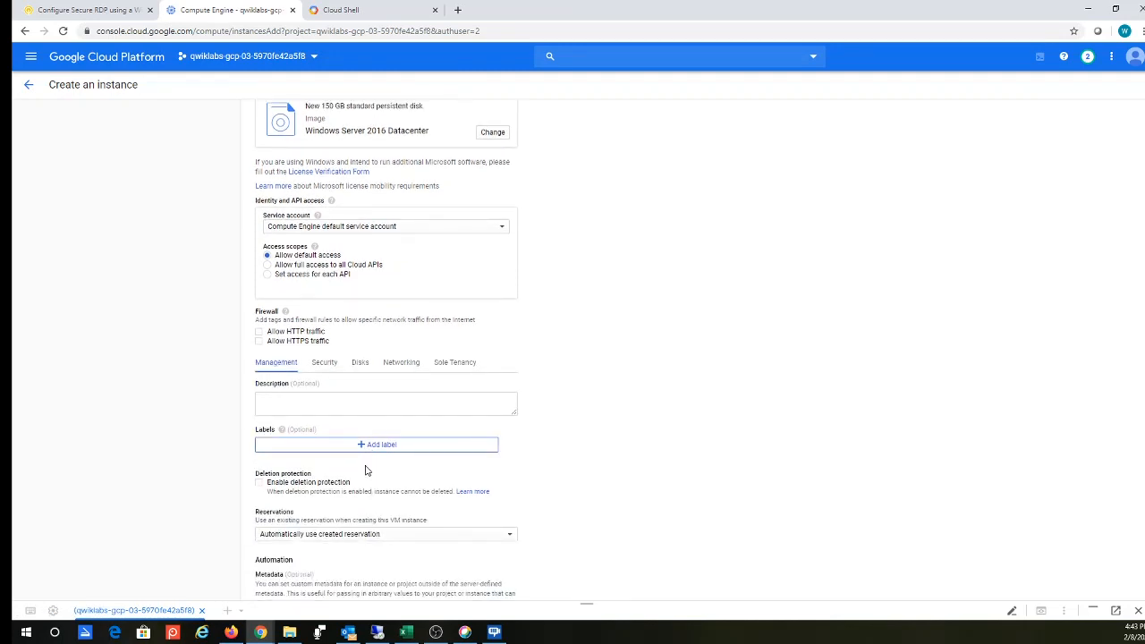
pyautogui.click(402, 363)
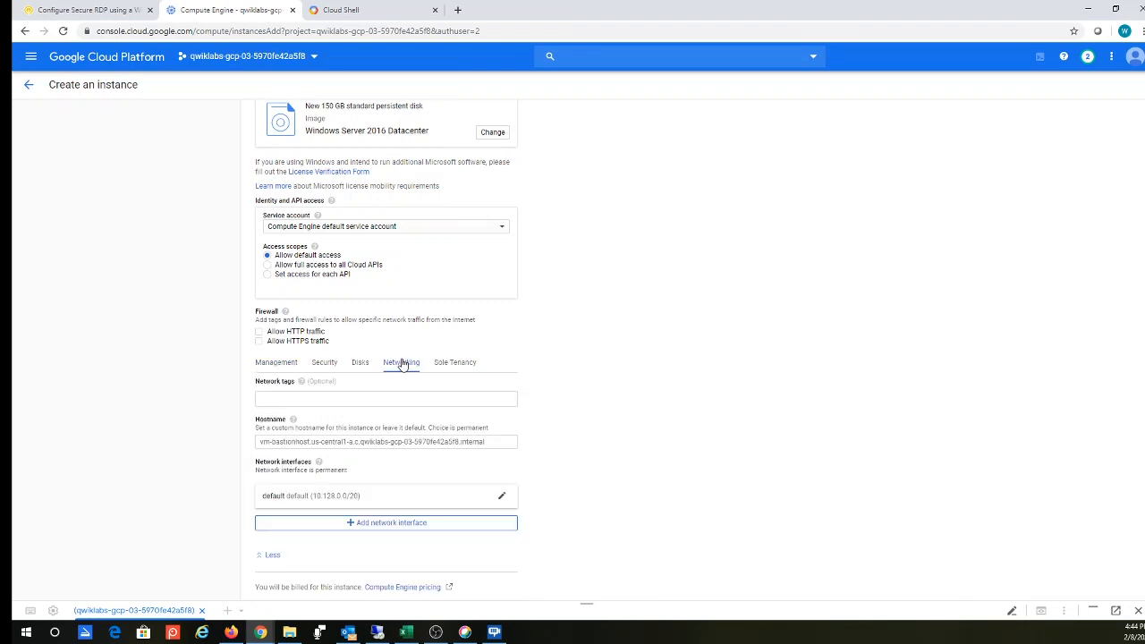
pyautogui.click(356, 396)
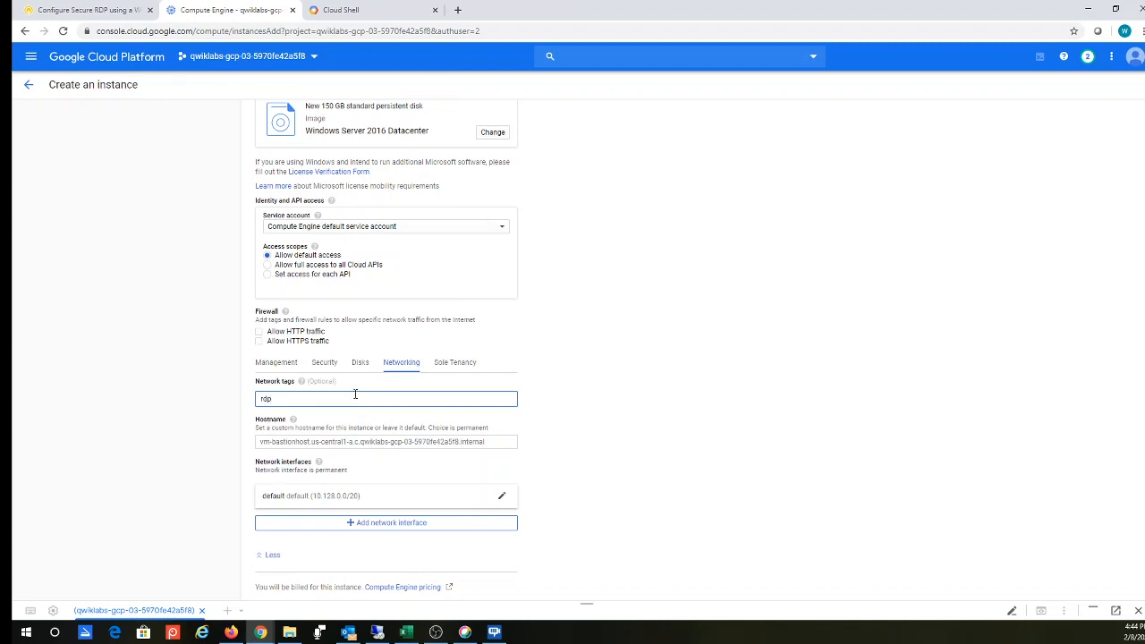
# - Connect the instance's first network interface to the securenetwork network and save the interface settings
pyautogui.click(375, 502)
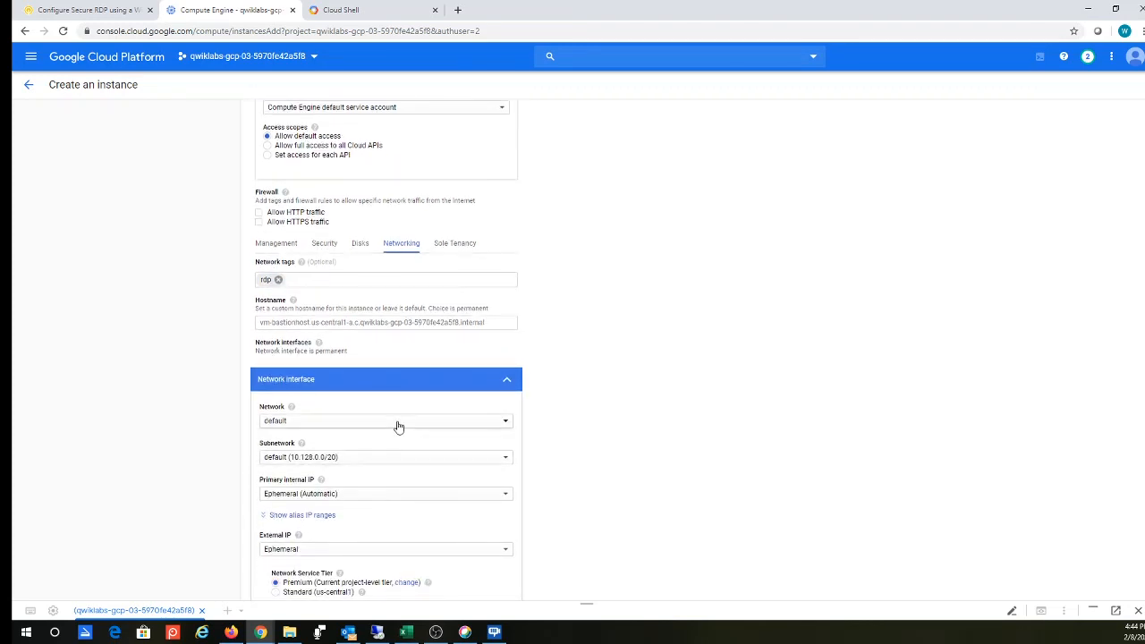
pyautogui.click(399, 427)
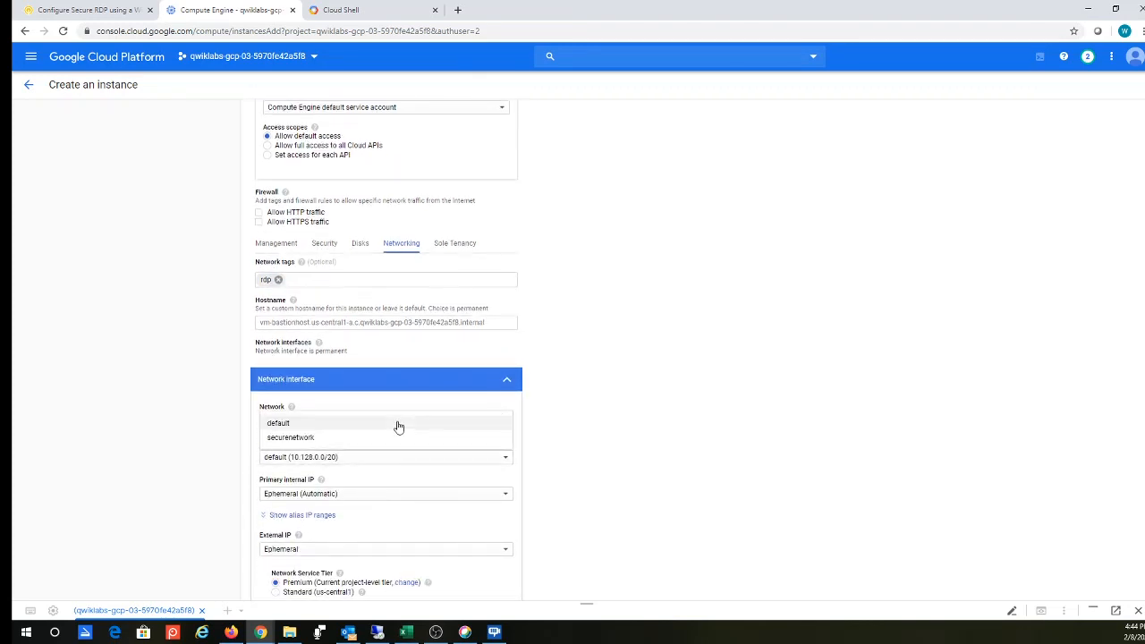
pyautogui.click(328, 439)
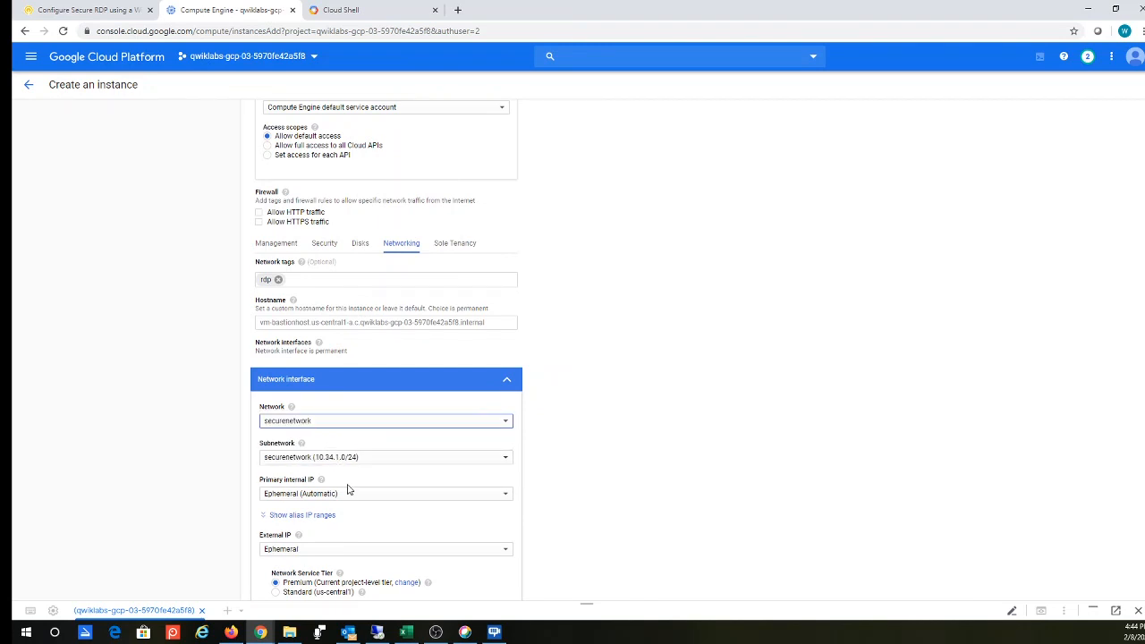
pyautogui.scroll(-1, 352, 447)
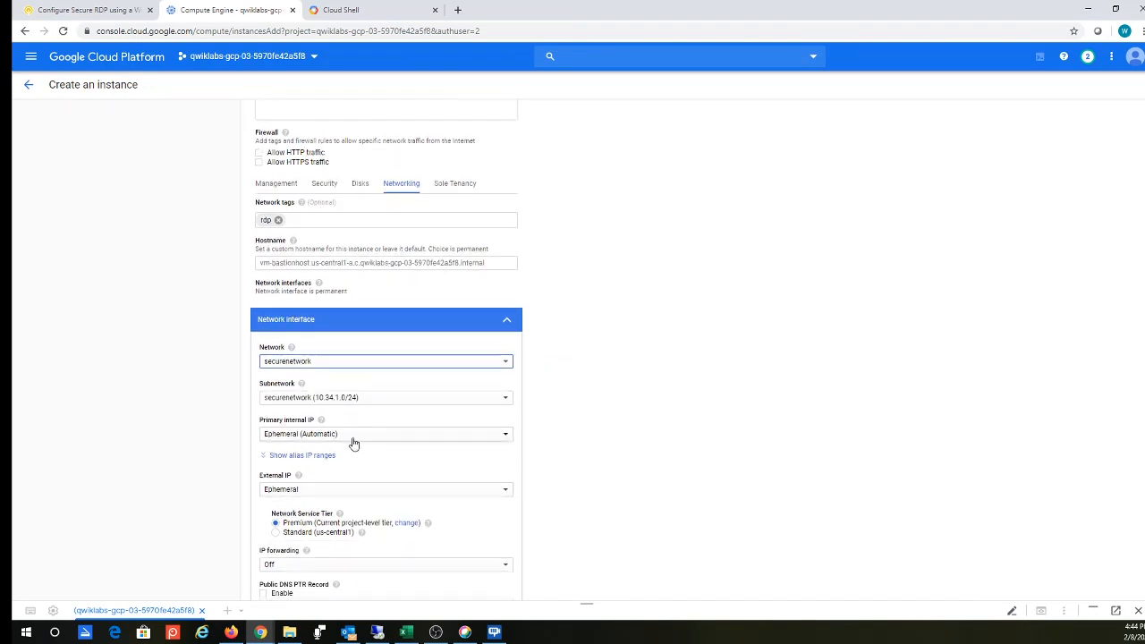
pyautogui.scroll(-1, 353, 442)
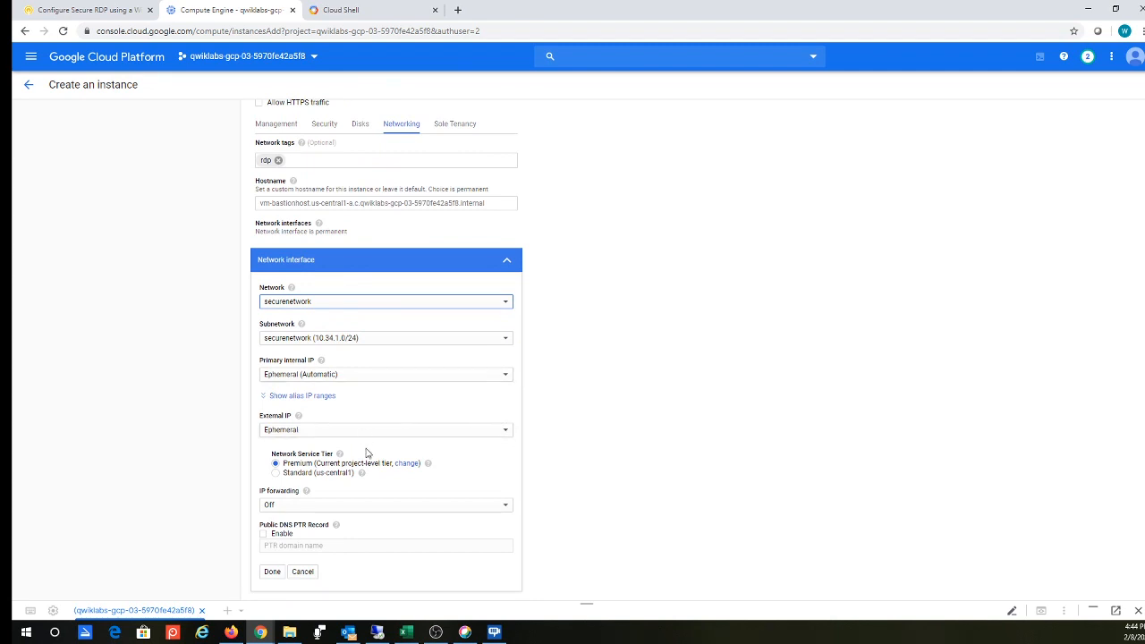
pyautogui.scroll(-2, 365, 459)
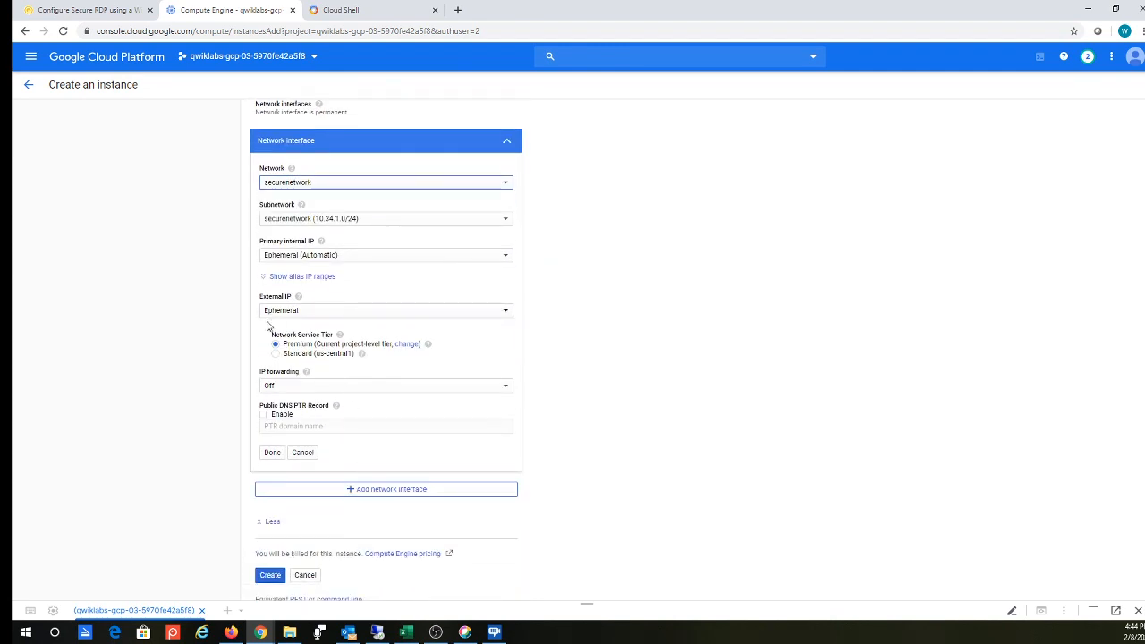
pyautogui.click(273, 453)
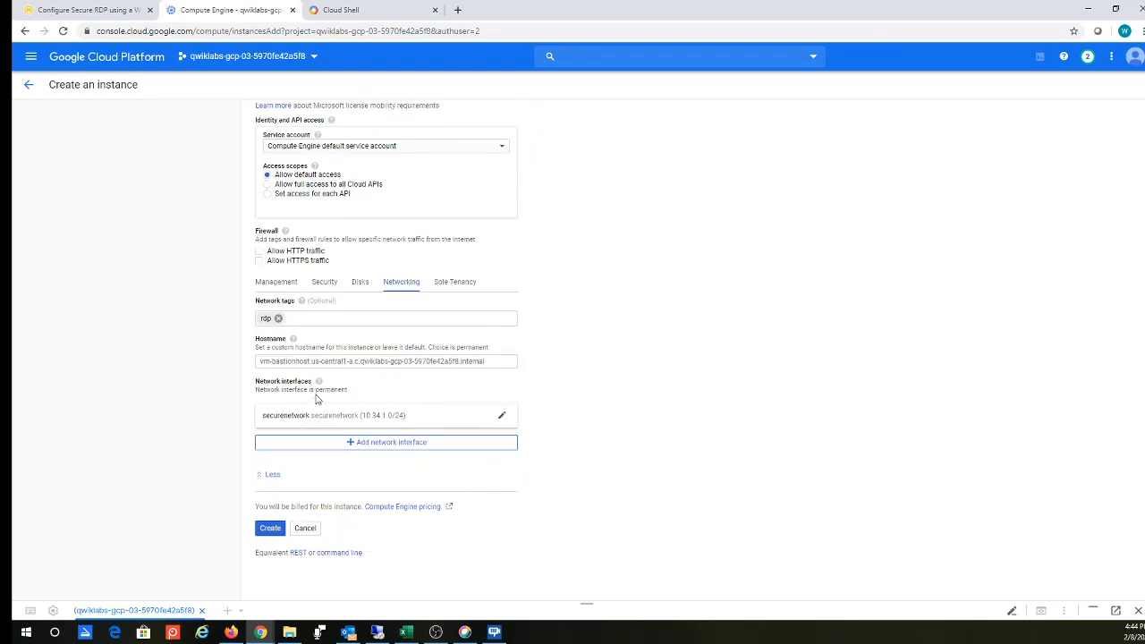
# - Add a second network interface on the default network with its external IP set to None, and save it
pyautogui.click(371, 446)
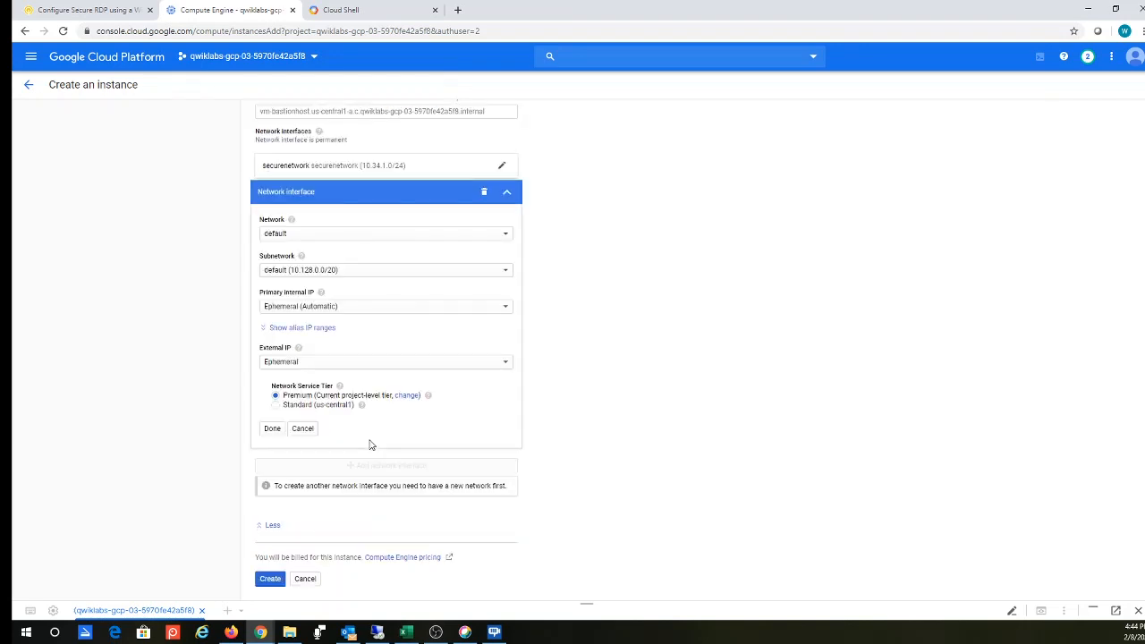
pyautogui.click(390, 238)
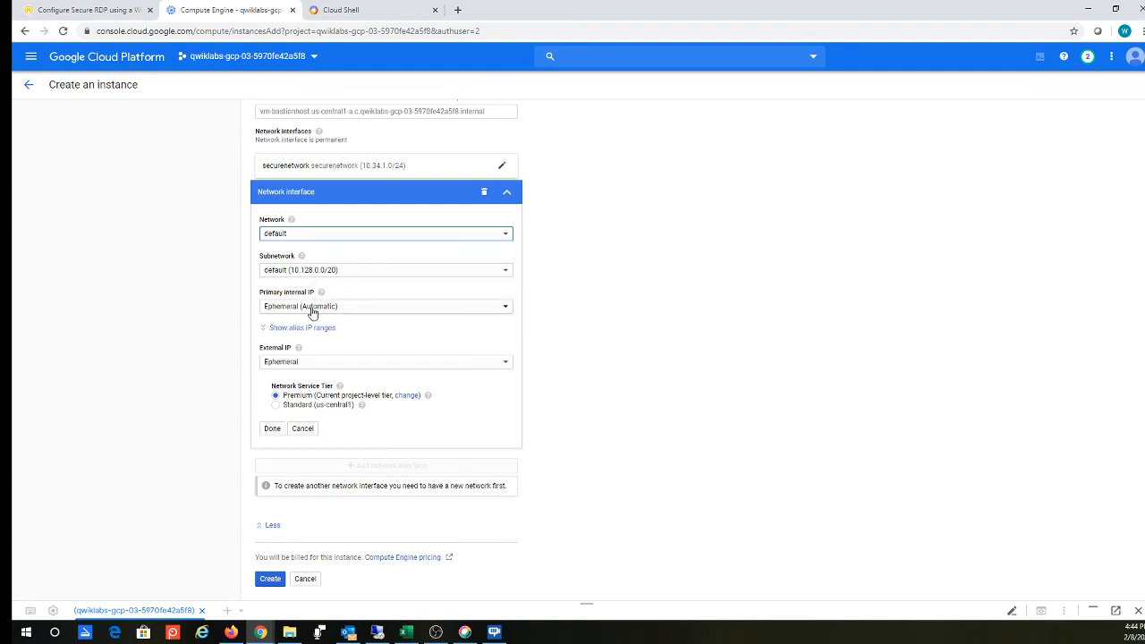
pyautogui.click(322, 364)
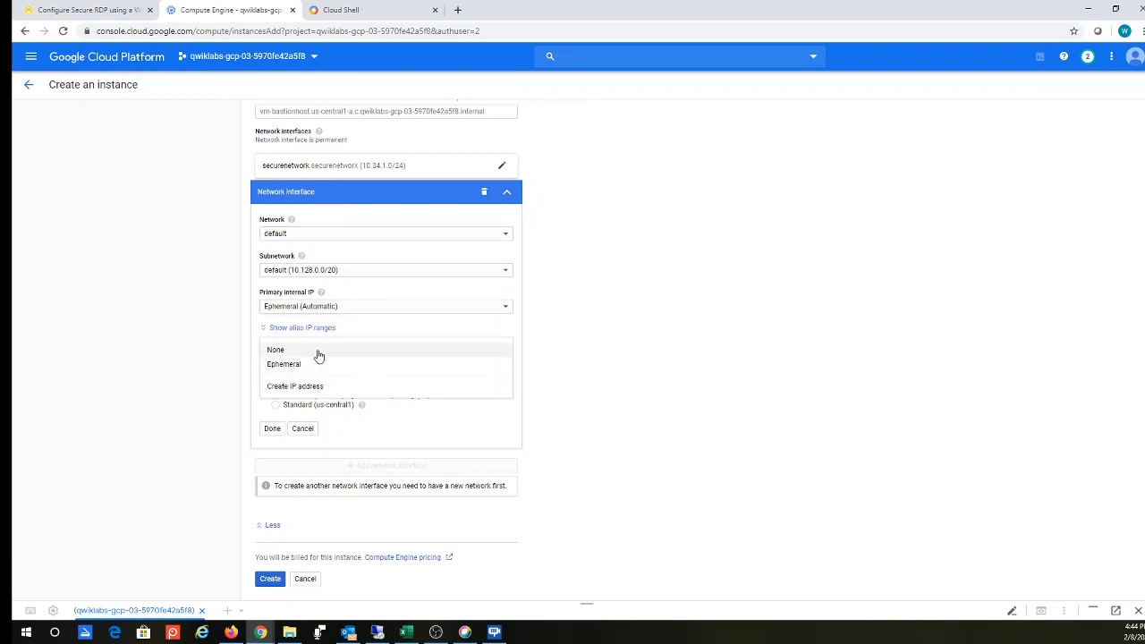
pyautogui.click(320, 354)
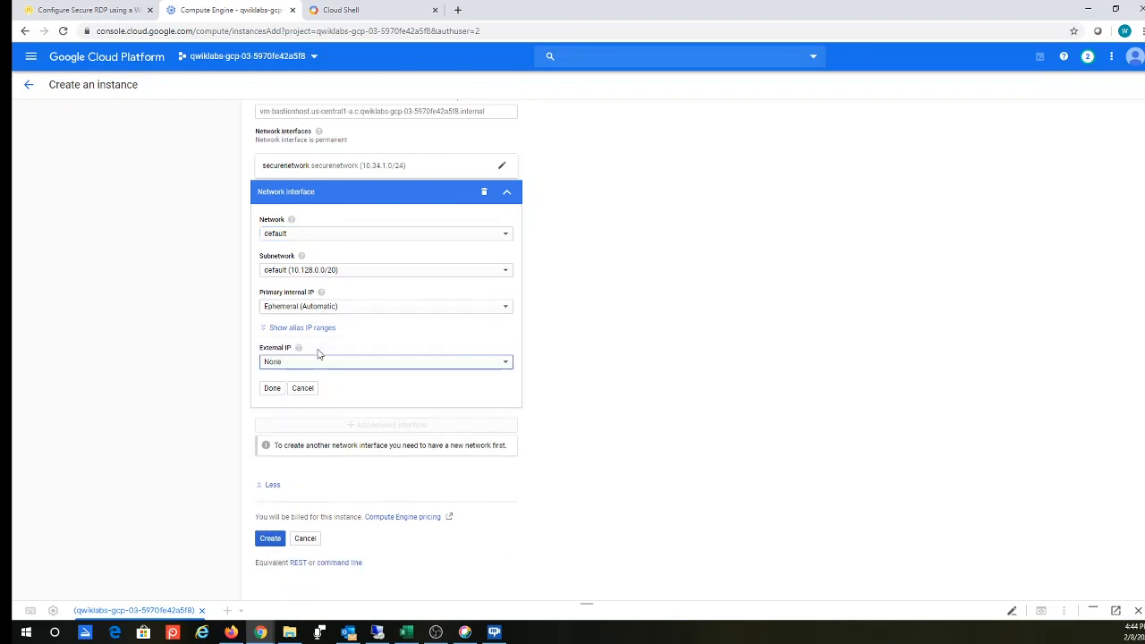
pyautogui.click(273, 390)
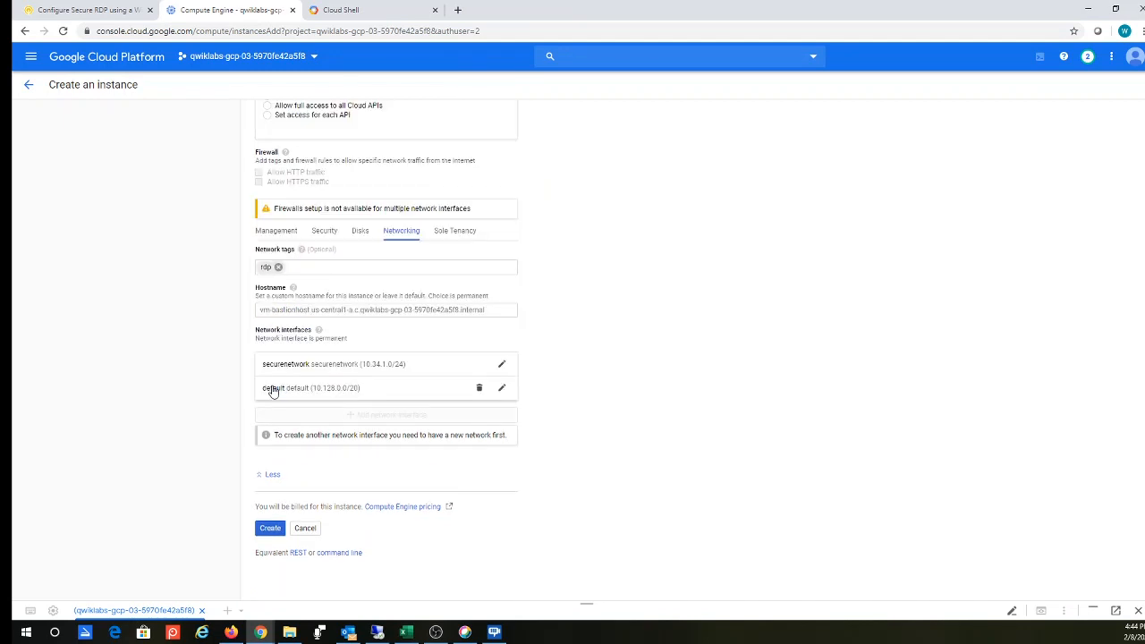
# - Create the vm-bastionhost instance with the configured settings
pyautogui.click(271, 530)
pyautogui.moveTo(274, 212); pyautogui.dragTo(448, 228)
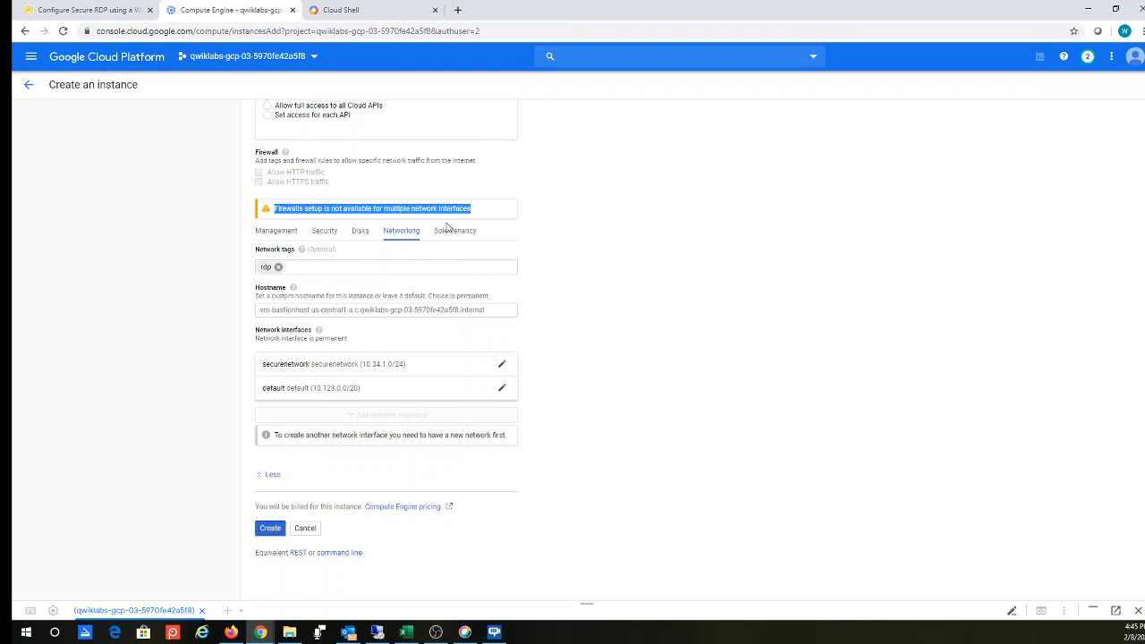
pyautogui.click(271, 529)
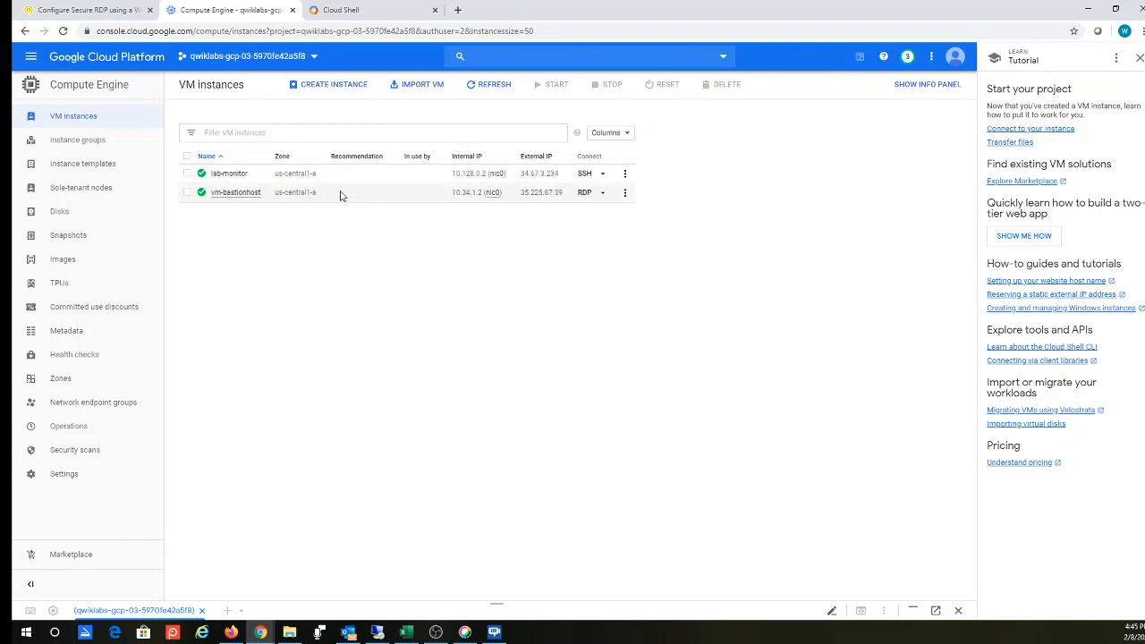
# - Switch to the Qwiklabs lab page, run the progress check for the vm-bastionhost instance and dismiss its result
pyautogui.click(89, 11)
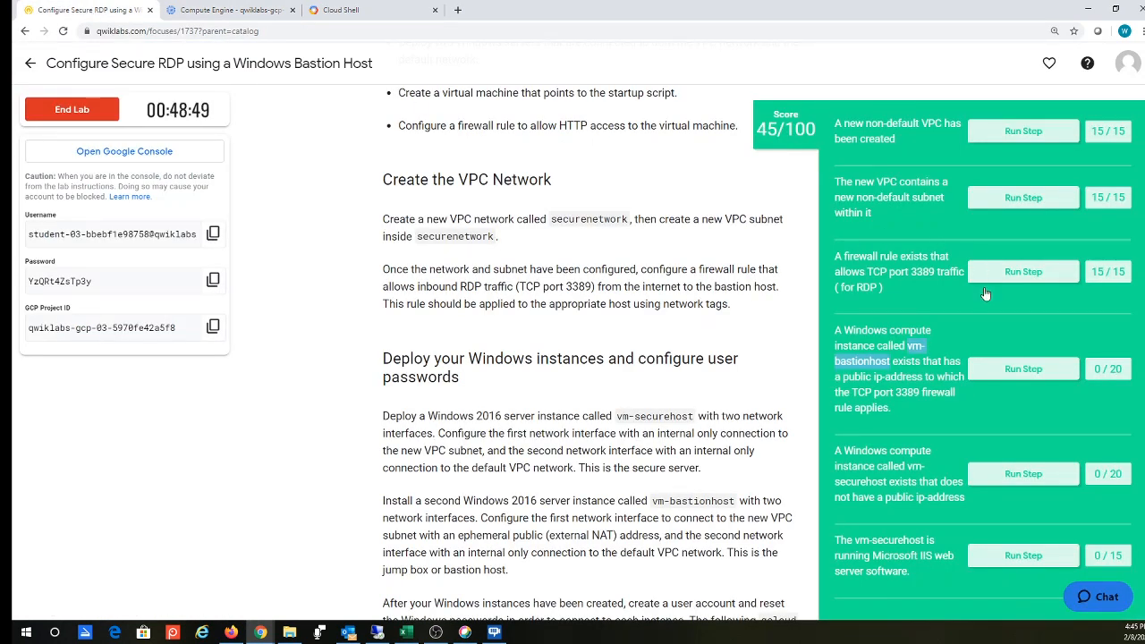
pyautogui.click(1012, 374)
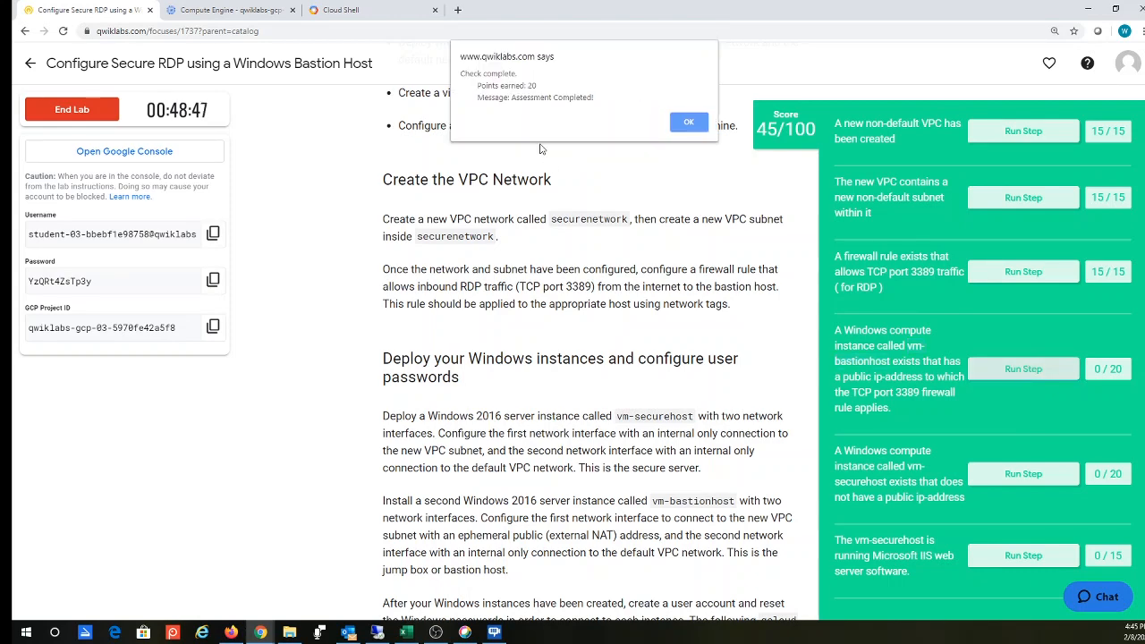
pyautogui.click(678, 125)
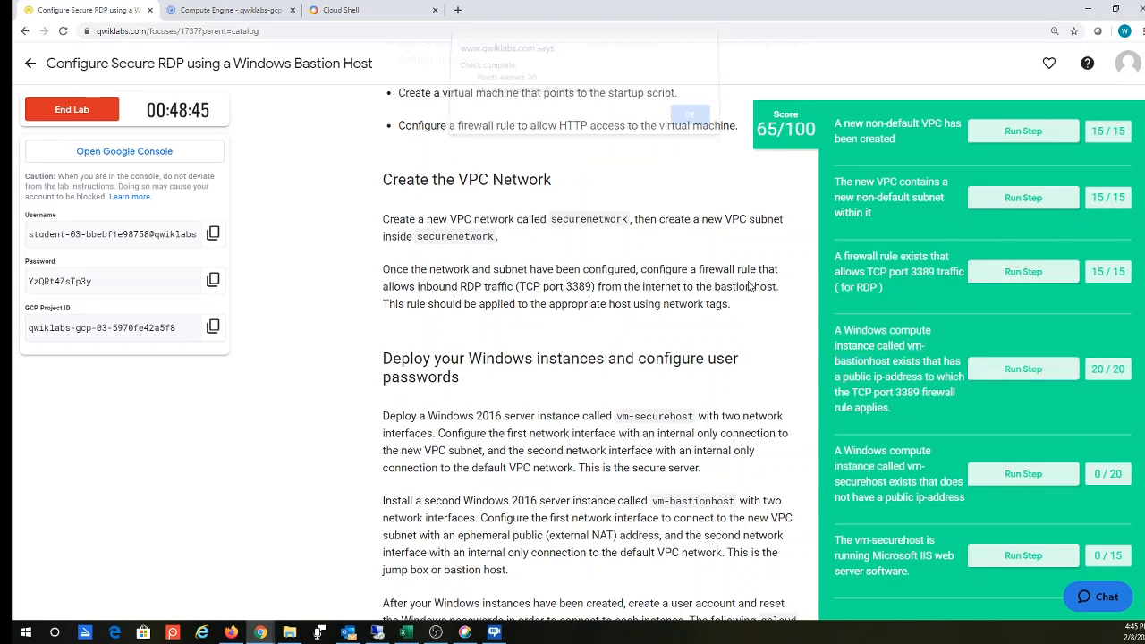
# - Review the lab's Windows instance instructions and copy the instance name vm-securehost from the scoring checklist
pyautogui.scroll(-2, 901, 445)
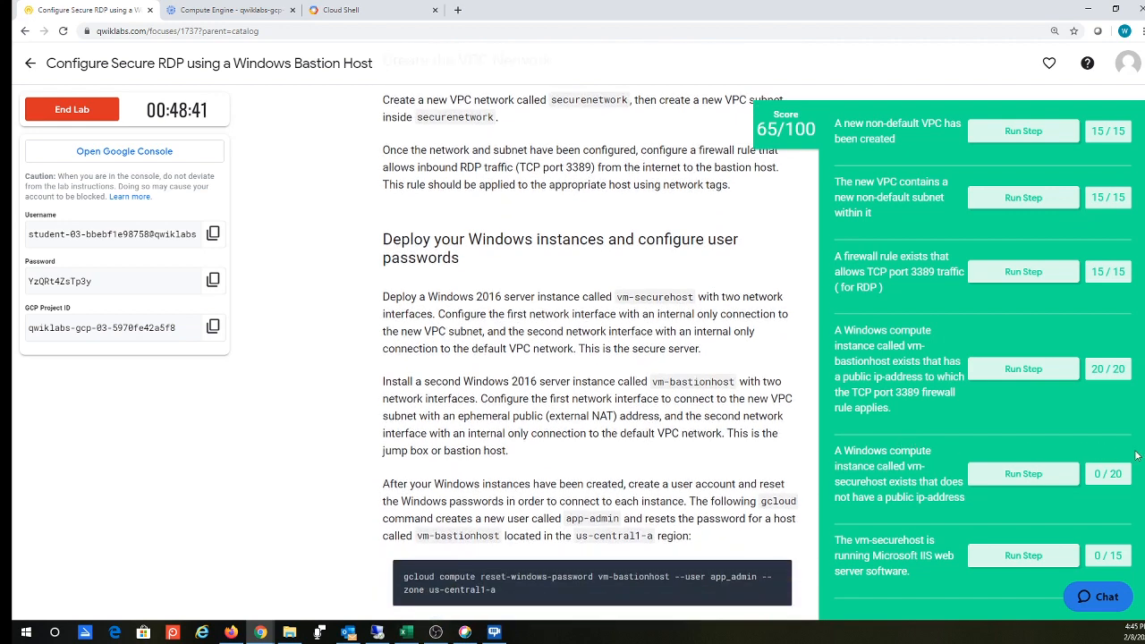
pyautogui.scroll(-3, 591, 351)
pyautogui.scroll(4, 591, 351)
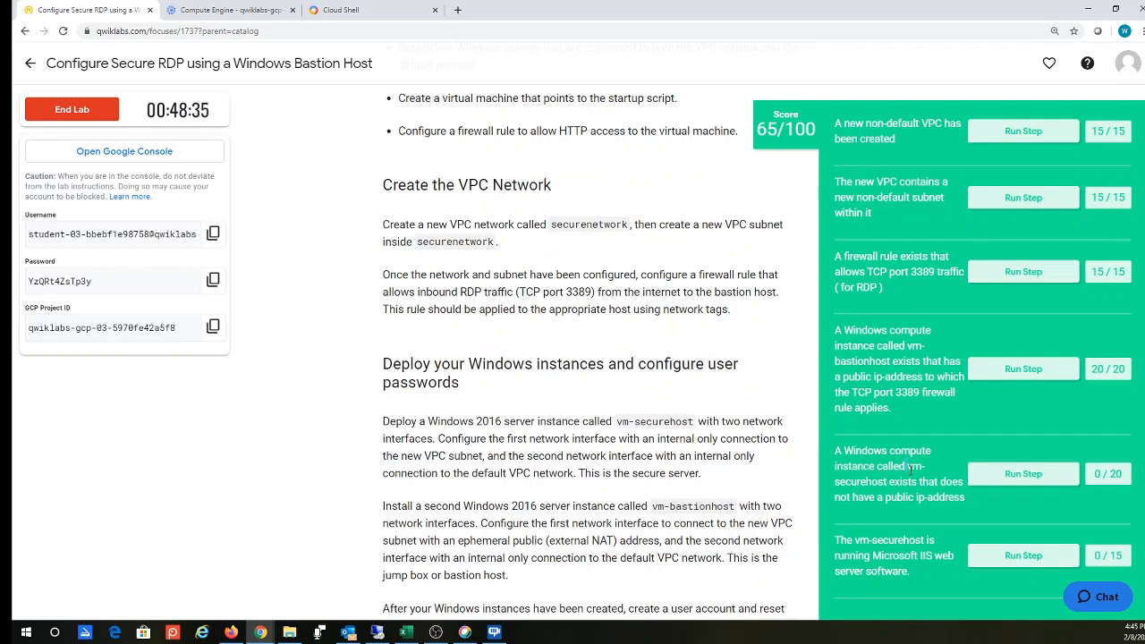
pyautogui.moveTo(907, 466); pyautogui.dragTo(890, 483)
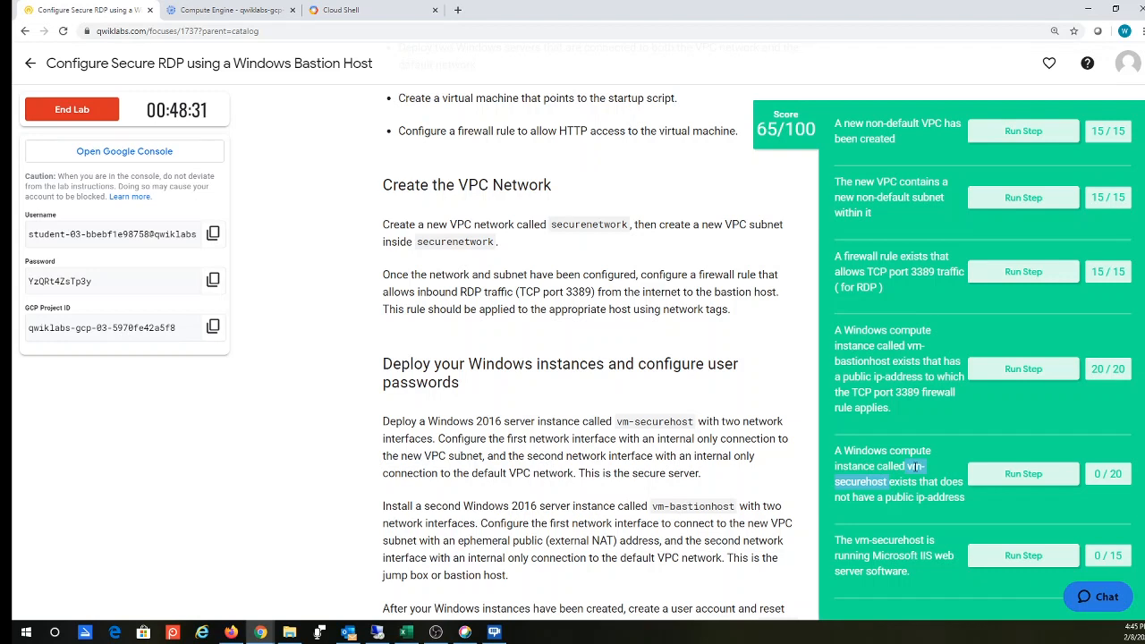
pyautogui.rightClick(912, 465)
pyautogui.click(930, 475)
# - Back in the Google Cloud console, start a new VM instance named vm-securehost with machine type n1-standard-2 (2 vCPU, 7.5 GB memory)
pyautogui.click(241, 10)
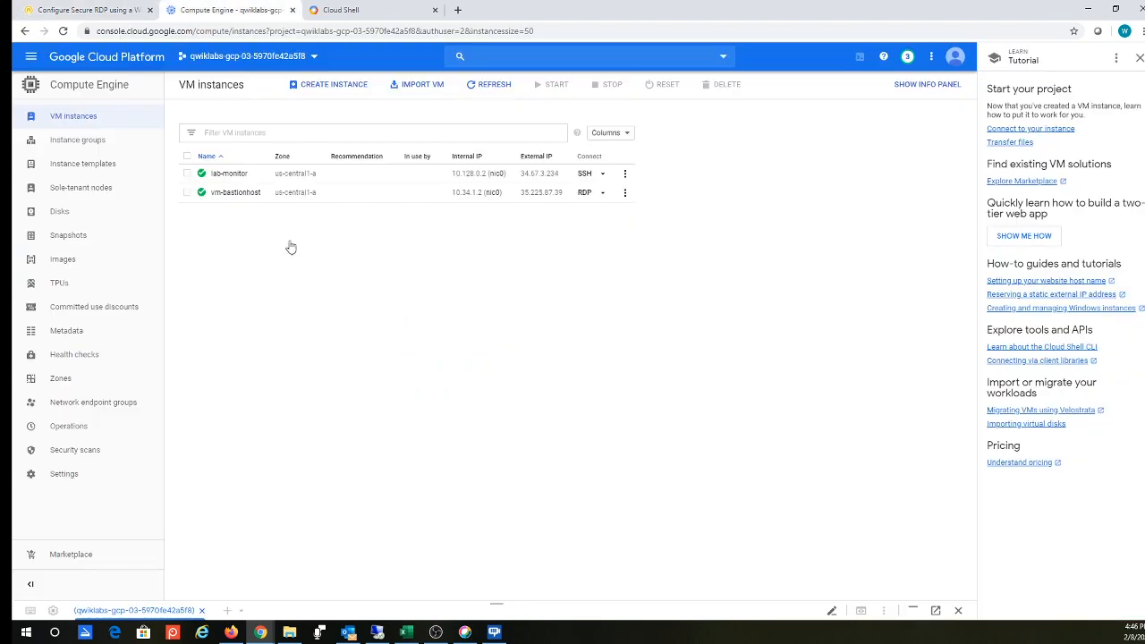
pyautogui.click(345, 87)
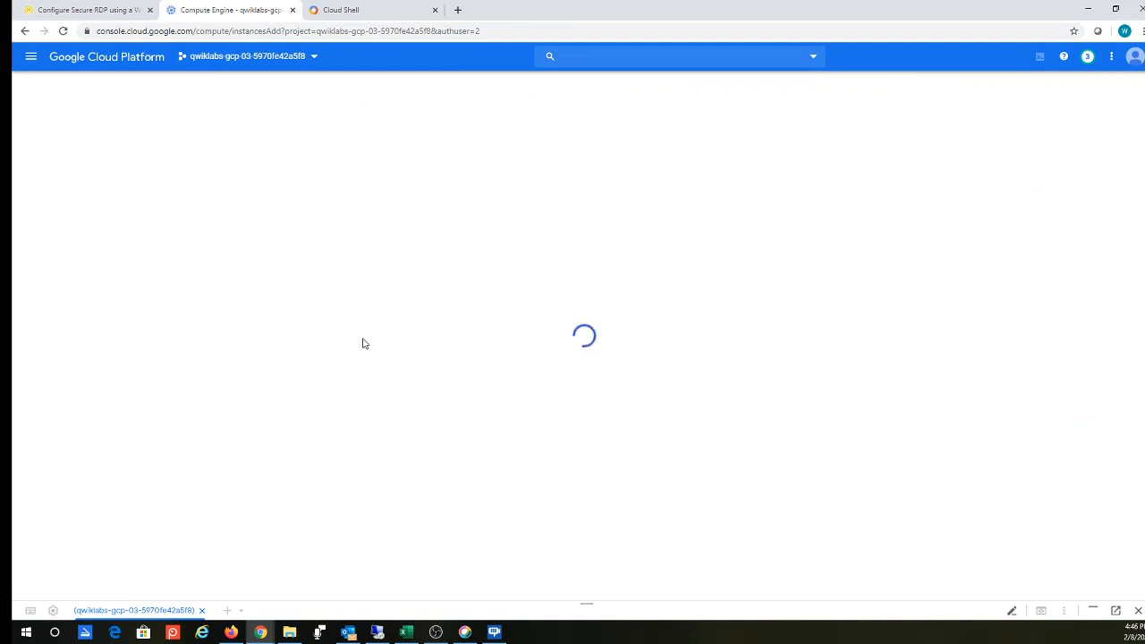
pyautogui.moveTo(307, 135); pyautogui.dragTo(255, 136)
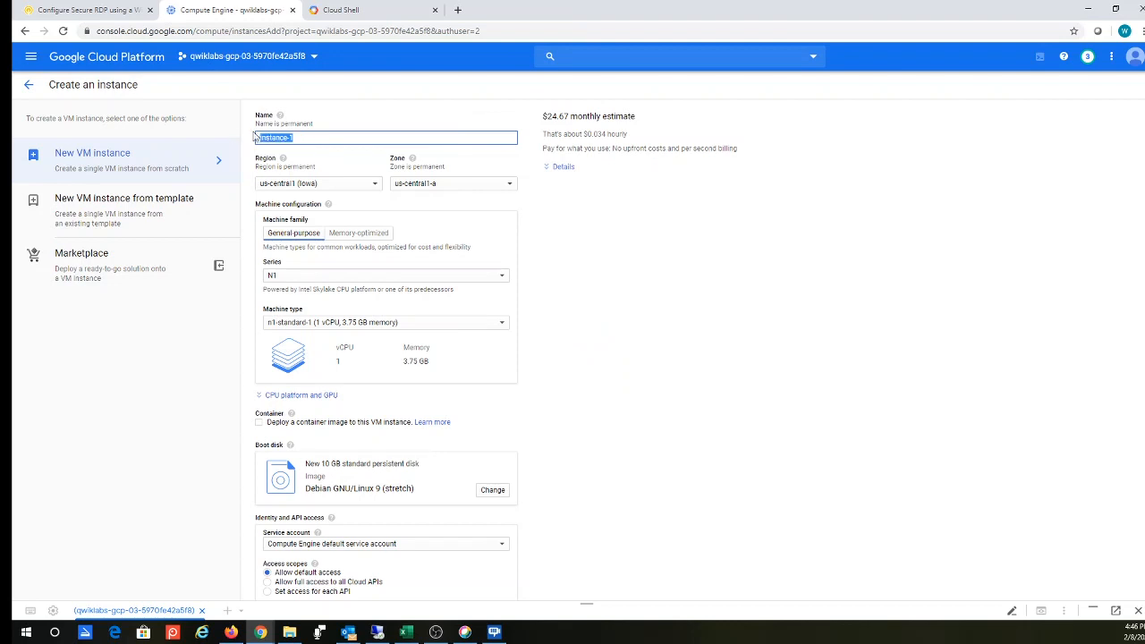
pyautogui.rightClick(270, 143)
pyautogui.click(288, 202)
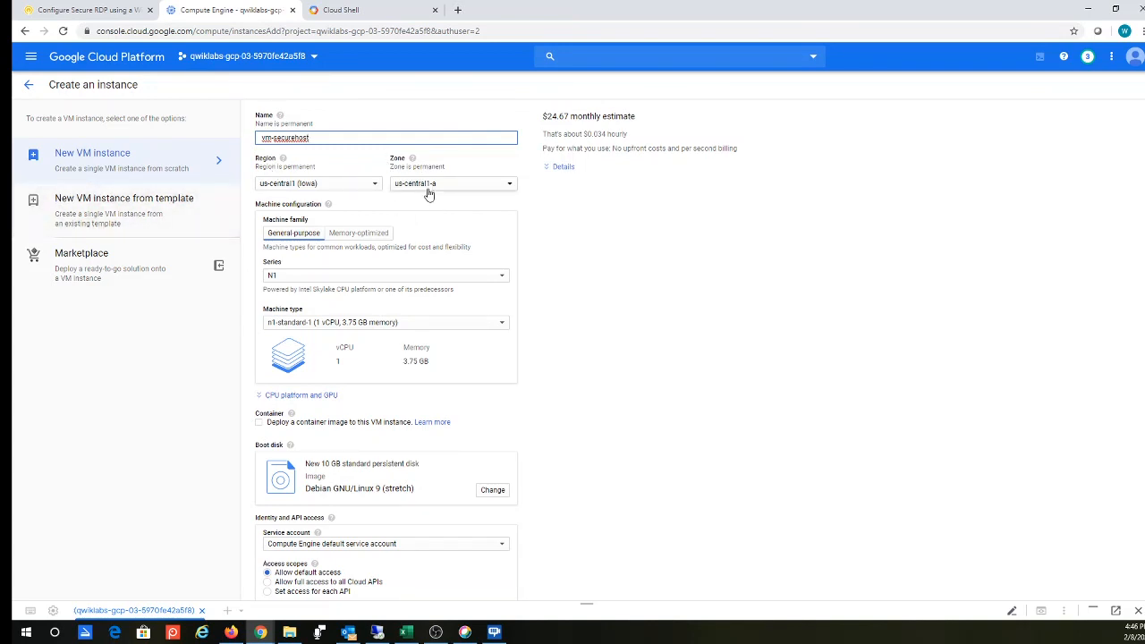
pyautogui.click(311, 324)
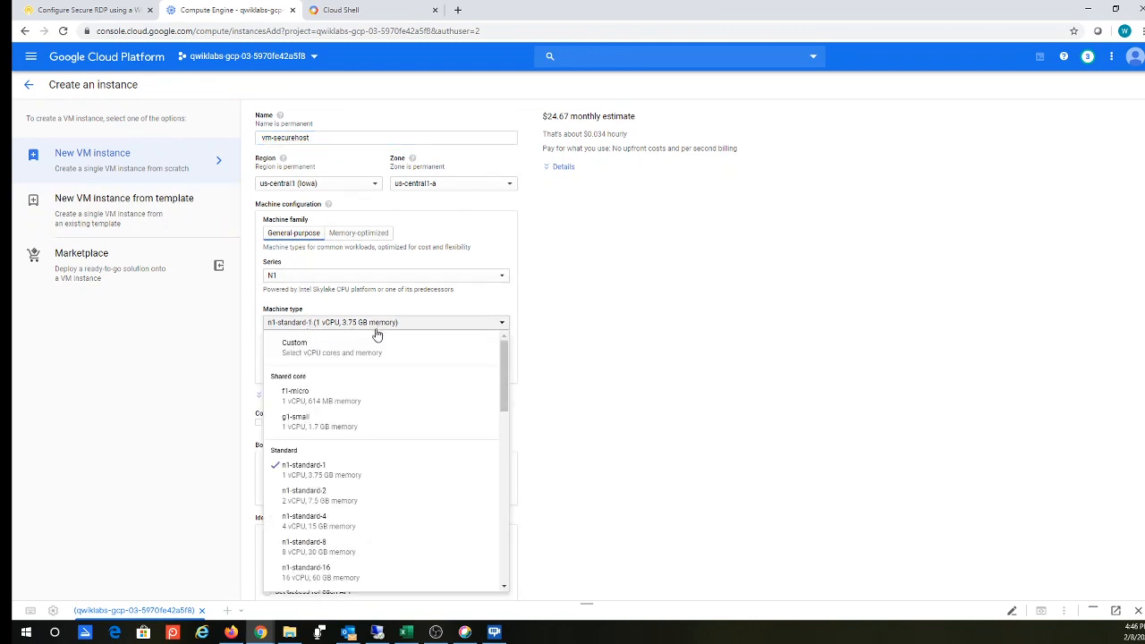
pyautogui.click(329, 504)
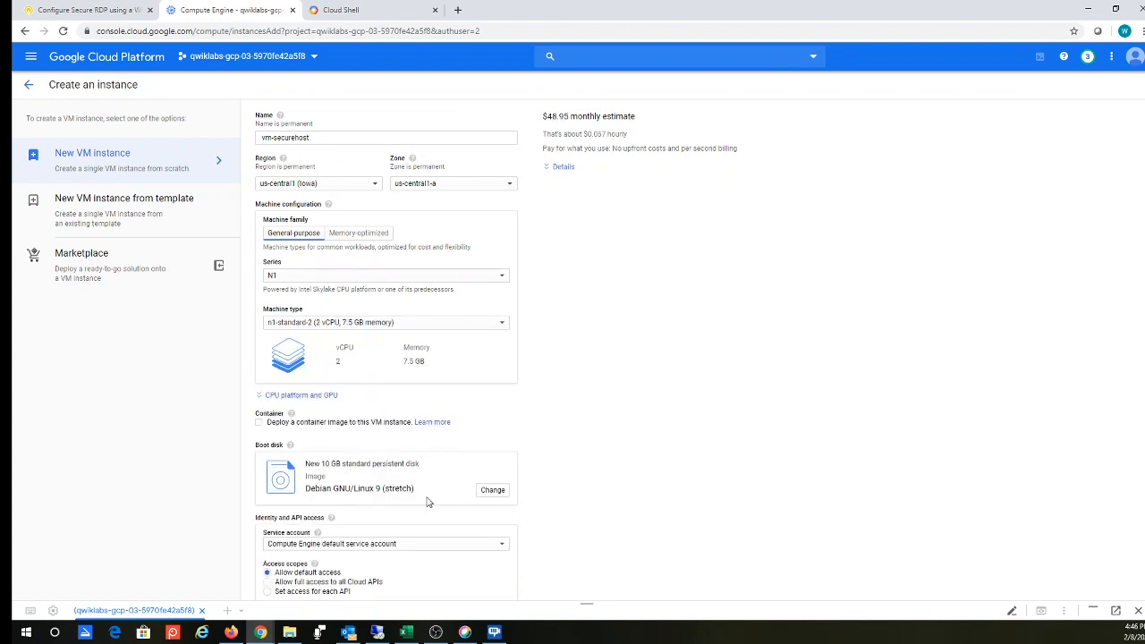
# - Change the vm-securehost boot disk to Windows Server 2016 Datacenter with Desktop Experience and a size of 150 GB
pyautogui.click(493, 490)
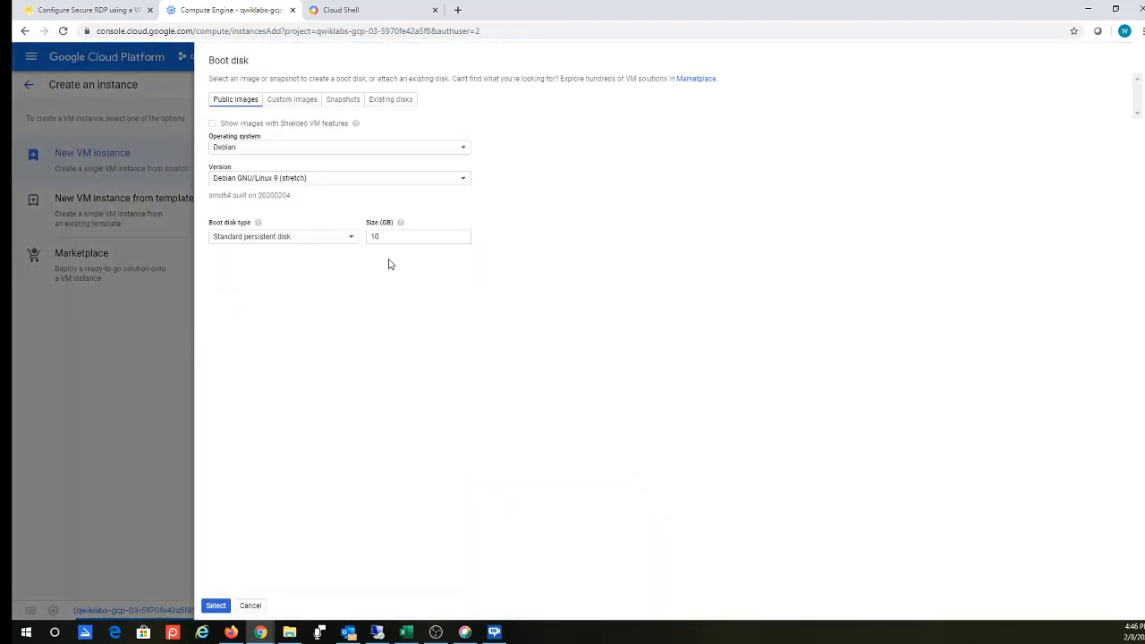
pyautogui.click(343, 148)
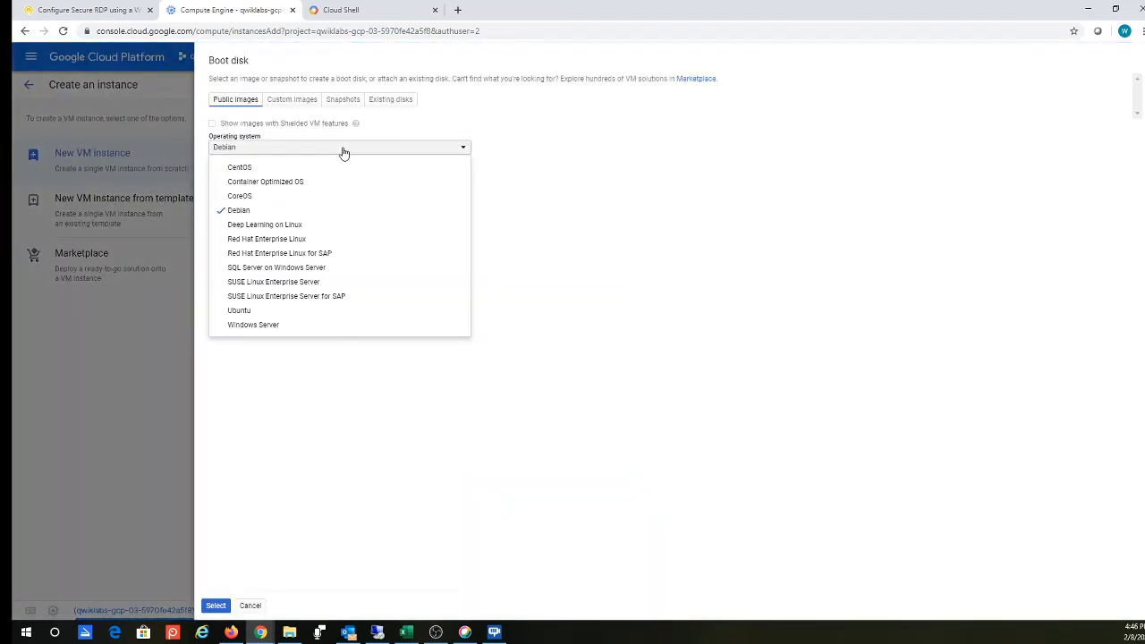
pyautogui.click(324, 328)
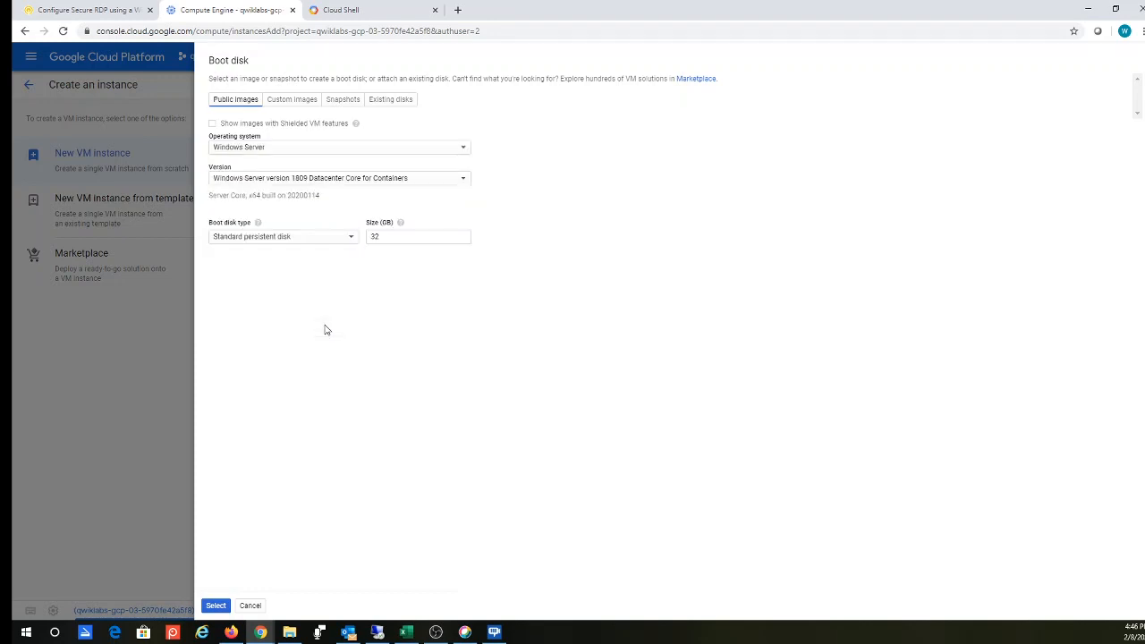
pyautogui.click(403, 186)
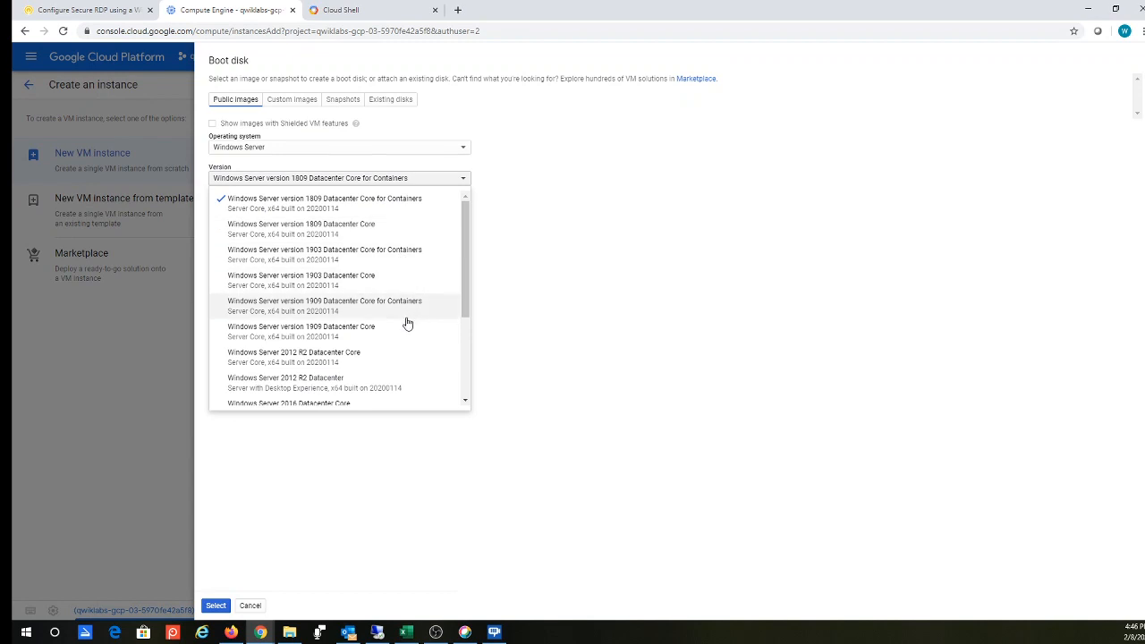
pyautogui.scroll(-3, 406, 324)
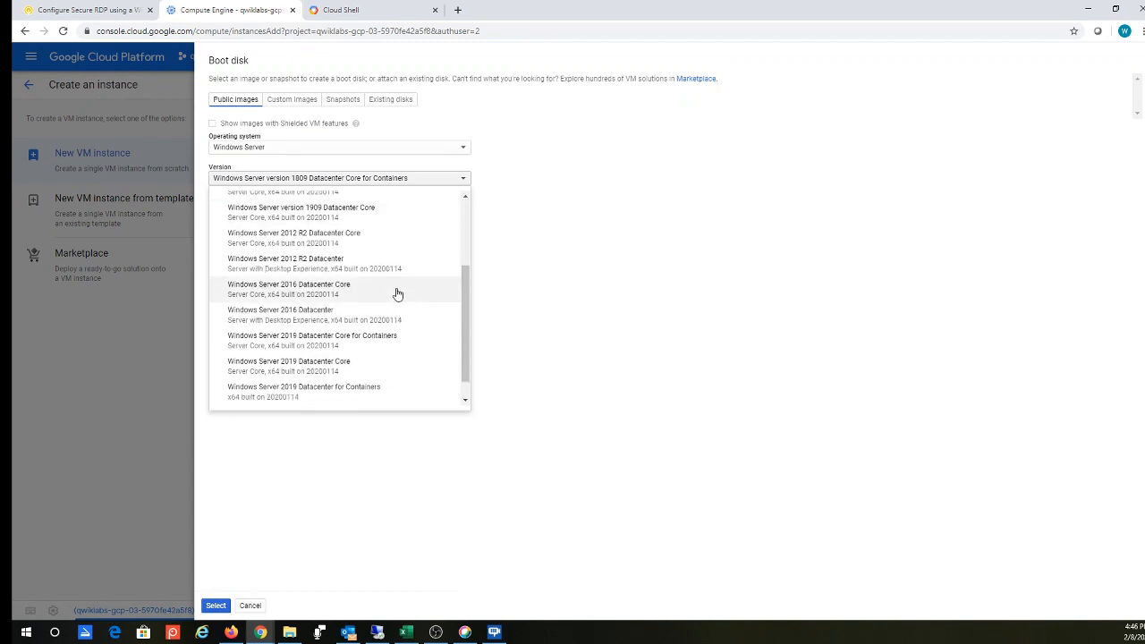
pyautogui.click(395, 319)
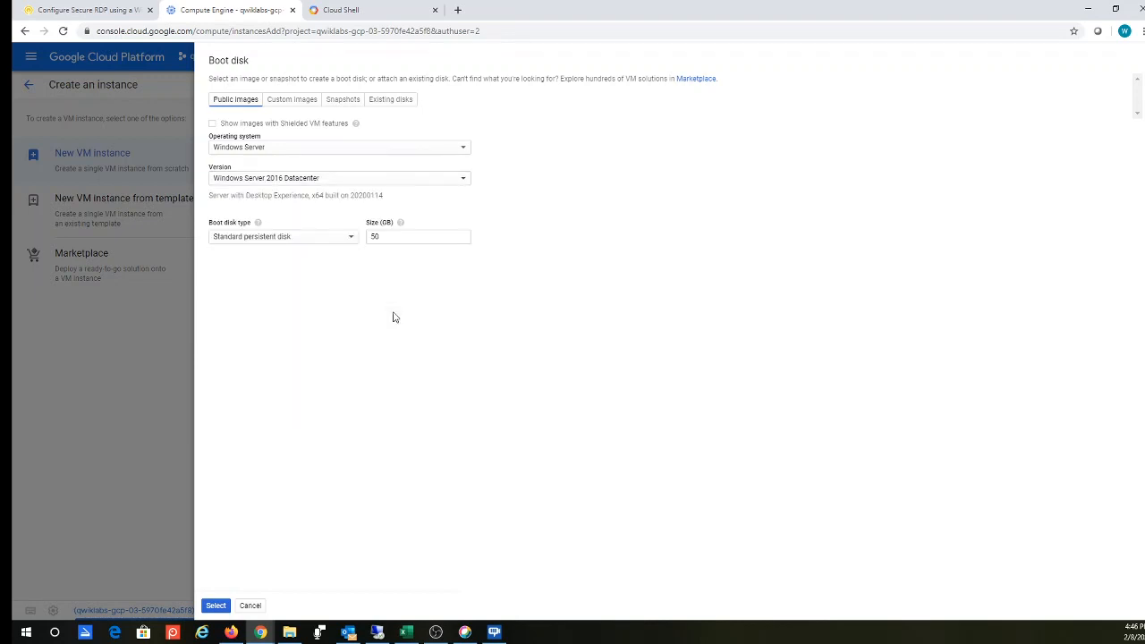
pyautogui.click(373, 238)
pyautogui.write('1')
pyautogui.click(217, 606)
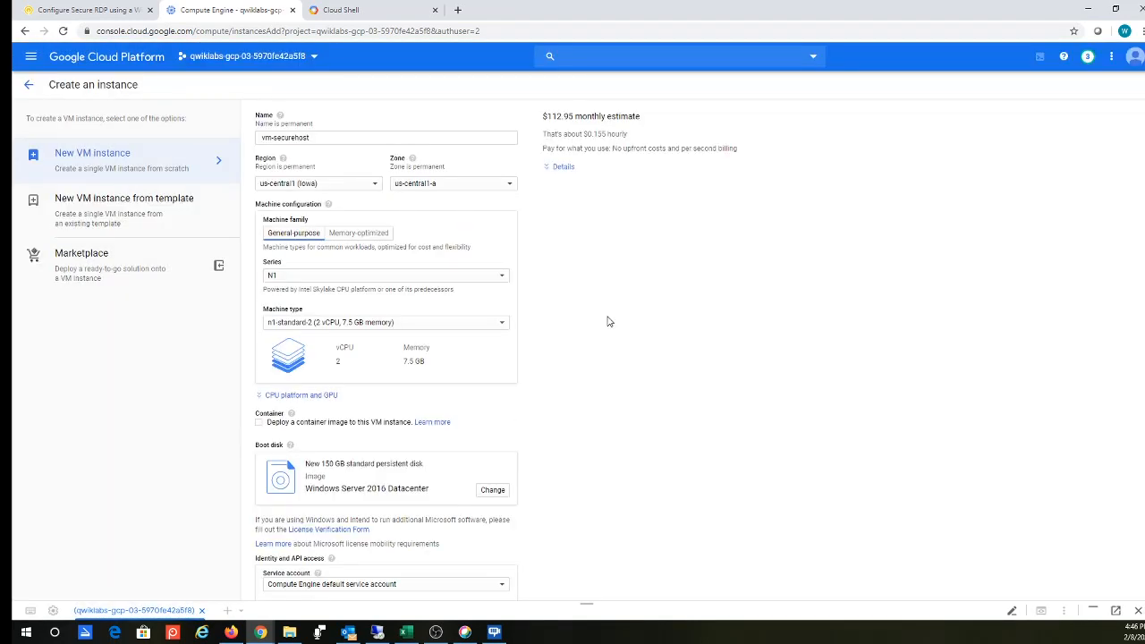
# - Expand the advanced networking options of vm-securehost and add the network tag rdp
pyautogui.scroll(-3, 596, 327)
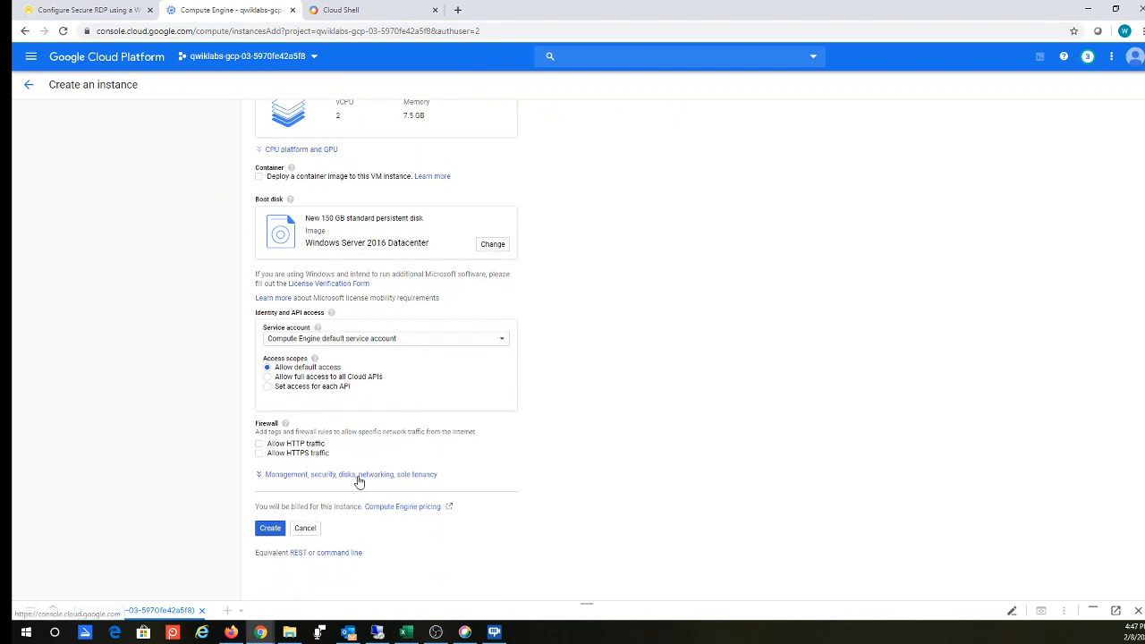
pyautogui.click(358, 476)
pyautogui.scroll(-2, 510, 479)
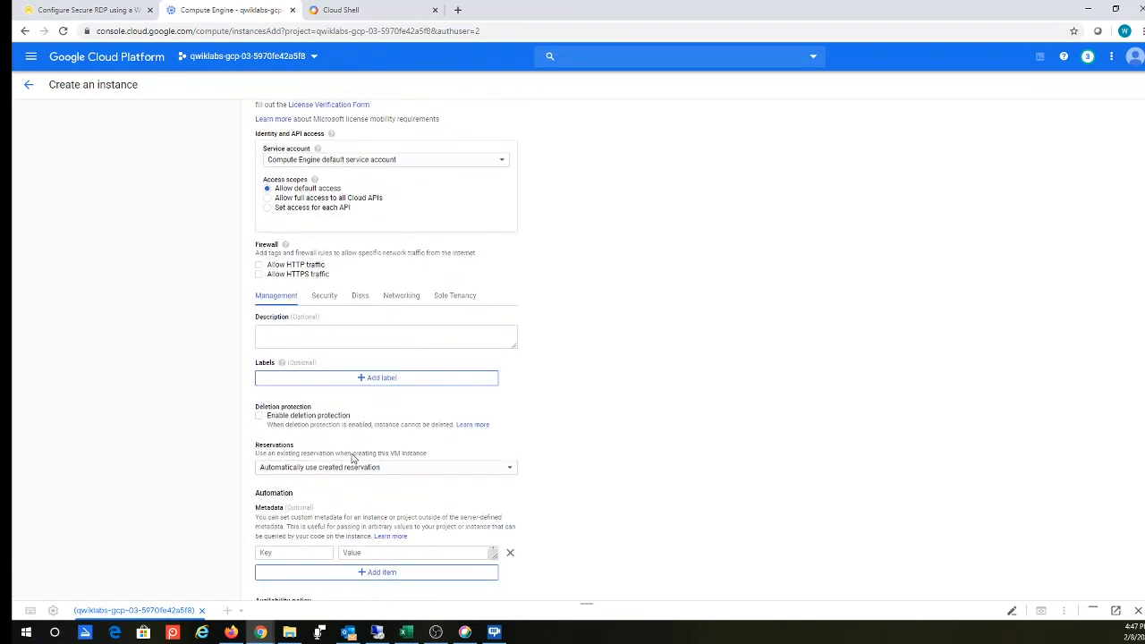
pyautogui.click(399, 296)
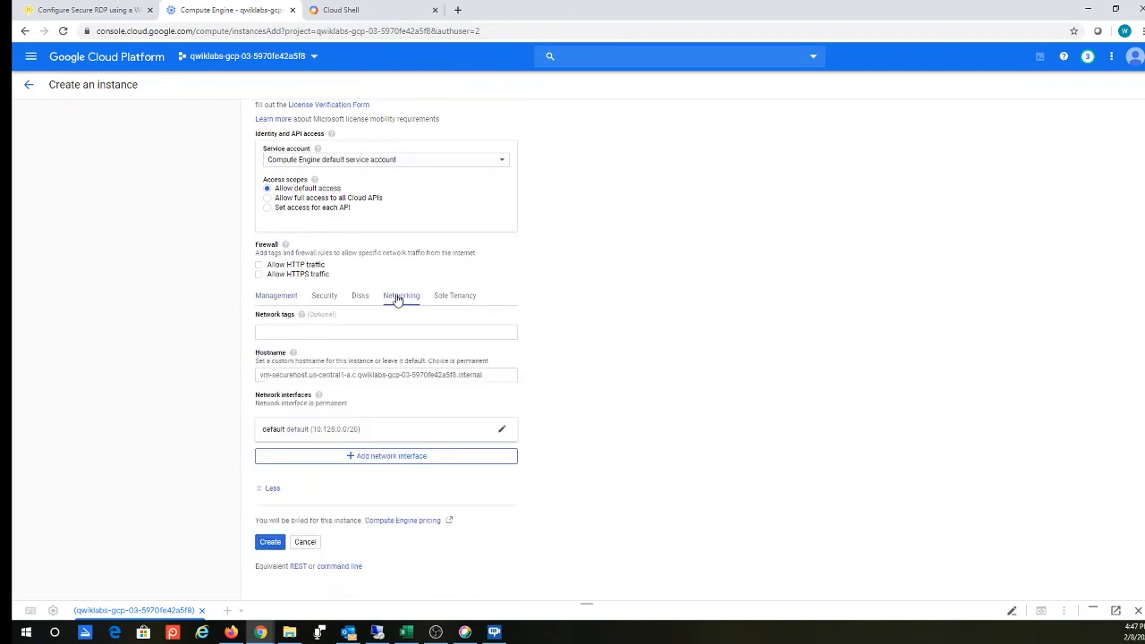
pyautogui.click(324, 332)
pyautogui.write('rdp')
pyautogui.press('Return')
# - Set the first network interface of vm-securehost to the securenetwork network and subnet with external IP None
pyautogui.click(388, 421)
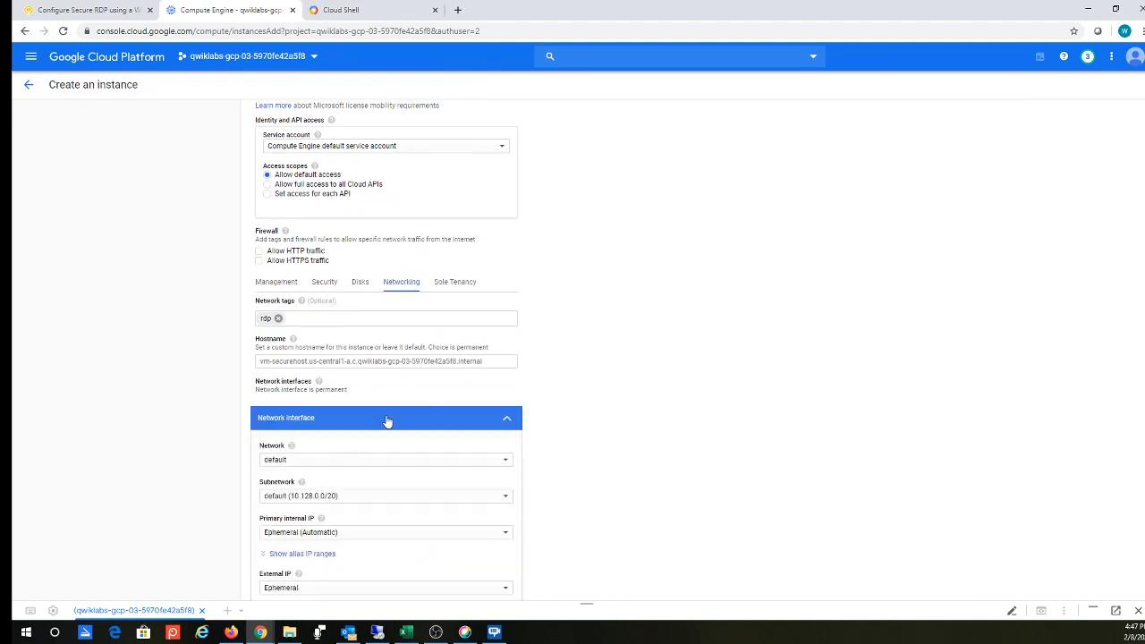
pyautogui.scroll(-1, 394, 407)
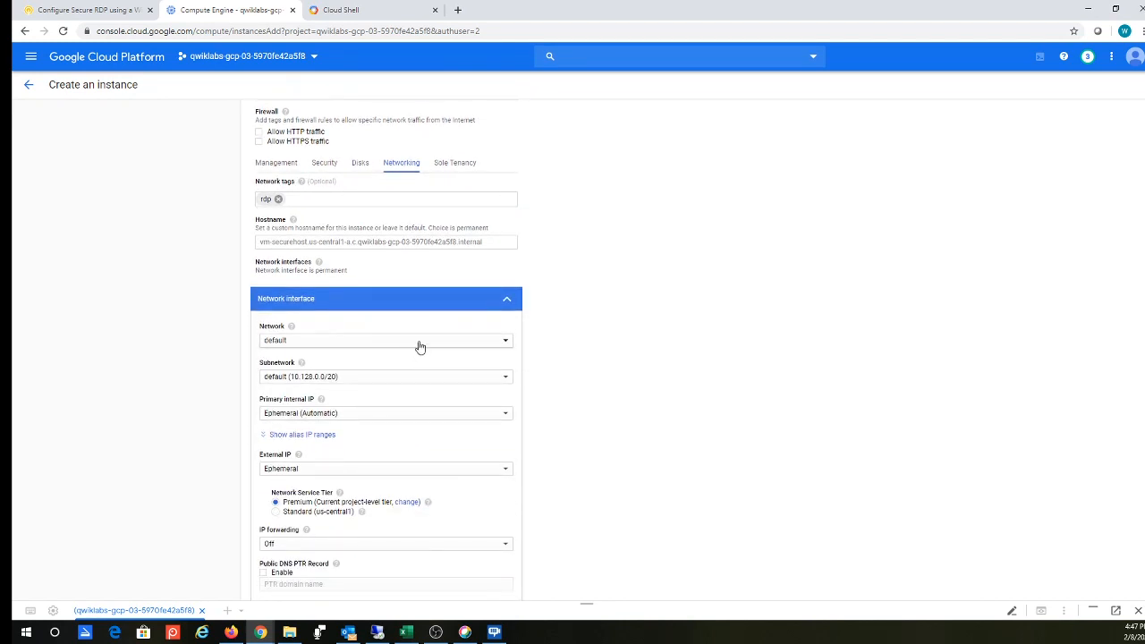
pyautogui.click(417, 344)
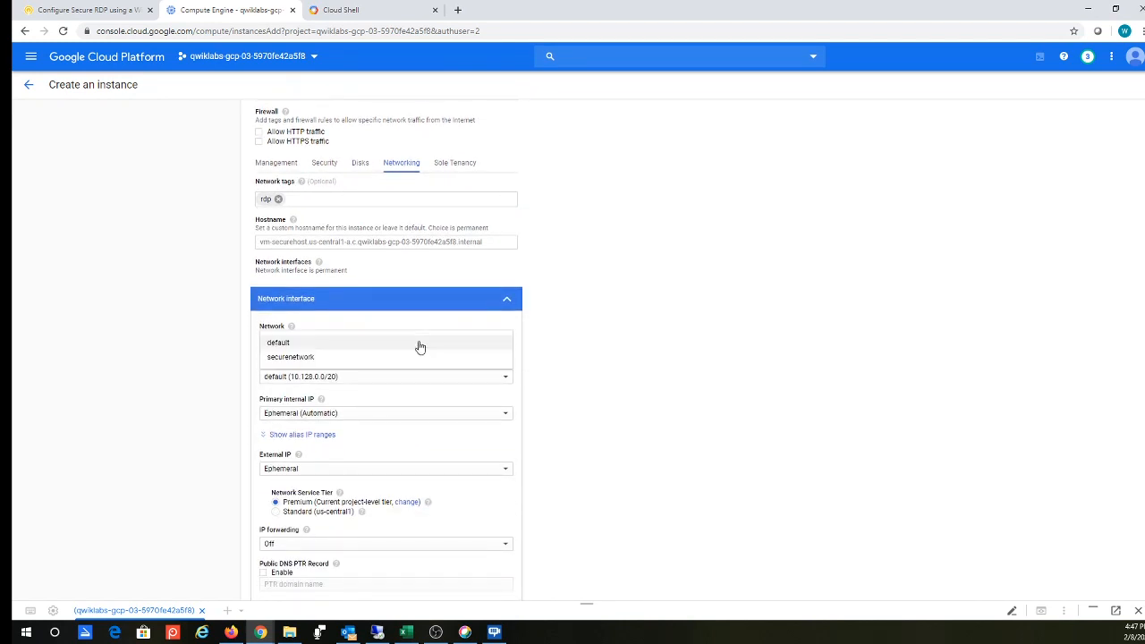
pyautogui.click(305, 358)
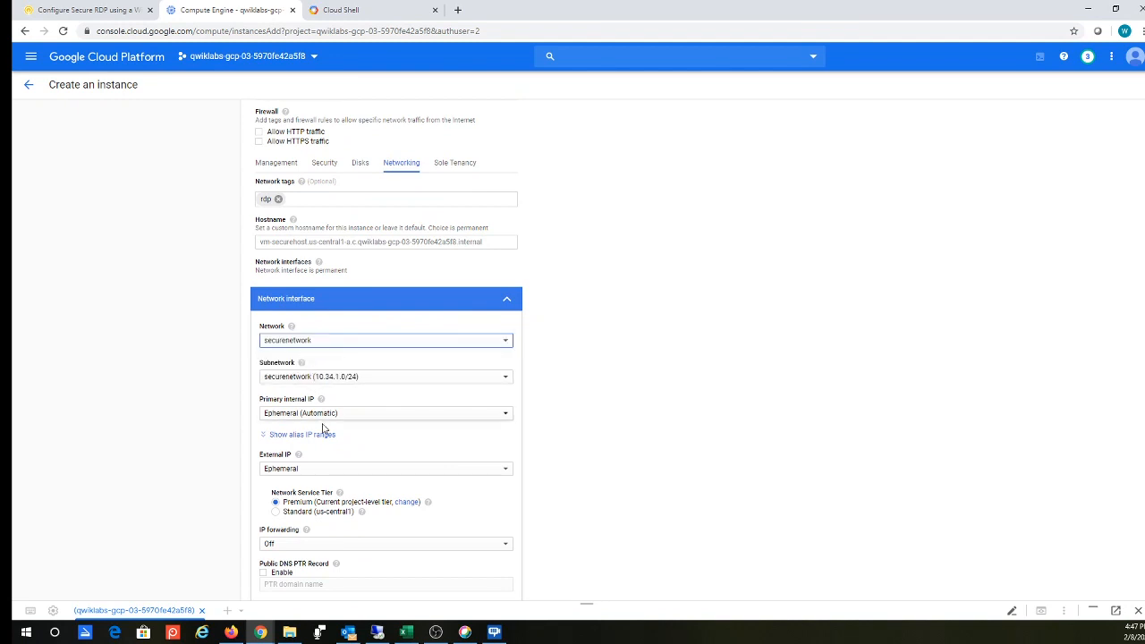
pyautogui.click(331, 472)
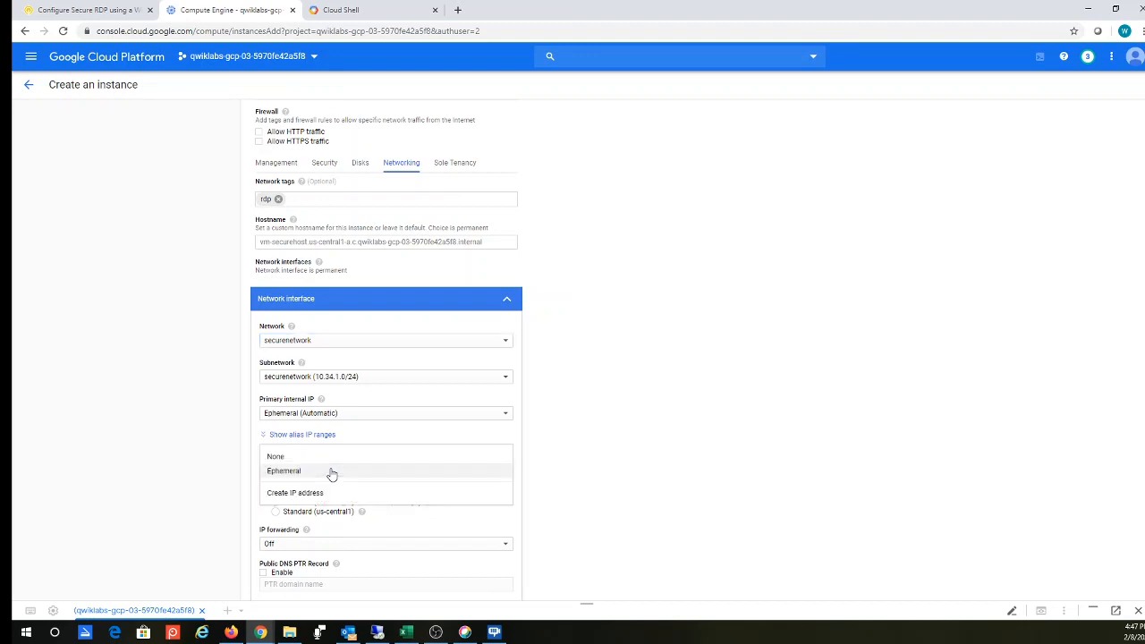
pyautogui.click(334, 458)
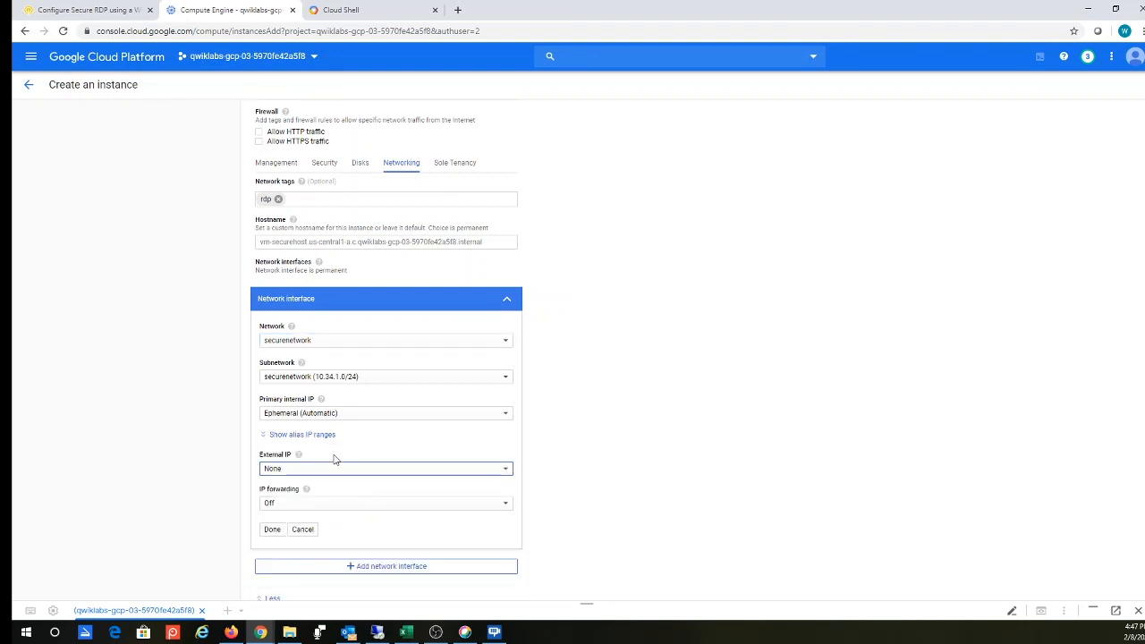
pyautogui.click(272, 531)
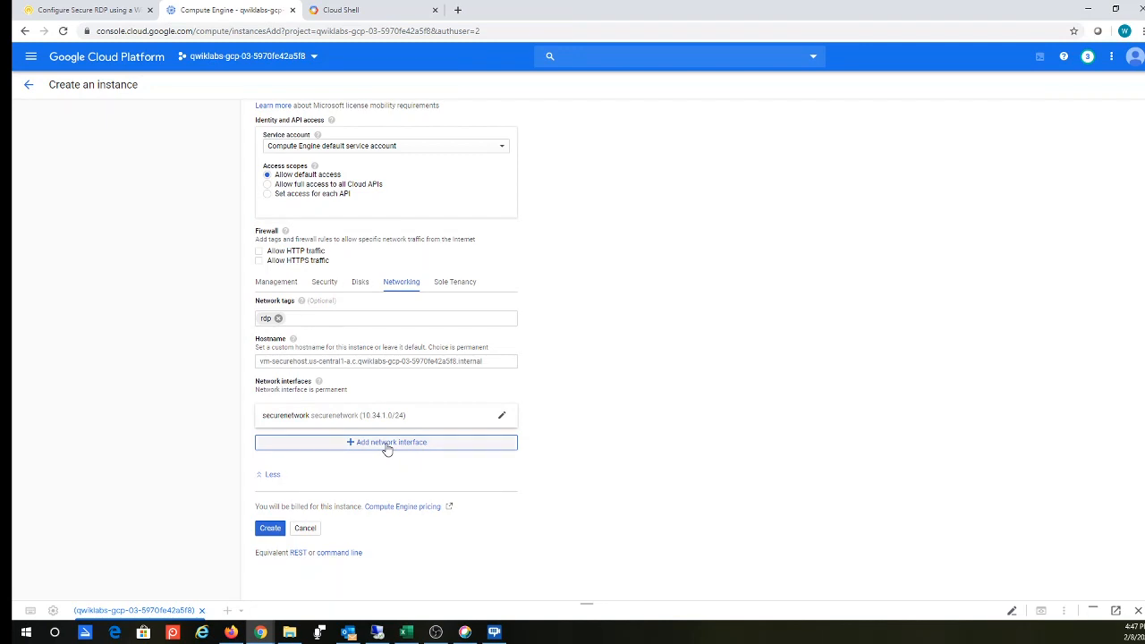
# - Add a second network interface on the default network with external IP None and create the vm-securehost instance
pyautogui.click(387, 445)
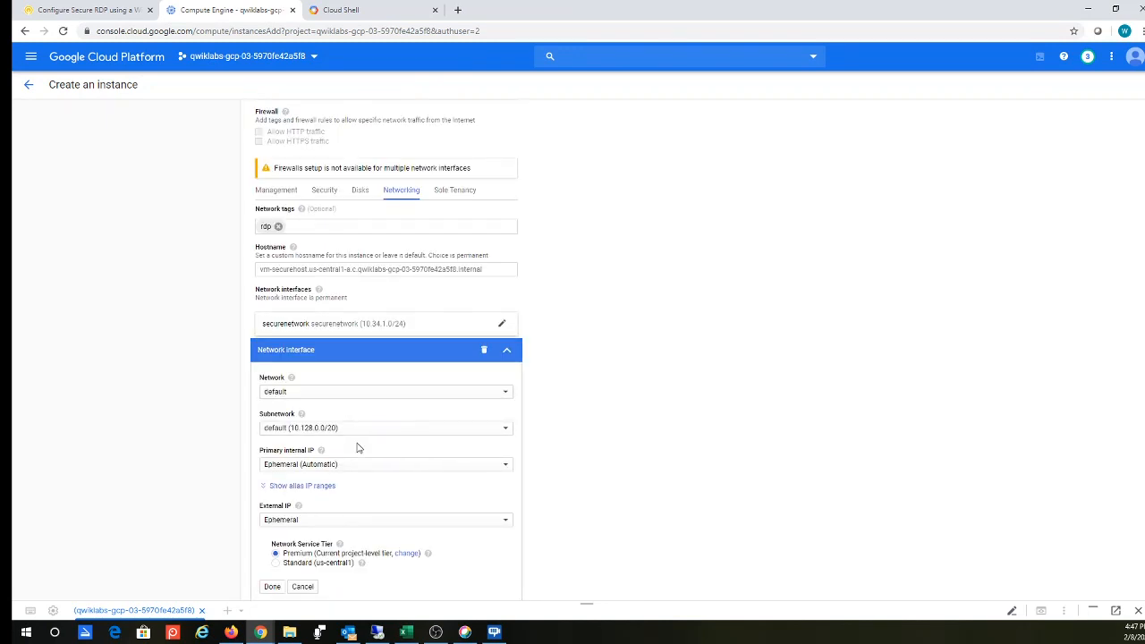
pyautogui.click(344, 519)
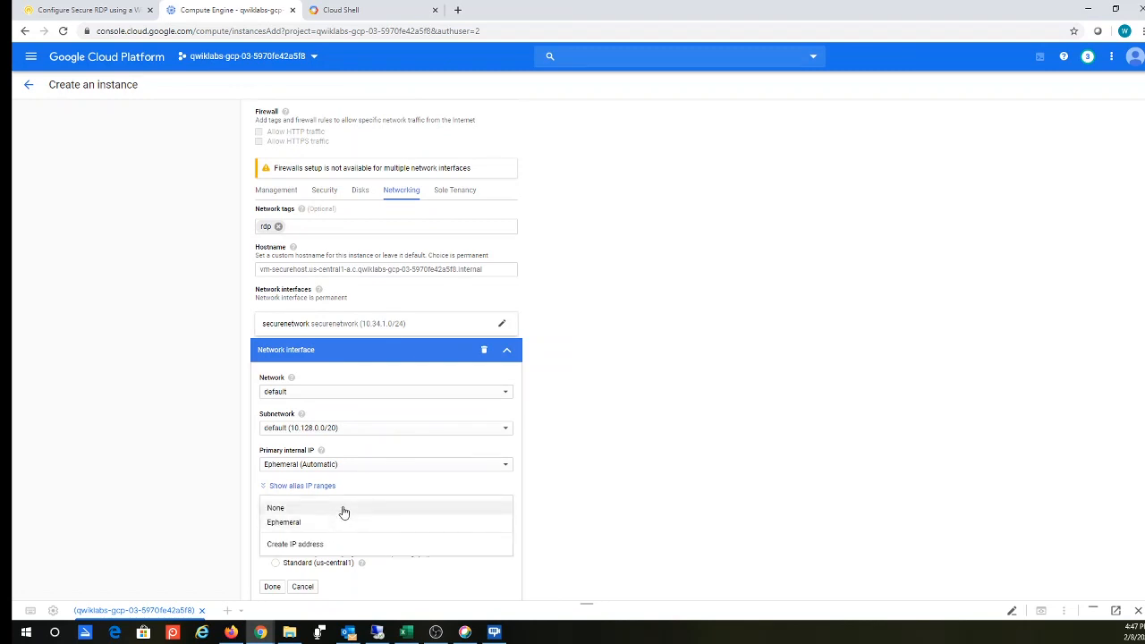
pyautogui.click(344, 509)
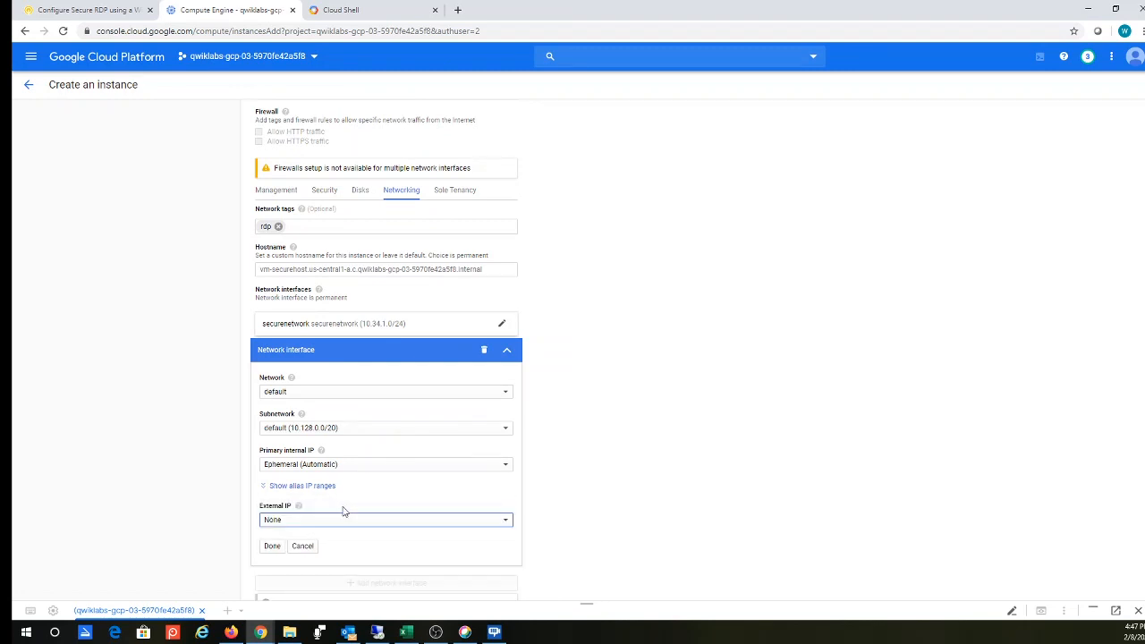
pyautogui.click(271, 547)
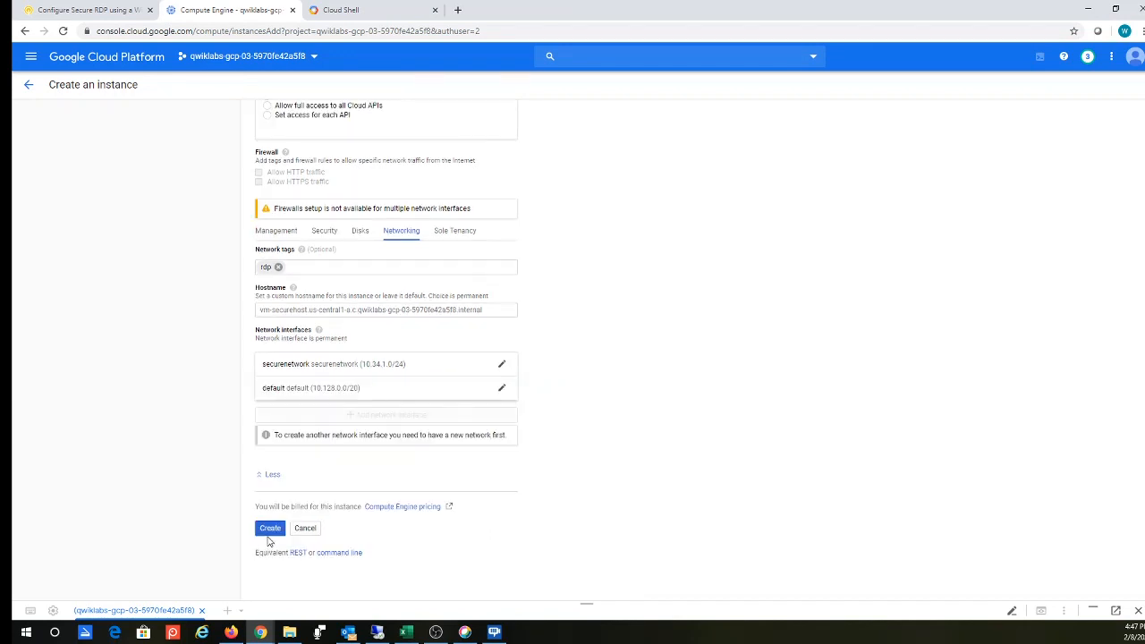
pyautogui.click(272, 532)
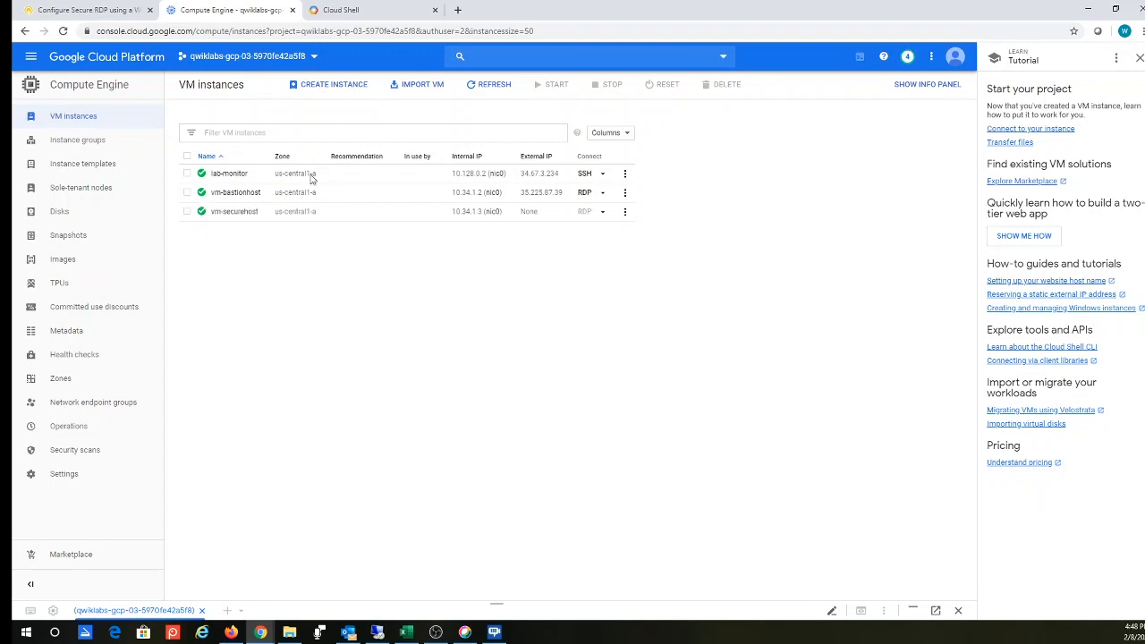
# - Return to the Qwiklabs page and run the scoring check for vm-securehost having no public IP address
pyautogui.click(87, 11)
pyautogui.click(1022, 475)
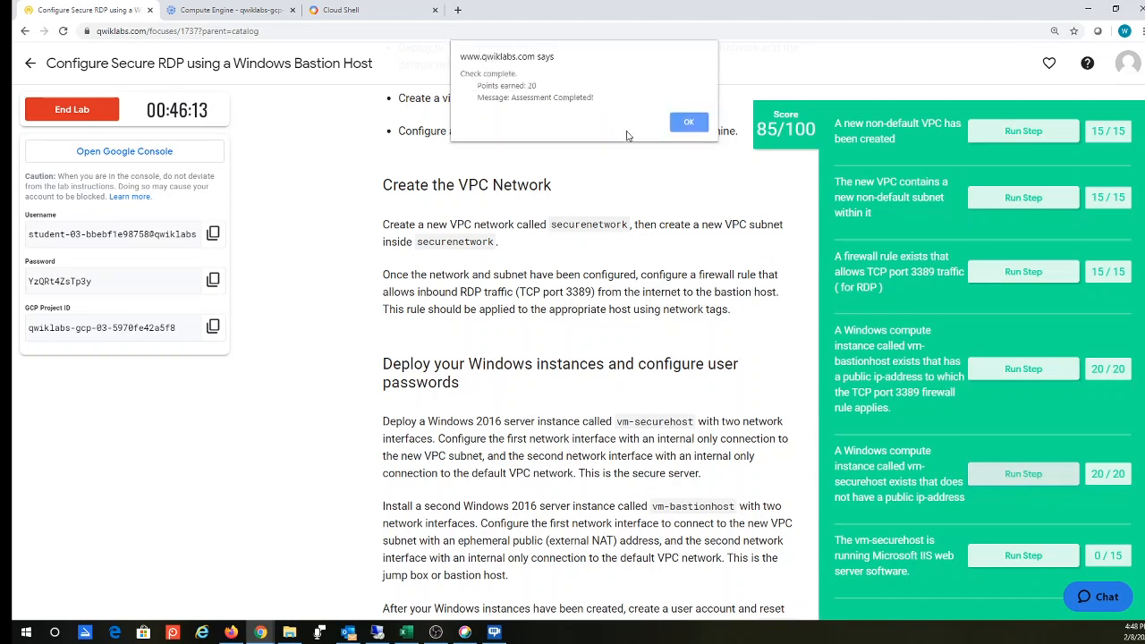
pyautogui.click(687, 124)
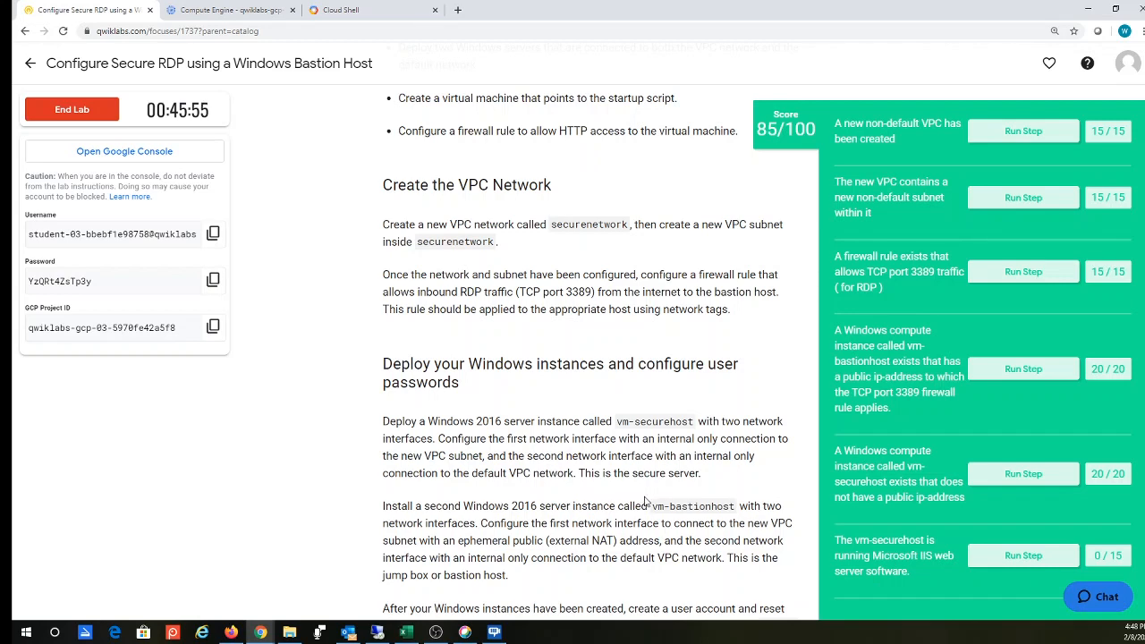
# - Find the gcloud reset-windows-password command for vm-bastionhost in the lab instructions and copy it
pyautogui.scroll(-2, 644, 501)
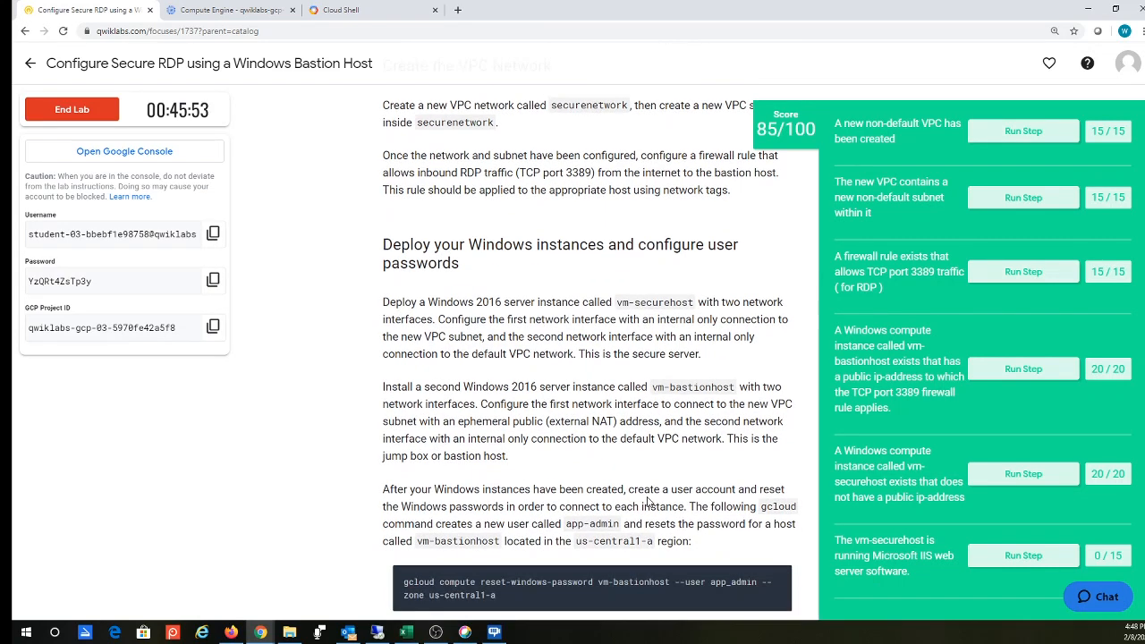
pyautogui.scroll(-1, 646, 498)
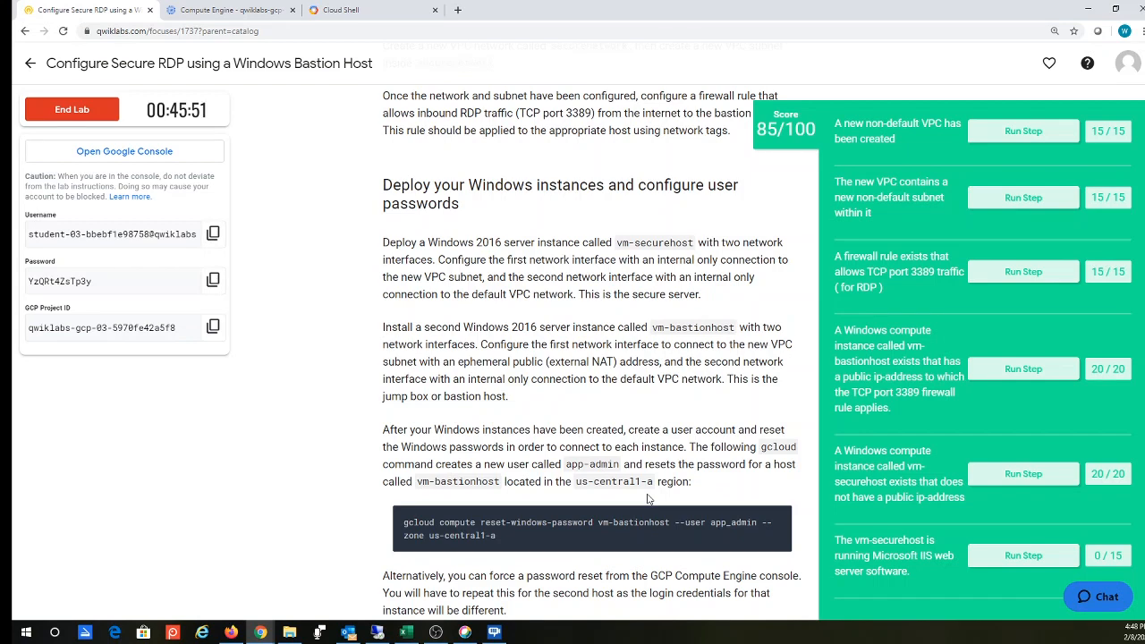
pyautogui.scroll(-1, 648, 499)
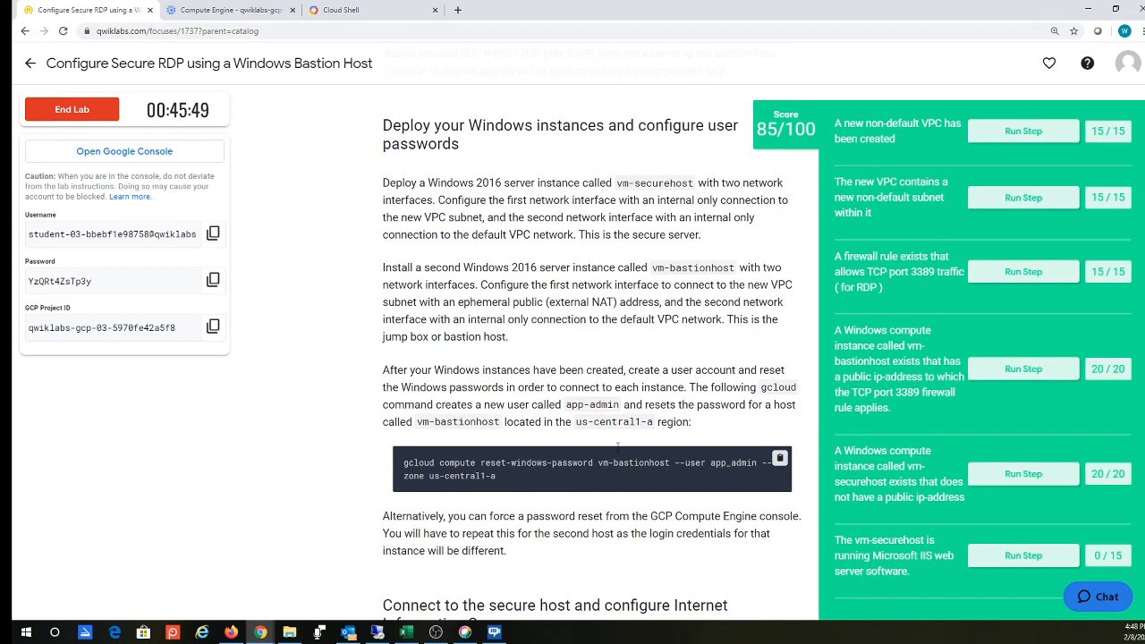
pyautogui.click(779, 460)
# - Run the copied command in Cloud Shell to set the app_admin password on vm-bastionhost in zone us-central1-a, answering y
pyautogui.click(348, 13)
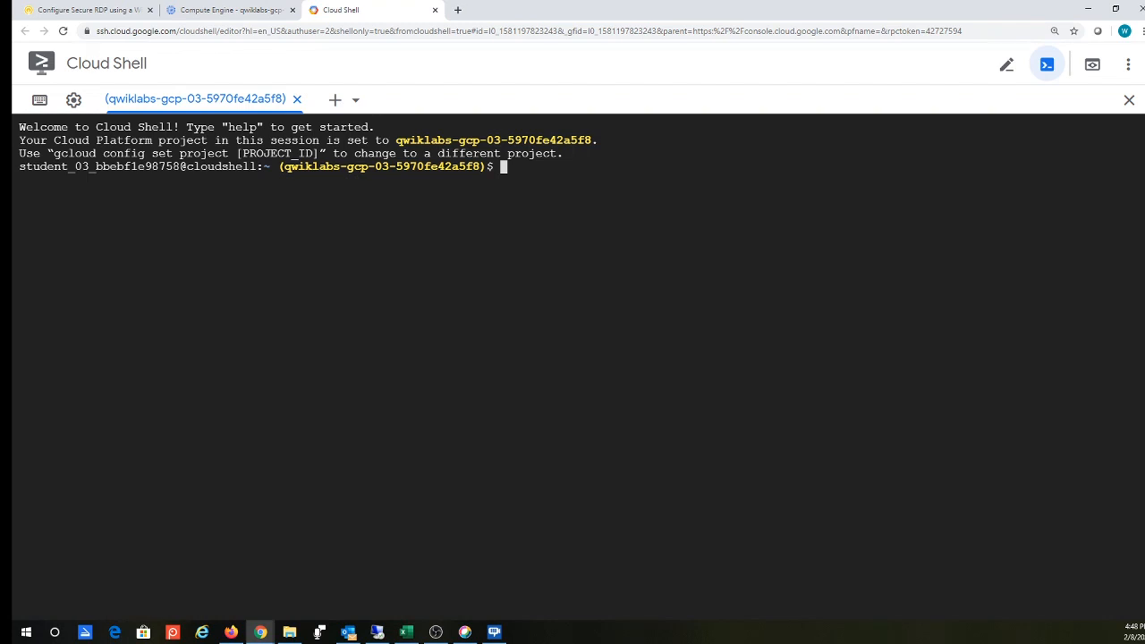
pyautogui.hotkey('ctrl', 'v')
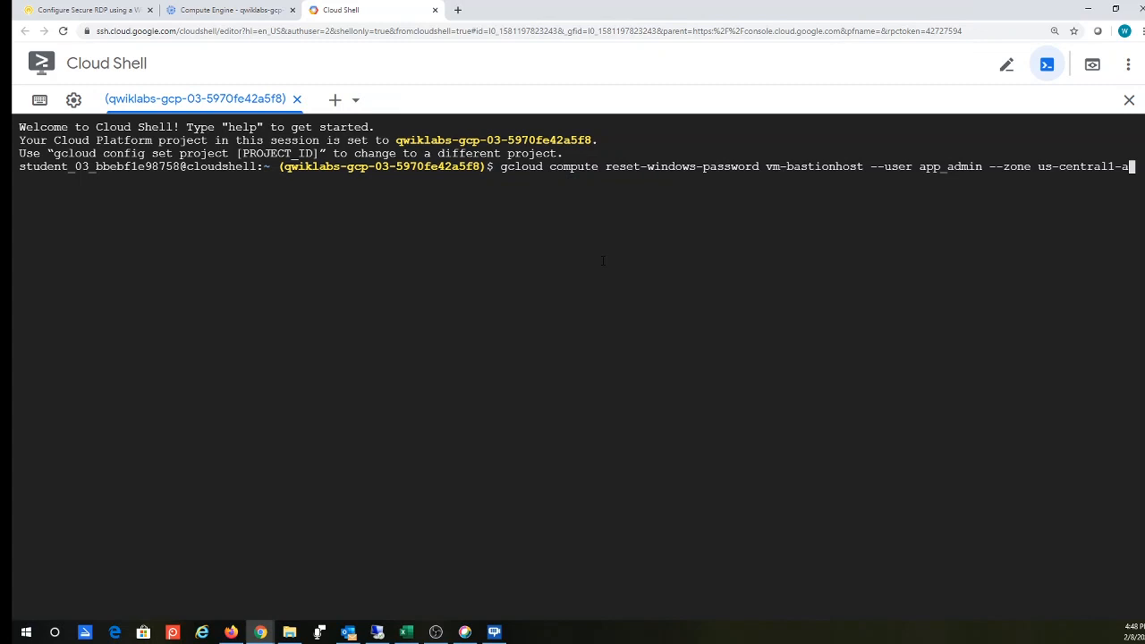
pyautogui.press('Return')
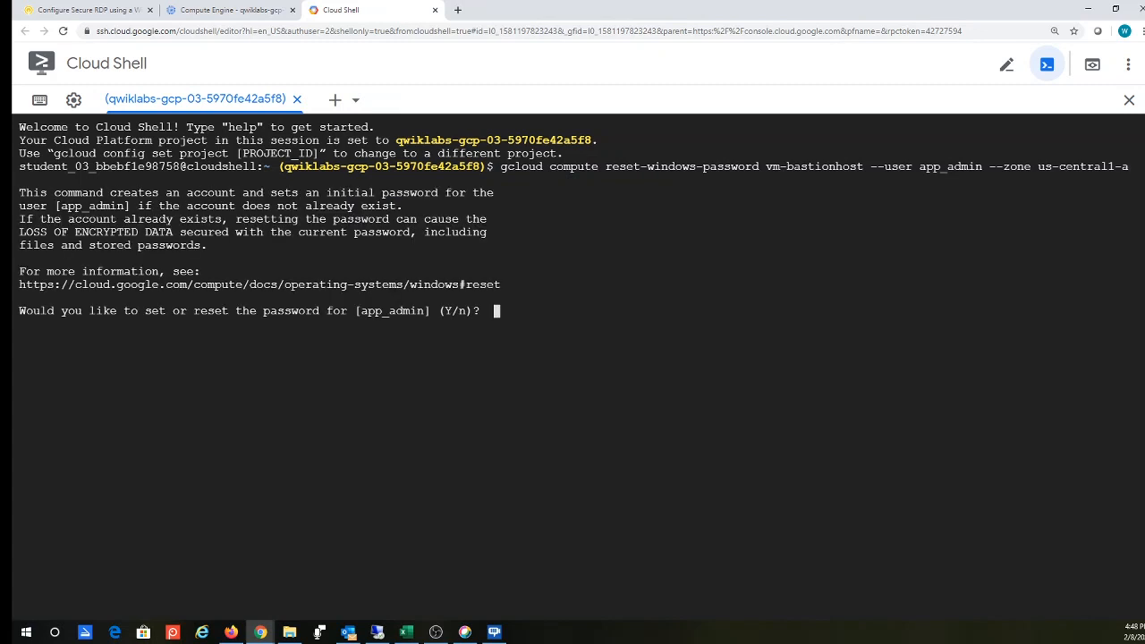
pyautogui.write('y')
pyautogui.press('Return')
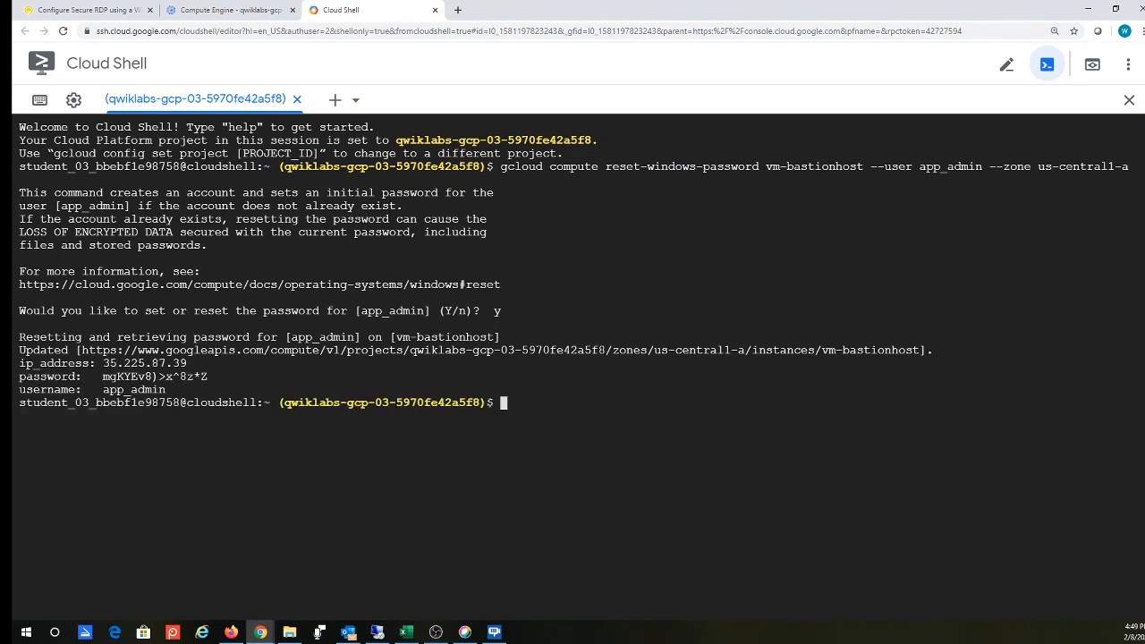
# - In a new Cloud Shell session, paste the reset-windows-password command and change its host name to vm-securehost
pyautogui.click(332, 101)
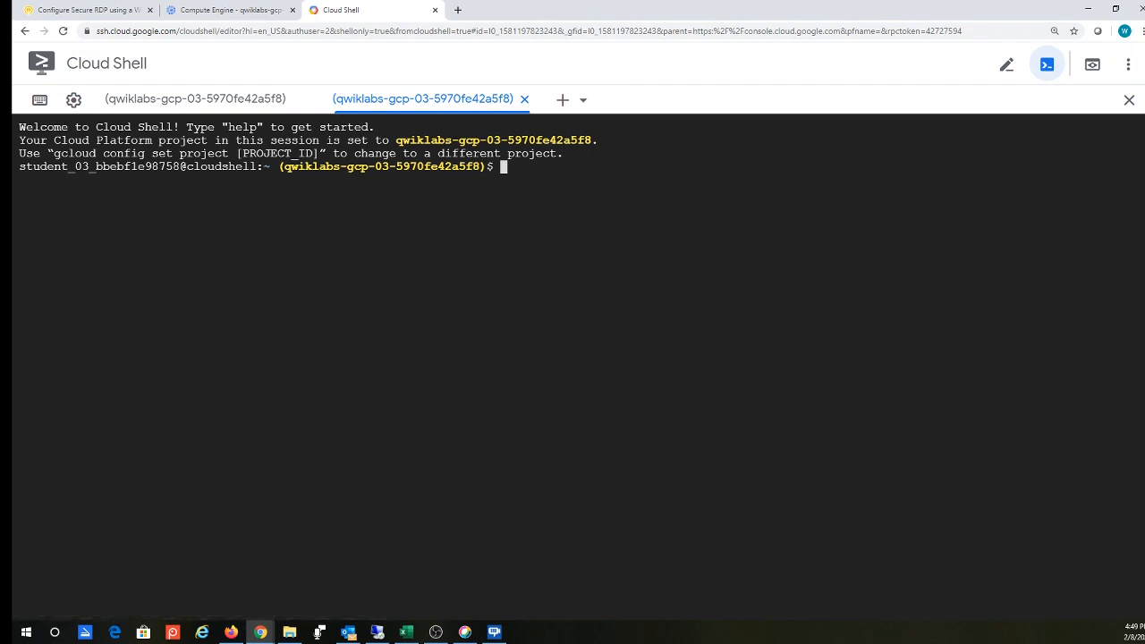
pyautogui.hotkey('ctrl', 'v')
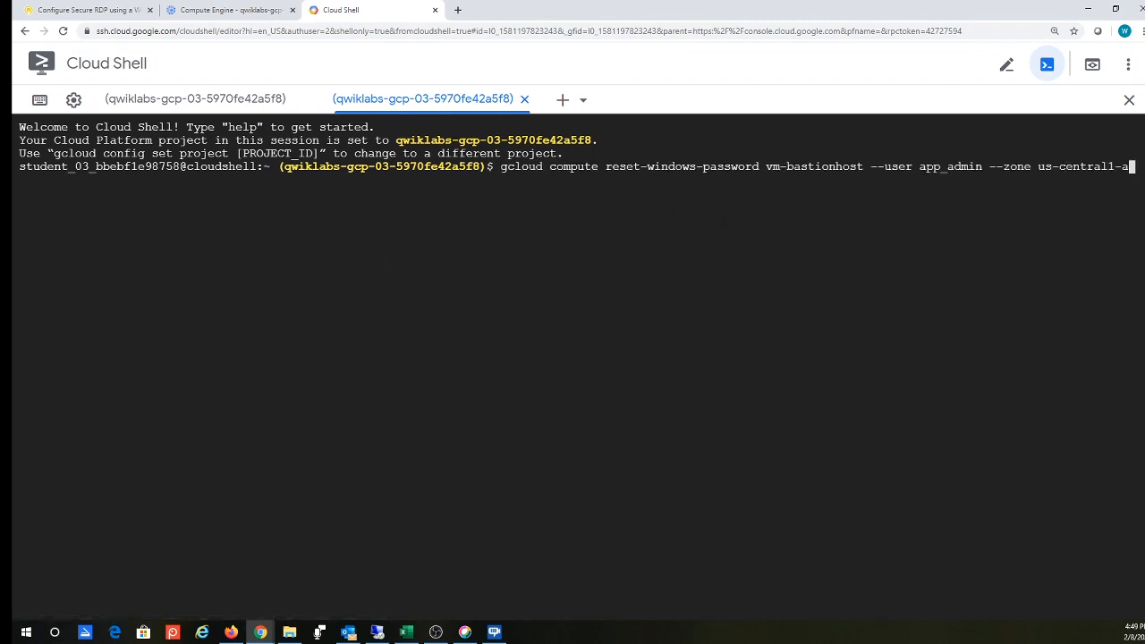
pyautogui.press('Left')
pyautogui.press('Left')
pyautogui.press('Left')
pyautogui.press('Left')
pyautogui.press('Left')
pyautogui.press('Left')
pyautogui.press('Left')
pyautogui.press('Left')
pyautogui.press('Left')
pyautogui.press('Left')
pyautogui.press('Left')
pyautogui.press('Left')
pyautogui.press('Left')
pyautogui.press('Left')
pyautogui.press('Left')
pyautogui.press('Left')
pyautogui.press('Left')
pyautogui.press('Left')
pyautogui.press('Left')
pyautogui.press('Left')
pyautogui.press('Left')
pyautogui.press('Left')
pyautogui.press('Left')
pyautogui.press('Left')
pyautogui.press('Left')
pyautogui.press('Left')
pyautogui.press('Left')
pyautogui.press('Right')
pyautogui.click(80, 10)
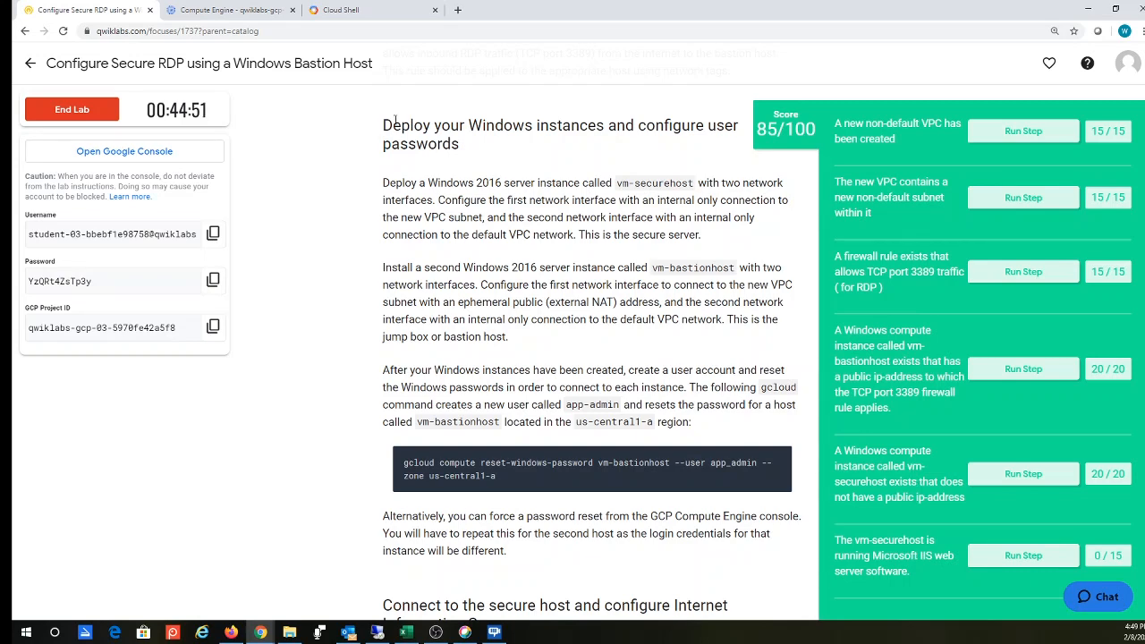
pyautogui.click(371, 10)
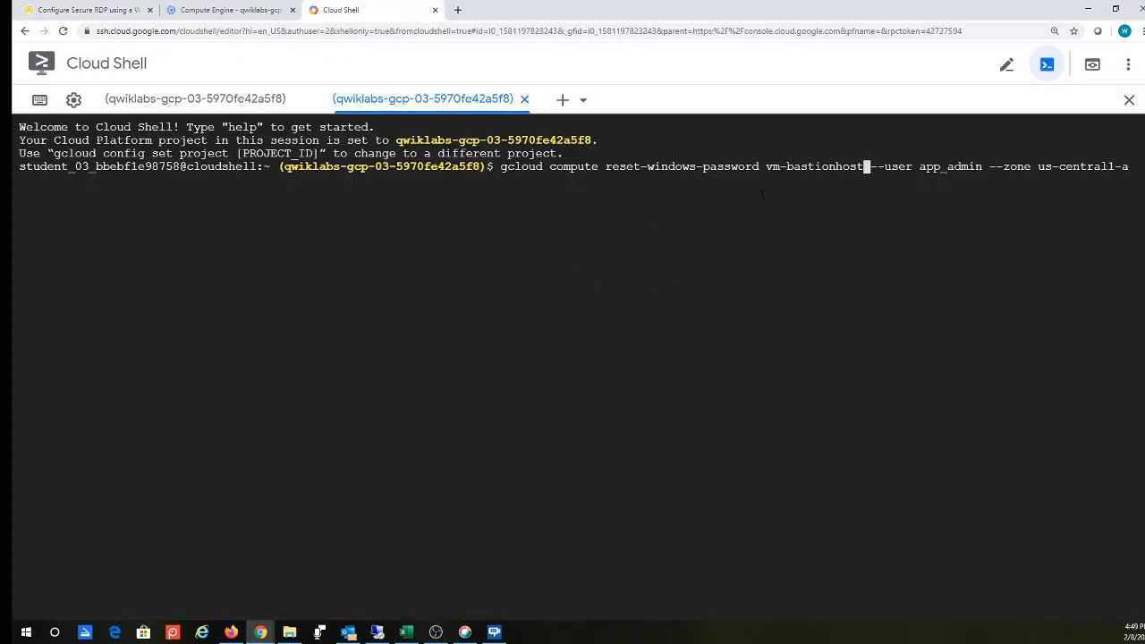
pyautogui.press('BackSpace')
pyautogui.press('BackSpace')
pyautogui.press('BackSpace')
pyautogui.press('BackSpace')
pyautogui.press('BackSpace')
pyautogui.press('BackSpace')
pyautogui.press('BackSpace')
pyautogui.press('BackSpace')
pyautogui.press('BackSpace')
pyautogui.press('BackSpace')
pyautogui.press('BackSpace')
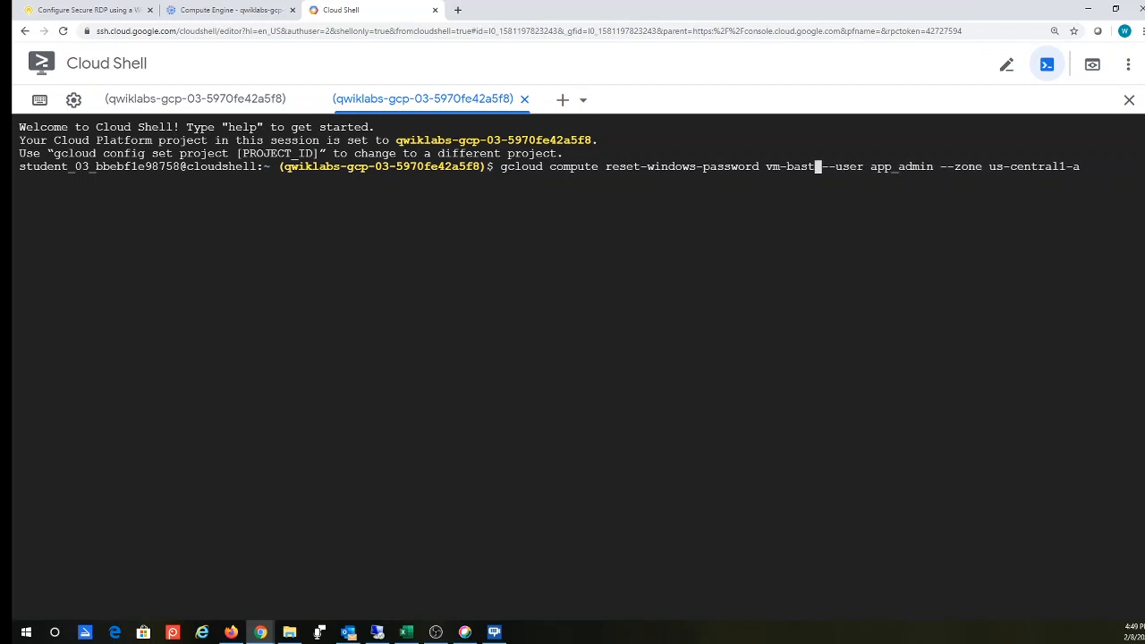
pyautogui.write('se')
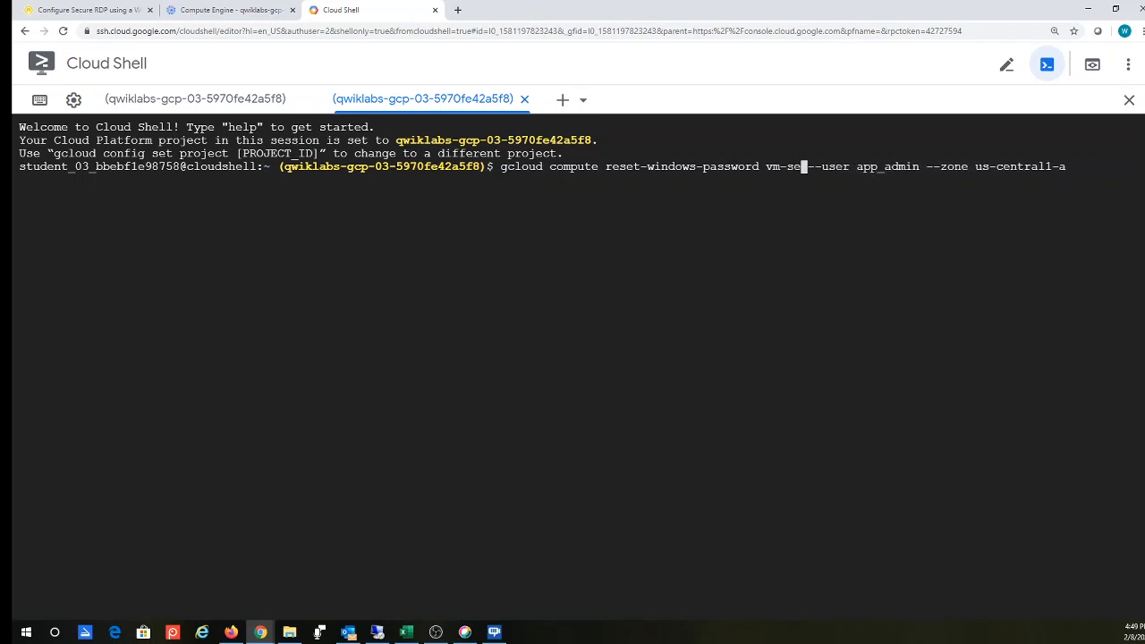
pyautogui.write('curehost')
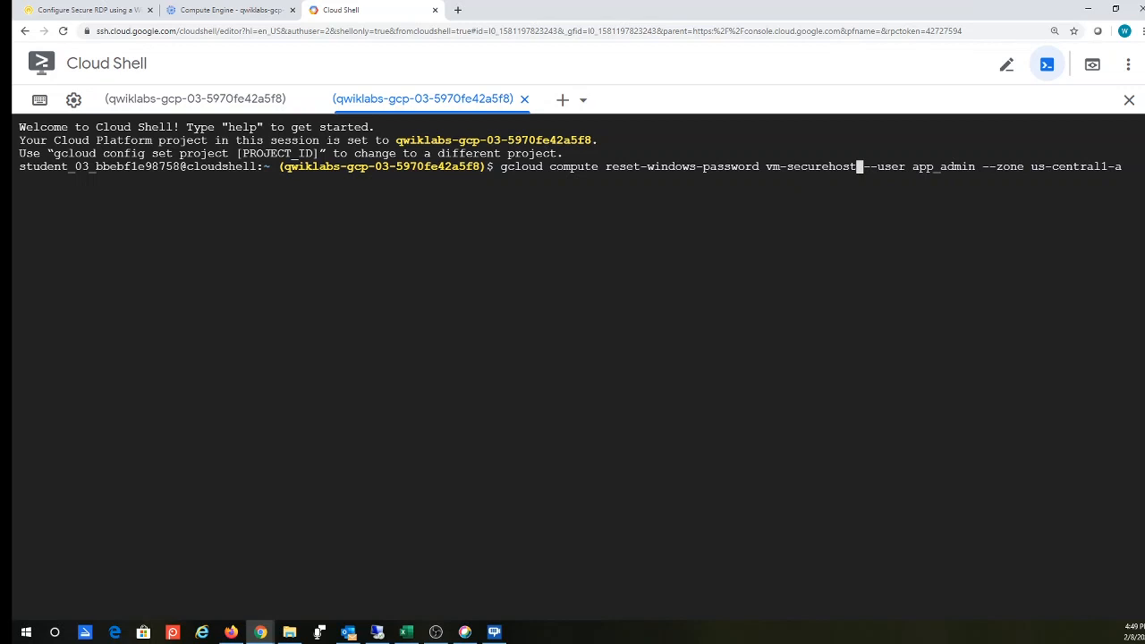
# - Try to reset the app_admin password on vm-securehost with the edited command, answering y
pyautogui.press('Return')
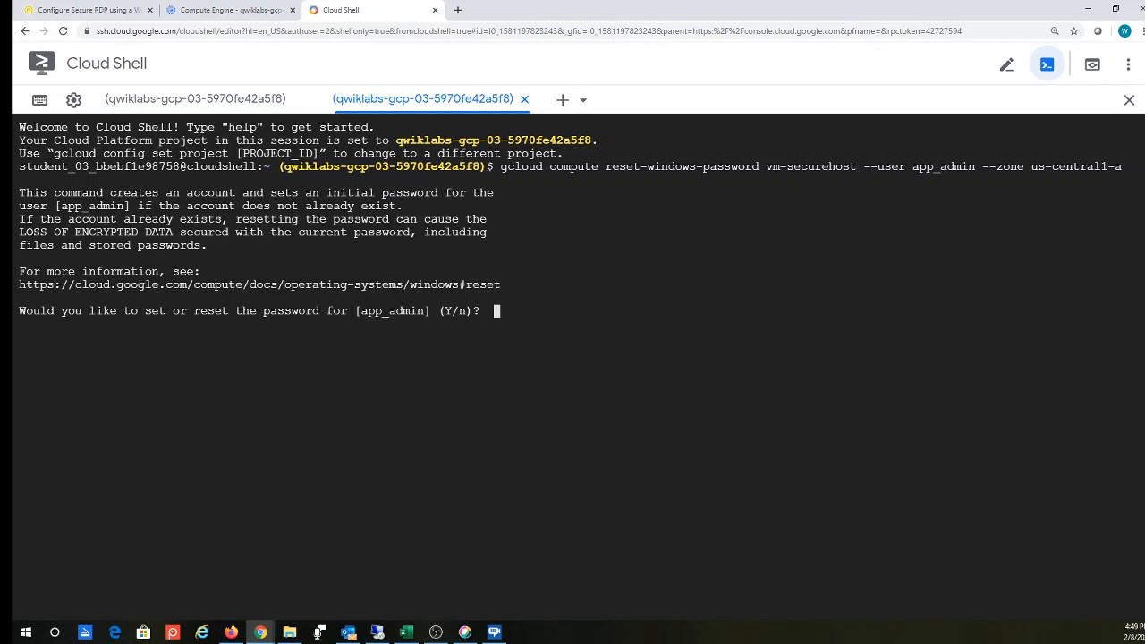
pyautogui.write('y')
pyautogui.press('Return')
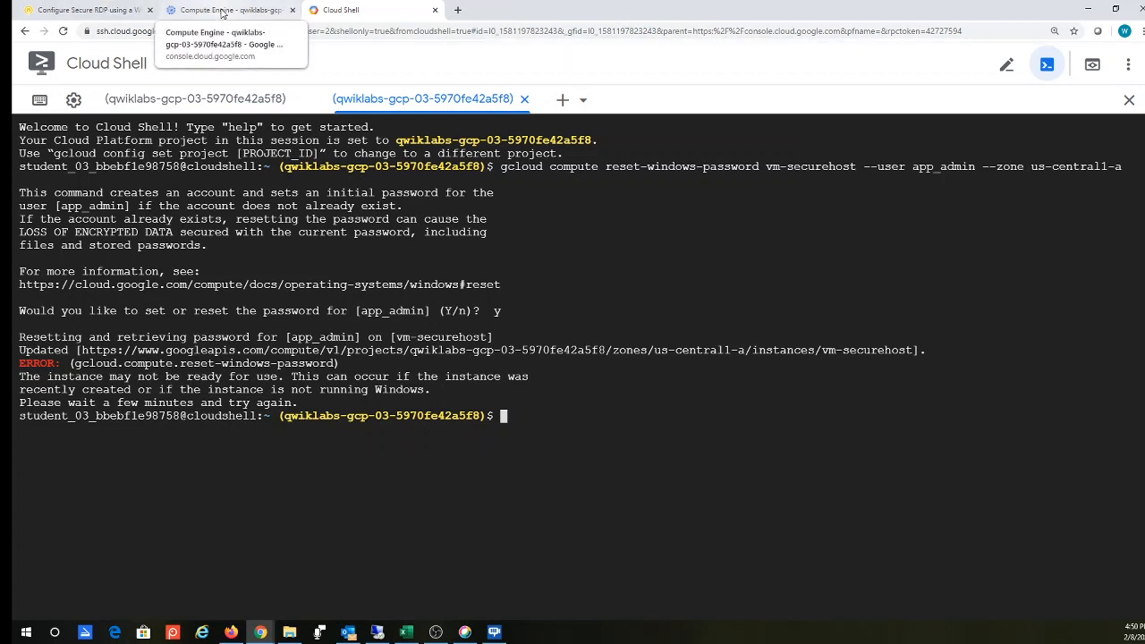
# - Return to the VM instances list in the Google Cloud console and copy the external IP address of vm-bastionhost
pyautogui.click(223, 11)
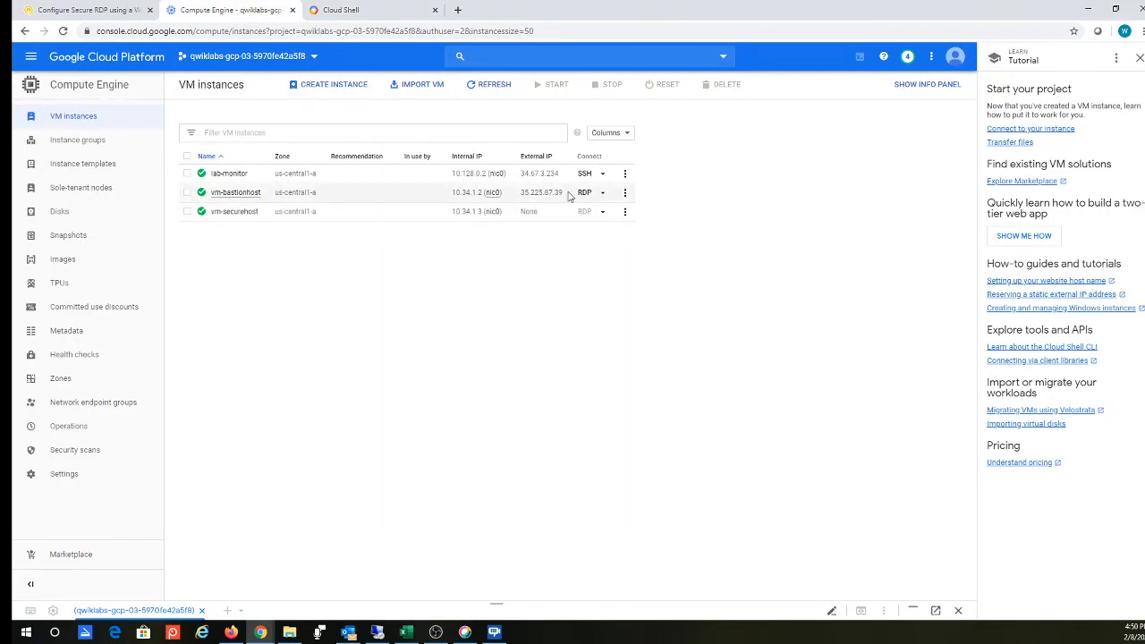
pyautogui.moveTo(568, 195); pyautogui.dragTo(522, 196)
pyautogui.rightClick(525, 196)
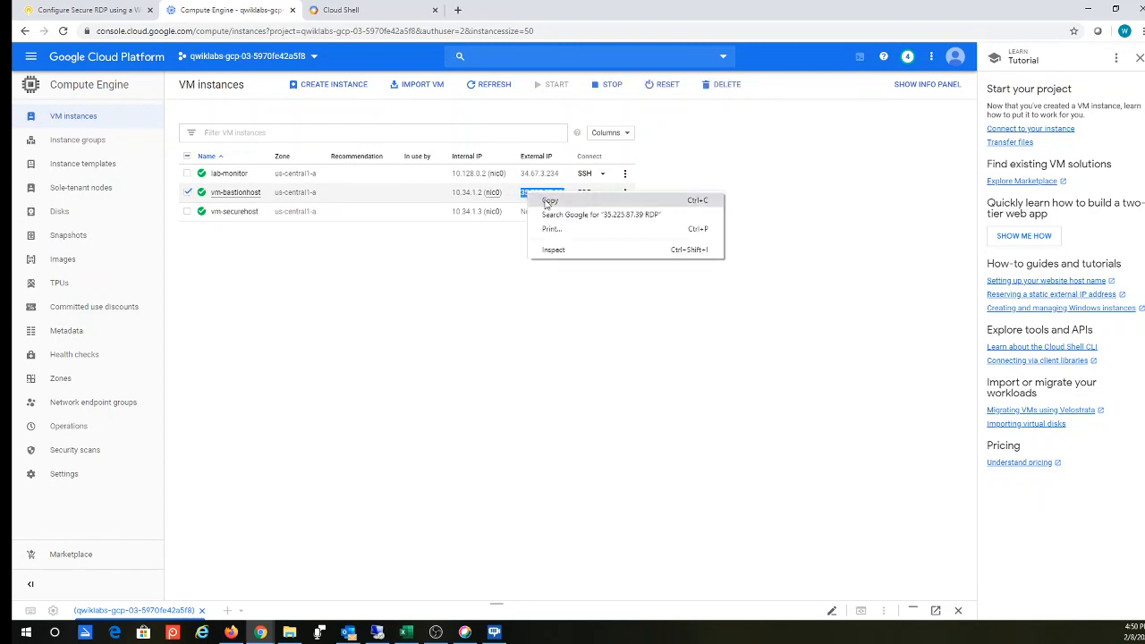
pyautogui.click(542, 204)
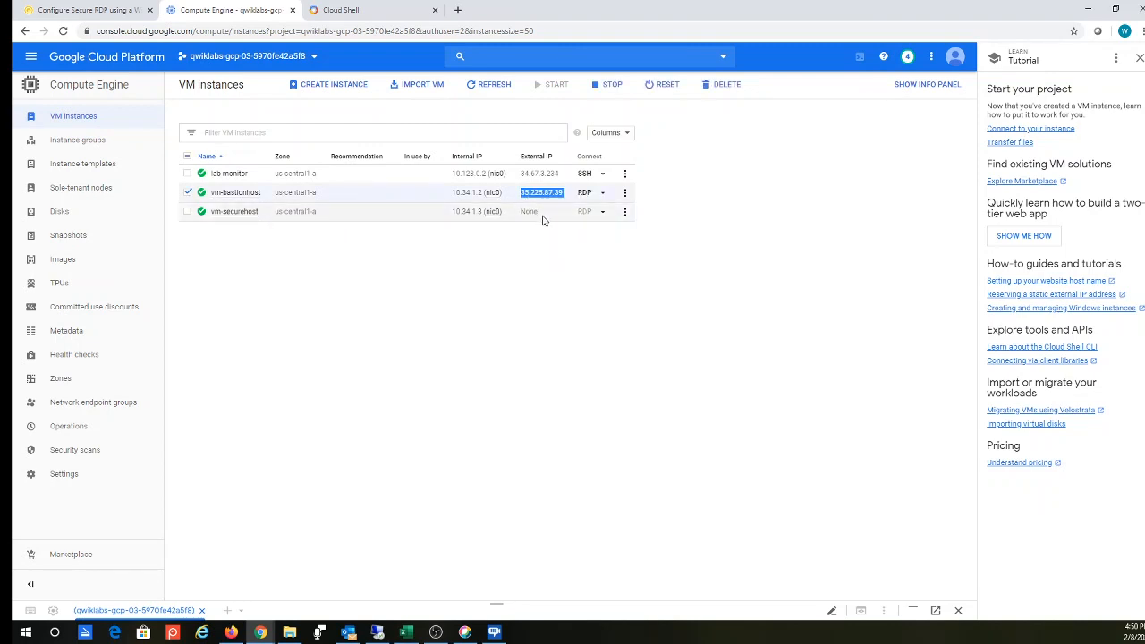
pyautogui.moveTo(543, 219); pyautogui.dragTo(513, 215)
pyautogui.click(530, 215)
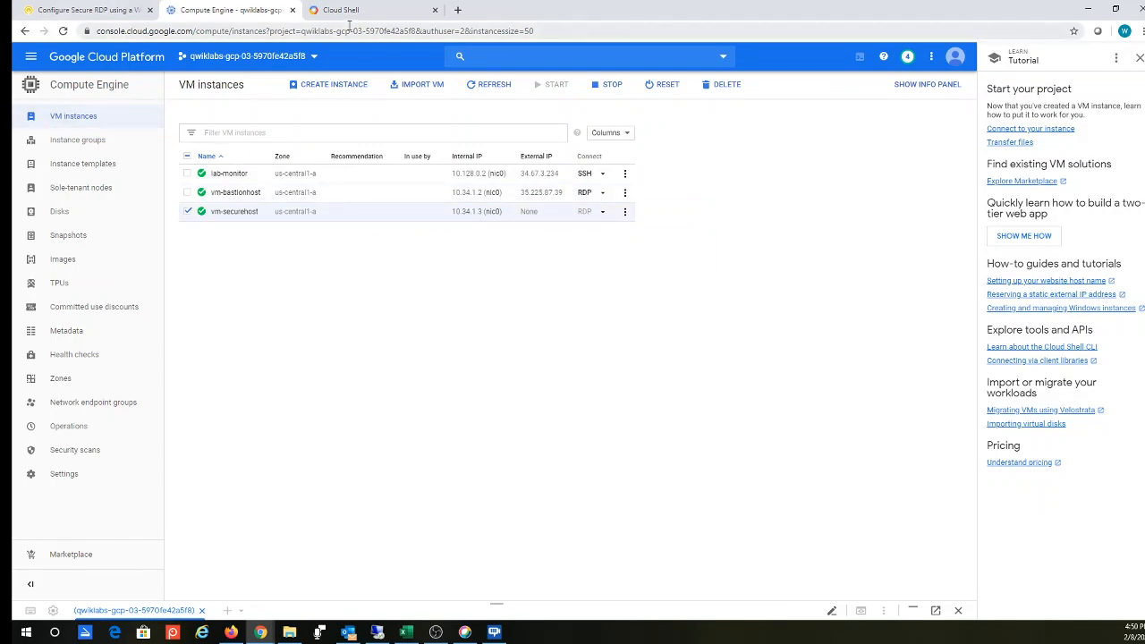
# - Open Remote Desktop Connection on the local computer and start a connection to the copied address 35.225.87.39
pyautogui.click(26, 635)
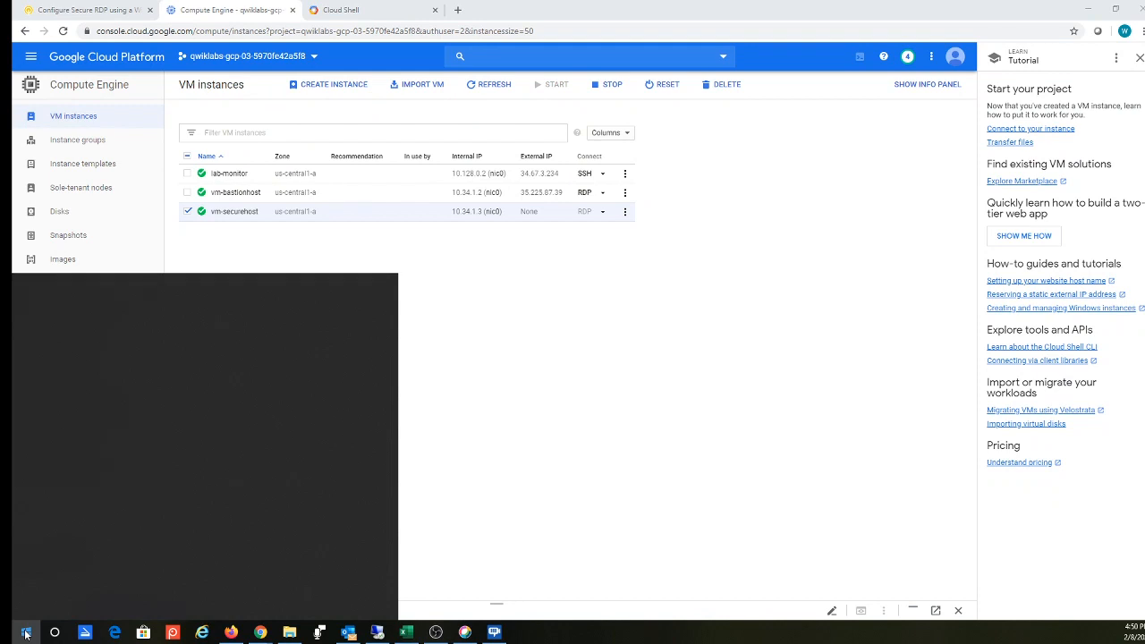
pyautogui.write('r')
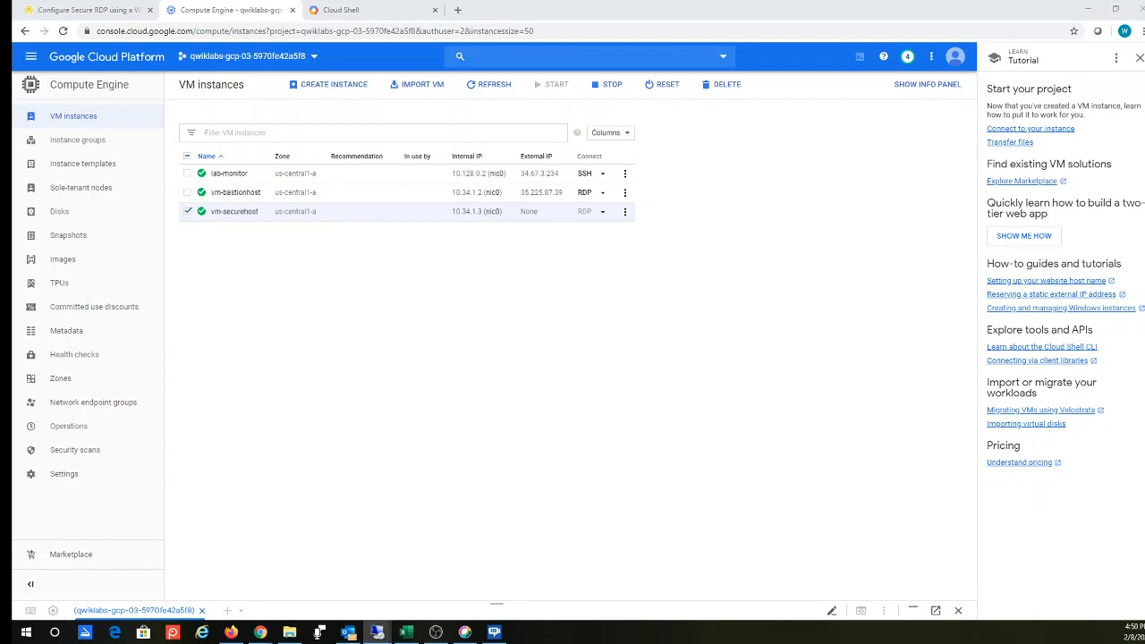
pyautogui.moveTo(2, 224); pyautogui.dragTo(452, 275)
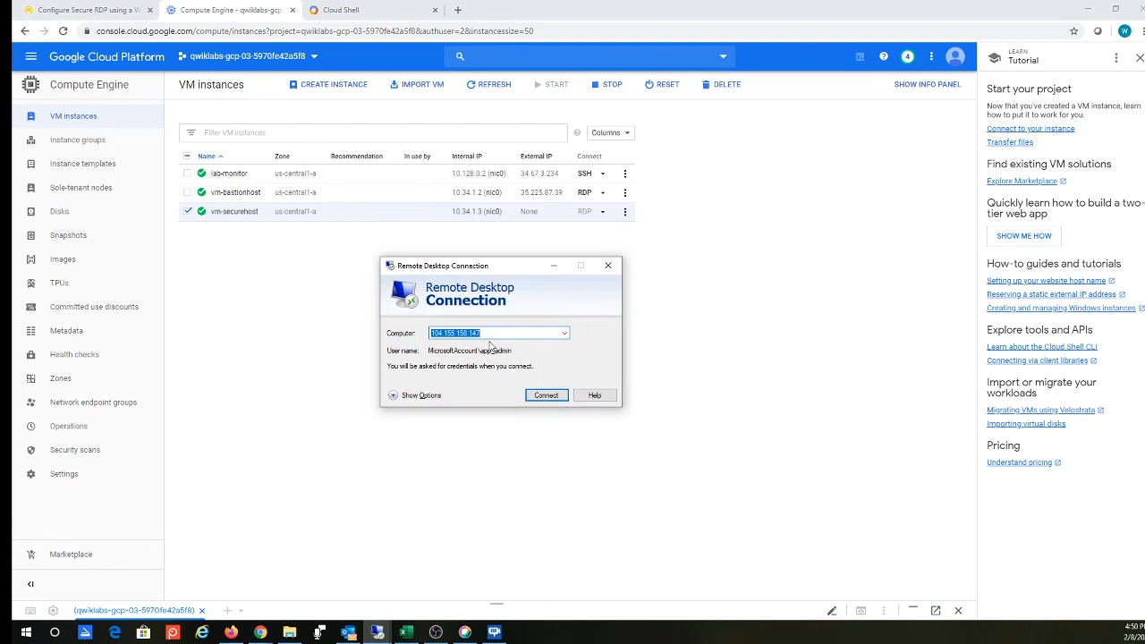
pyautogui.hotkey('ctrl', 'v')
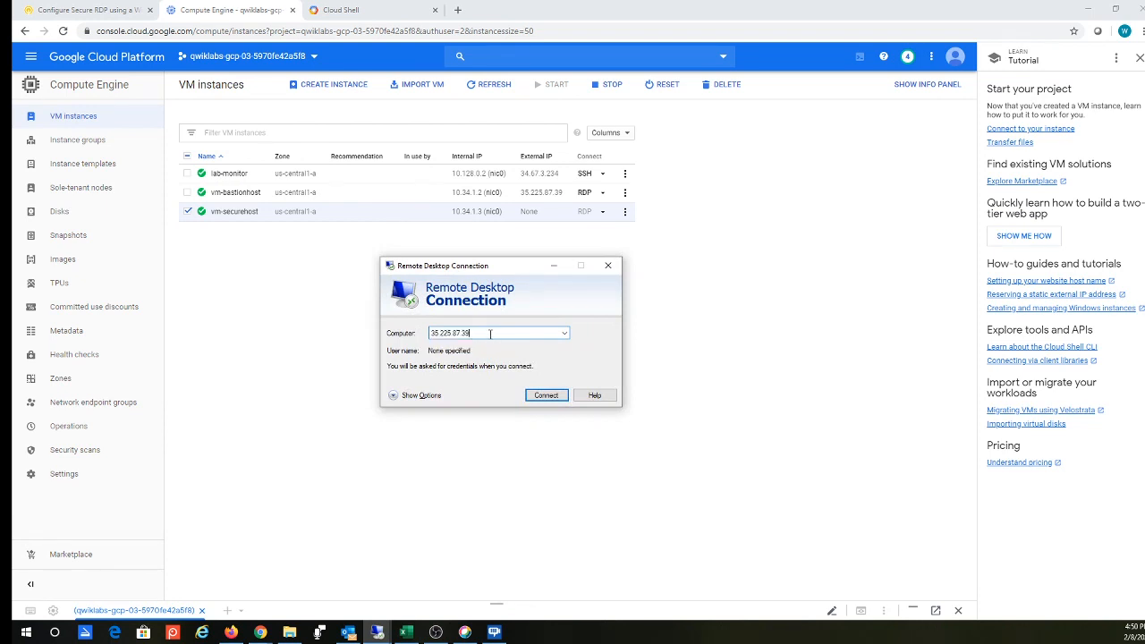
pyautogui.click(547, 396)
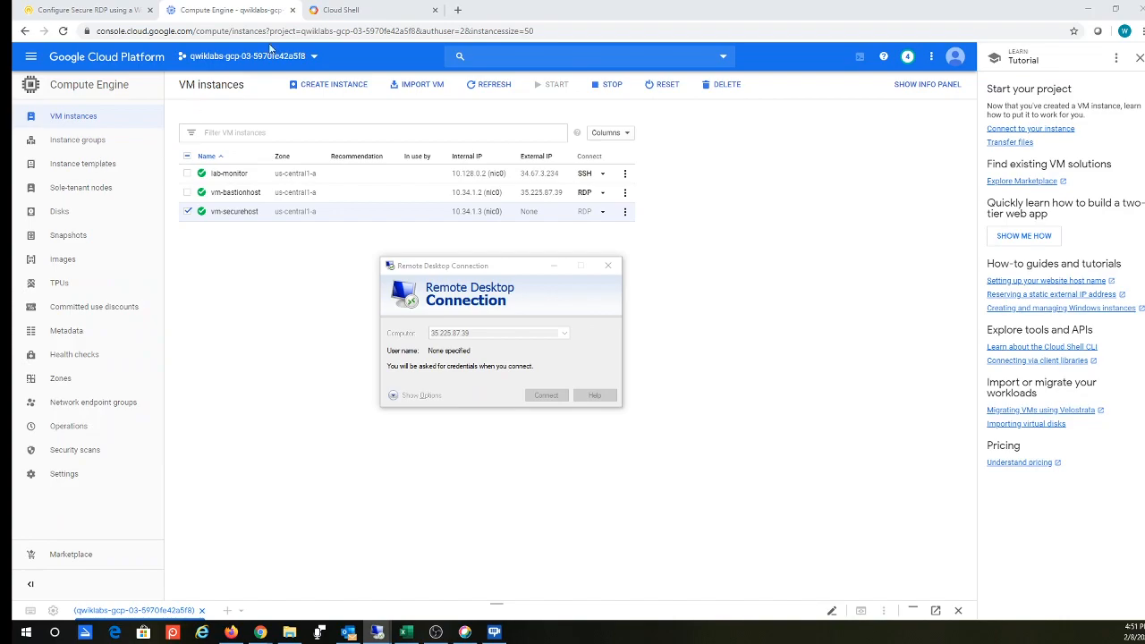
# - Copy the app_admin password for vm-bastionhost from Cloud Shell, use it to sign in to the remote desktop, and accept the certificate warning
pyautogui.click(353, 10)
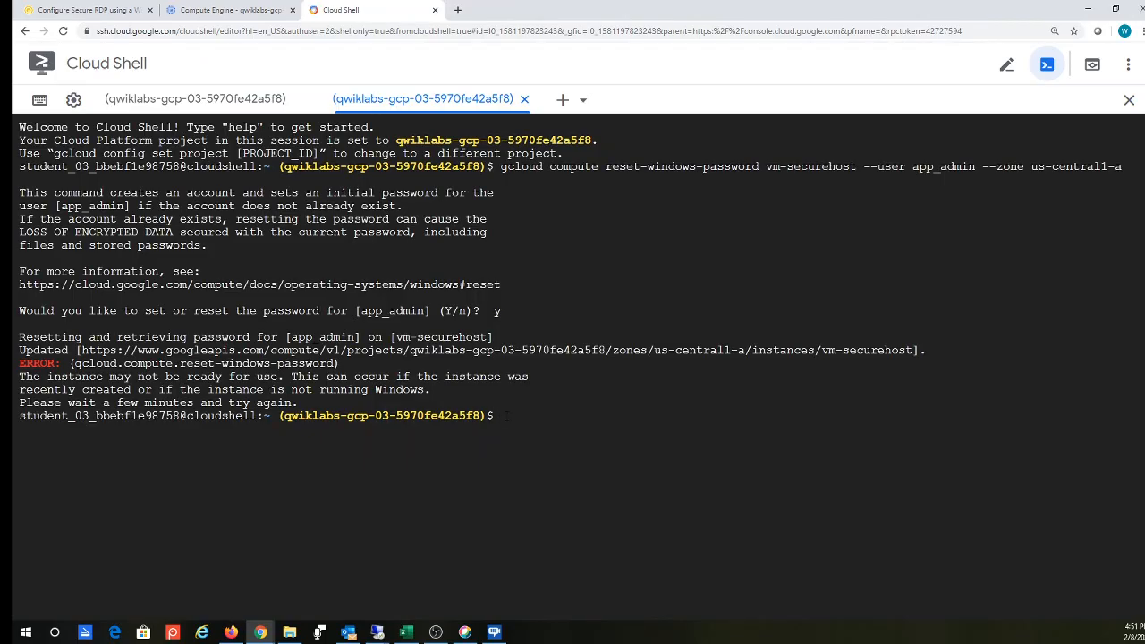
pyautogui.click(215, 99)
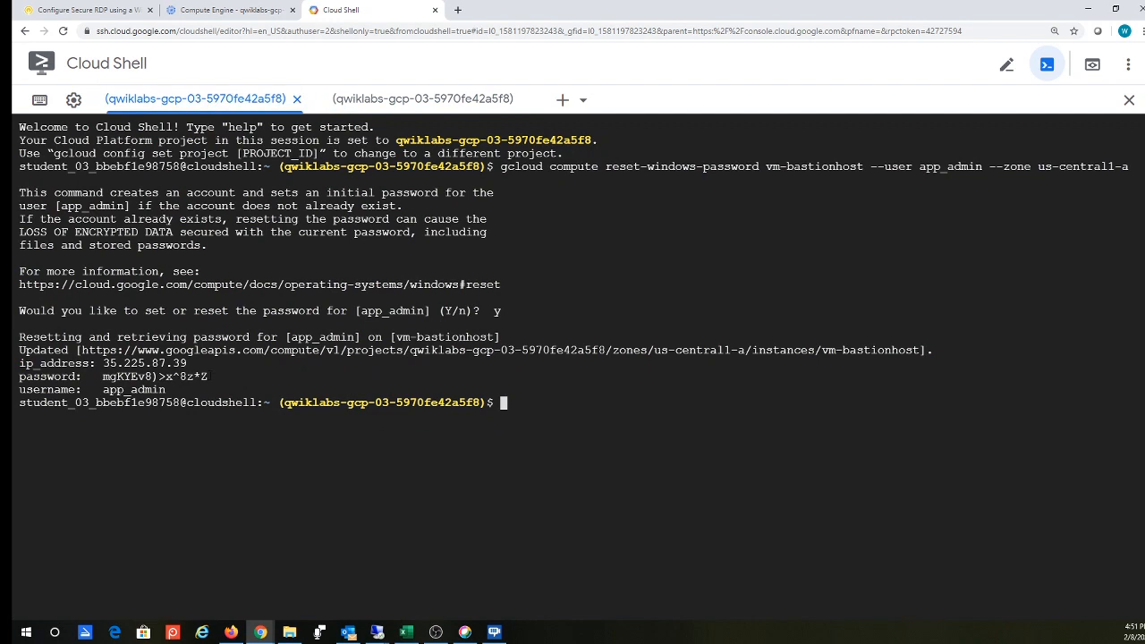
pyautogui.moveTo(209, 377); pyautogui.dragTo(103, 376)
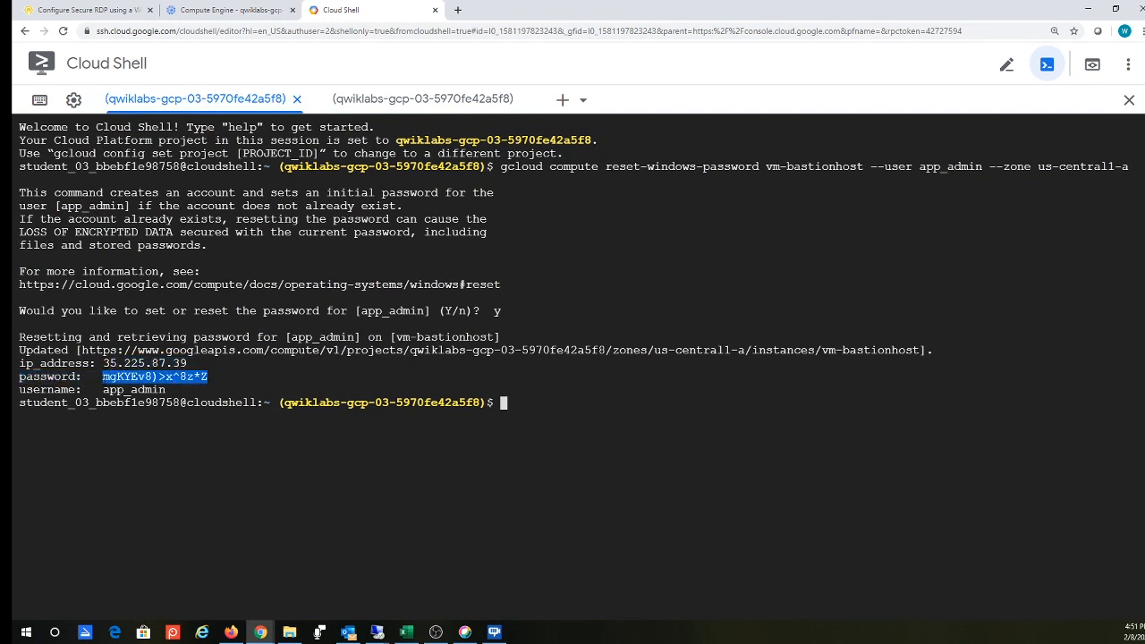
pyautogui.click(377, 632)
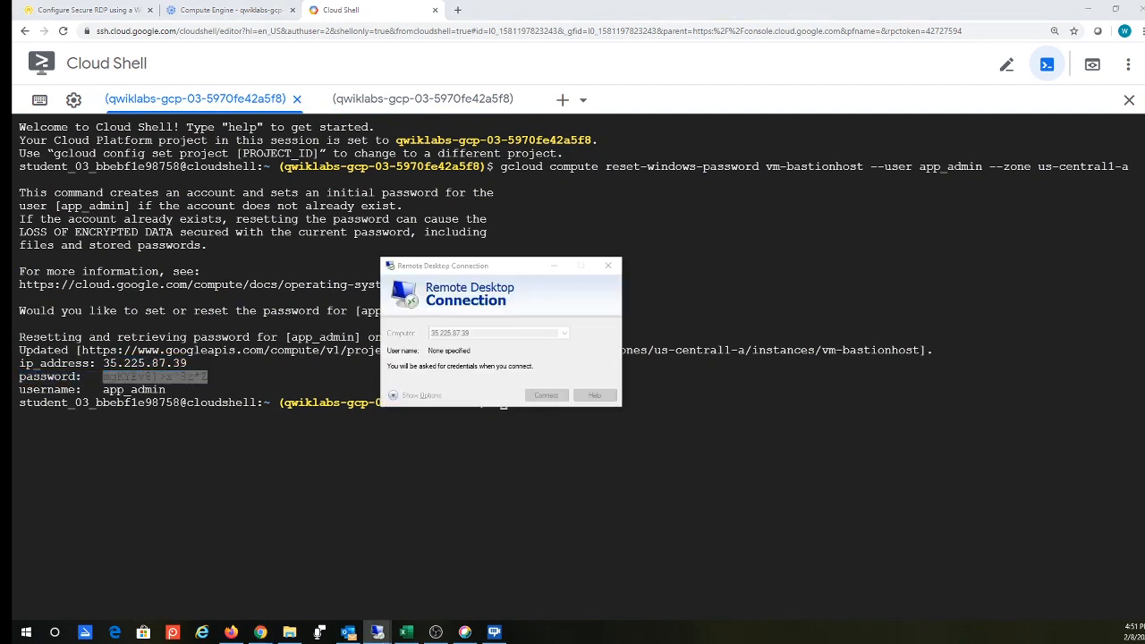
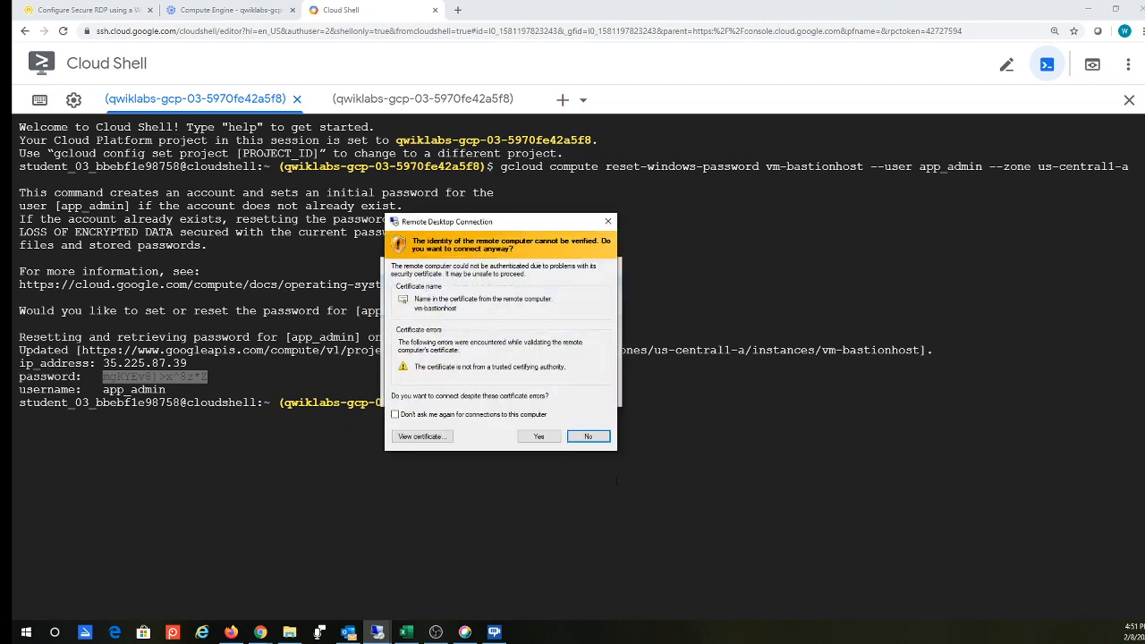
pyautogui.click(539, 437)
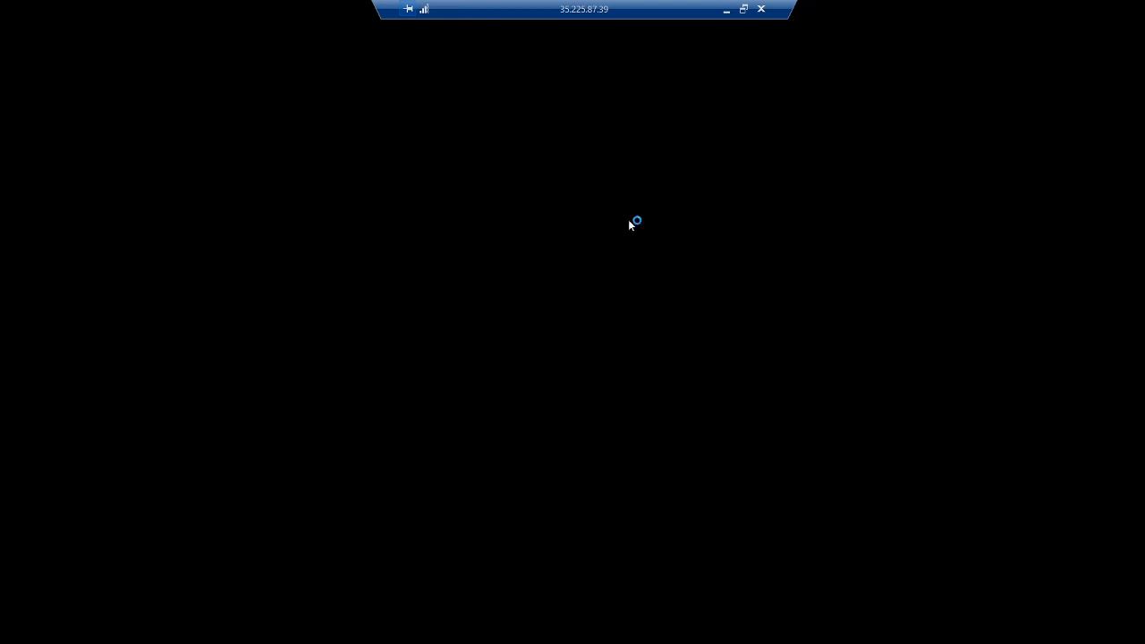
# - Back in Cloud Shell, rerun the app_admin password reset for vm-securehost, answering y, and copy the generated password
pyautogui.click(728, 12)
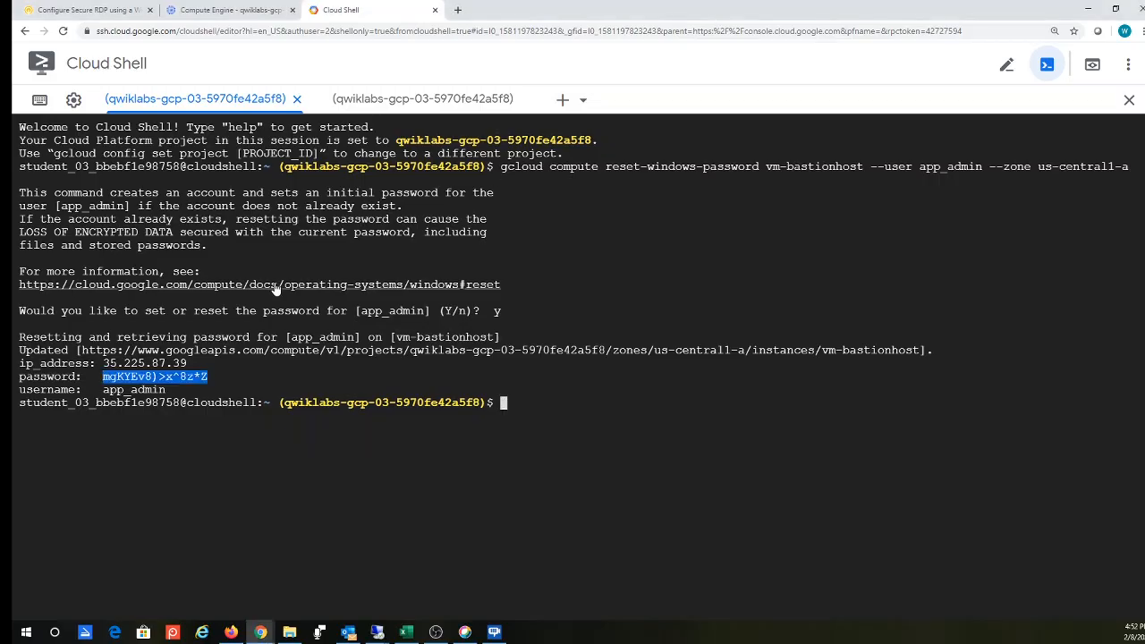
pyautogui.click(621, 446)
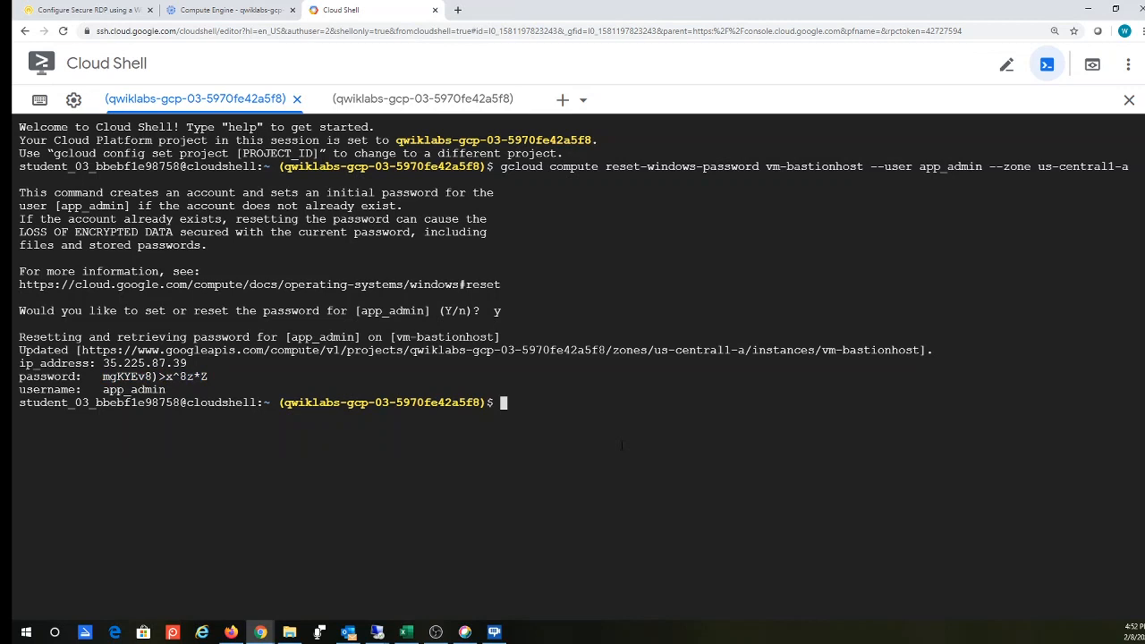
pyautogui.click(416, 99)
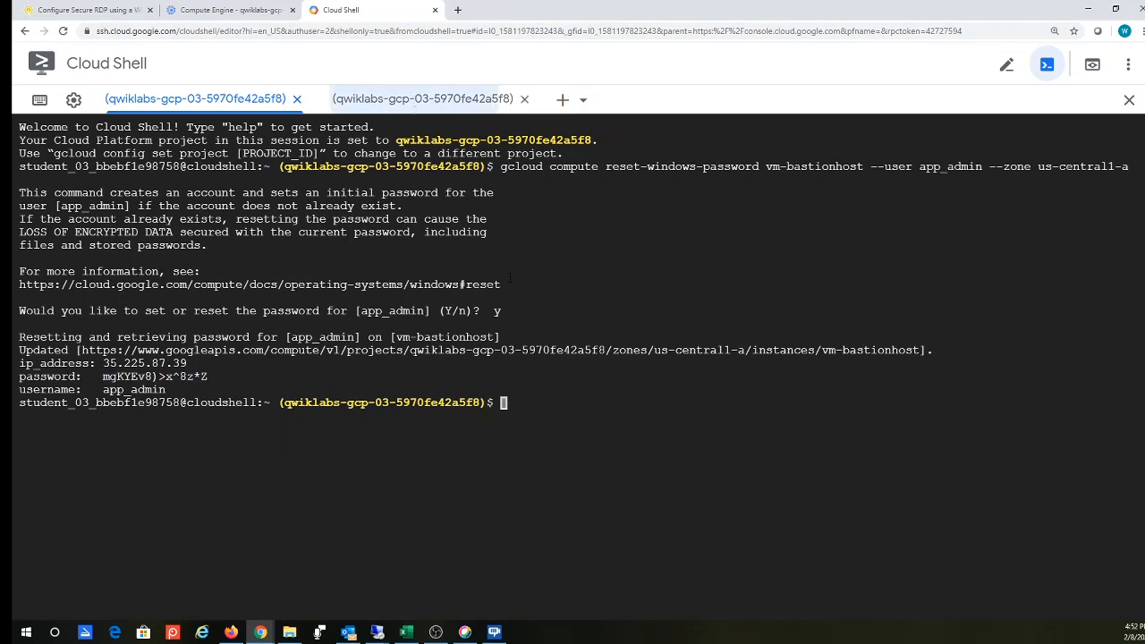
pyautogui.press('Up')
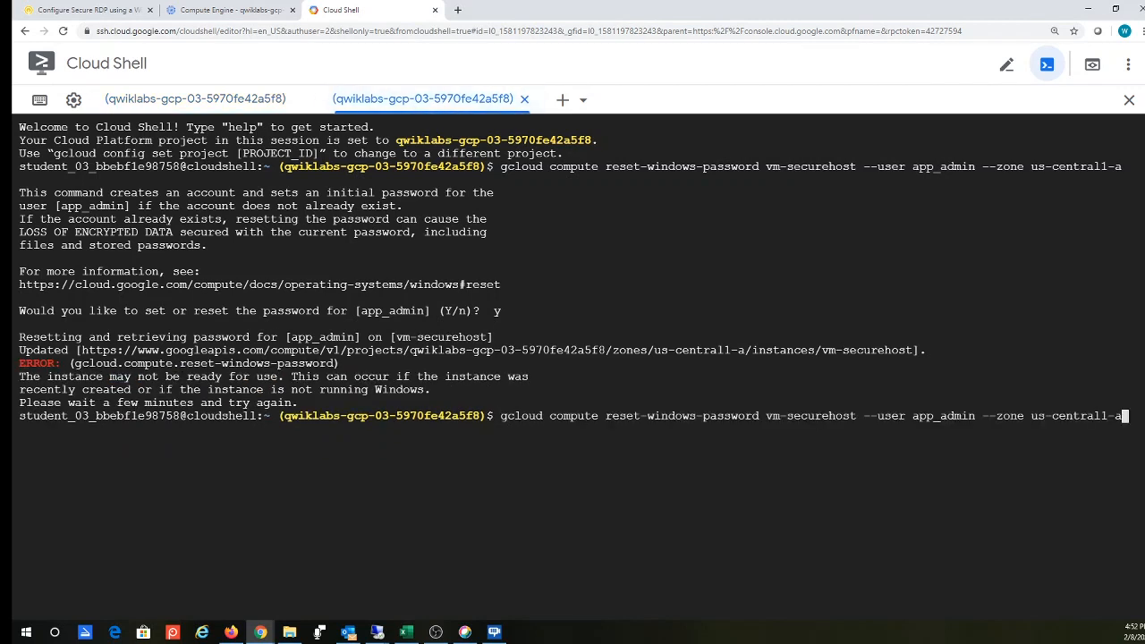
pyautogui.press('Return')
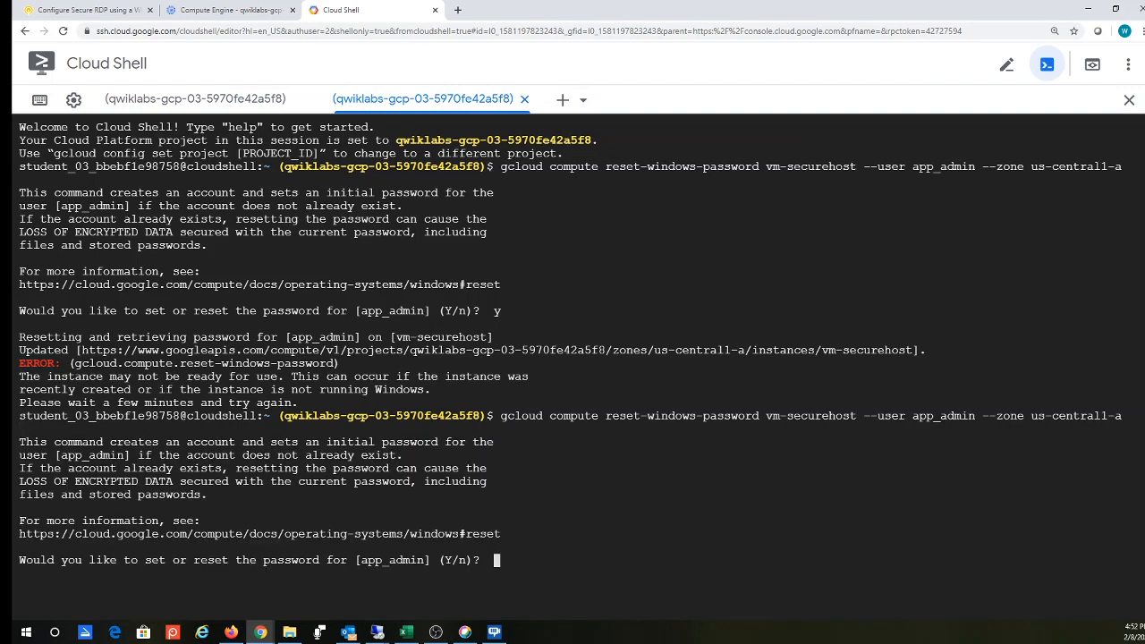
pyautogui.write('y')
pyautogui.press('Return')
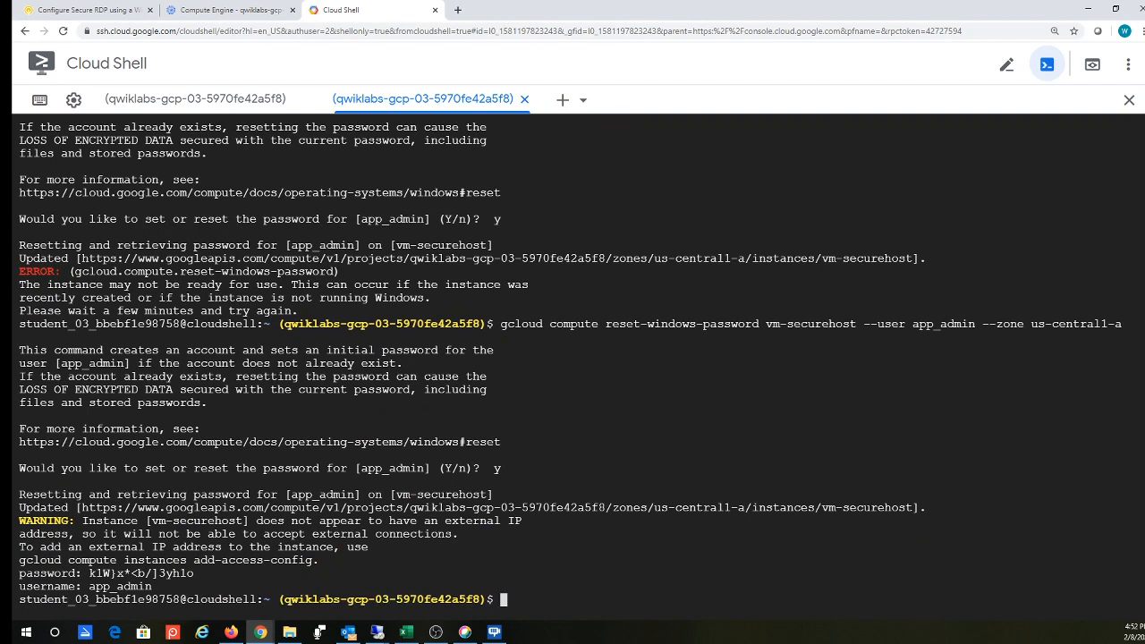
pyautogui.moveTo(194, 574); pyautogui.dragTo(89, 573)
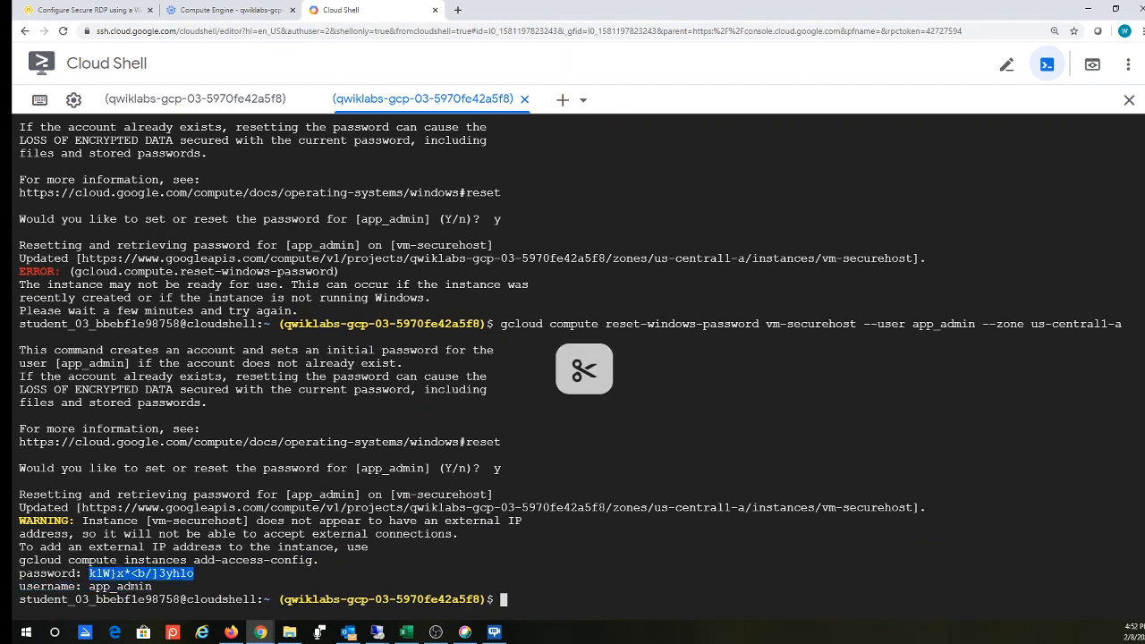
# - Read the lab's secure host connection instructions, and open Remote Desktop Connection inside the vm-bastionhost session by searching for msts
pyautogui.click(101, 10)
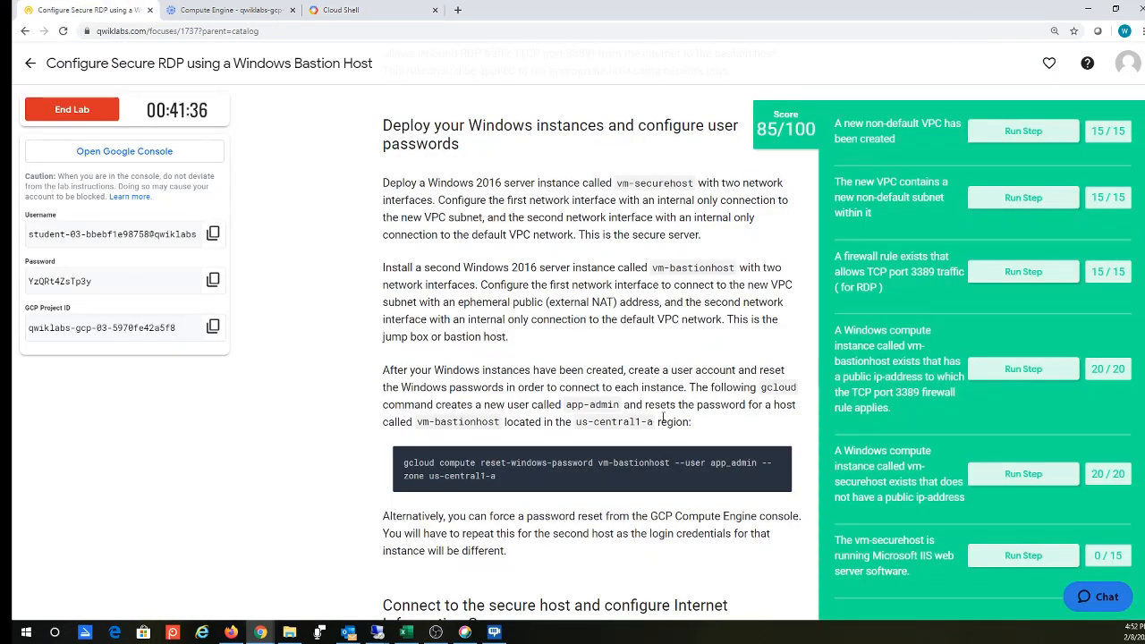
pyautogui.scroll(-3, 630, 534)
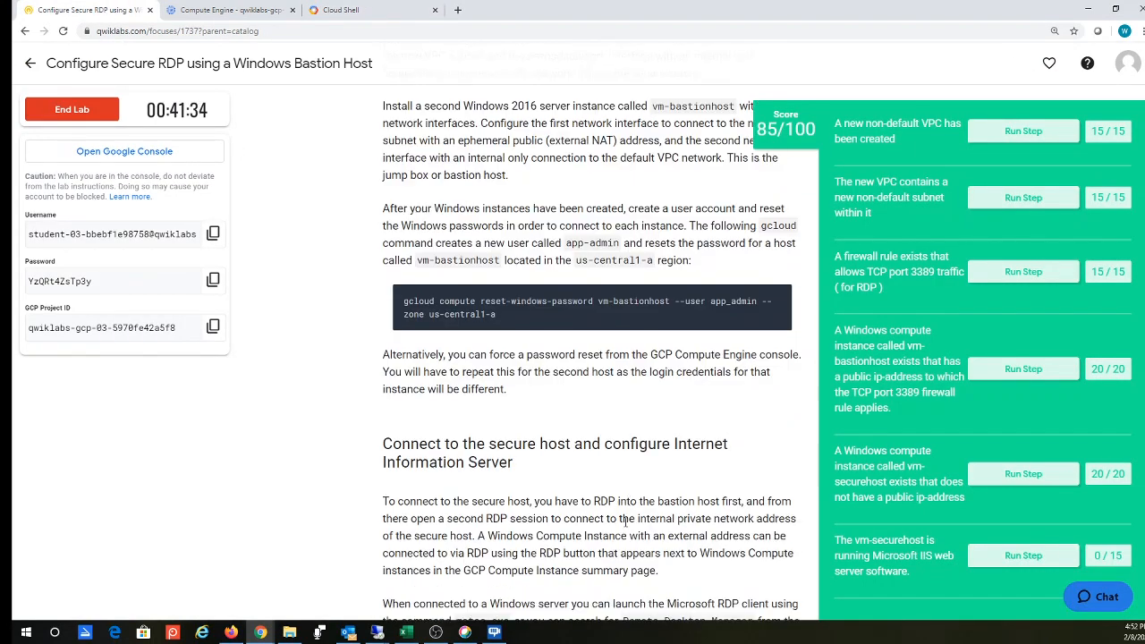
pyautogui.scroll(-1, 612, 462)
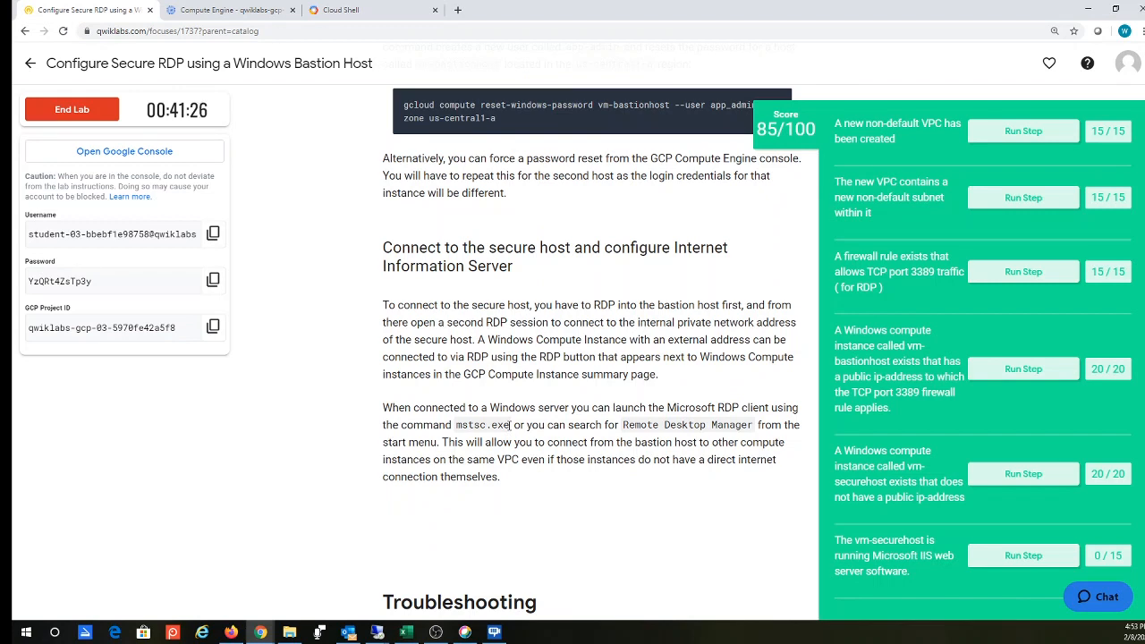
pyautogui.moveTo(377, 633)
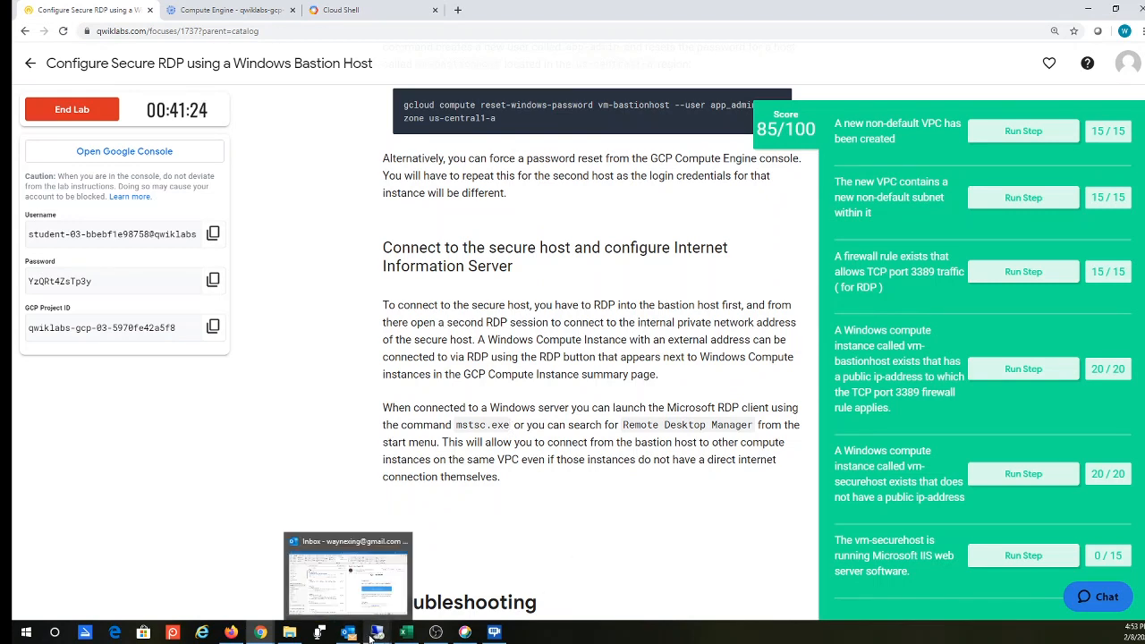
pyautogui.click(435, 548)
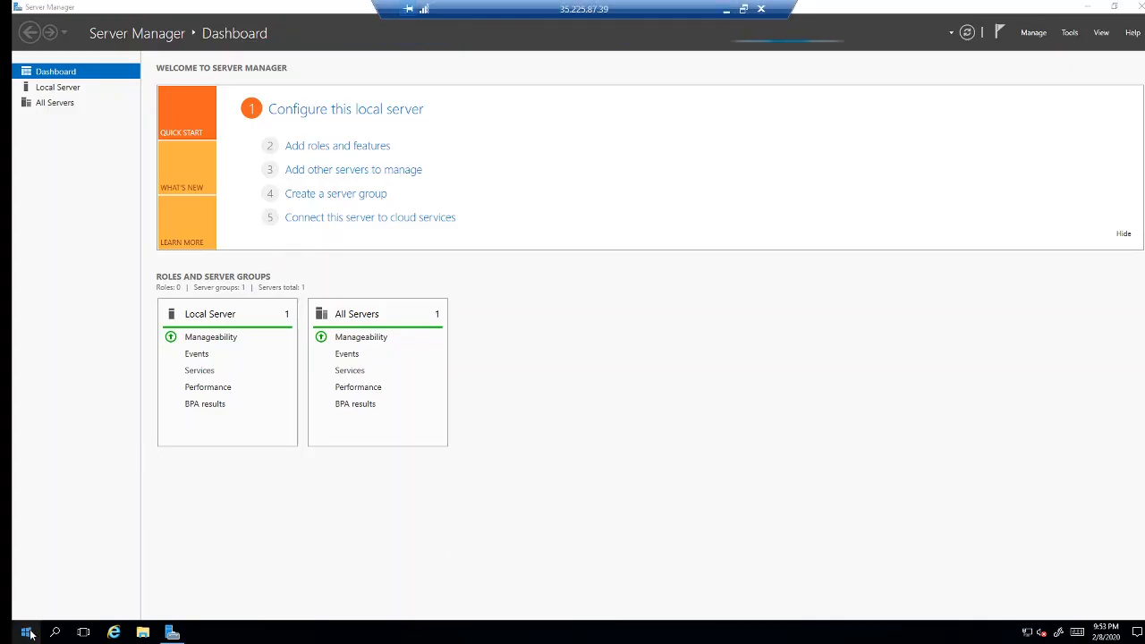
pyautogui.click(56, 632)
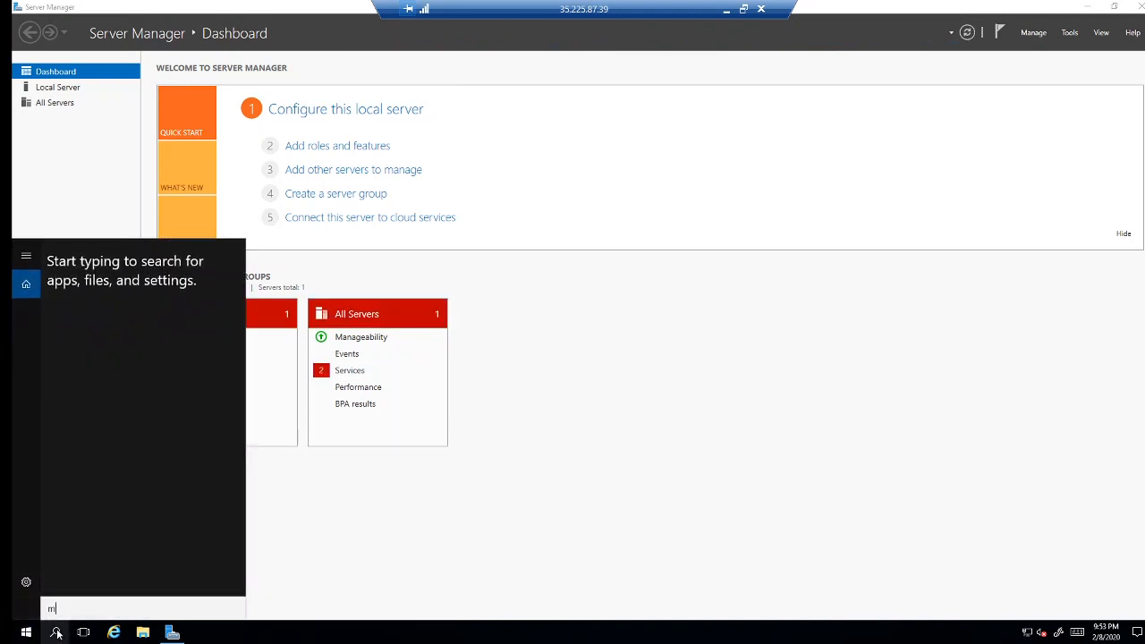
pyautogui.write('mstse')
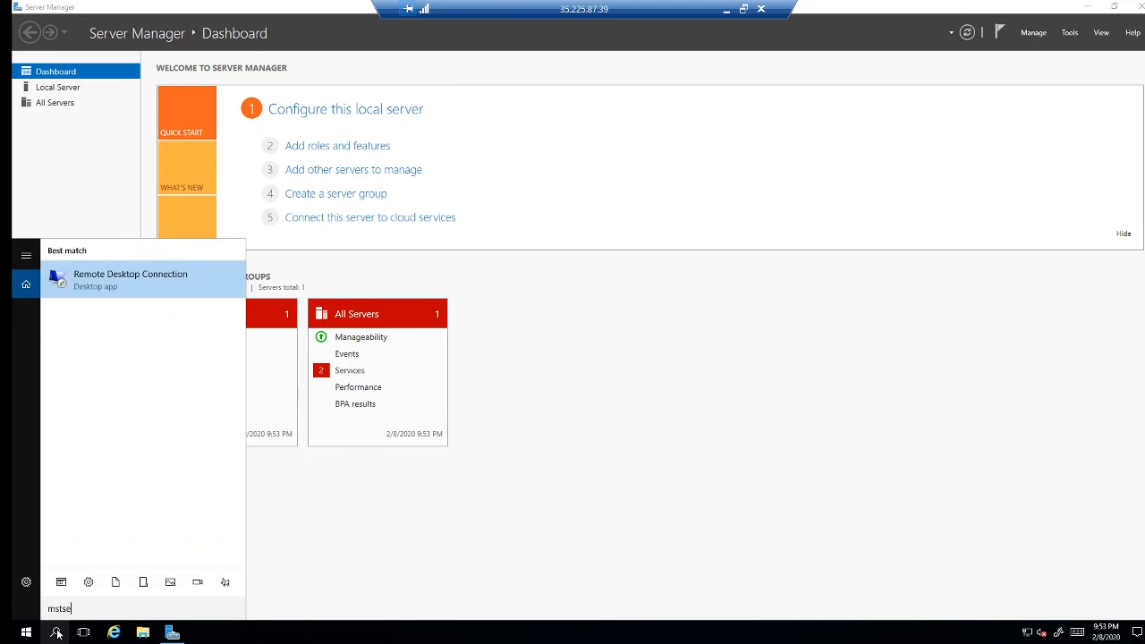
pyautogui.press('BackSpace')
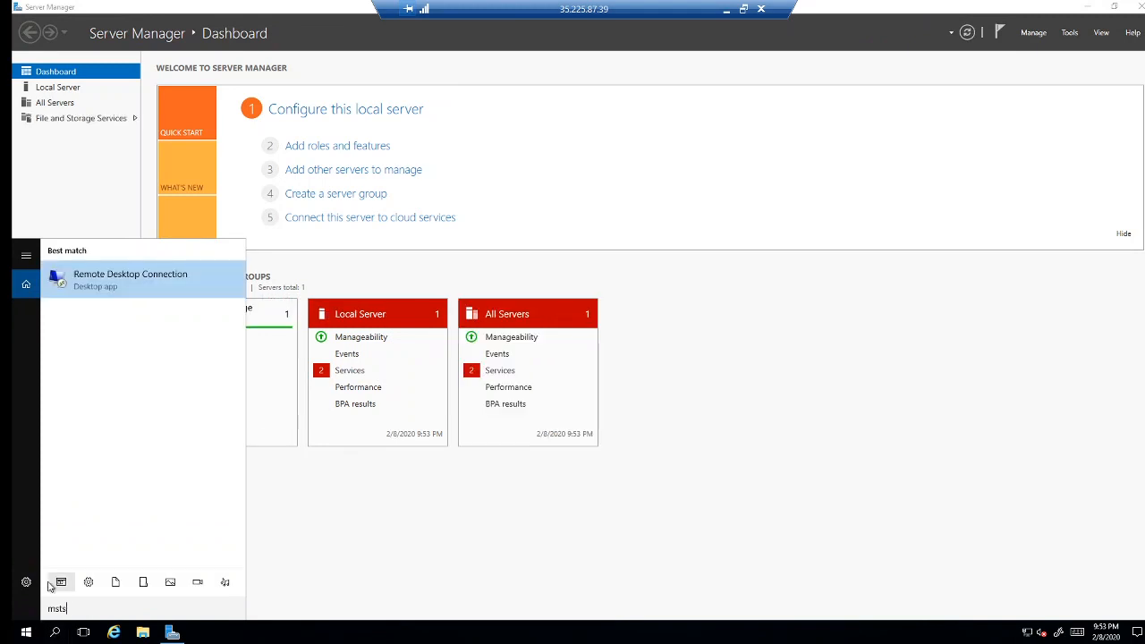
pyautogui.click(149, 284)
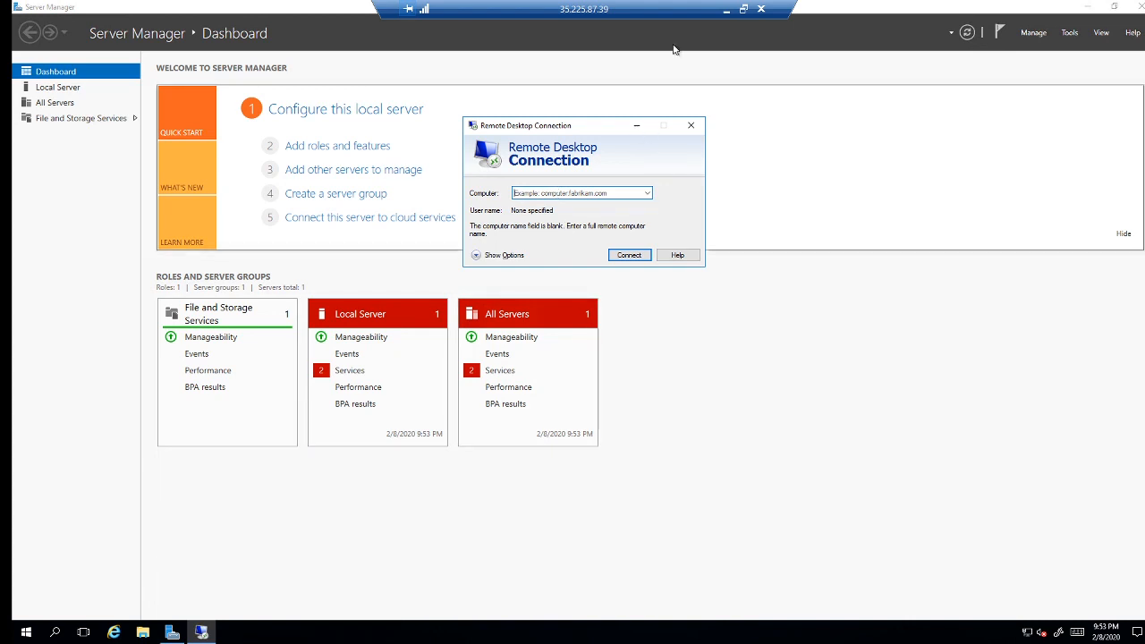
# - Return to the VM instances list in the Google Cloud console and copy the internal IP address of vm-securehost
pyautogui.click(726, 11)
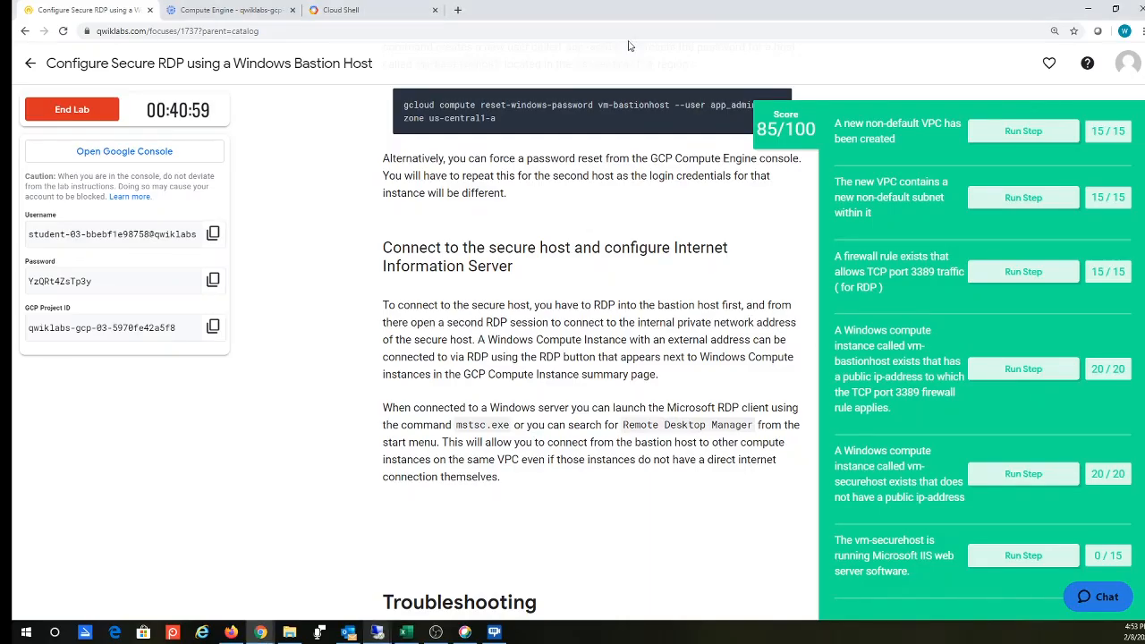
pyautogui.click(231, 10)
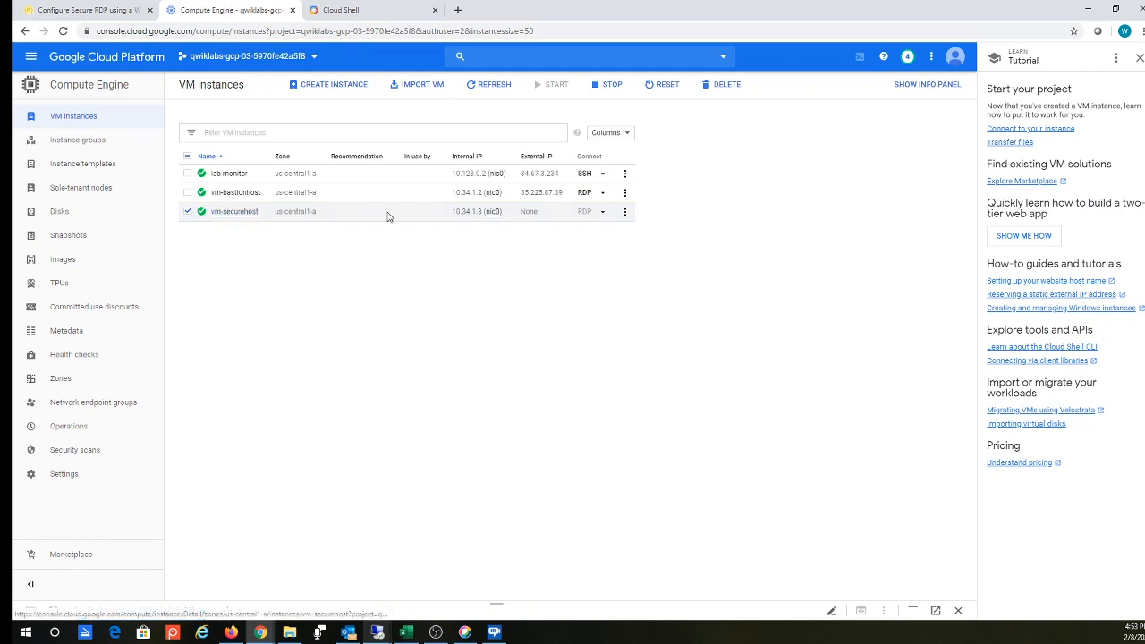
pyautogui.moveTo(482, 215); pyautogui.dragTo(453, 215)
pyautogui.rightClick(465, 214)
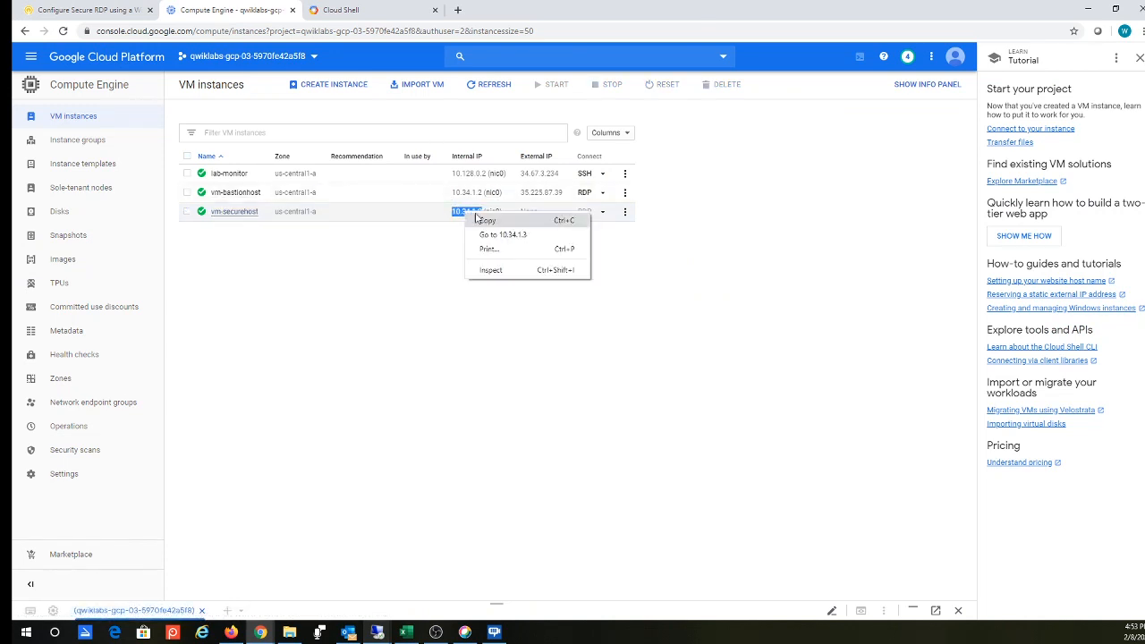
pyautogui.click(478, 222)
# - In the vm-bastionhost session, paste 10.34.1.3 as the Remote Desktop computer and start the connection
pyautogui.moveTo(349, 632)
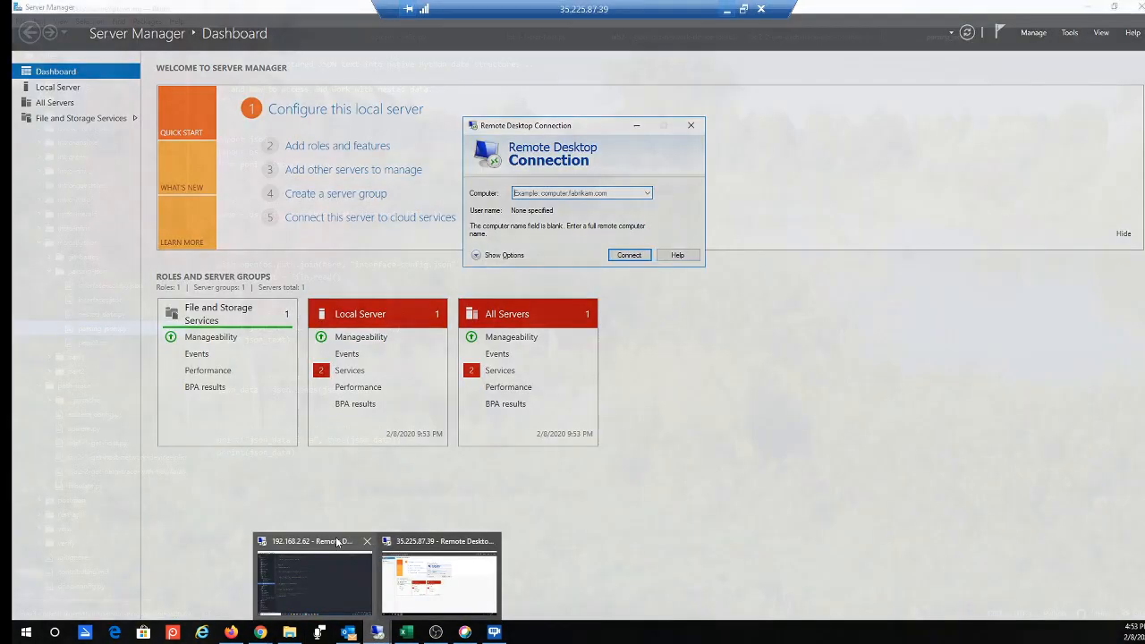
pyautogui.moveTo(368, 544)
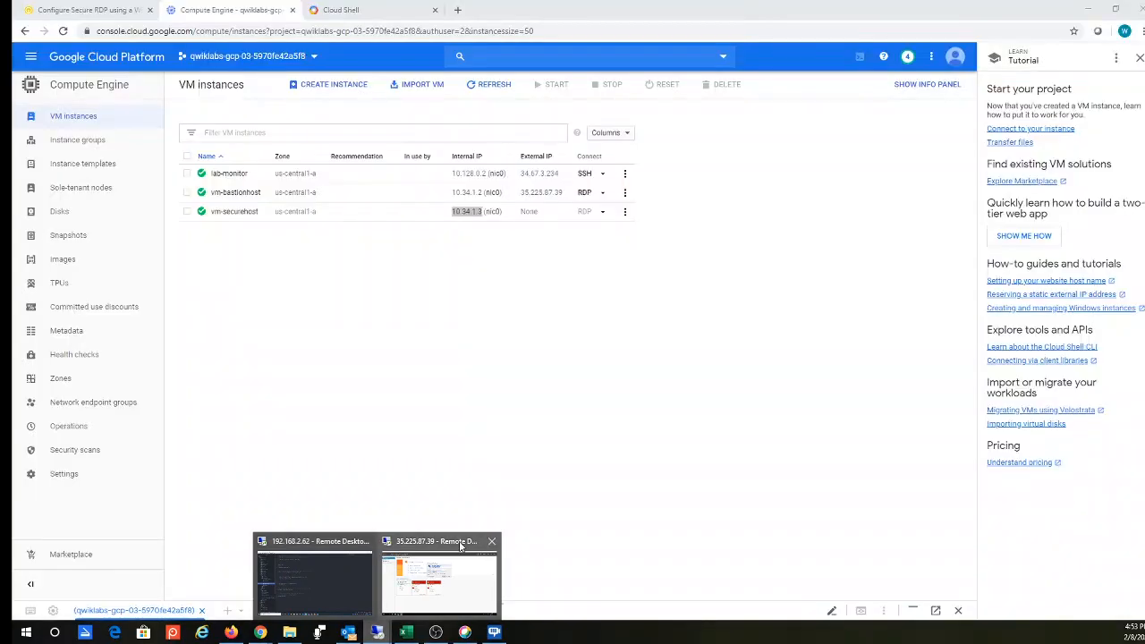
pyautogui.click(439, 582)
pyautogui.rightClick(530, 193)
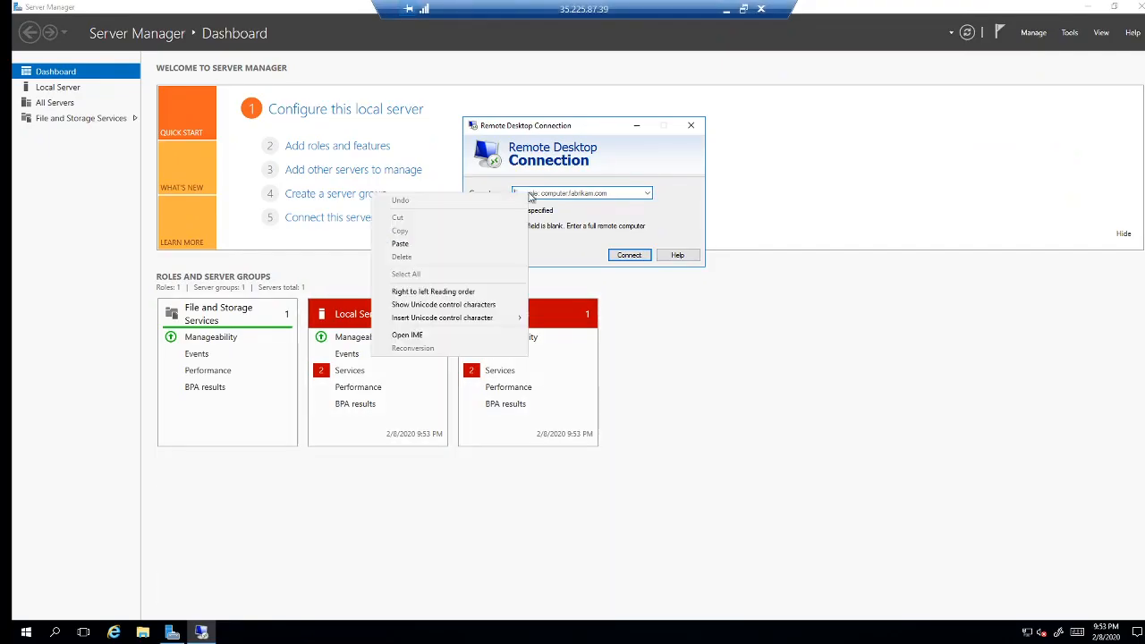
pyautogui.click(480, 246)
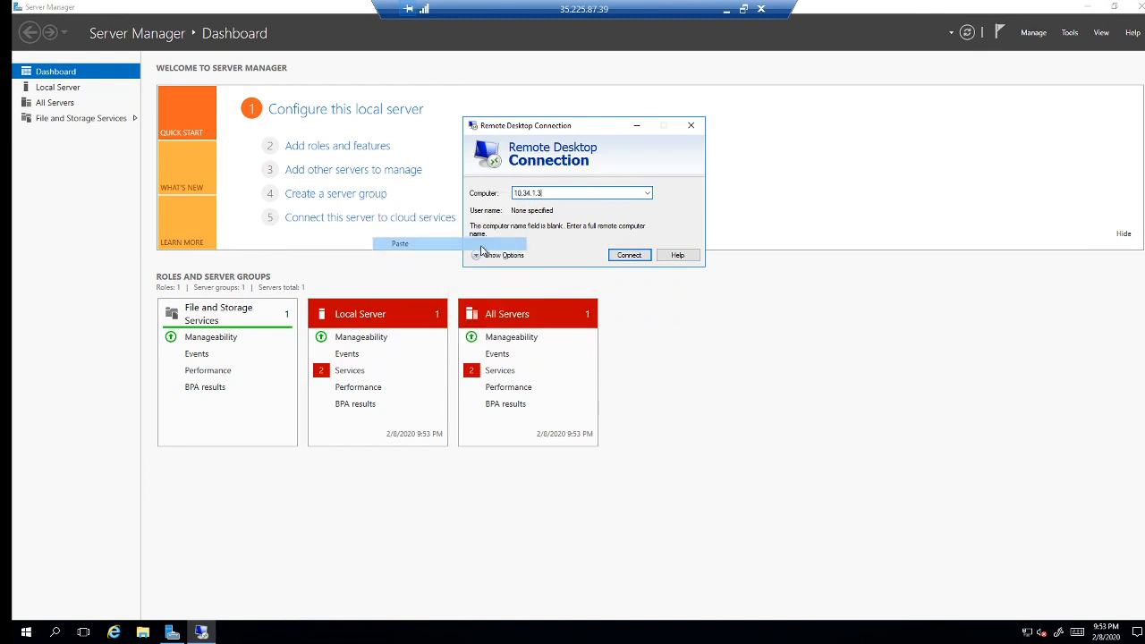
pyautogui.click(625, 255)
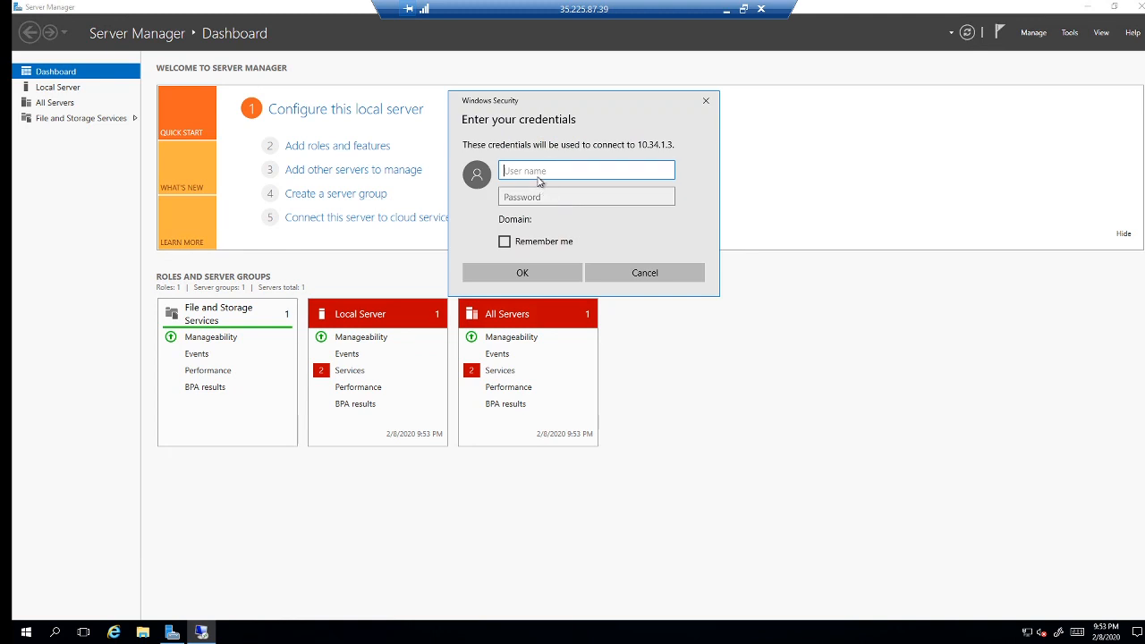
# - Copy the generated app_admin password from the Cloud Shell output again and return to the 35.225.87.39 remote session
pyautogui.click(725, 9)
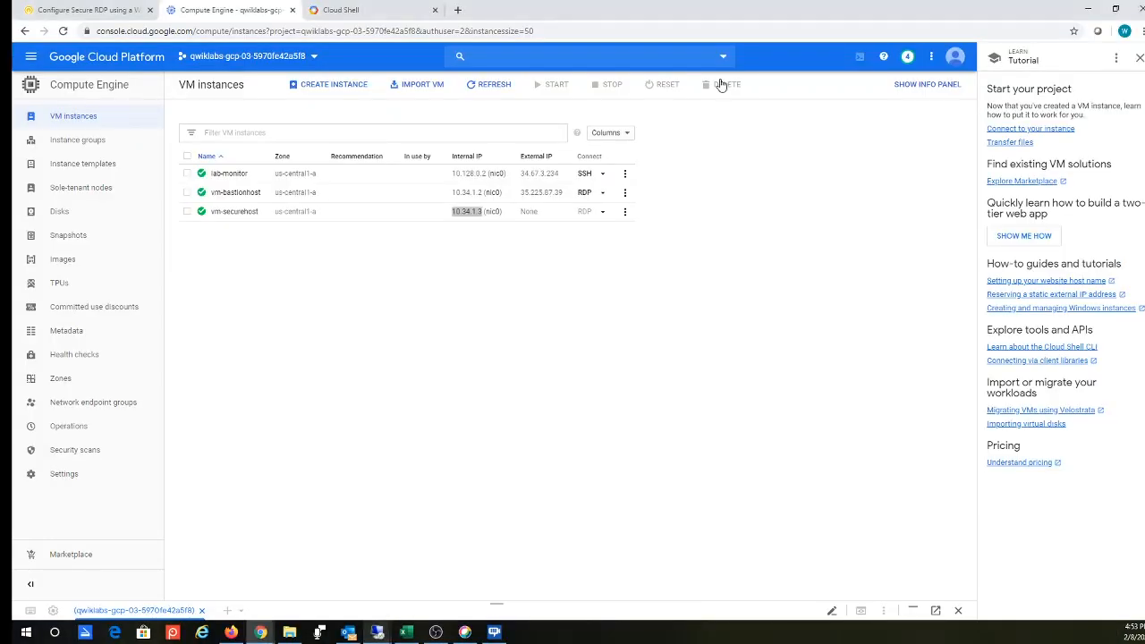
pyautogui.click(378, 11)
pyautogui.moveTo(90, 574); pyautogui.dragTo(194, 574)
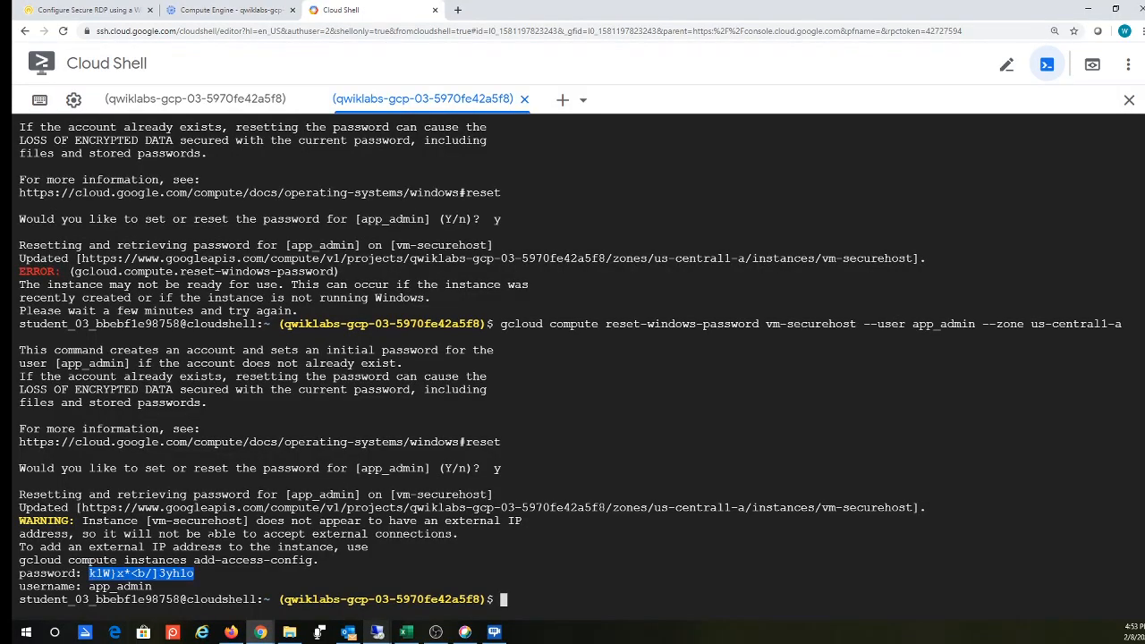
pyautogui.hotkey('ctrl', 'c')
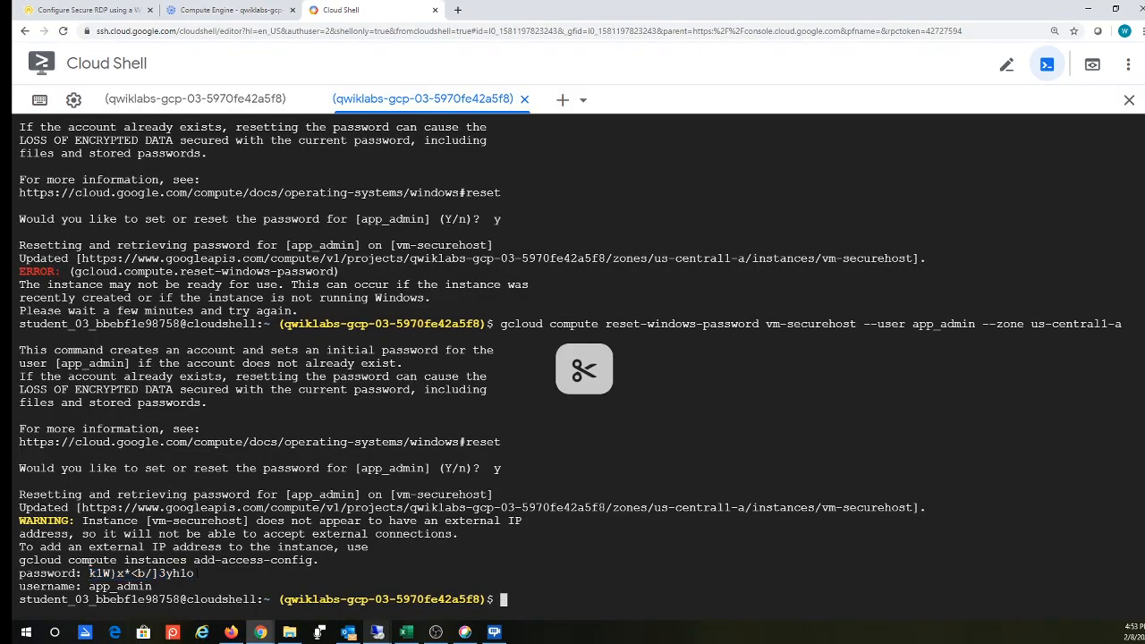
pyautogui.moveTo(193, 574); pyautogui.dragTo(90, 574)
pyautogui.hotkey('ctrl', 'c')
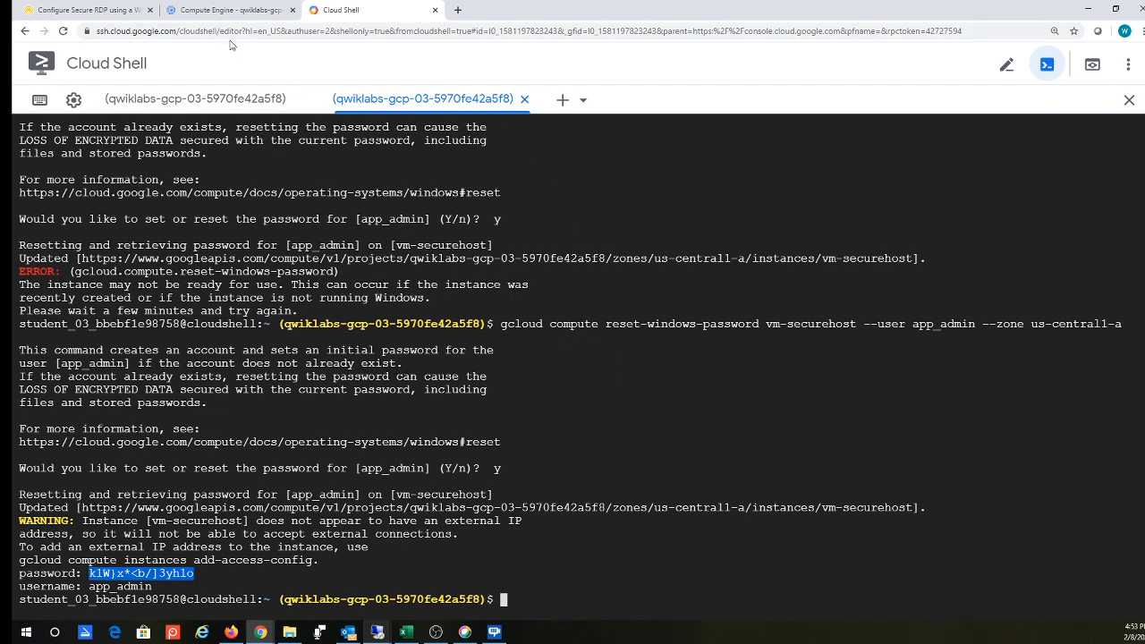
pyautogui.click(385, 633)
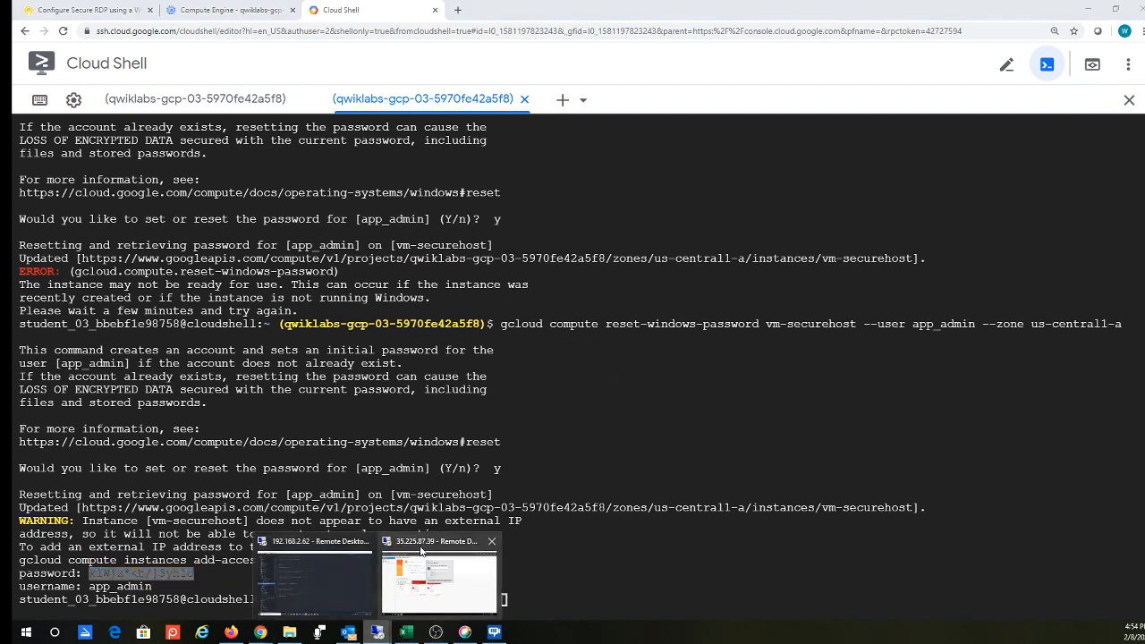
pyautogui.click(413, 544)
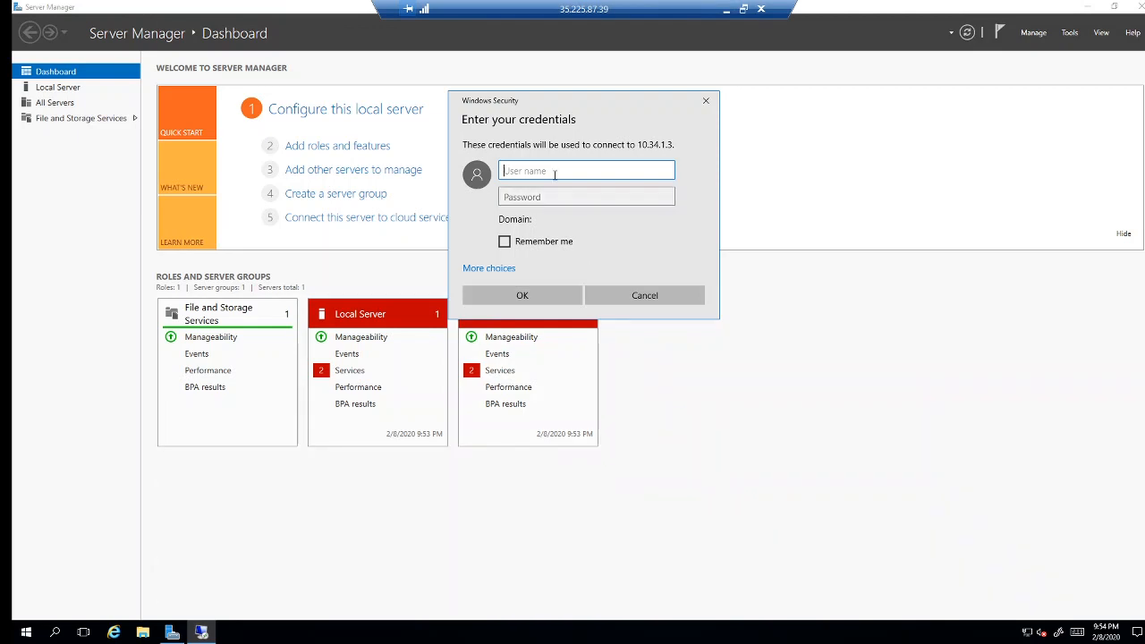
# - Sign in to 10.34.1.3 as app_admin with the account password, accept the untrusted certificate, and decline network discovery
pyautogui.write('app_admin')
pyautogui.press('Tab')
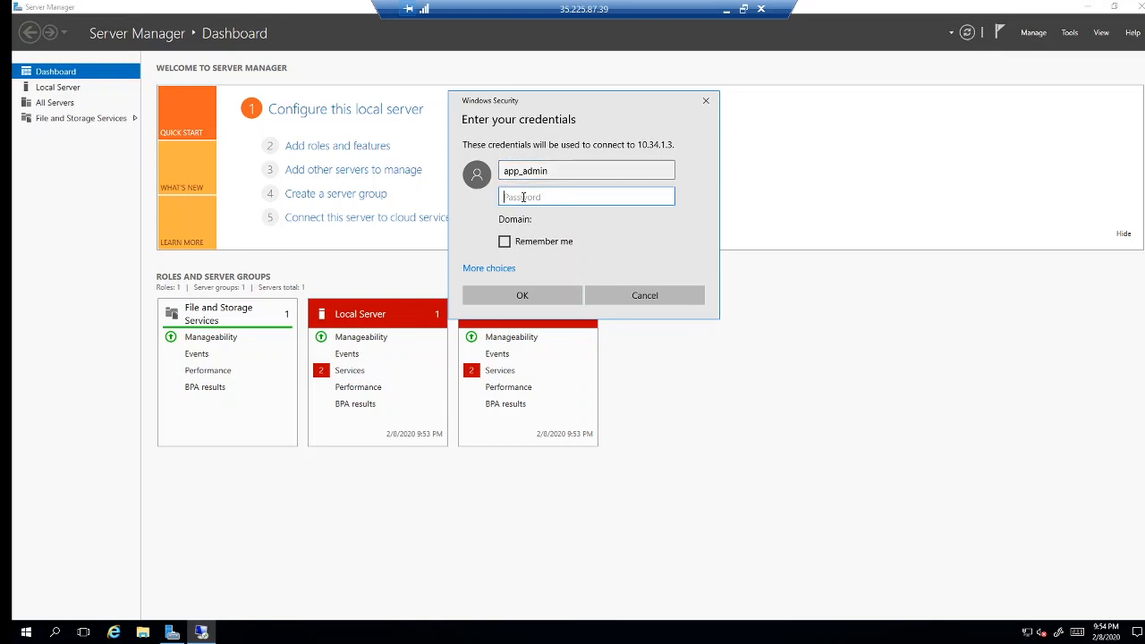
pyautogui.hotkey('ctrl', 'v')
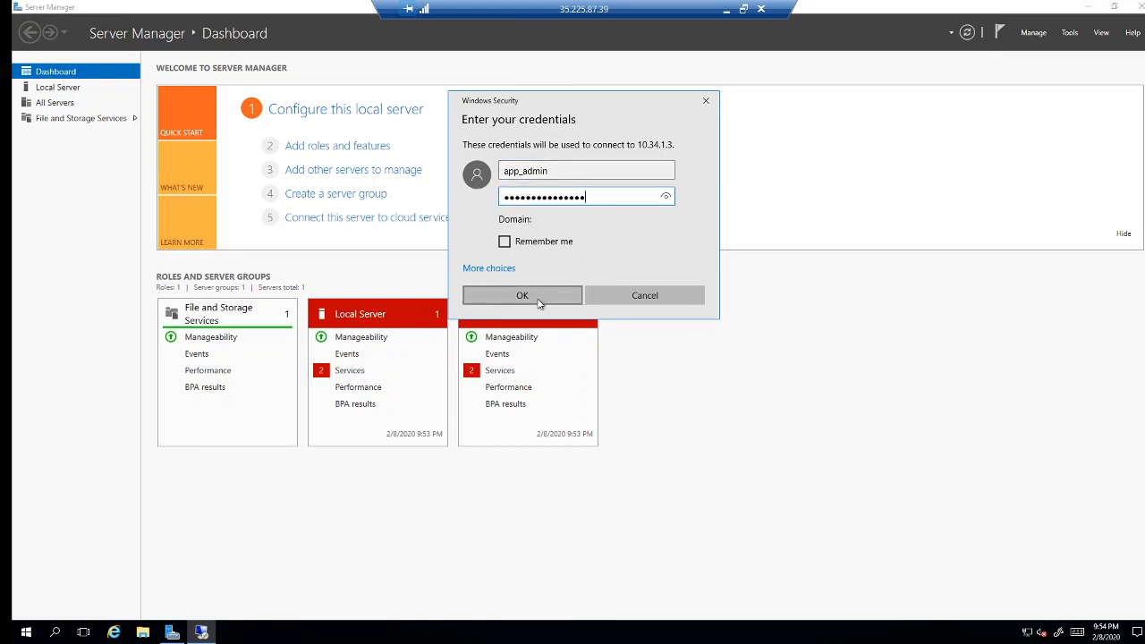
pyautogui.click(539, 303)
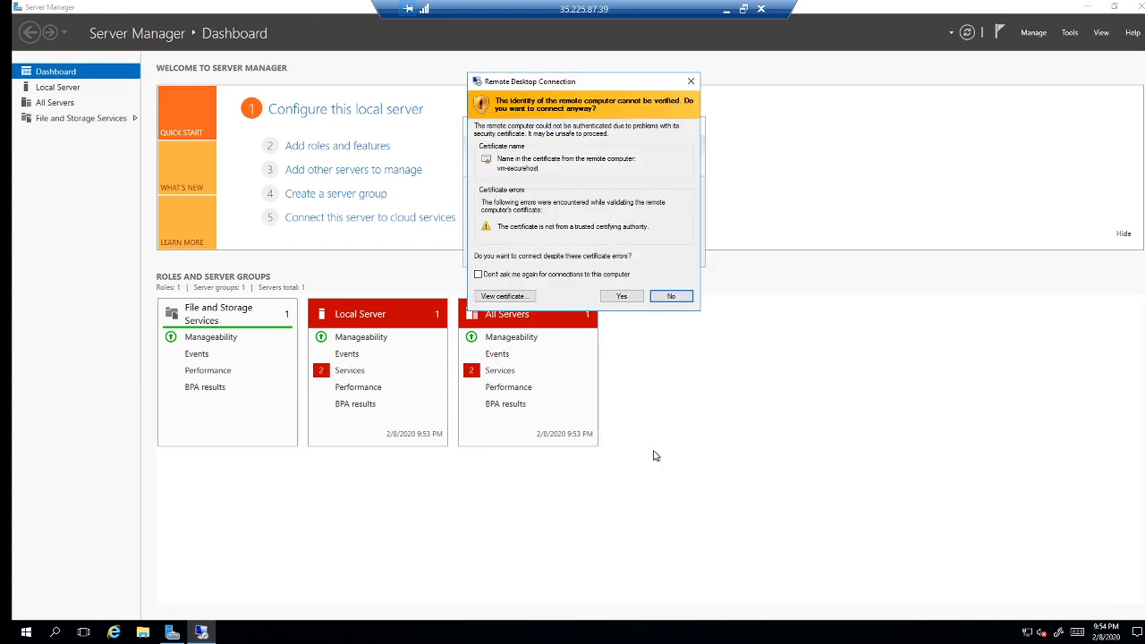
pyautogui.click(626, 296)
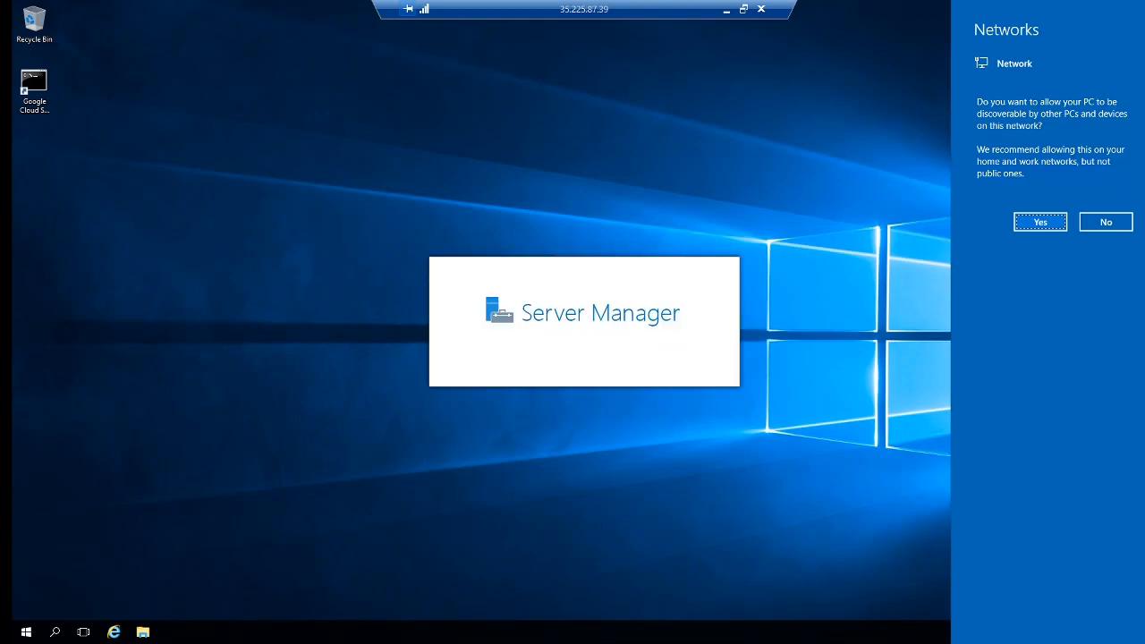
pyautogui.click(1101, 222)
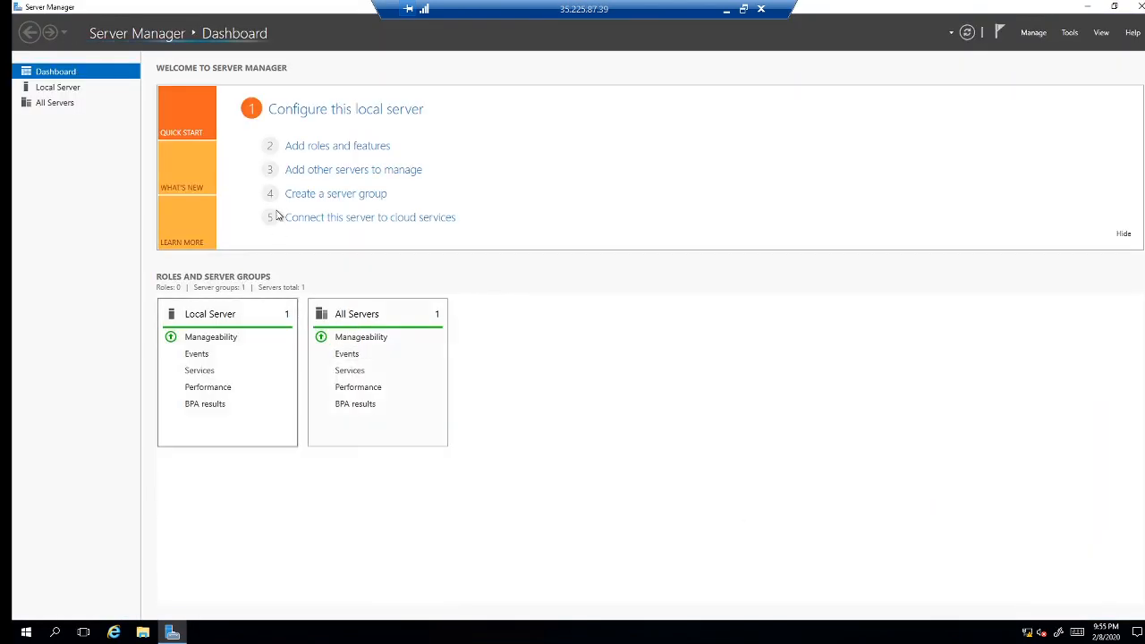
# - Start adding roles and features on vm-securehost, using role-based or feature-based installation and the server pool
pyautogui.click(324, 151)
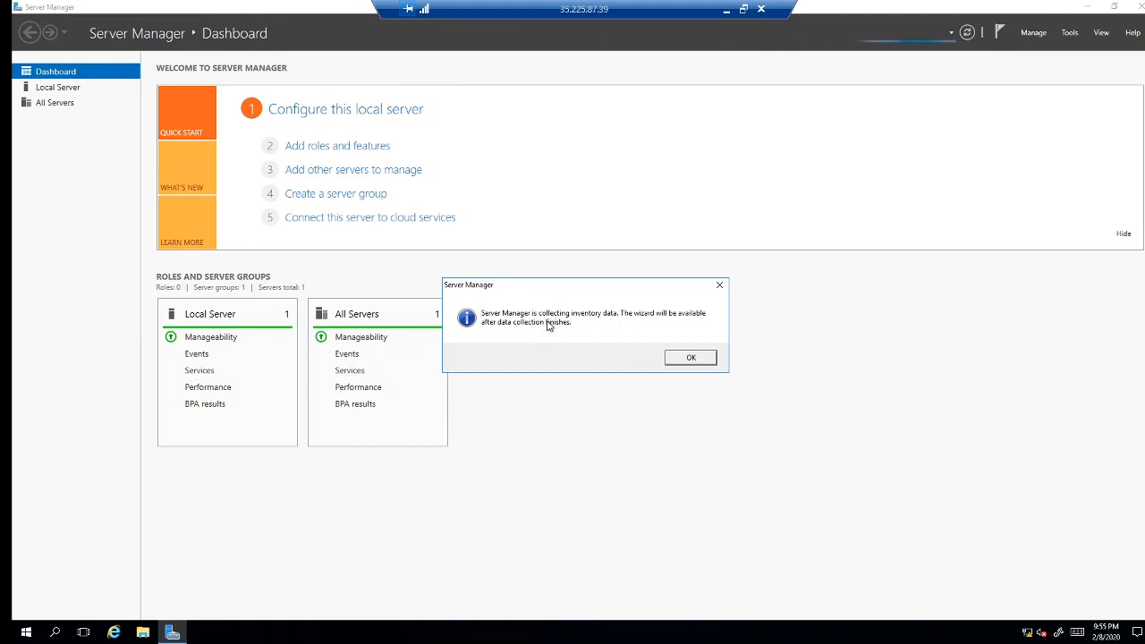
pyautogui.click(688, 359)
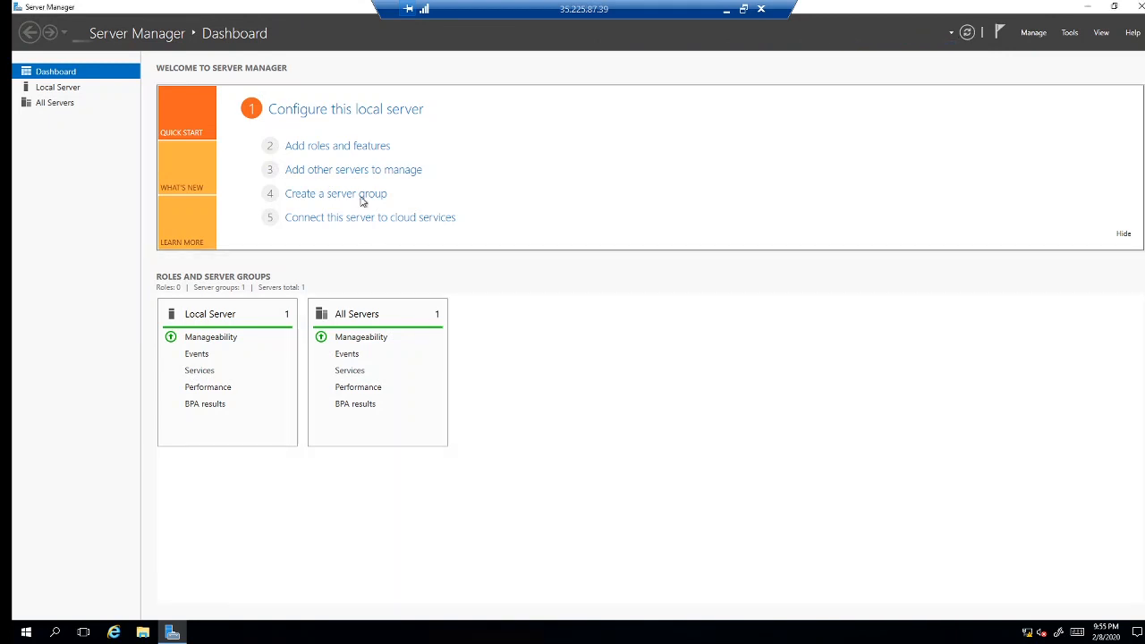
pyautogui.click(343, 146)
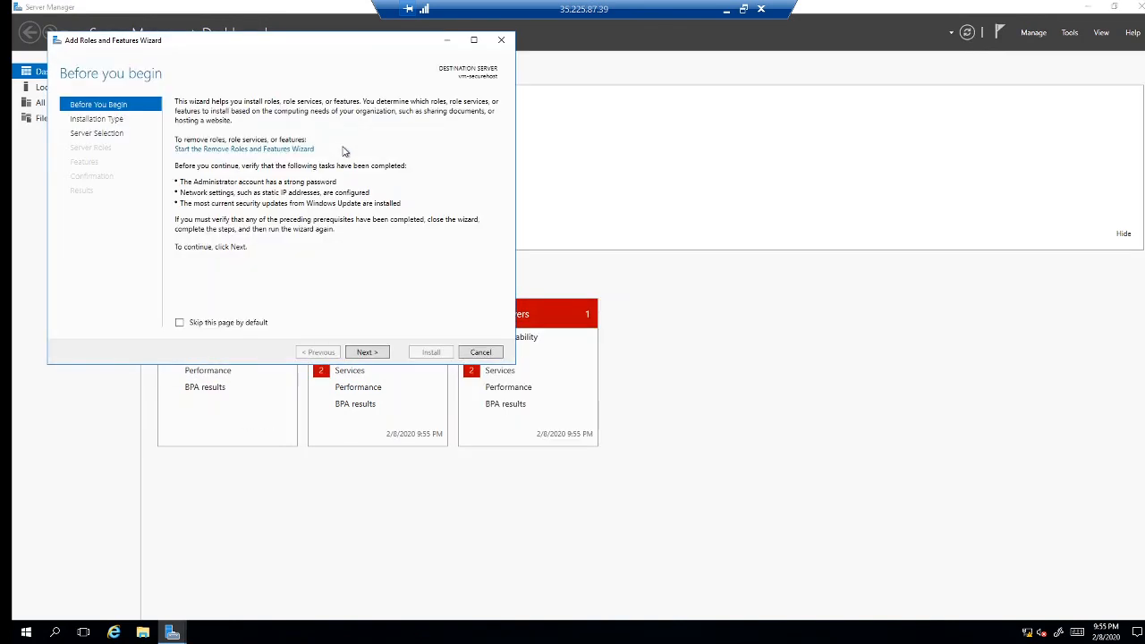
pyautogui.click(367, 352)
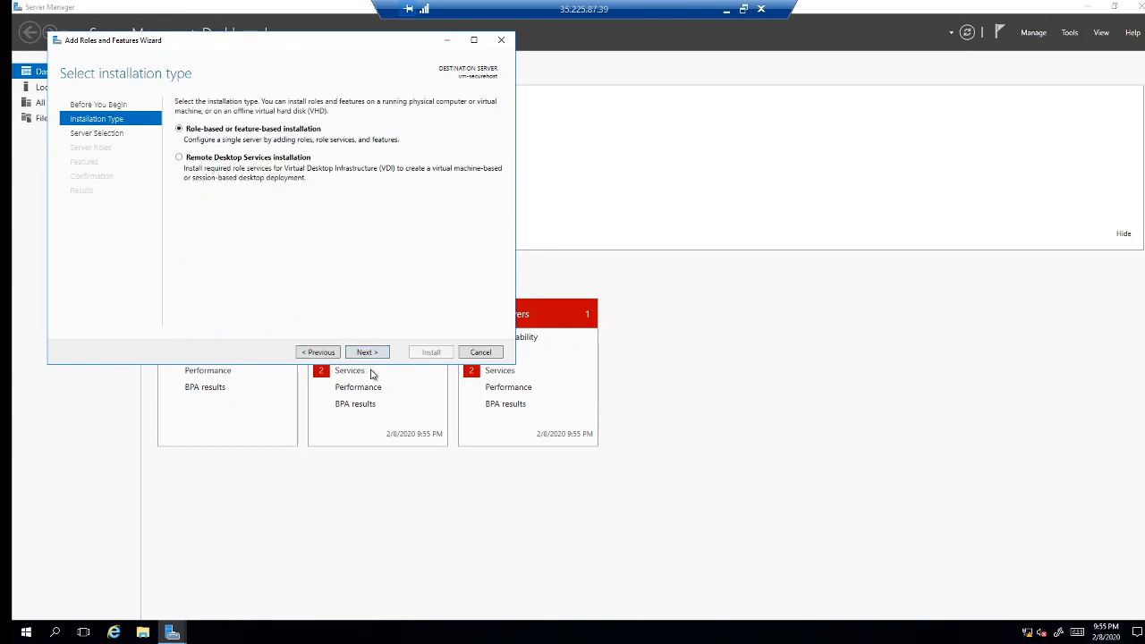
pyautogui.click(372, 354)
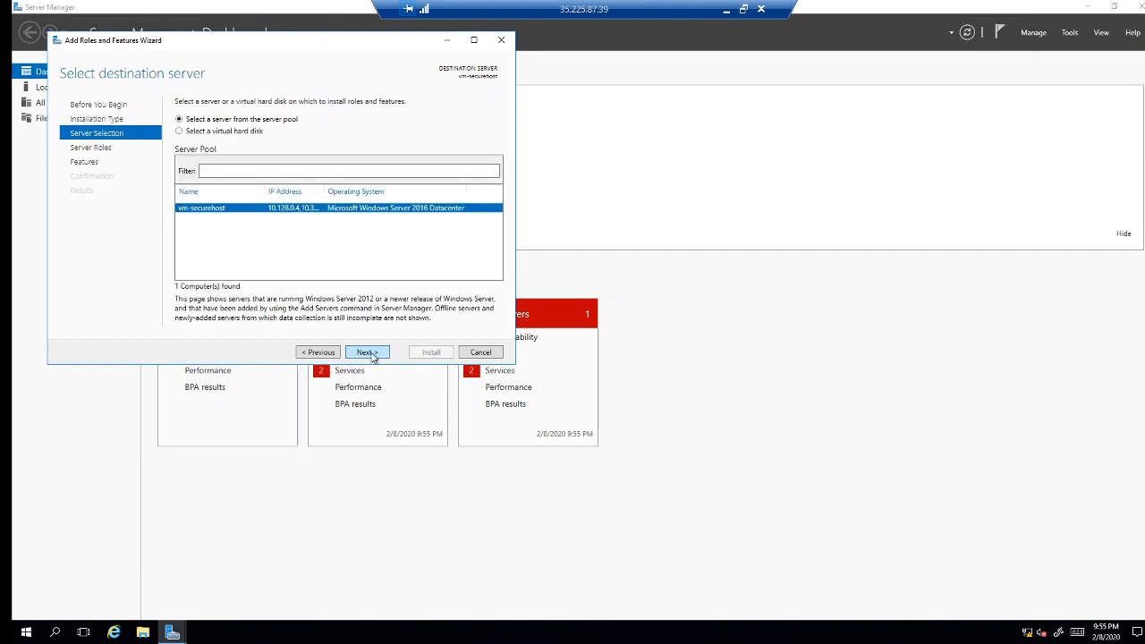
pyautogui.click(372, 354)
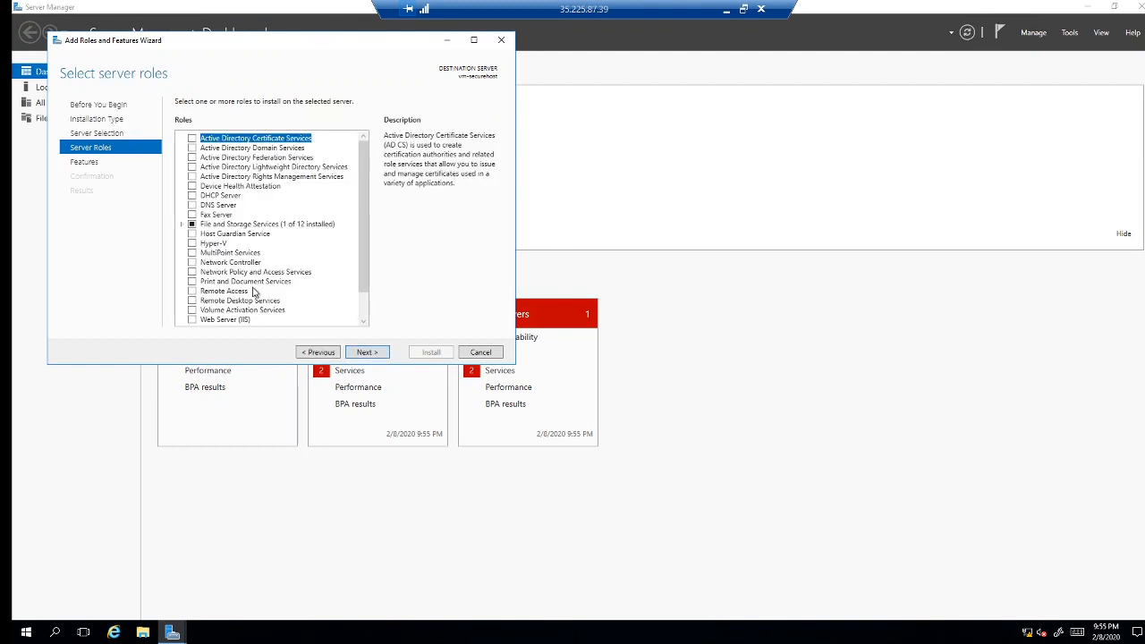
# - Select the Web Server (IIS) role and add its required features, including the management tools
pyautogui.scroll(-1, 253, 291)
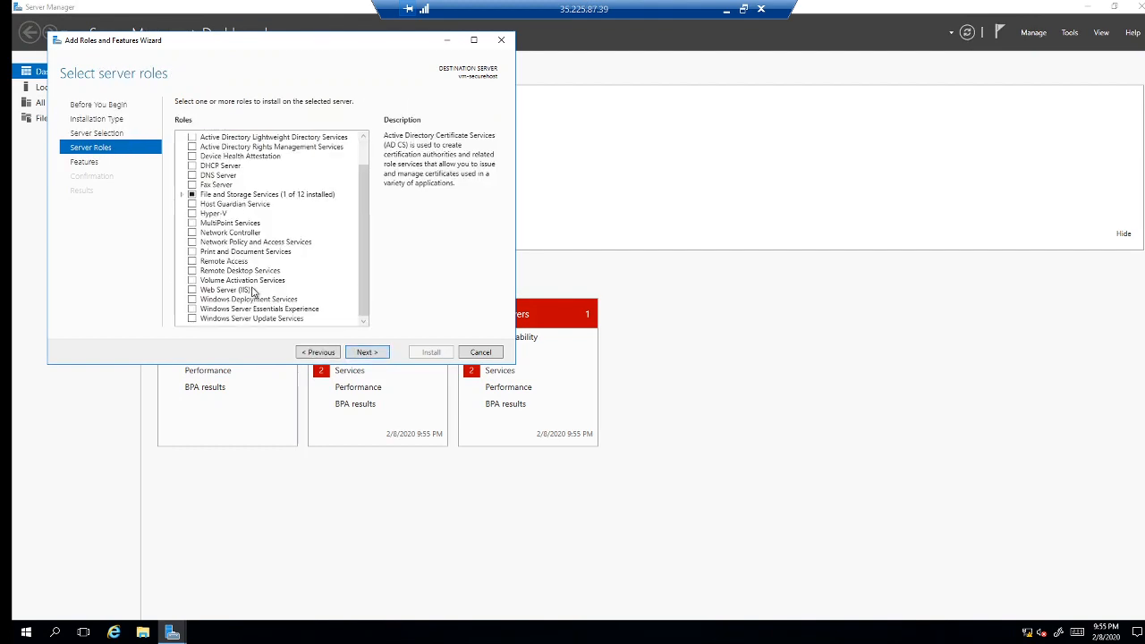
pyautogui.click(193, 292)
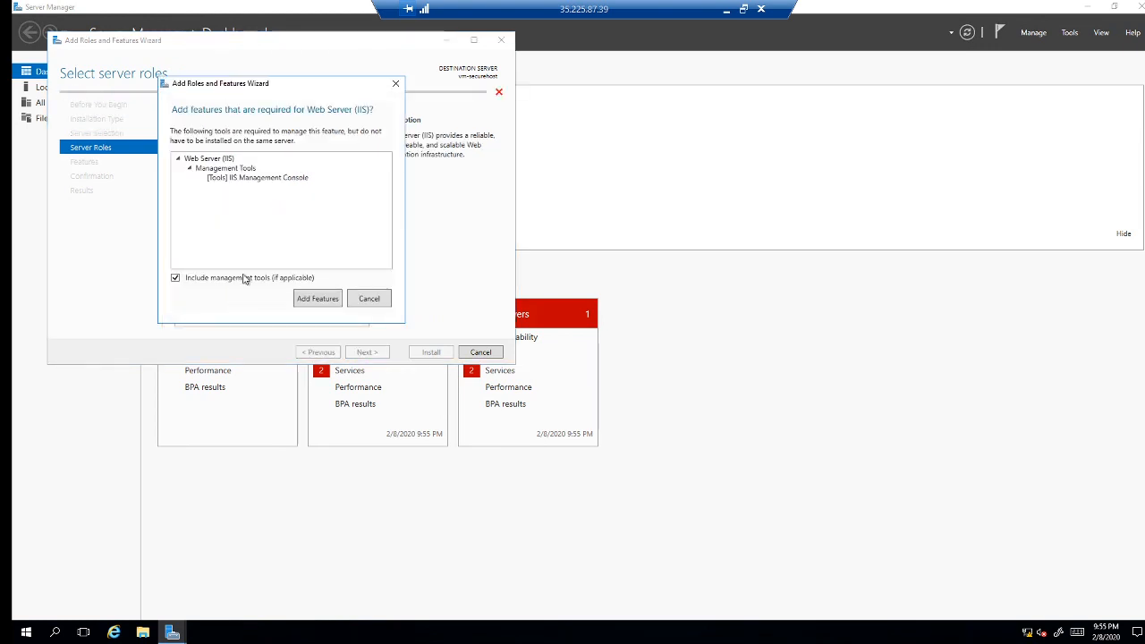
pyautogui.click(322, 299)
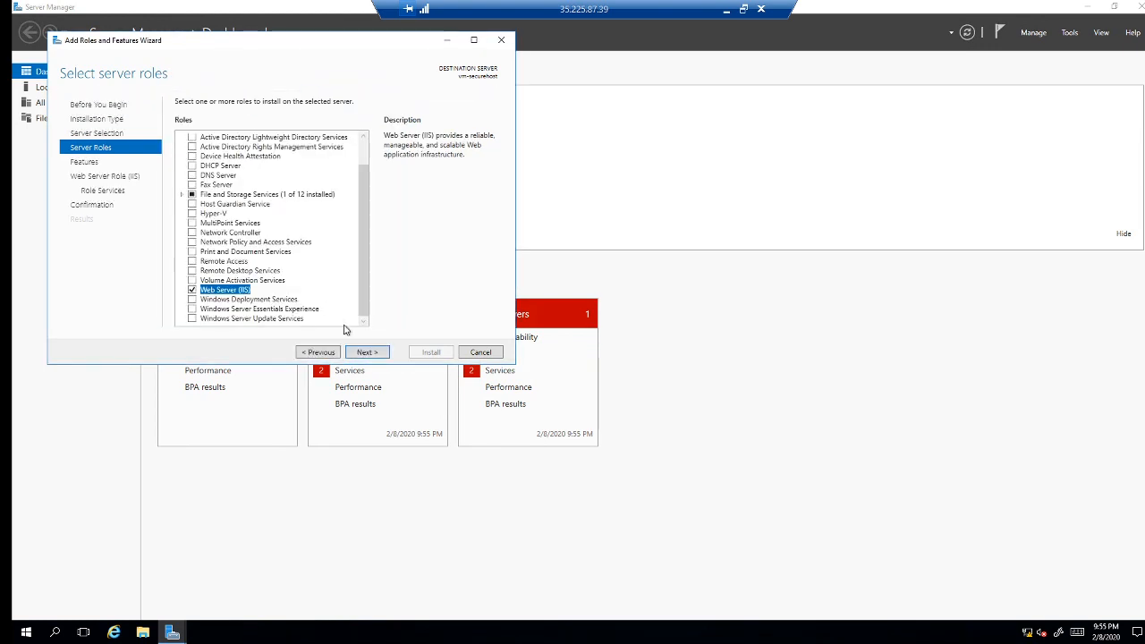
# - Install Web Server (IIS) on vm-securehost with the default features and role services, and close the wizard once installation finishes
pyautogui.click(365, 353)
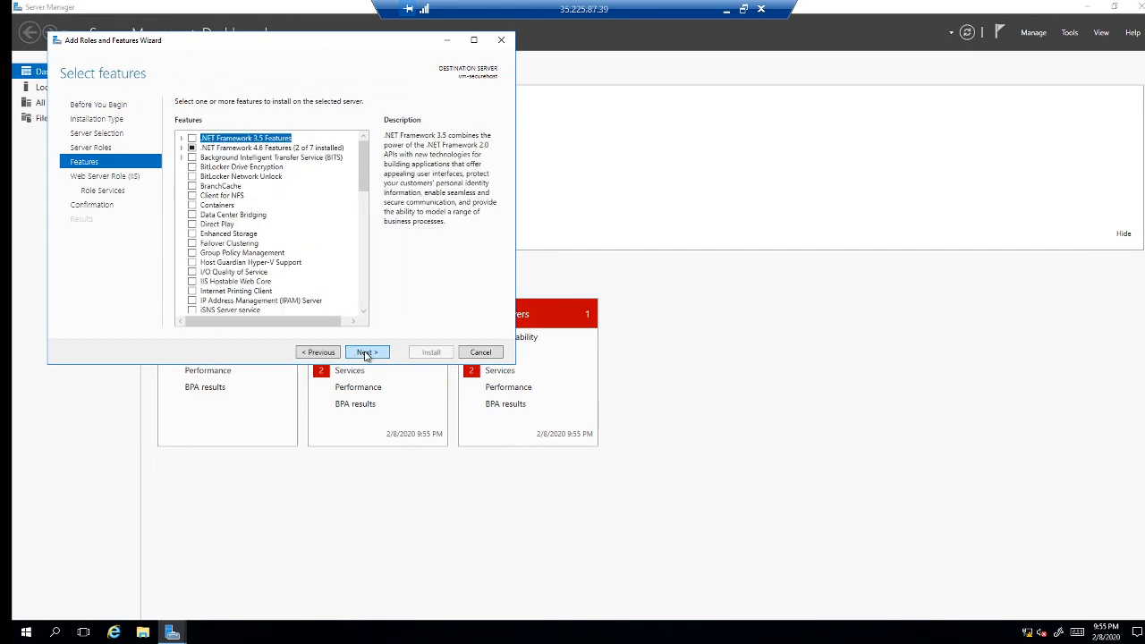
pyautogui.click(367, 354)
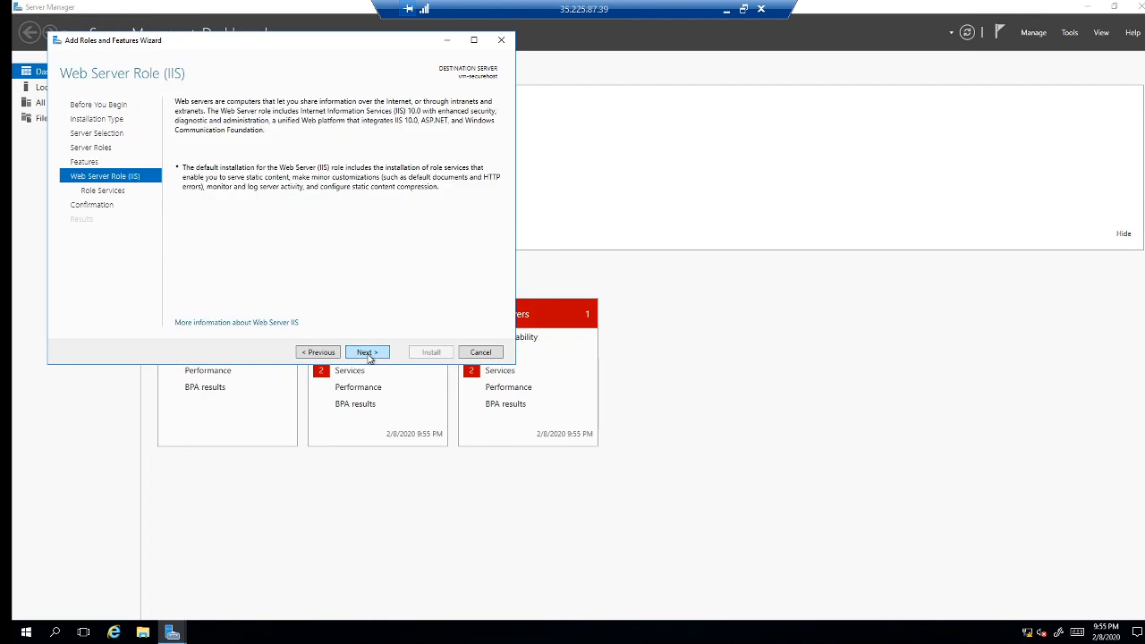
pyautogui.click(368, 353)
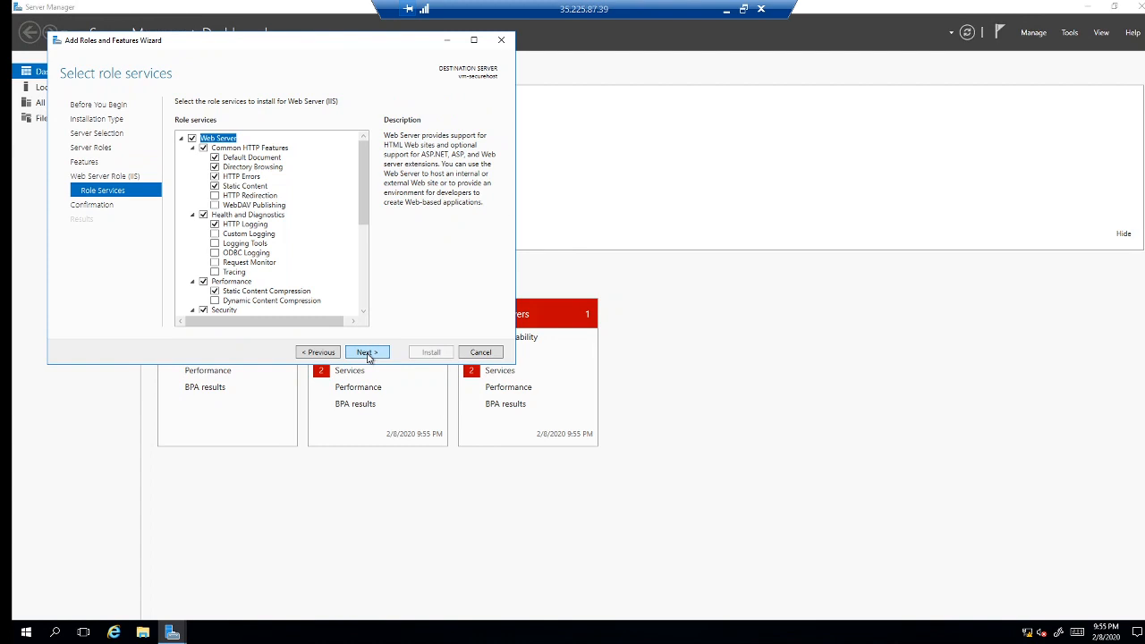
pyautogui.click(367, 353)
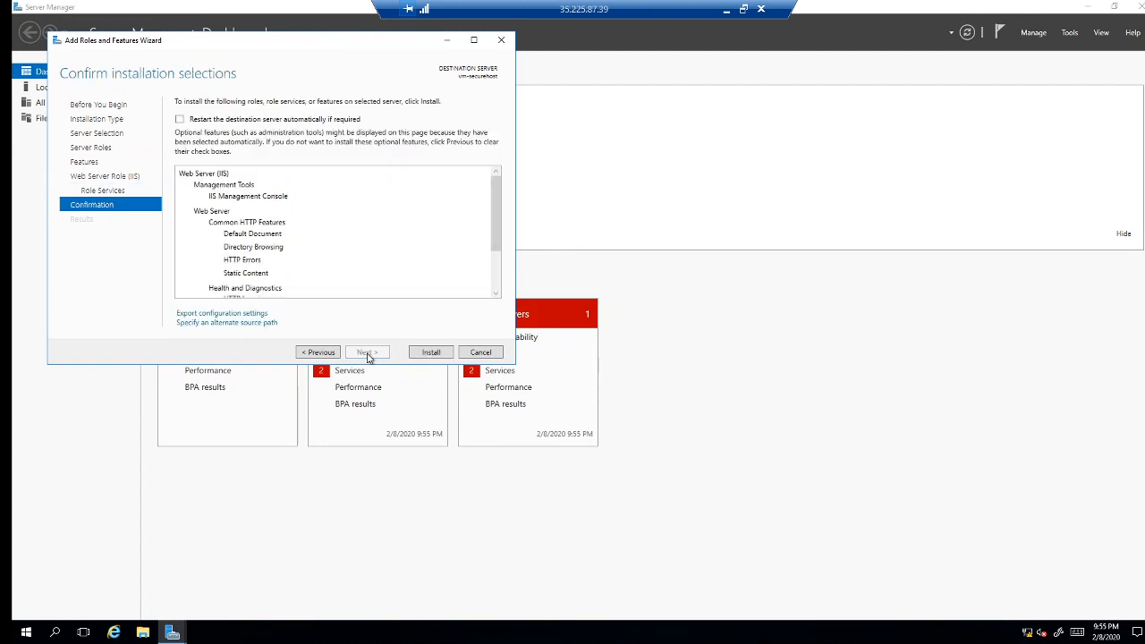
pyautogui.click(431, 352)
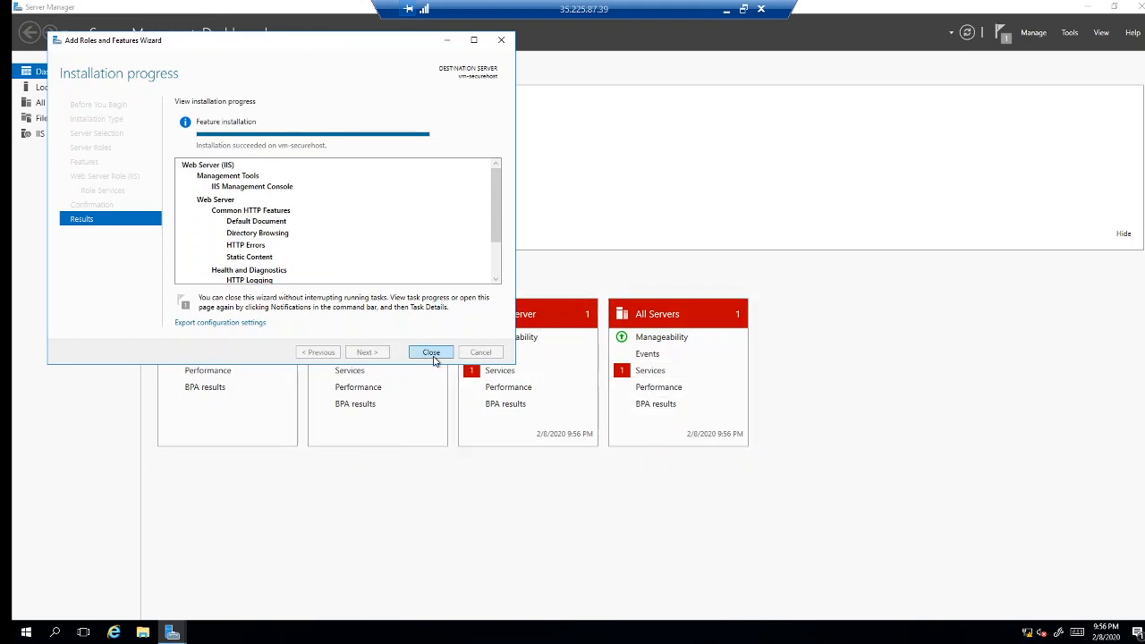
pyautogui.click(431, 352)
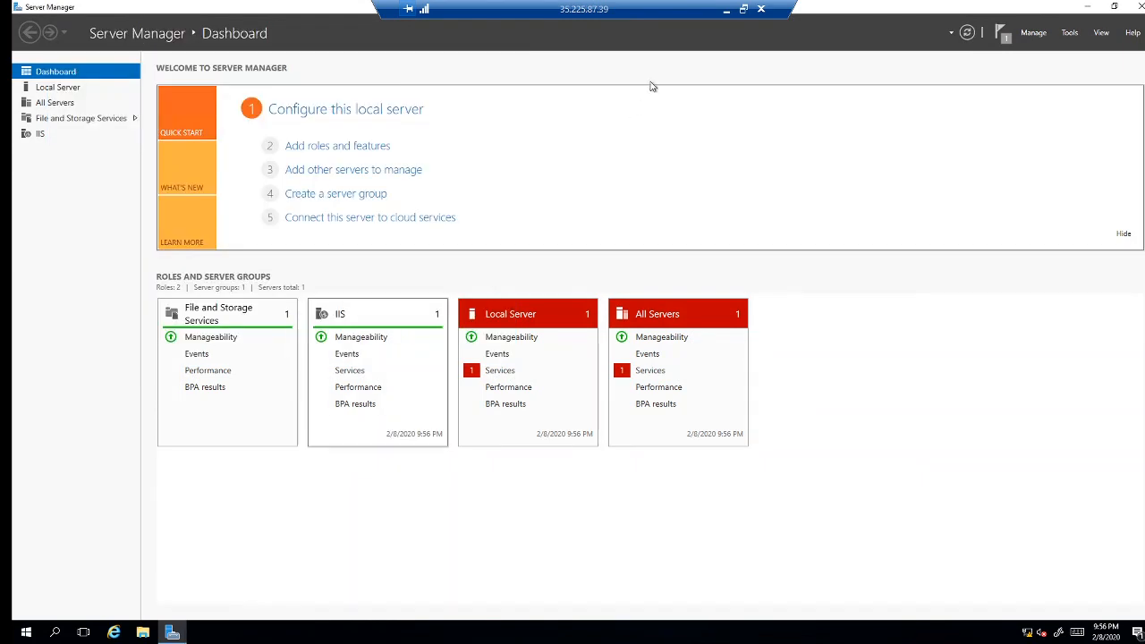
# - Return to the Qwiklabs lab page and run the check that vm-securehost is running Microsoft IIS web server software
pyautogui.click(728, 12)
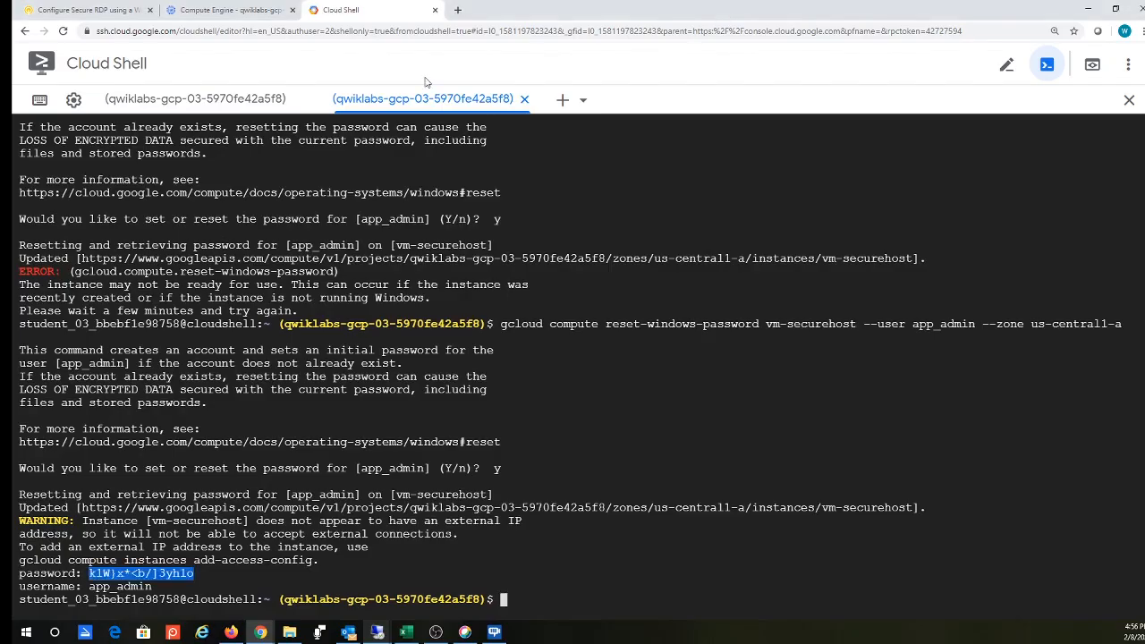
pyautogui.click(108, 16)
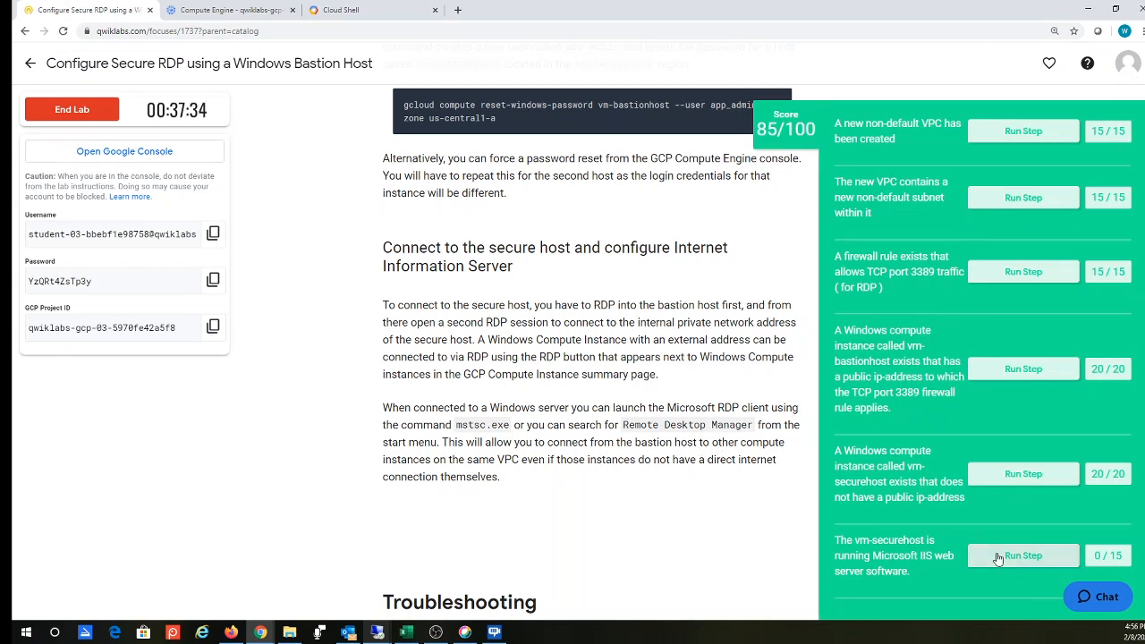
pyautogui.click(998, 558)
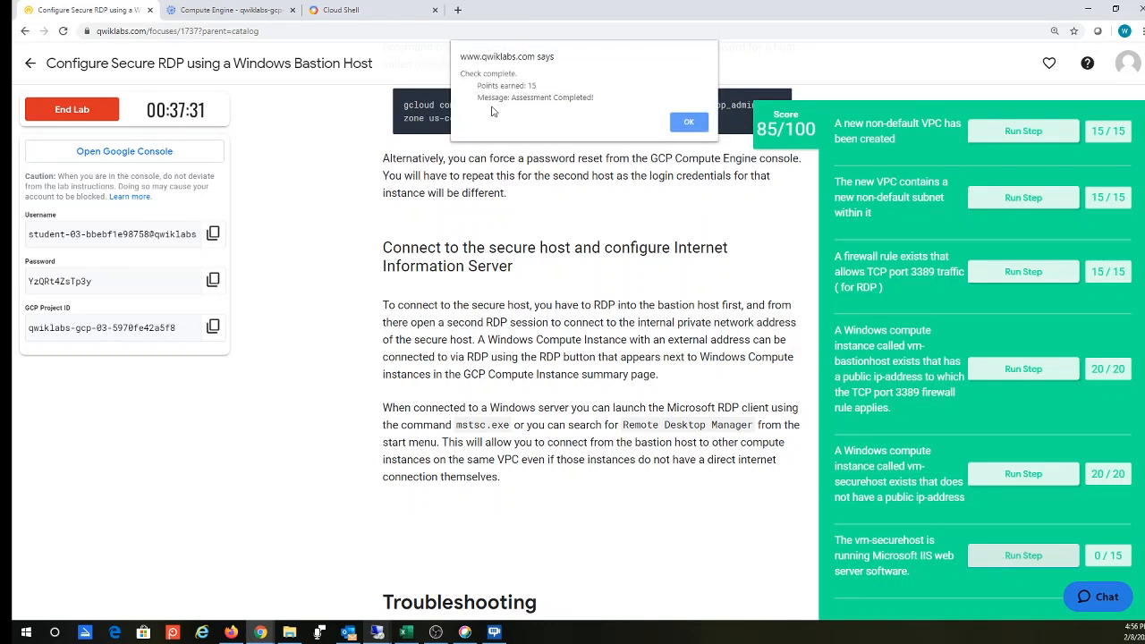
pyautogui.click(689, 123)
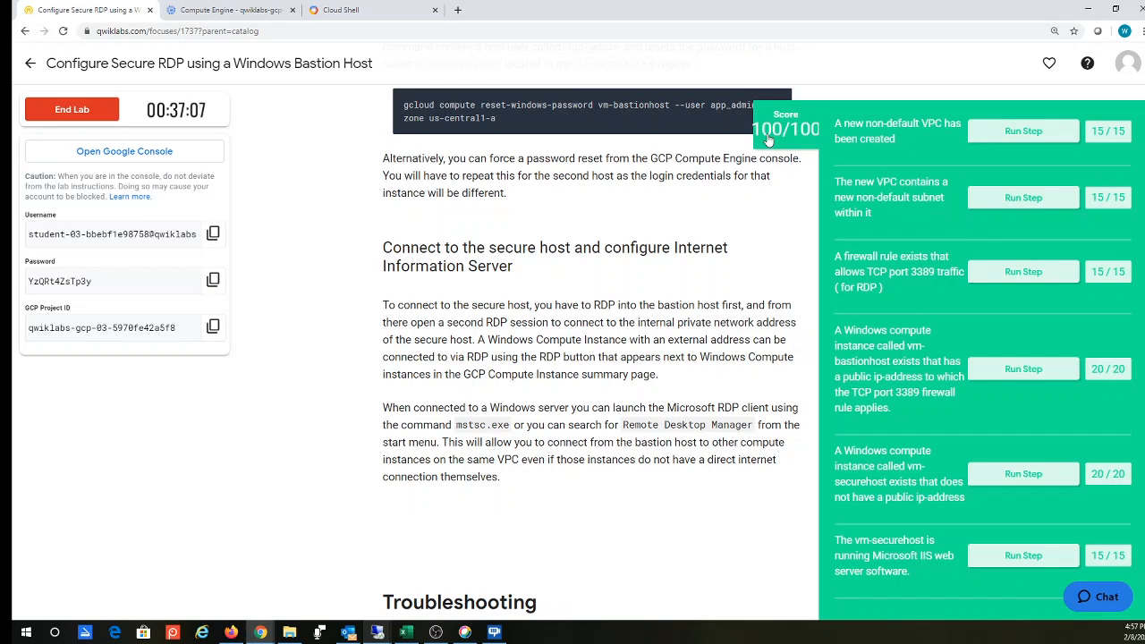
# - Bring up the whiteboard network diagram and circle the securenetwork VPC details, the jump box, the internal-only host and the internet cloud in blue
pyautogui.moveTo(767, 141); pyautogui.dragTo(647, 212)
pyautogui.click(617, 206)
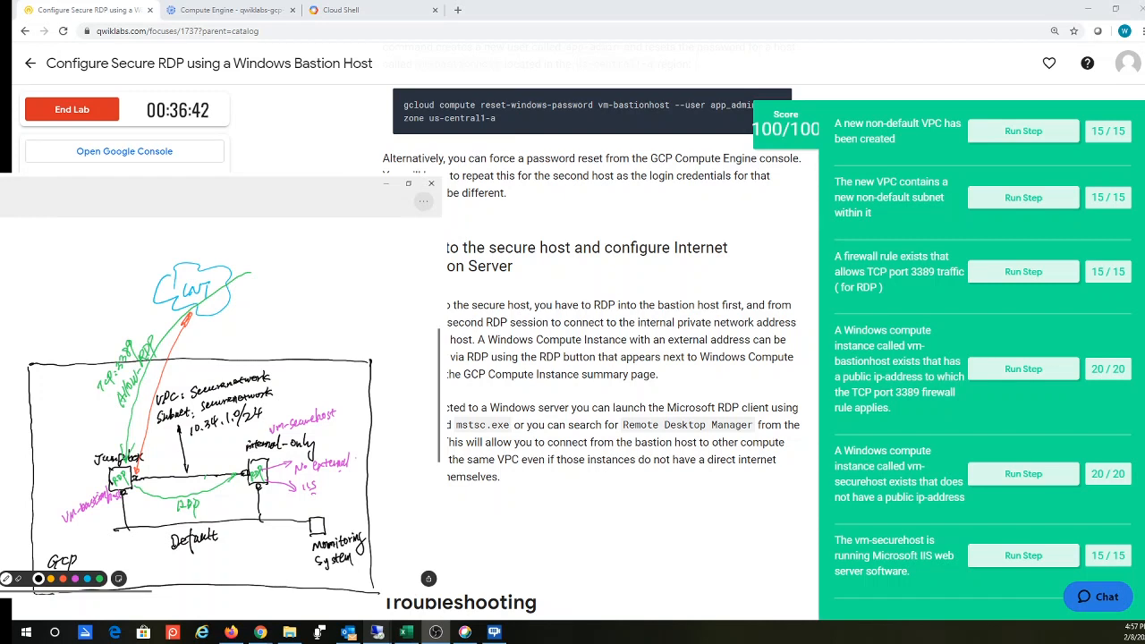
pyautogui.moveTo(288, 367)
pyautogui.mouseDown()
pyautogui.moveTo(165, 393)
pyautogui.moveTo(236, 429)
pyautogui.moveTo(289, 372)
pyautogui.mouseUp()
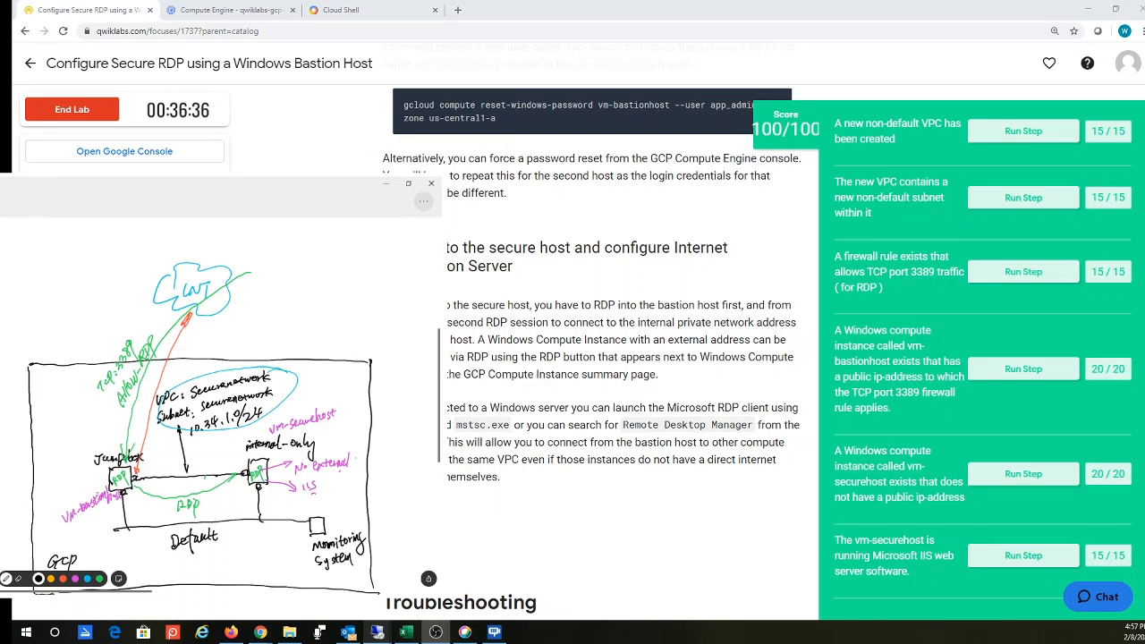
pyautogui.moveTo(145, 506)
pyautogui.mouseDown()
pyautogui.moveTo(90, 485)
pyautogui.moveTo(146, 503)
pyautogui.mouseUp()
pyautogui.moveTo(252, 497)
pyautogui.mouseDown()
pyautogui.moveTo(229, 456)
pyautogui.moveTo(261, 498)
pyautogui.mouseUp()
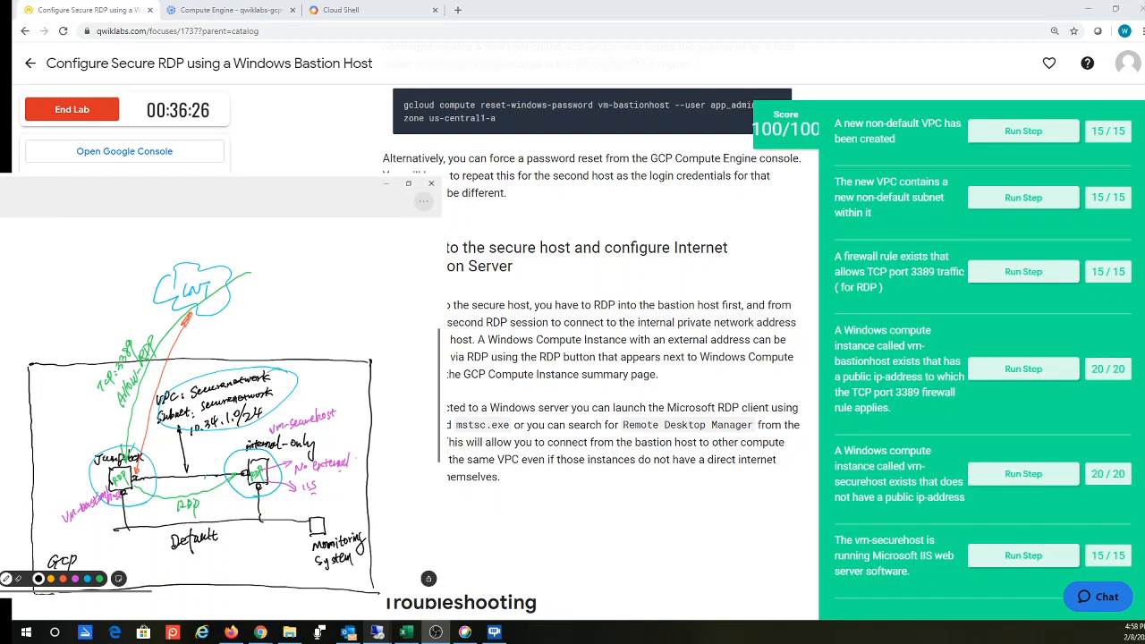
pyautogui.moveTo(131, 288)
pyautogui.mouseDown()
pyautogui.moveTo(207, 340)
pyautogui.moveTo(133, 294)
pyautogui.mouseUp()
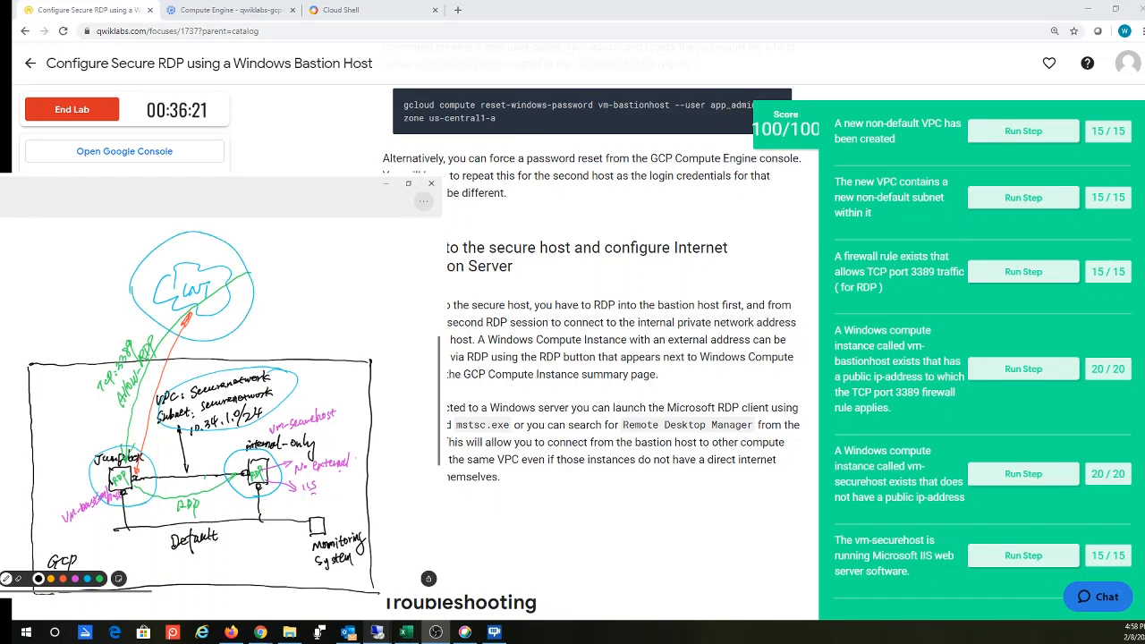
# - Sketch an RDP client and blue connection lines to the jump box and internal host, then underline IIS and circle the monitoring system
pyautogui.moveTo(278, 260)
pyautogui.mouseDown()
pyautogui.moveTo(270, 284)
pyautogui.moveTo(294, 278)
pyautogui.moveTo(275, 273)
pyautogui.moveTo(263, 305)
pyautogui.moveTo(278, 300)
pyautogui.moveTo(138, 455)
pyautogui.mouseUp()
pyautogui.moveTo(142, 440); pyautogui.dragTo(152, 452)
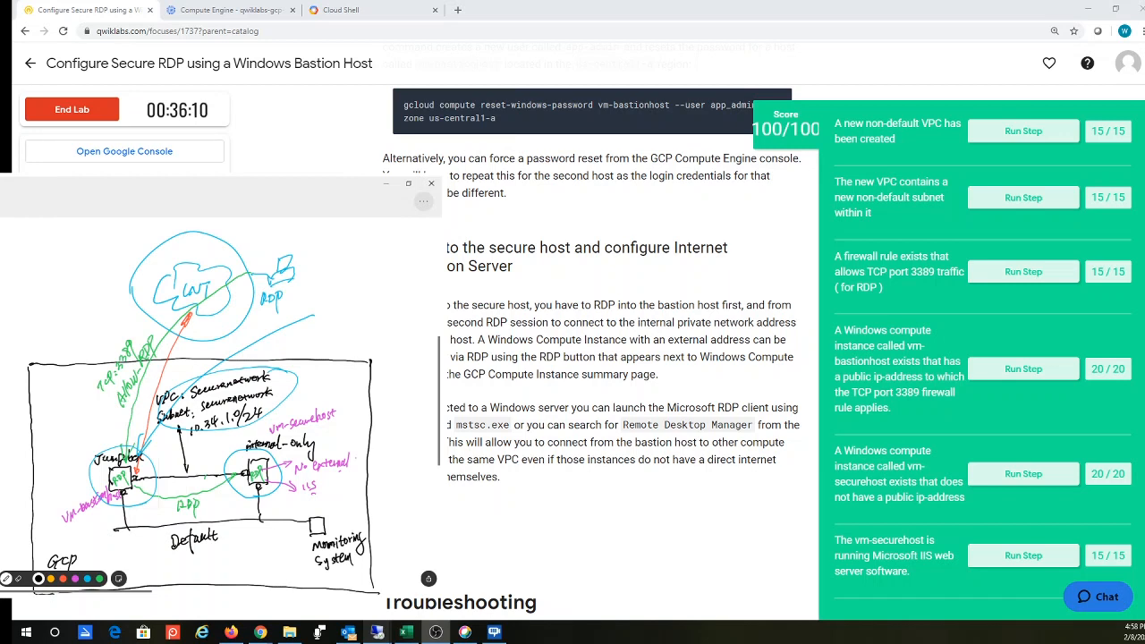
pyautogui.moveTo(125, 492)
pyautogui.mouseDown()
pyautogui.moveTo(136, 503)
pyautogui.moveTo(257, 478)
pyautogui.mouseUp()
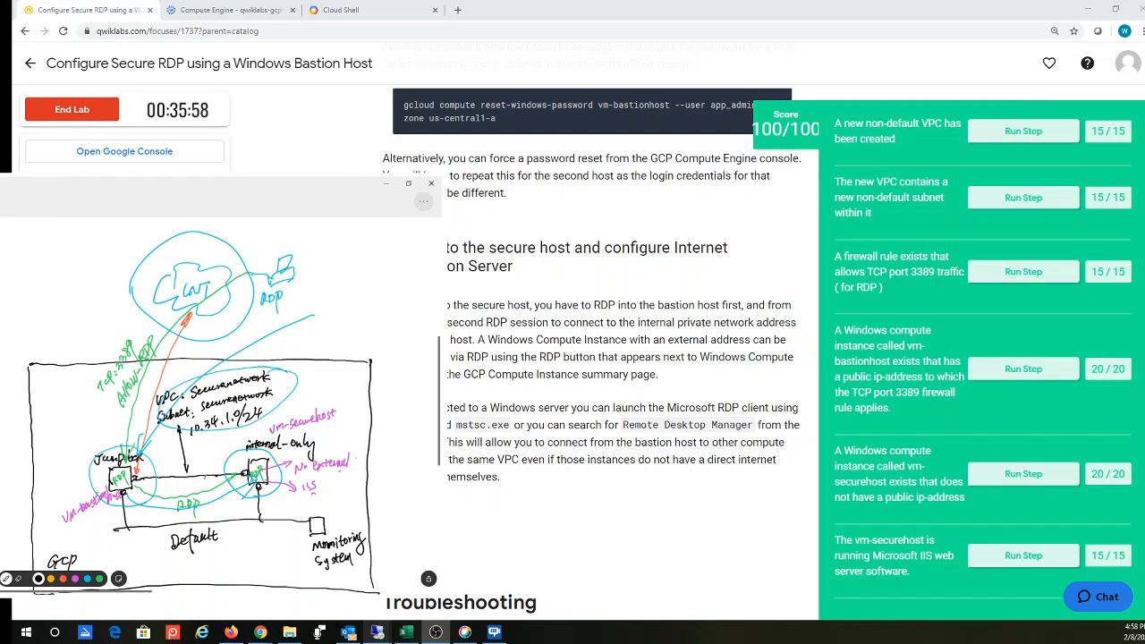
pyautogui.moveTo(289, 501); pyautogui.dragTo(331, 491)
pyautogui.moveTo(350, 539); pyautogui.dragTo(356, 546)
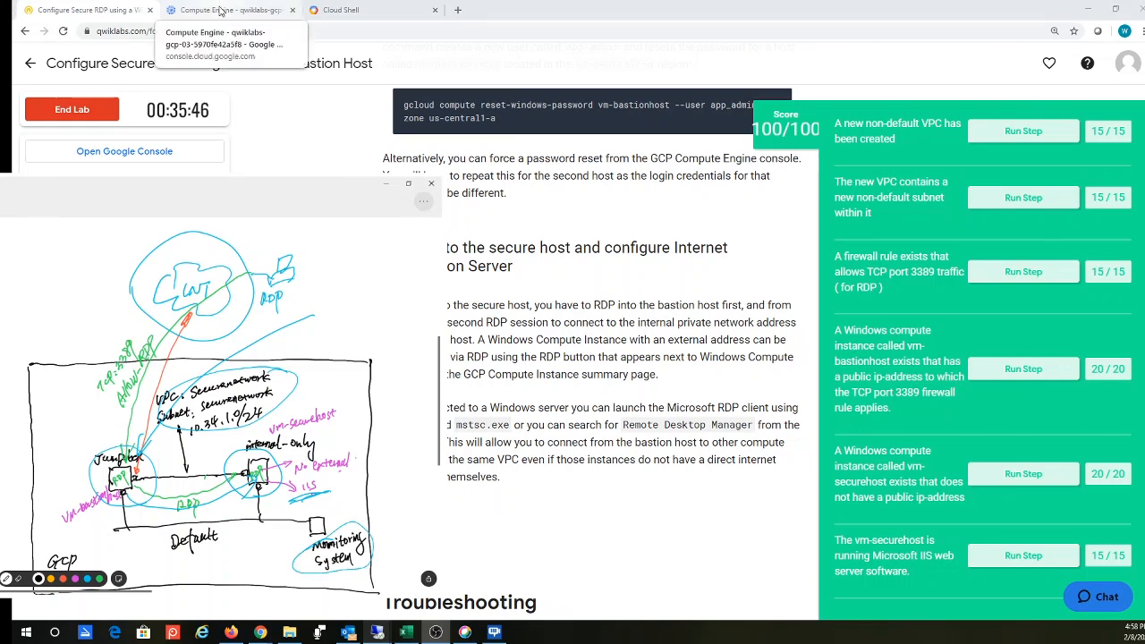
# - Switch to the VM instances list in the Google Cloud console and highlight the lab-monitor instance name
pyautogui.click(219, 10)
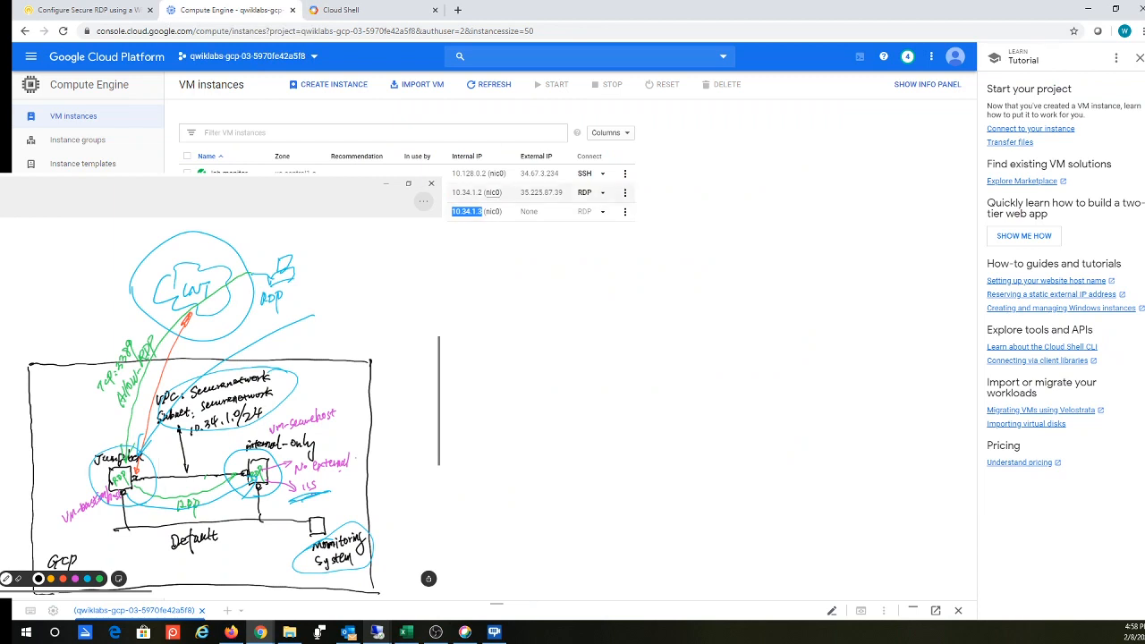
pyautogui.moveTo(250, 171); pyautogui.dragTo(208, 173)
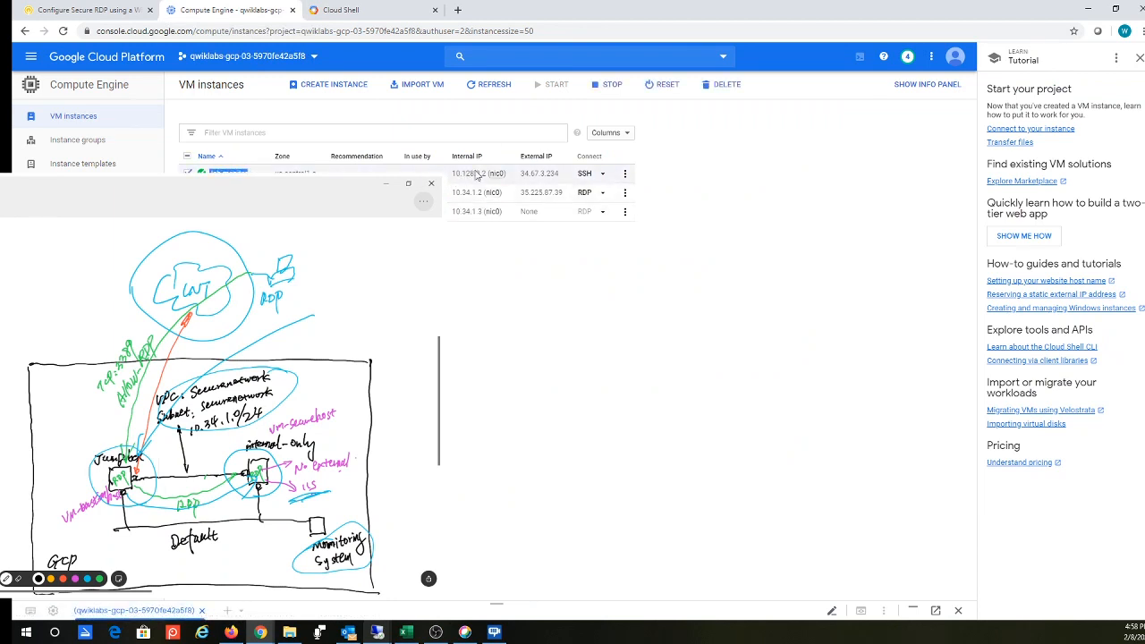